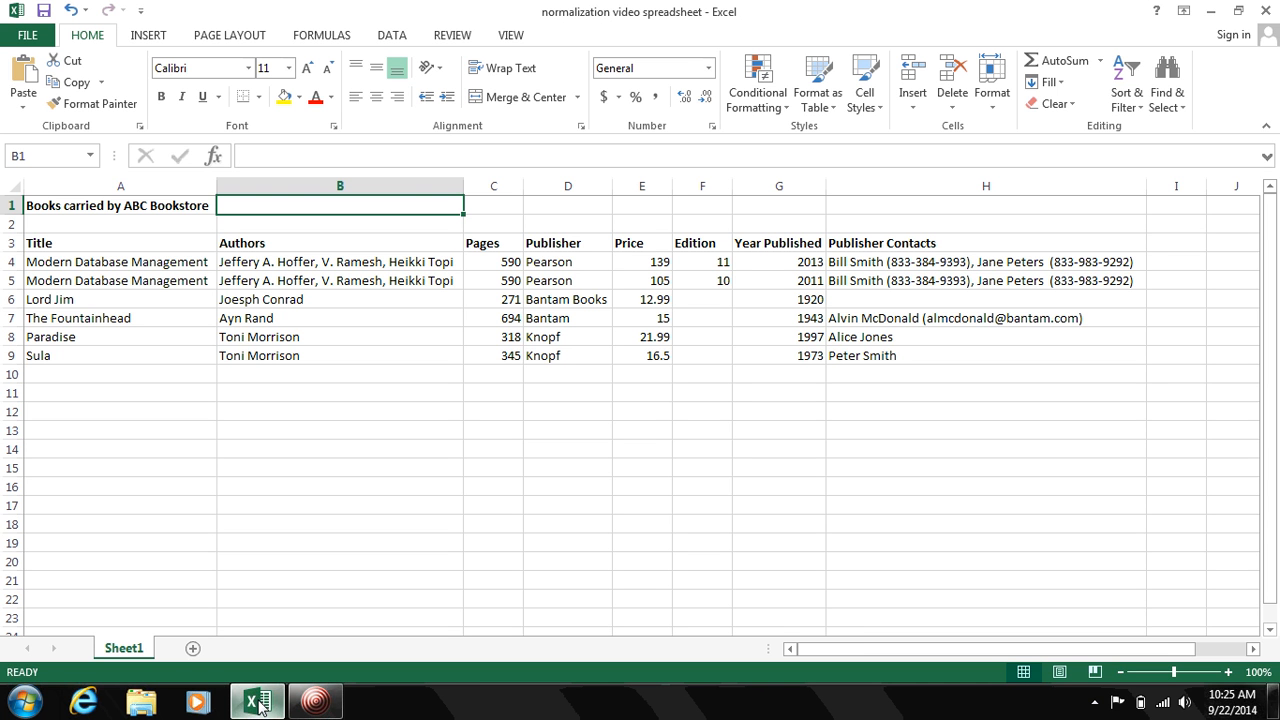
Step: Examine the sheet heading and the Title column, including the two Modern Database Management entries
{"action": "key", "text": "Left"}
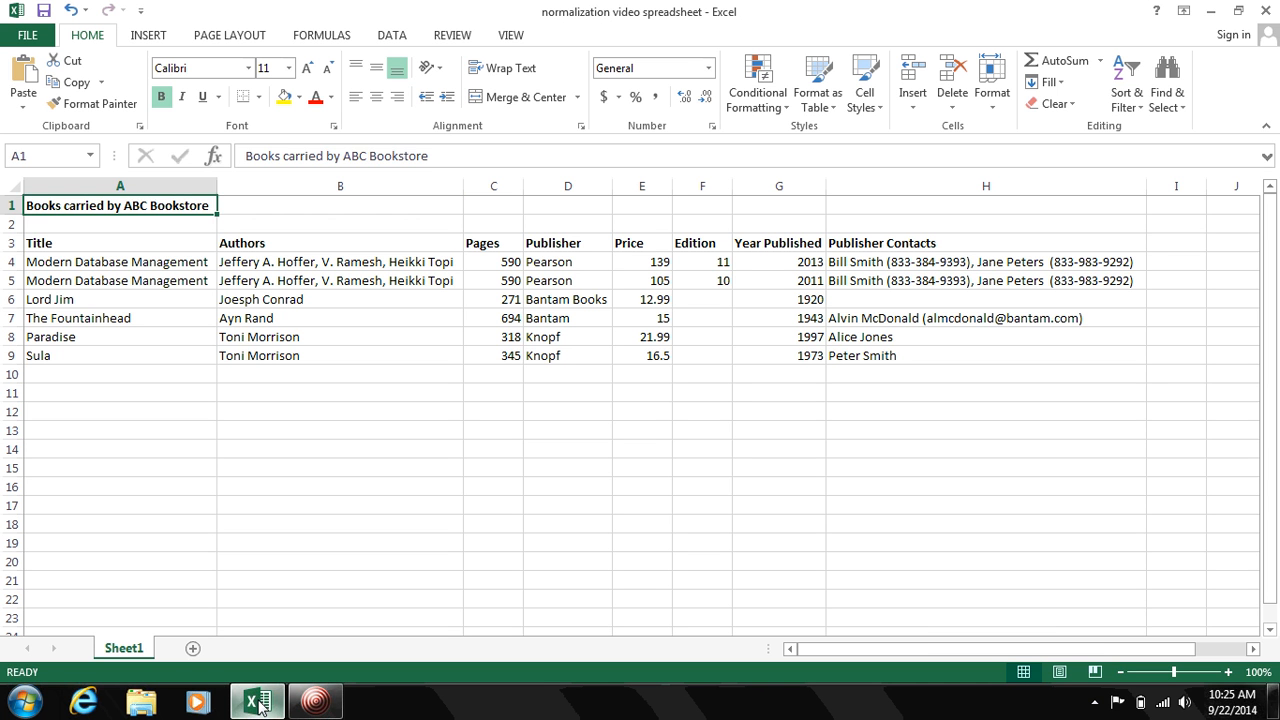
{"action": "key", "text": "Down"}
{"action": "key", "text": "Down"}
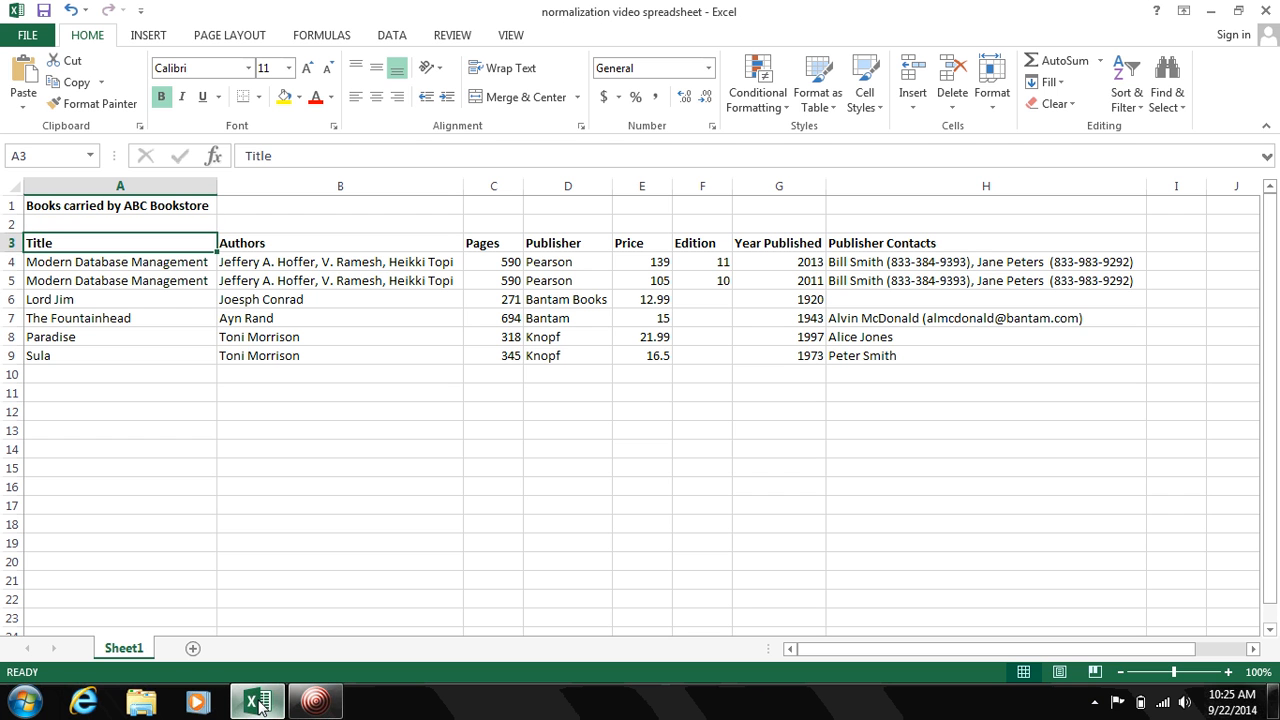
{"action": "key", "text": "Down"}
{"action": "key", "text": "Down"}
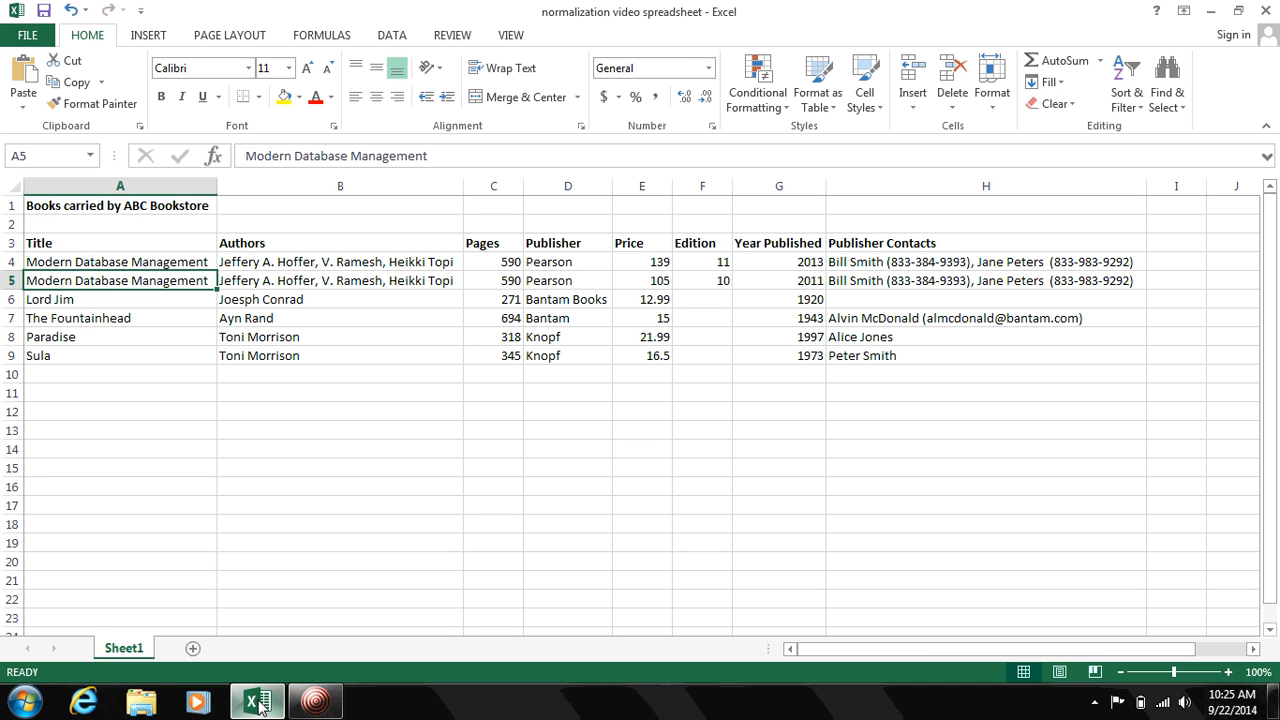
{"action": "key", "text": "Up"}
{"action": "key", "text": "Up"}
{"action": "key", "text": "Down"}
{"action": "key", "text": "Down"}
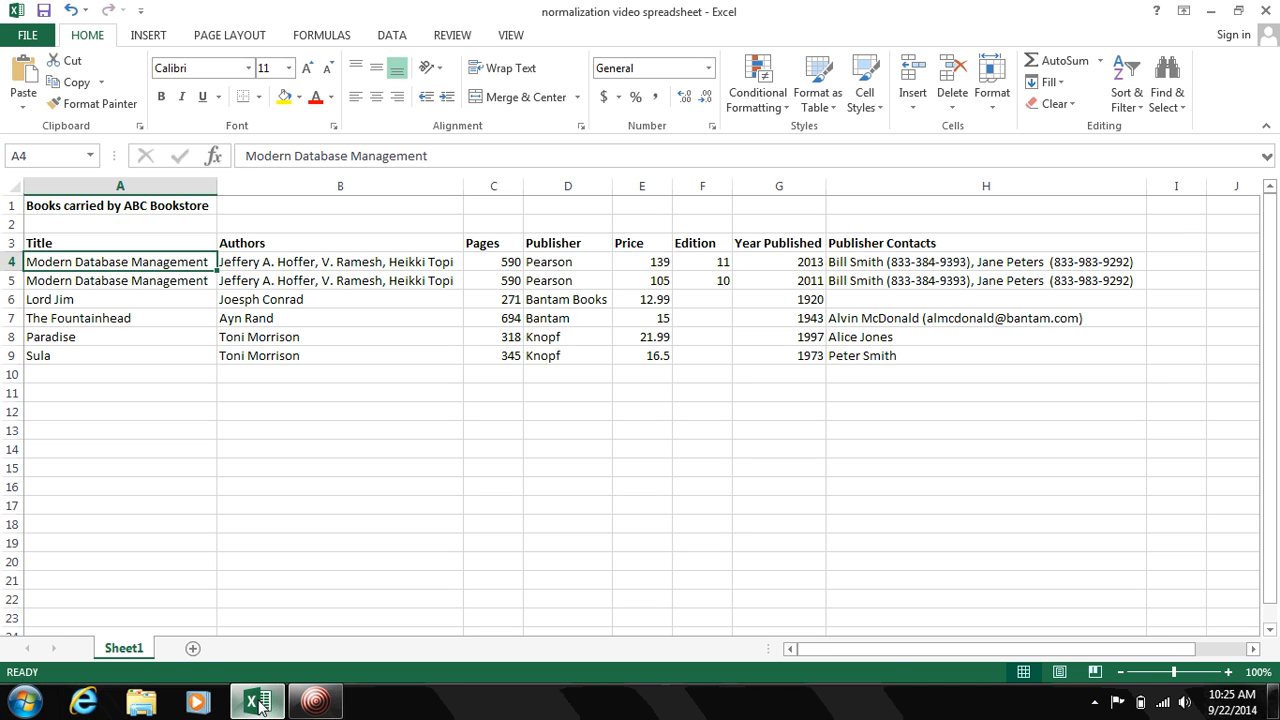
Step: Examine the Authors column from row 4 down, highlighting the author entries for Paradise and Sula in rows 8 and 9
{"action": "key", "text": "Right"}
{"action": "key", "text": "Up"}
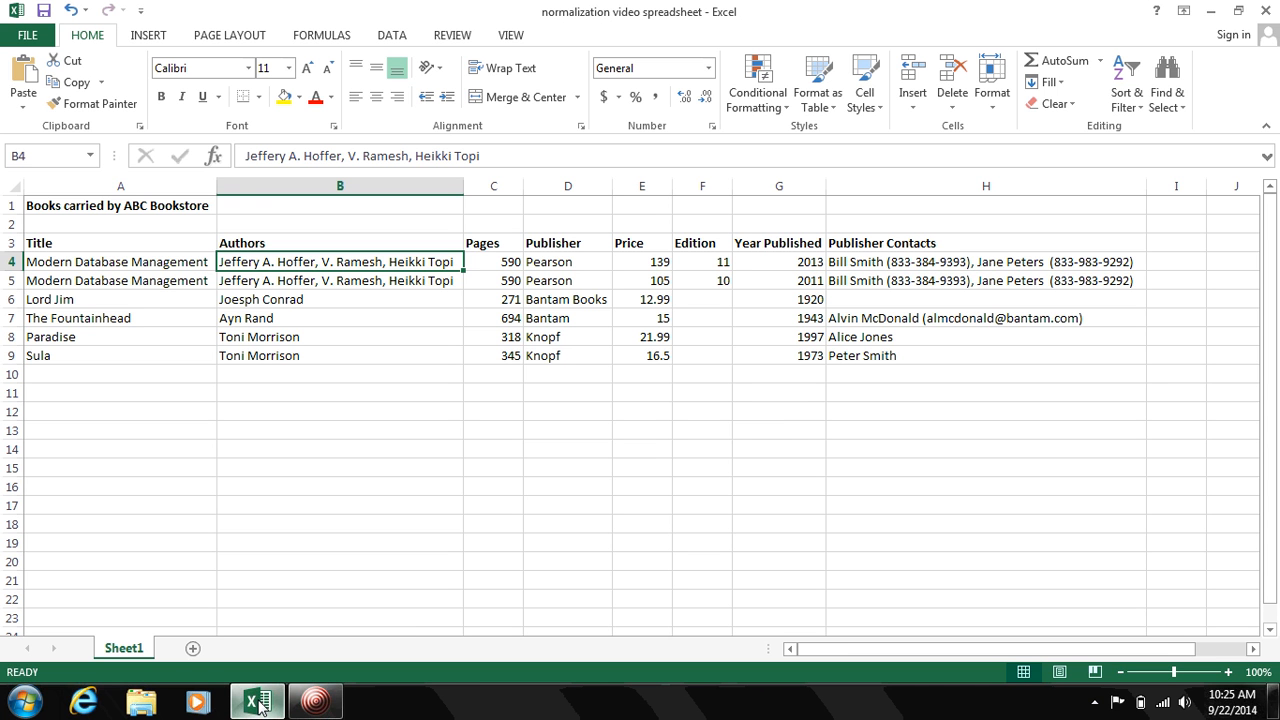
{"action": "key", "text": "Down"}
{"action": "key", "text": "Down"}
{"action": "key", "text": "Down"}
{"action": "key", "text": "Down"}
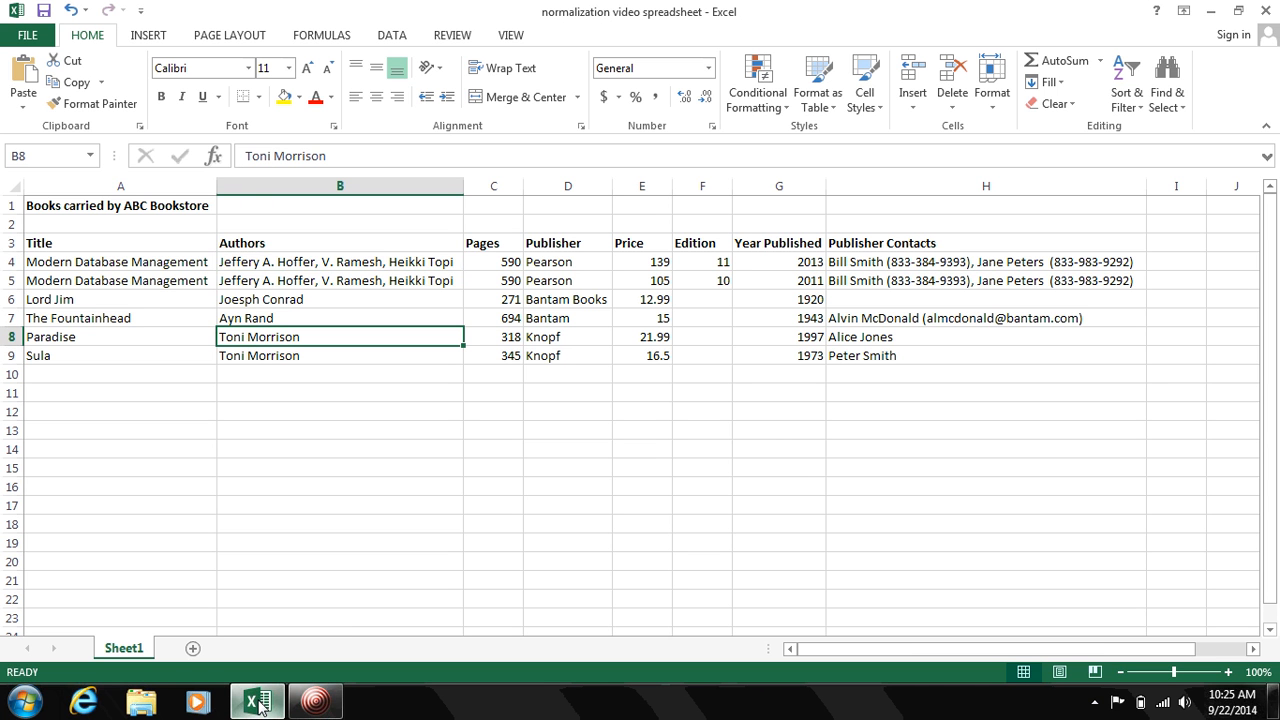
{"action": "key", "text": "shift+Down"}
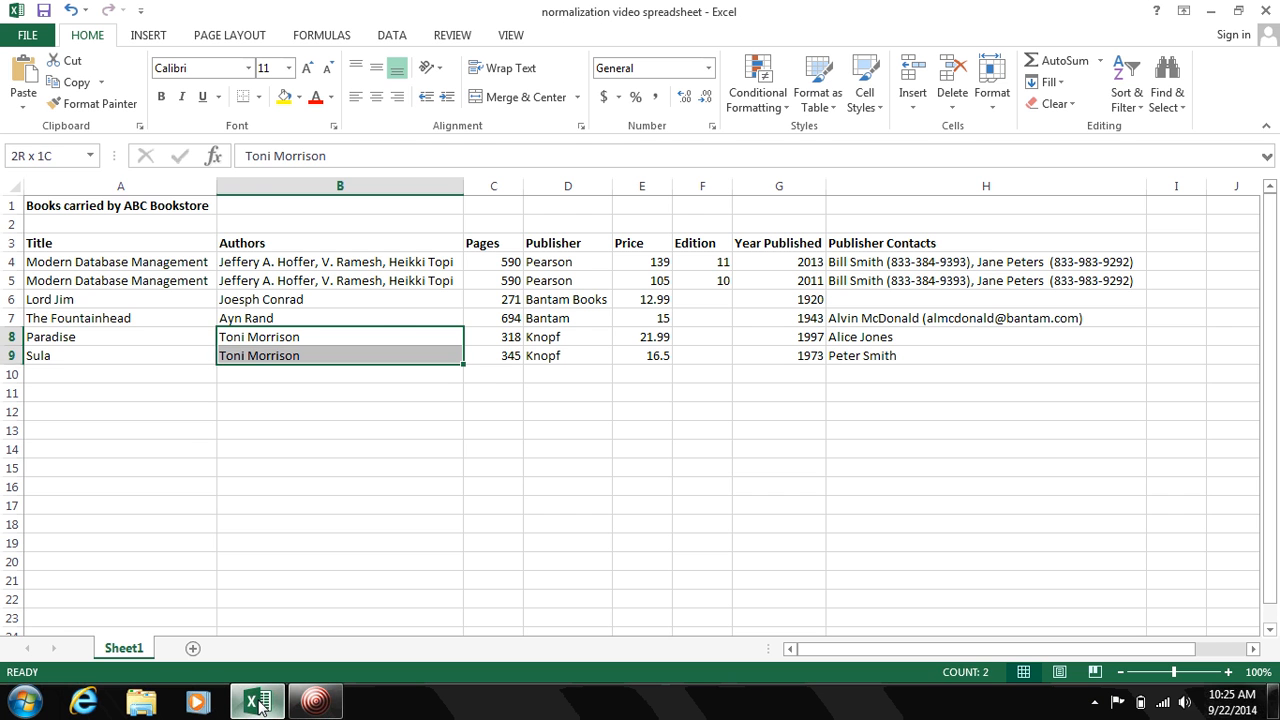
{"action": "key", "text": "shift+Left"}
Step: Review the Title, Authors and Pages column headers in row 3
{"action": "key", "text": "Right"}
{"action": "key", "text": "Up"}
{"action": "key", "text": "Up"}
{"action": "key", "text": "Up"}
{"action": "key", "text": "Up"}
{"action": "key", "text": "Up"}
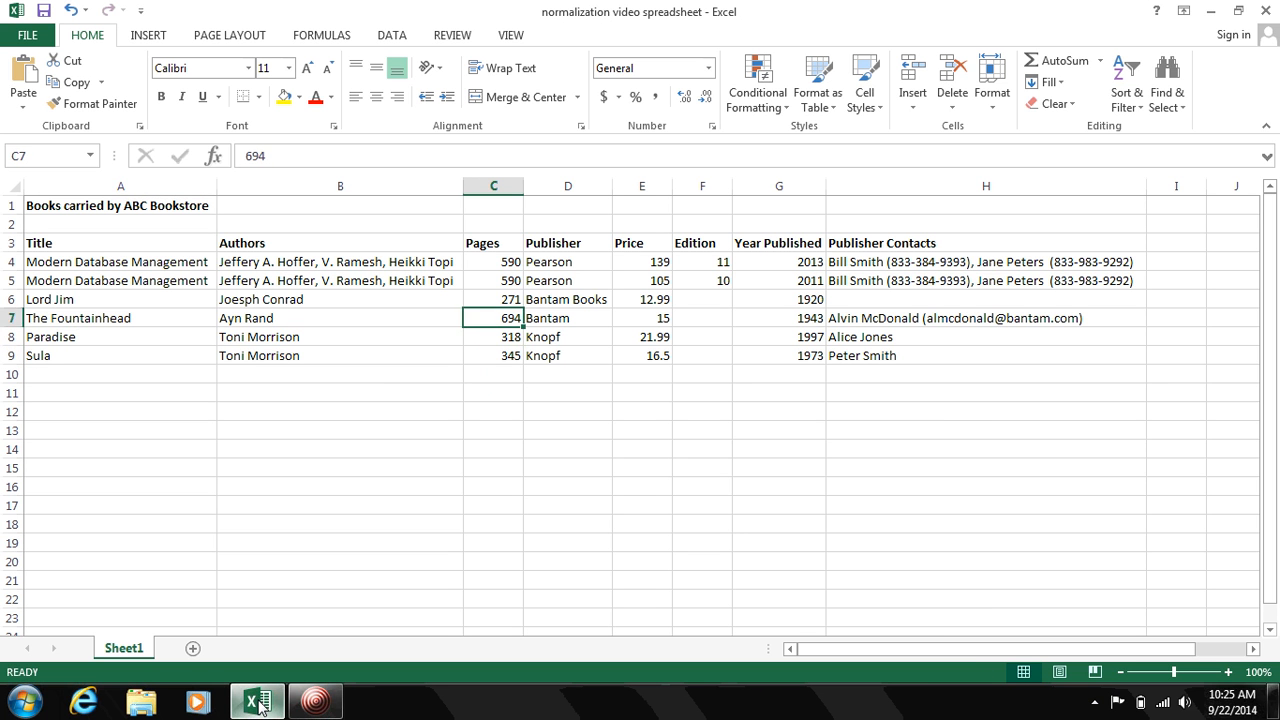
{"action": "key", "text": "Left"}
{"action": "key", "text": "Left"}
{"action": "key", "text": "Right"}
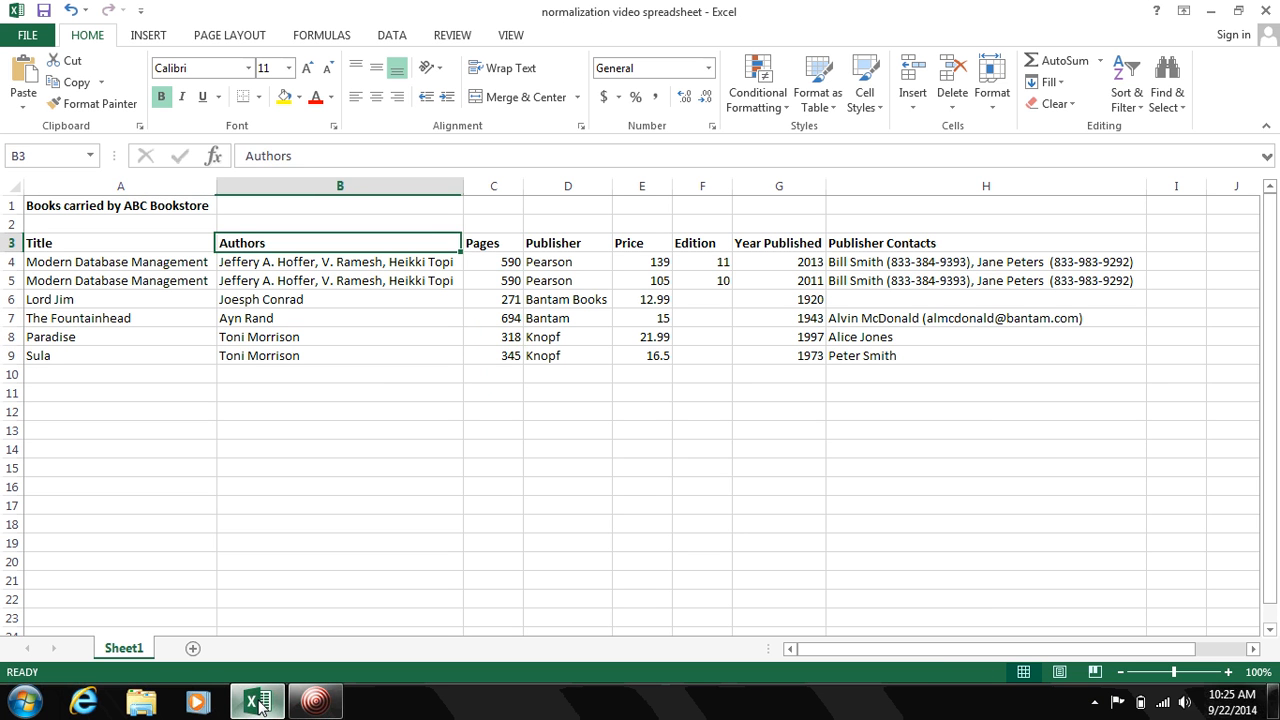
{"action": "key", "text": "Left"}
{"action": "key", "text": "Right"}
{"action": "key", "text": "Right"}
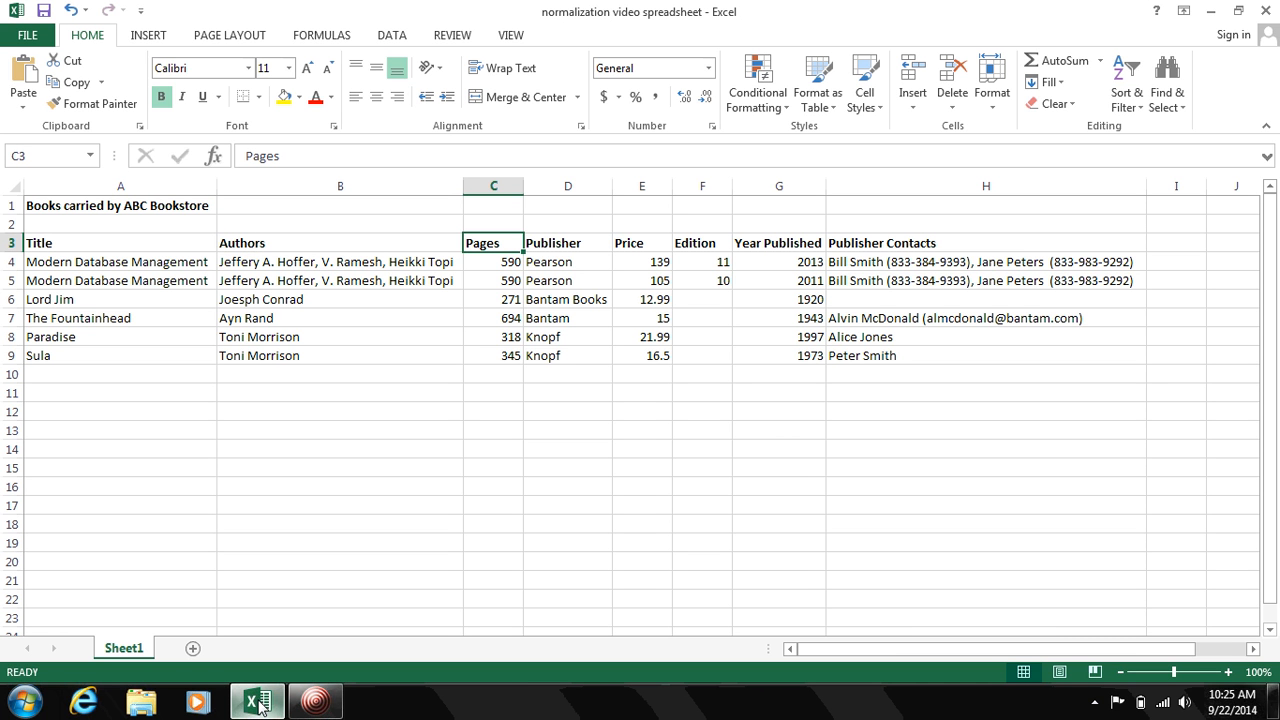
Step: Examine the Publisher column and highlight the Bantam Books and Bantam entries in D6:D7 for comparison
{"action": "key", "text": "Right"}
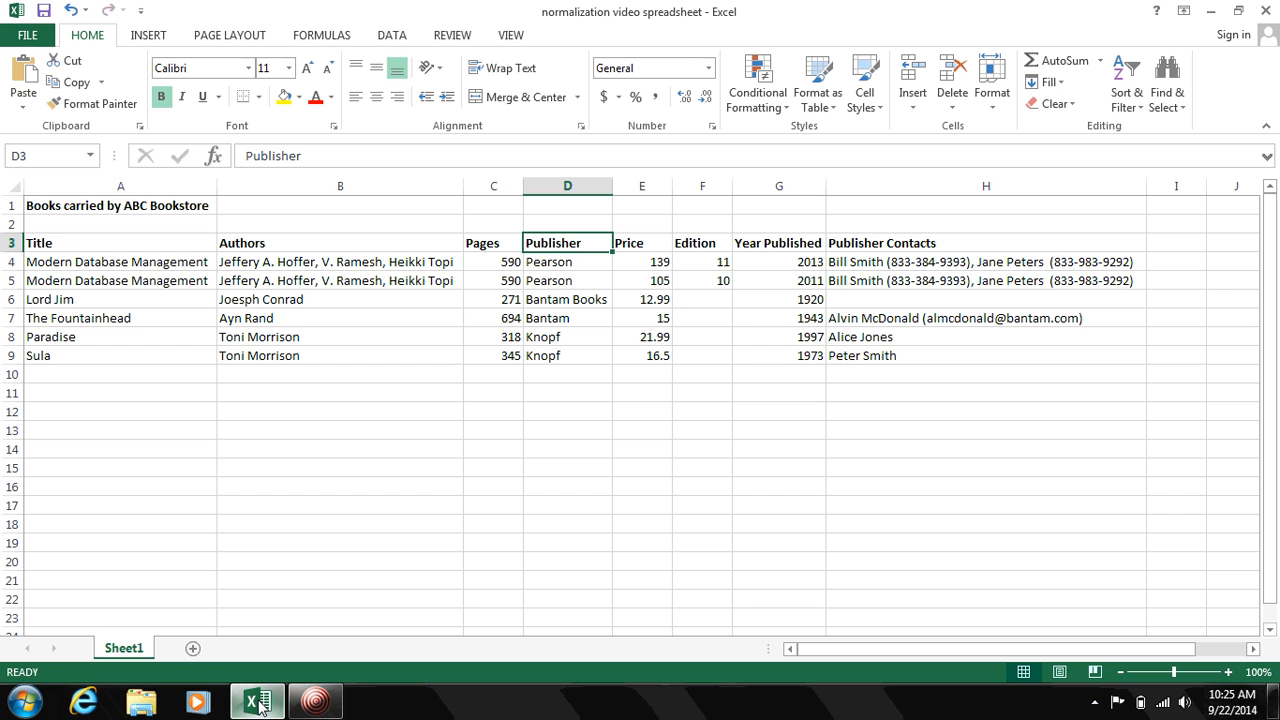
{"action": "key", "text": "Down"}
{"action": "key", "text": "Down"}
{"action": "key", "text": "Down"}
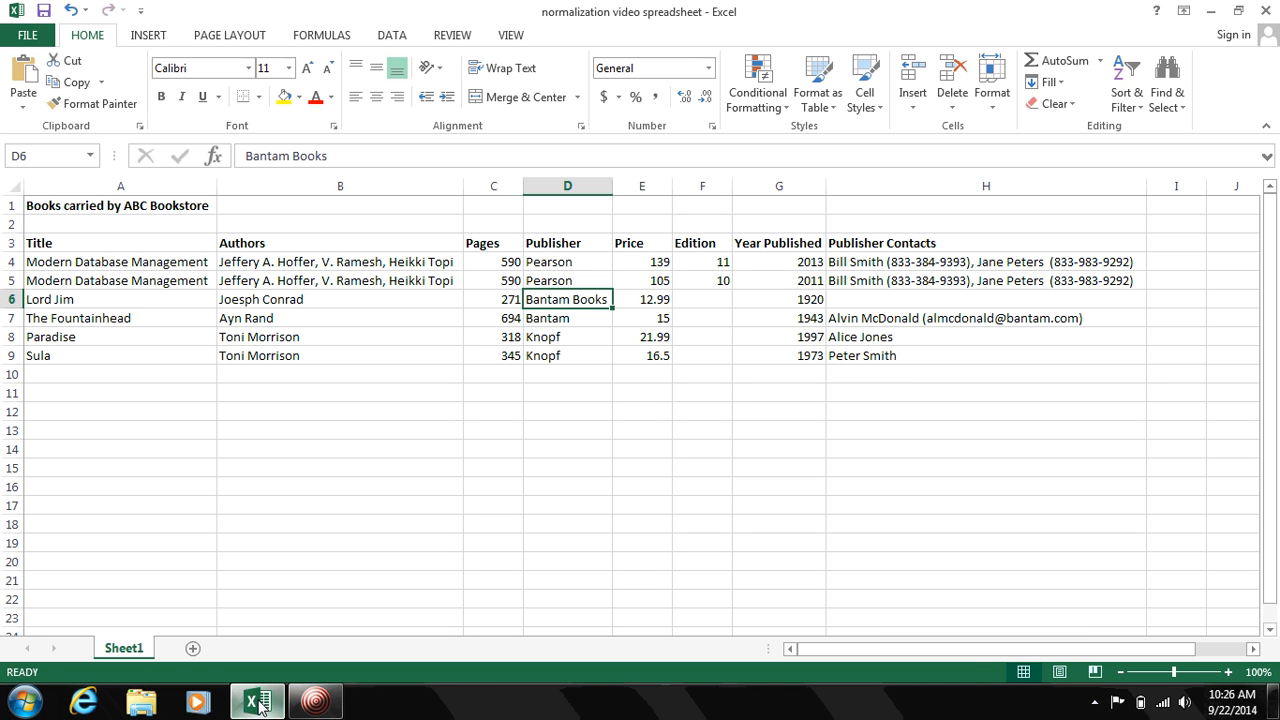
{"action": "key", "text": "shift+Down"}
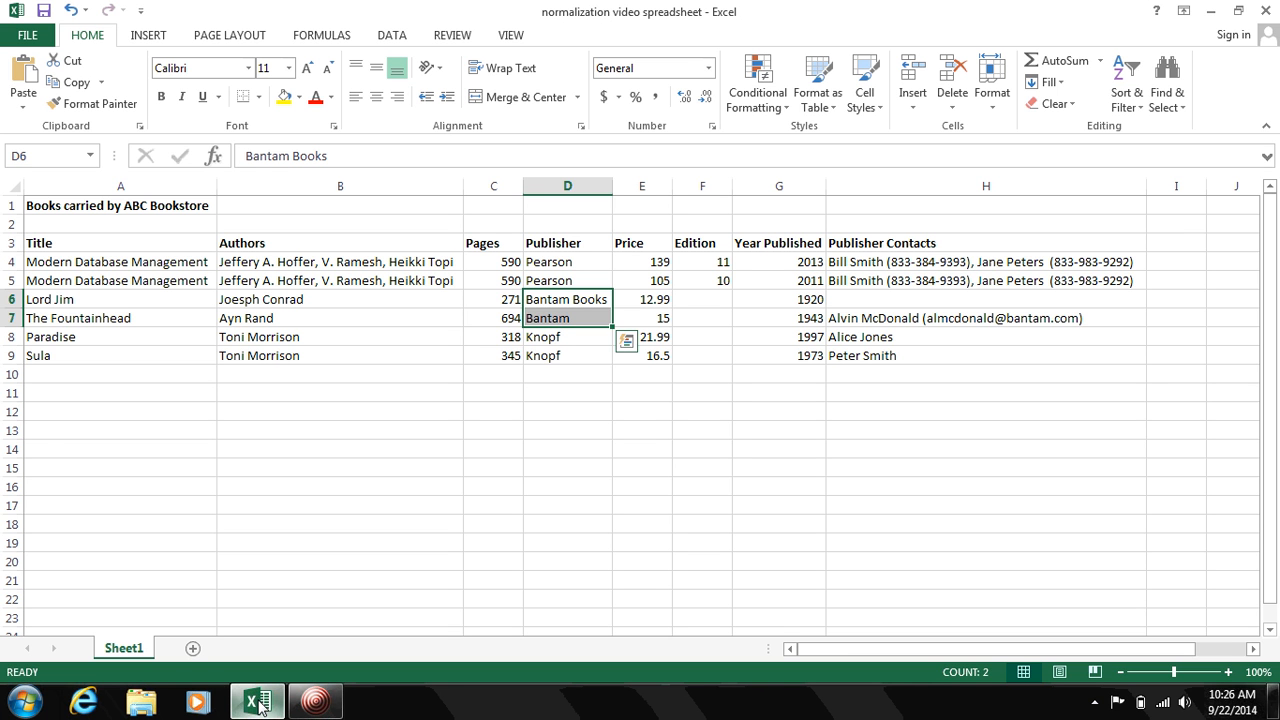
Step: Examine the Price, Edition and Year Published columns, checking the edition cells in rows 4 to 6
{"action": "key", "text": "Right"}
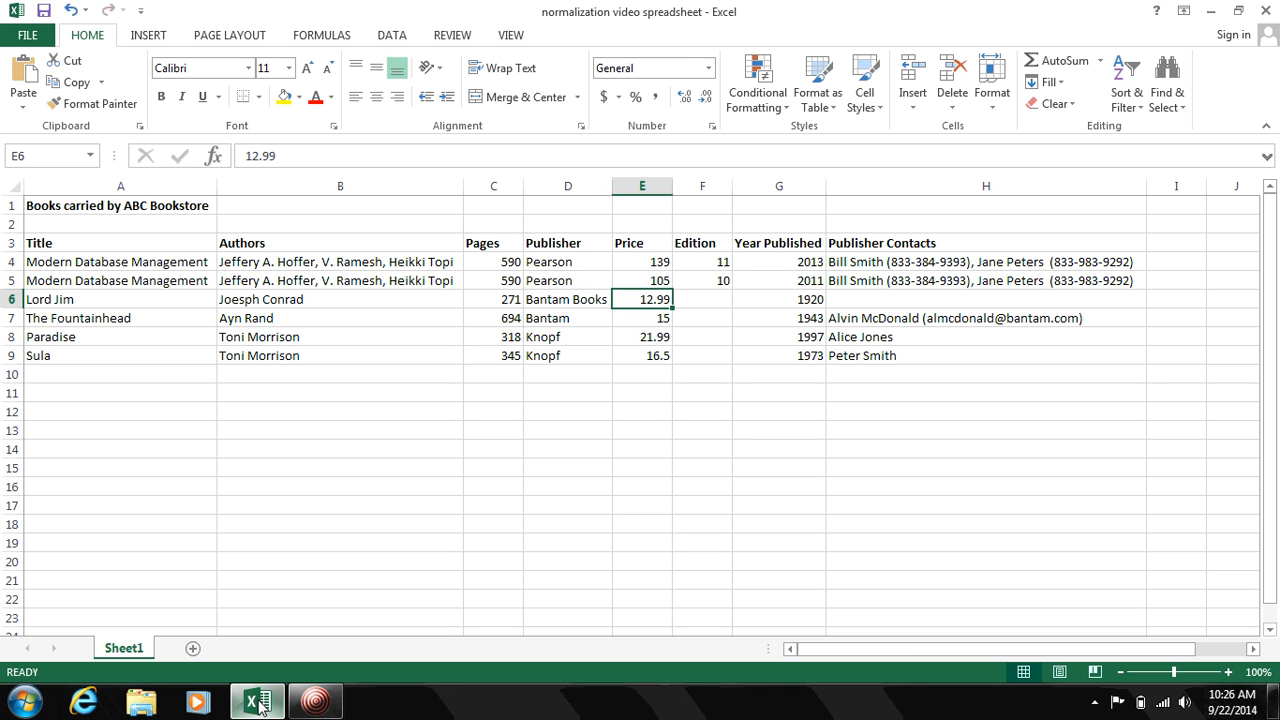
{"action": "key", "text": "Right"}
{"action": "key", "text": "Up"}
{"action": "key", "text": "Up"}
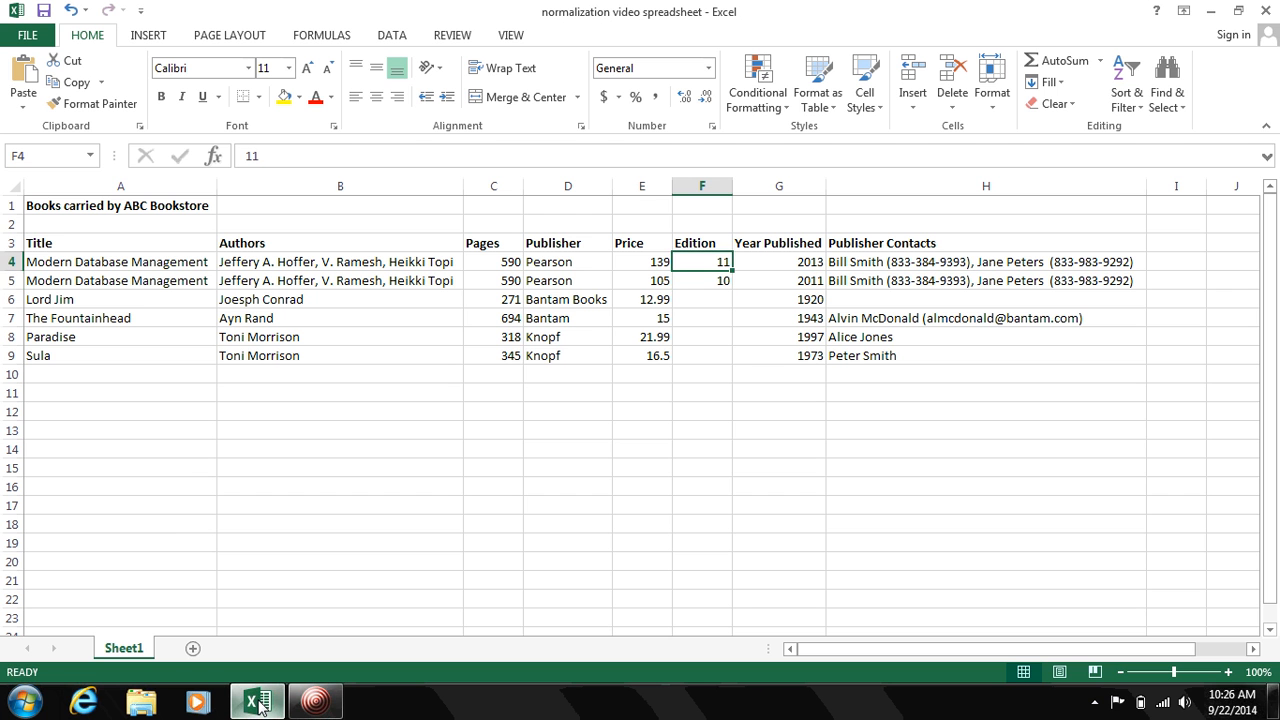
{"action": "key", "text": "Down"}
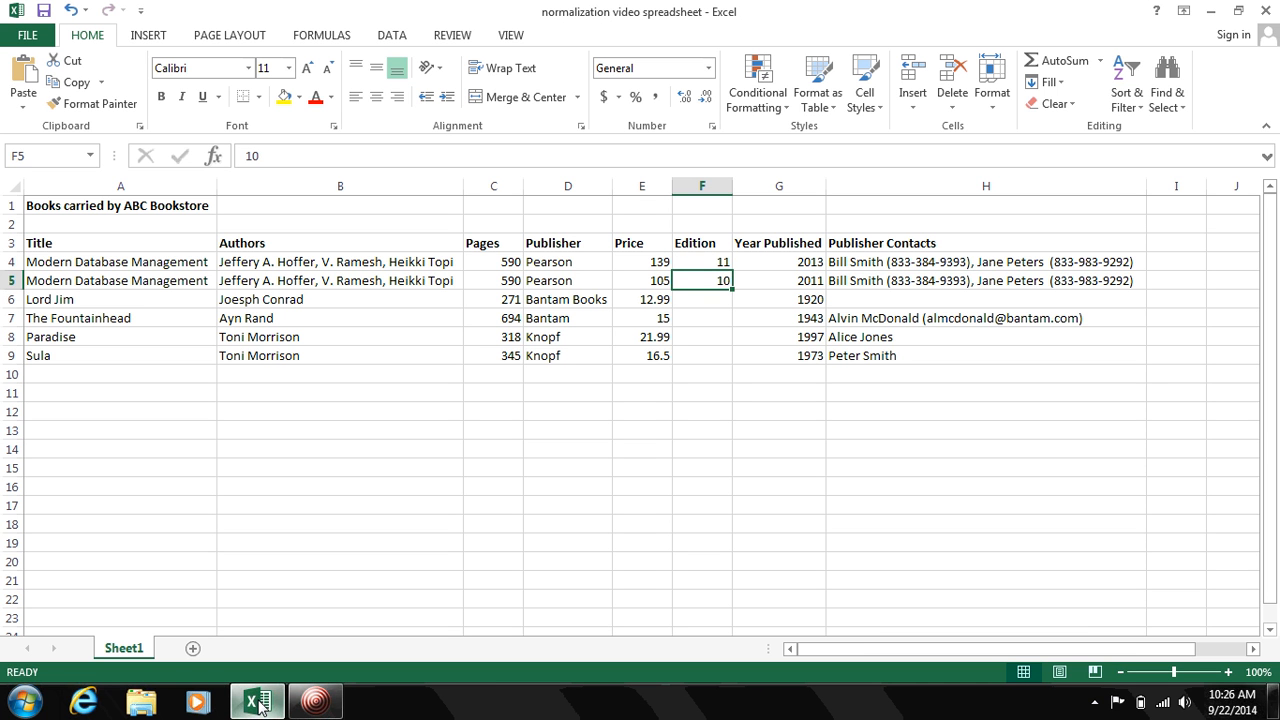
{"action": "key", "text": "Down"}
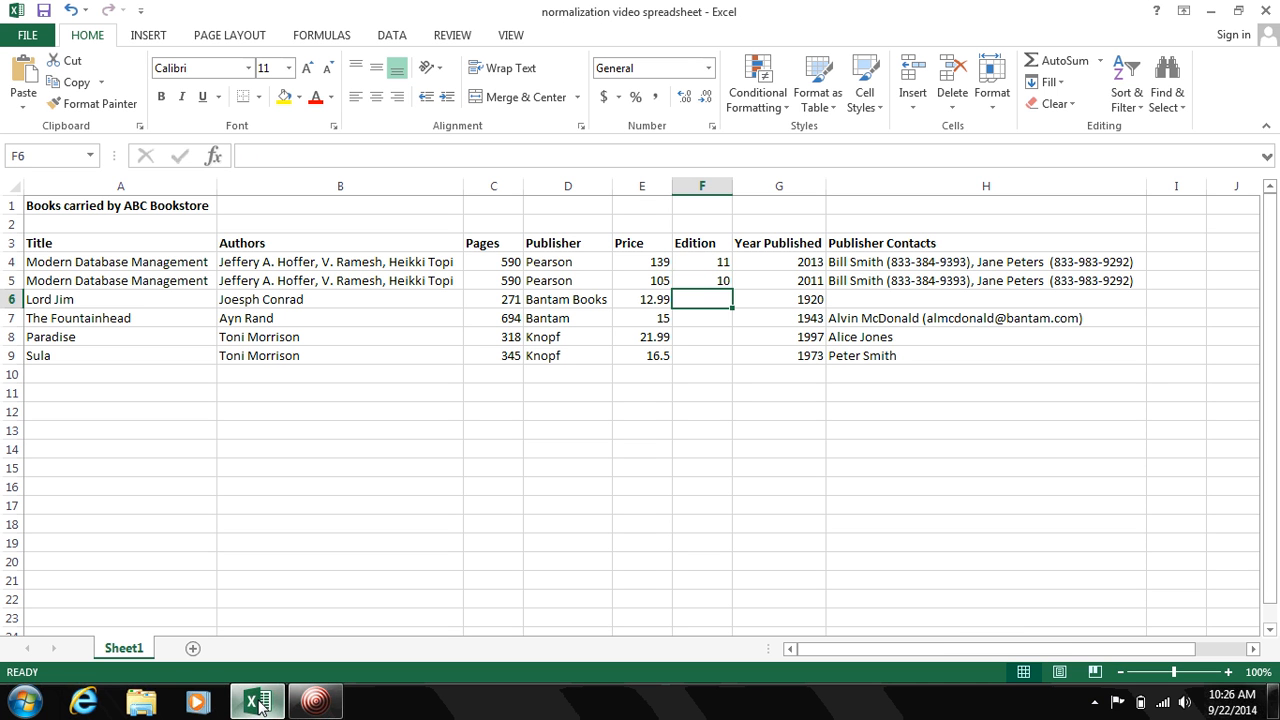
{"action": "key", "text": "Up"}
{"action": "key", "text": "Up"}
{"action": "key", "text": "Right"}
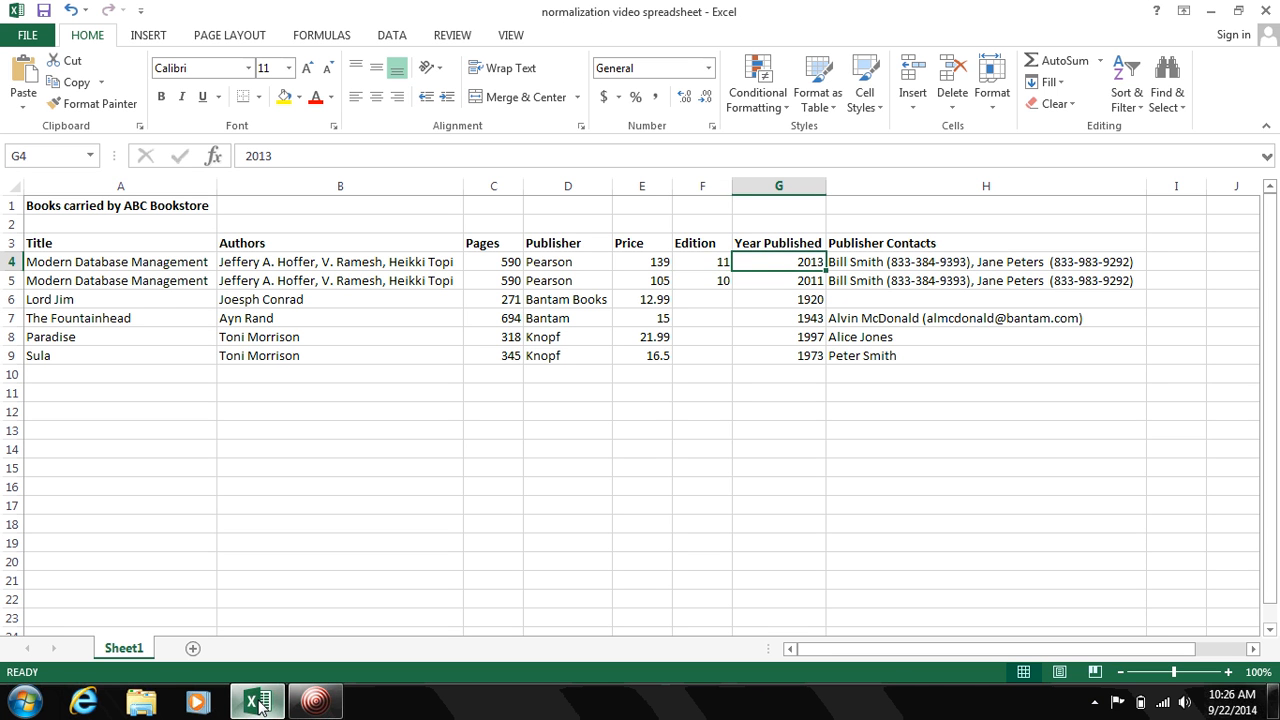
Step: Compare the Publisher Contacts entries in H4 and H5 and check them against the other fields of row 4
{"action": "key", "text": "Right"}
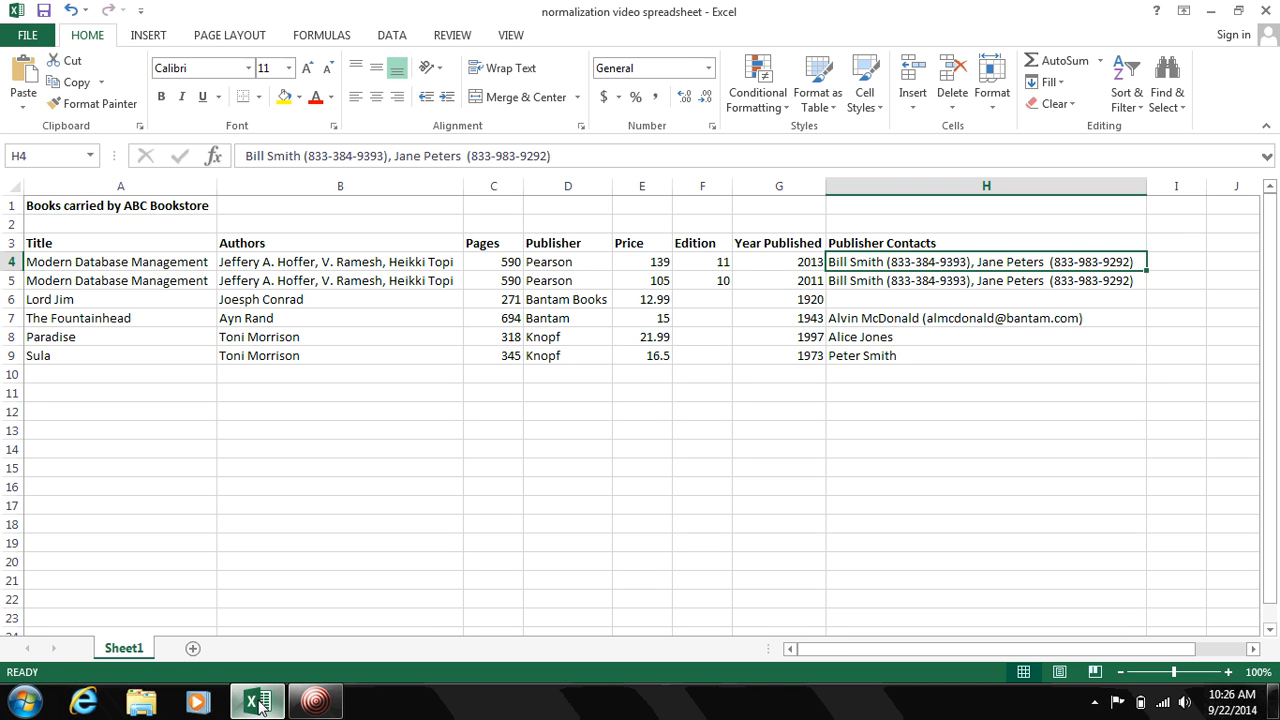
{"action": "key", "text": "shift+Down"}
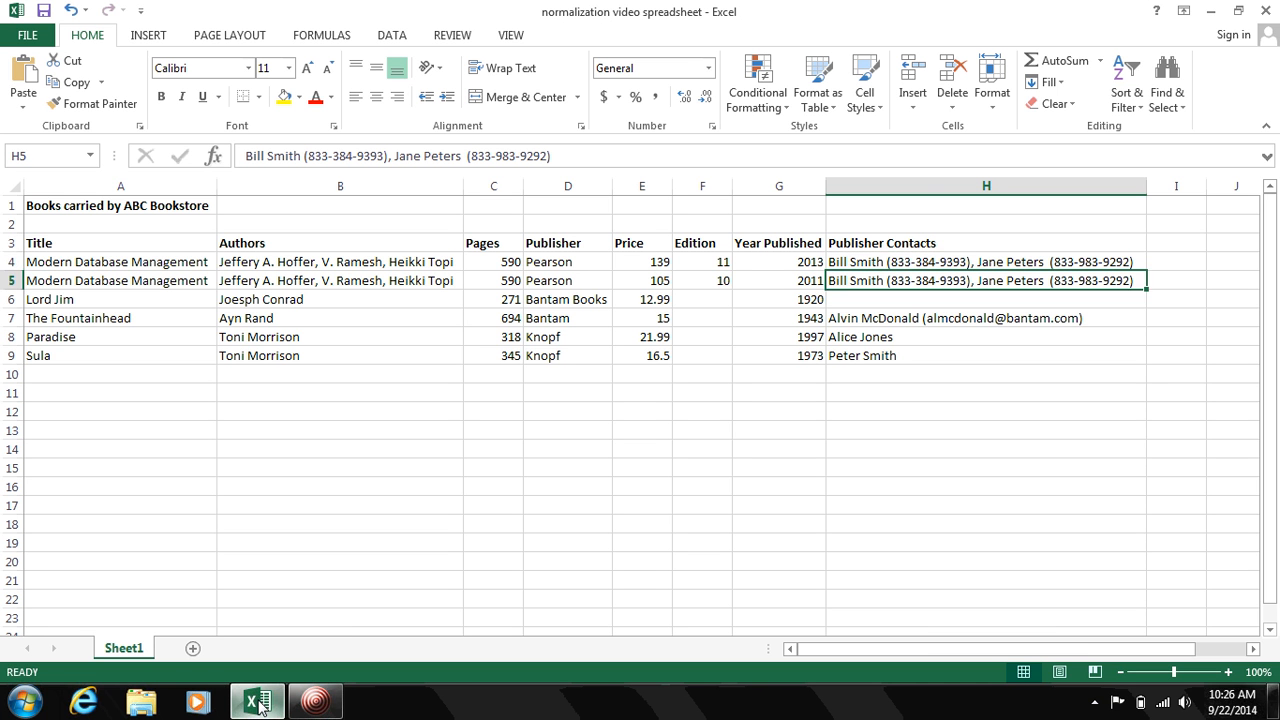
{"action": "key", "text": "shift+Up"}
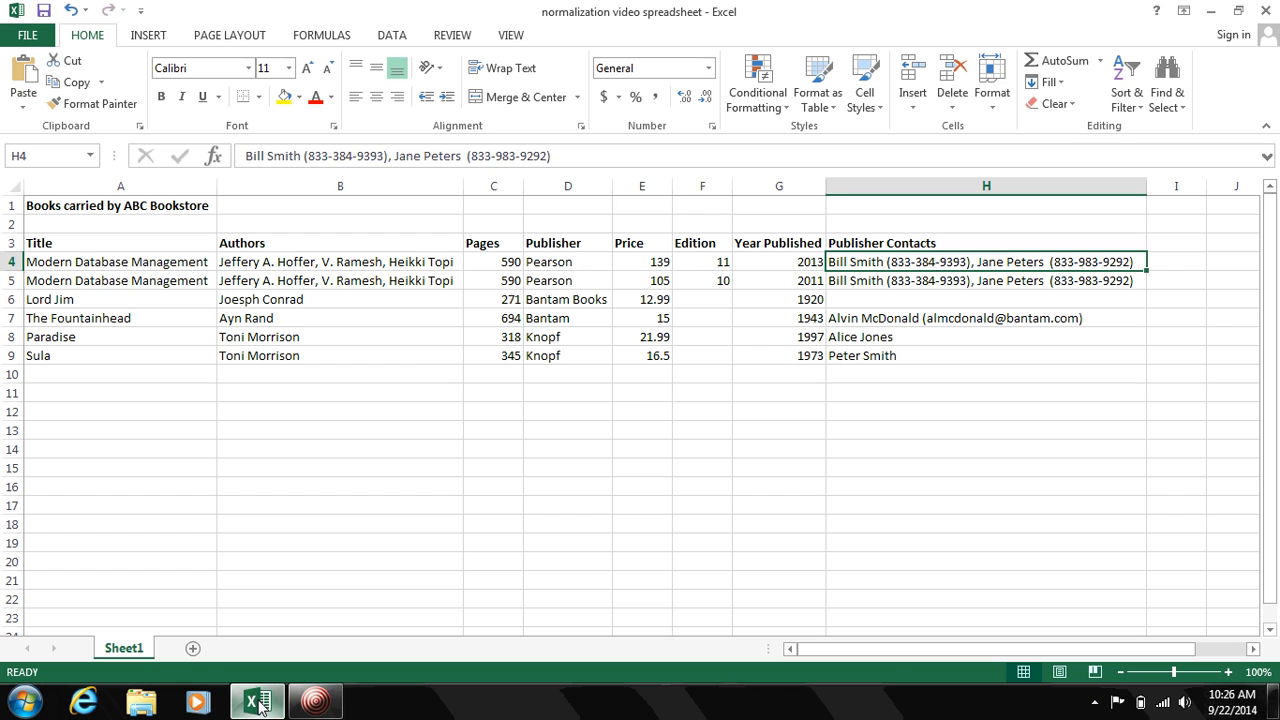
{"action": "key", "text": "Left"}
{"action": "key", "text": "Left"}
{"action": "key", "text": "Left"}
{"action": "key", "text": "Left"}
{"action": "key", "text": "Right"}
{"action": "key", "text": "Right"}
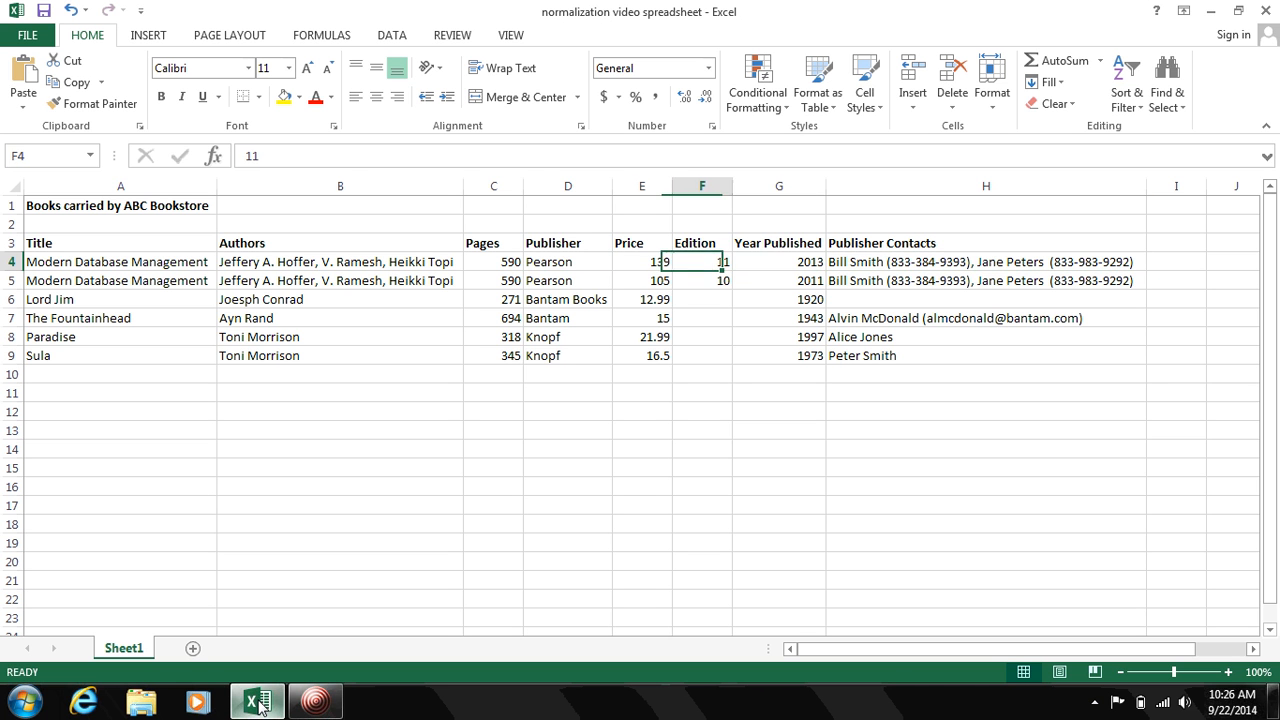
{"action": "key", "text": "Right"}
{"action": "key", "text": "Right"}
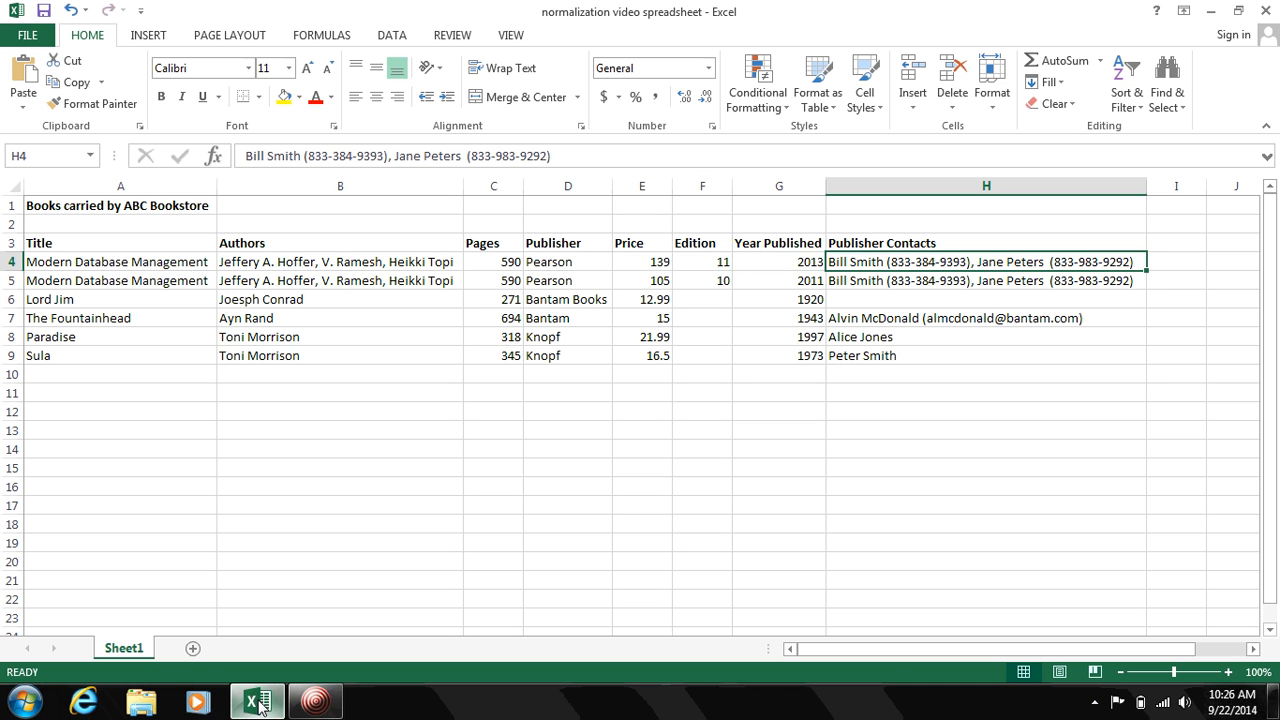
Step: Check the Publisher Contacts cells in rows 6 and 7 against the publisher names in D6:D7
{"action": "key", "text": "Down"}
{"action": "key", "text": "Down"}
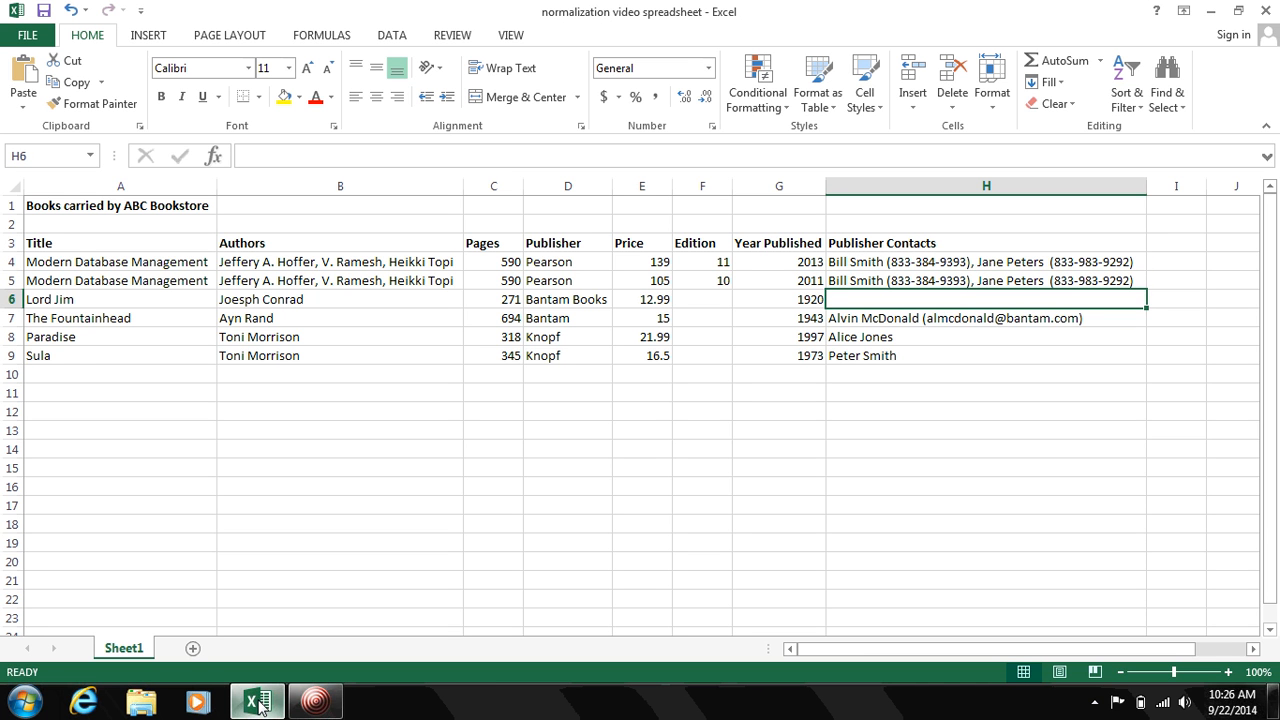
{"action": "key", "text": "Down"}
{"action": "key", "text": "Left"}
{"action": "key", "text": "Left"}
{"action": "key", "text": "Left"}
{"action": "key", "text": "Left"}
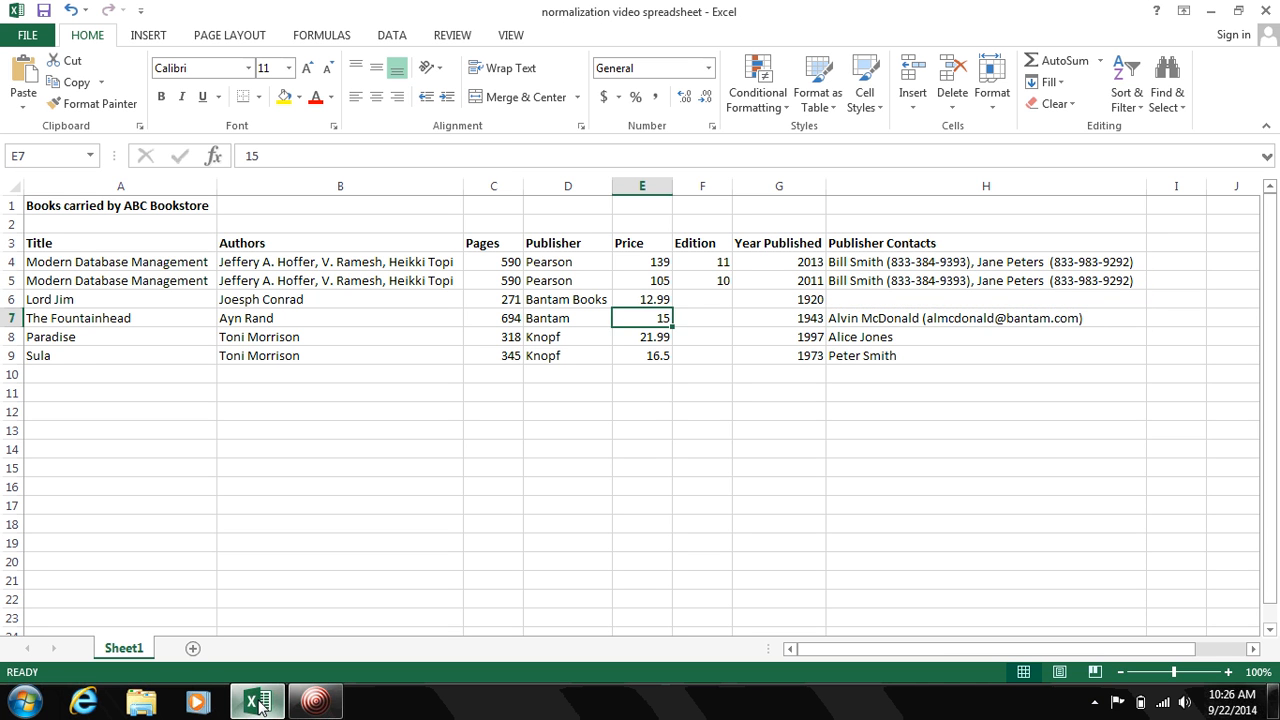
{"action": "key", "text": "Up"}
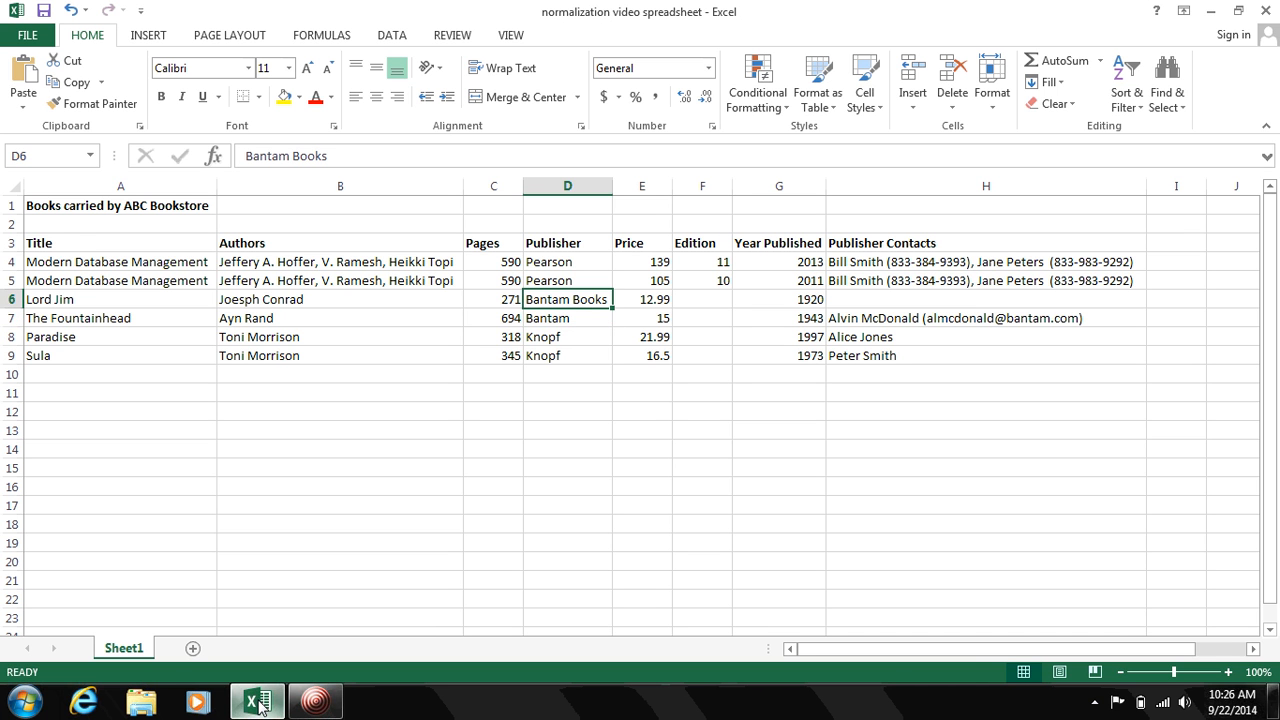
{"action": "key", "text": "shift+Down"}
{"action": "key", "text": "Down"}
{"action": "key", "text": "Right"}
{"action": "key", "text": "Right"}
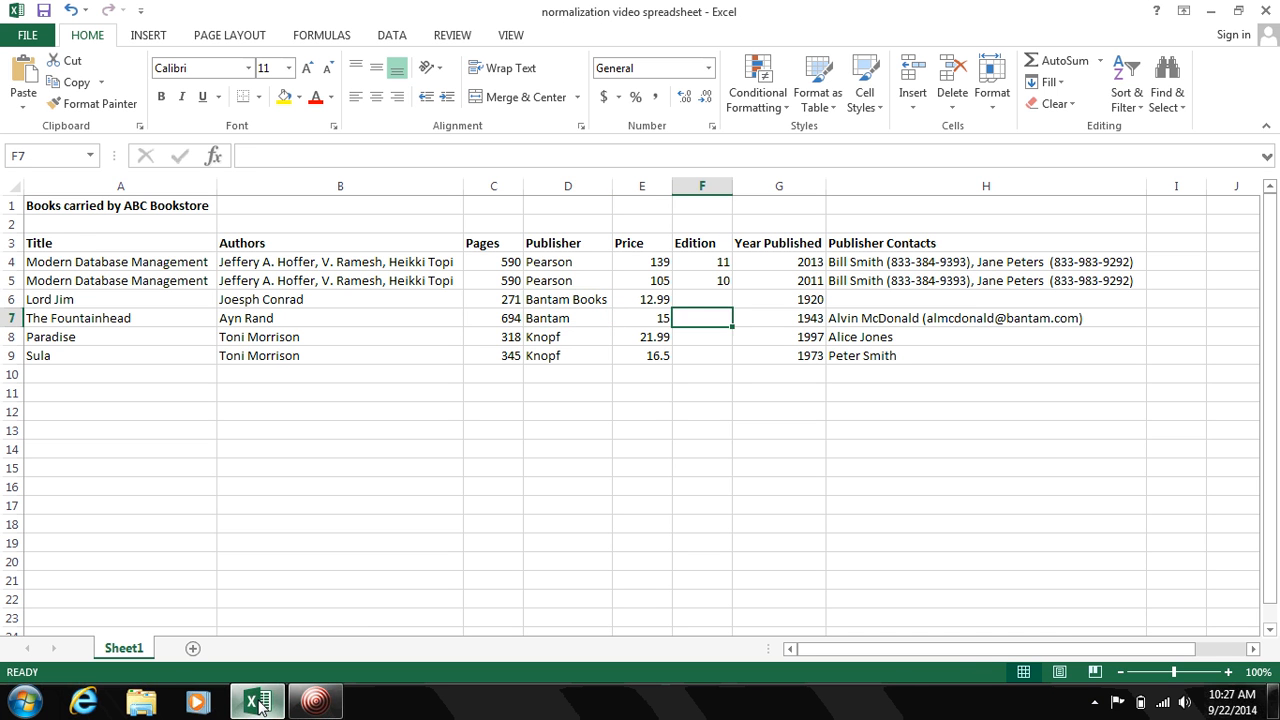
{"action": "key", "text": "Left"}
{"action": "key", "text": "Left"}
{"action": "key", "text": "Left"}
{"action": "key", "text": "Up"}
{"action": "key", "text": "Right"}
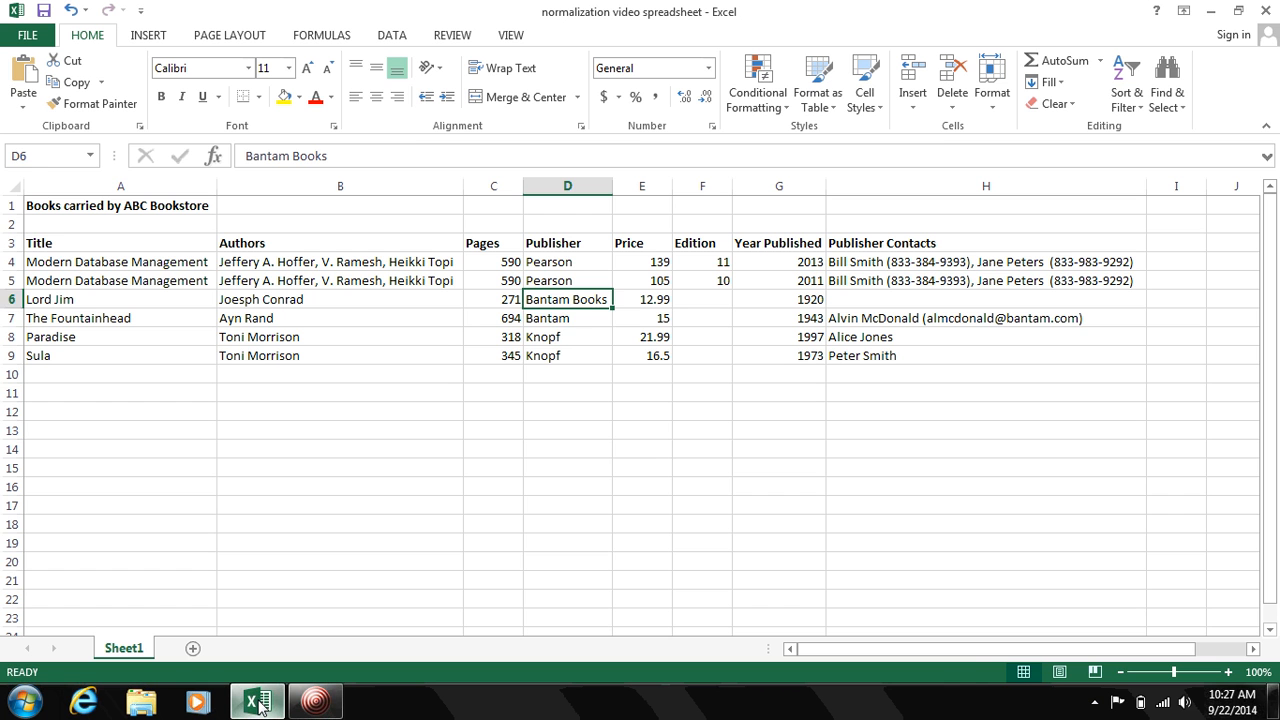
{"action": "key", "text": "Down"}
{"action": "key", "text": "Down"}
{"action": "key", "text": "Down"}
{"action": "key", "text": "Down"}
{"action": "key", "text": "Down"}
{"action": "key", "text": "Down"}
{"action": "key", "text": "Down"}
{"action": "key", "text": "Down"}
{"action": "key", "text": "Down"}
{"action": "key", "text": "Down"}
{"action": "key", "text": "Down"}
{"action": "key", "text": "Down"}
{"action": "key", "text": "Down"}
{"action": "key", "text": "Down"}
{"action": "key", "text": "Up"}
{"action": "key", "text": "Up"}
{"action": "key", "text": "Up"}
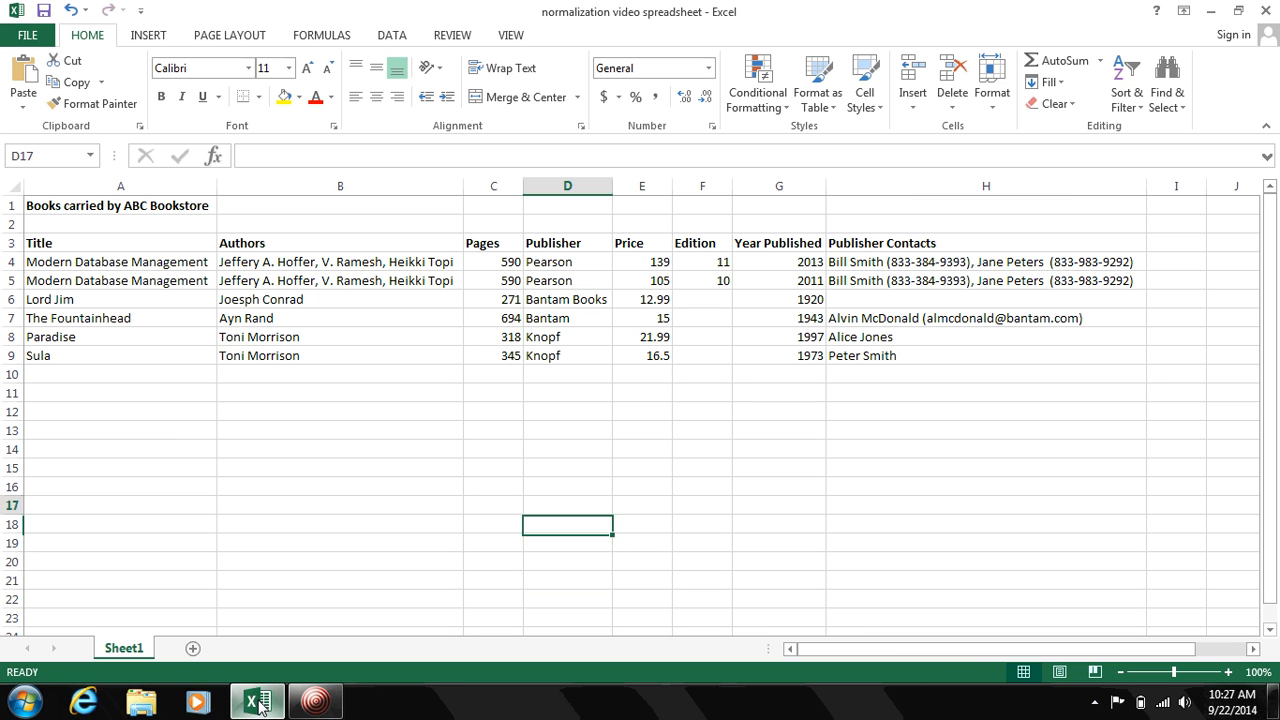
{"action": "key", "text": "Up"}
{"action": "key", "text": "Up"}
{"action": "key", "text": "Up"}
{"action": "key", "text": "Up"}
{"action": "key", "text": "Up"}
{"action": "key", "text": "Up"}
{"action": "key", "text": "Up"}
{"action": "key", "text": "Up"}
{"action": "key", "text": "Up"}
{"action": "key", "text": "Up"}
{"action": "key", "text": "Up"}
{"action": "key", "text": "Up"}
Step: Highlight D6:H7 to compare the publisher and contact details of the two Bantam rows
{"action": "key", "text": "Down"}
{"action": "key", "text": "shift+Down"}
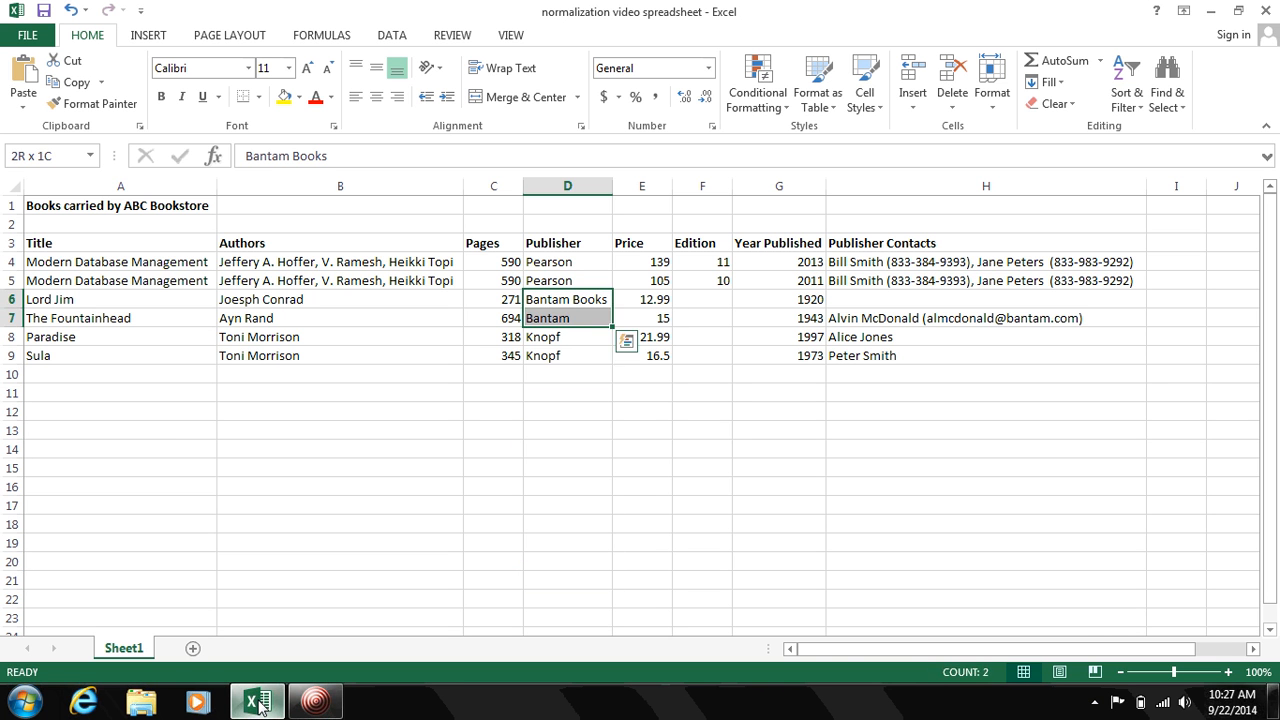
{"action": "key", "text": "shift+Right"}
{"action": "key", "text": "shift+Right"}
{"action": "key", "text": "shift+Right"}
{"action": "key", "text": "shift+Right"}
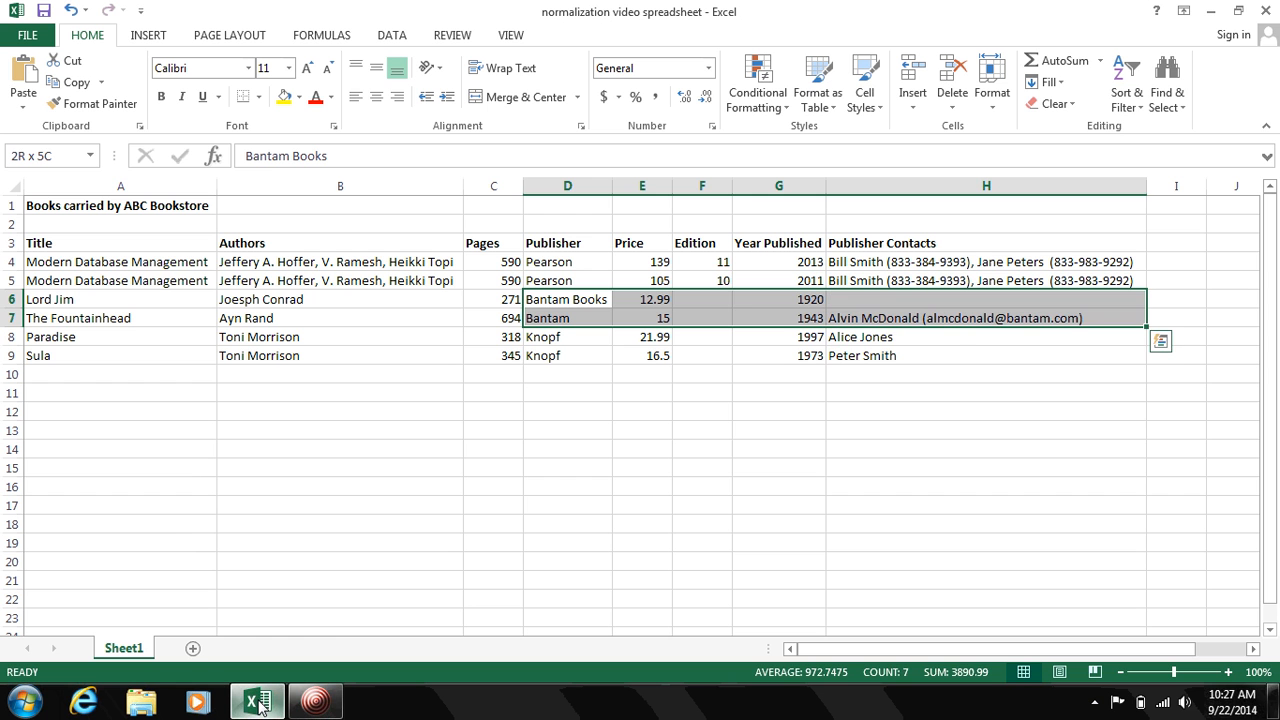
Step: Highlight D8:H9 to compare the publisher contacts of the two Knopf rows
{"action": "key", "text": "Down"}
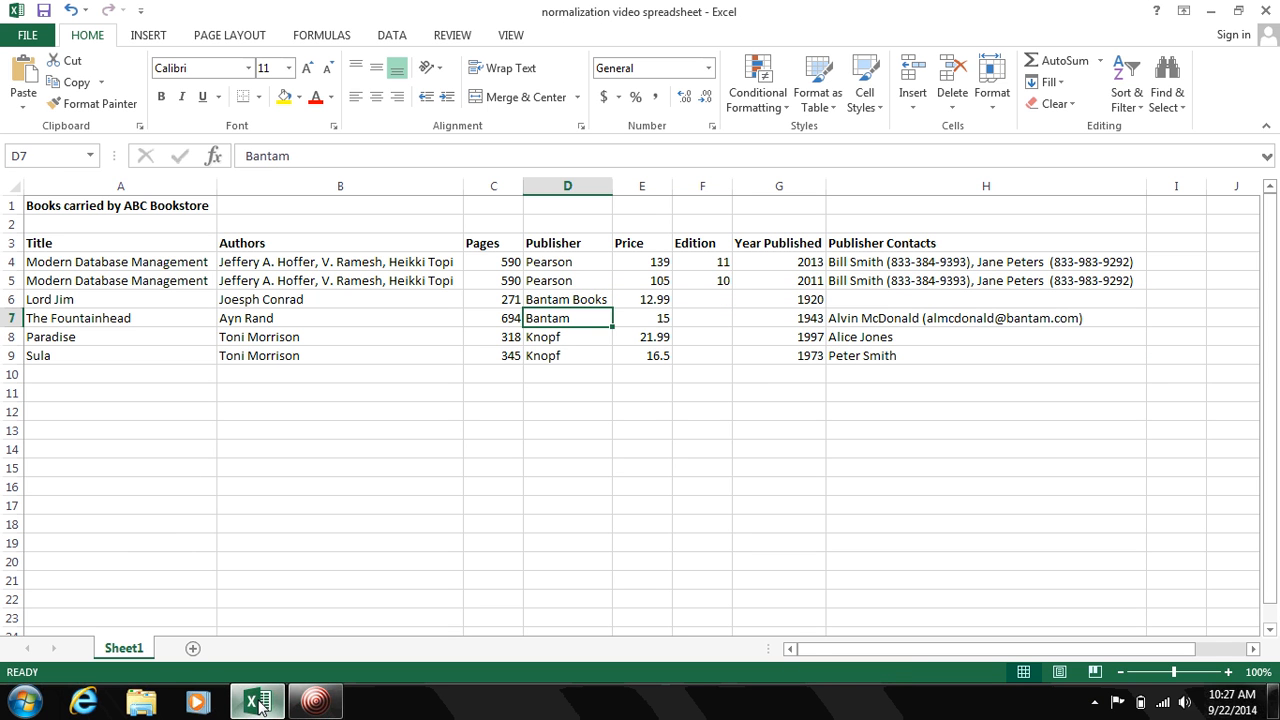
{"action": "key", "text": "Down"}
{"action": "key", "text": "shift+Right"}
{"action": "key", "text": "shift+Right"}
{"action": "key", "text": "shift+Right"}
{"action": "key", "text": "shift+Right"}
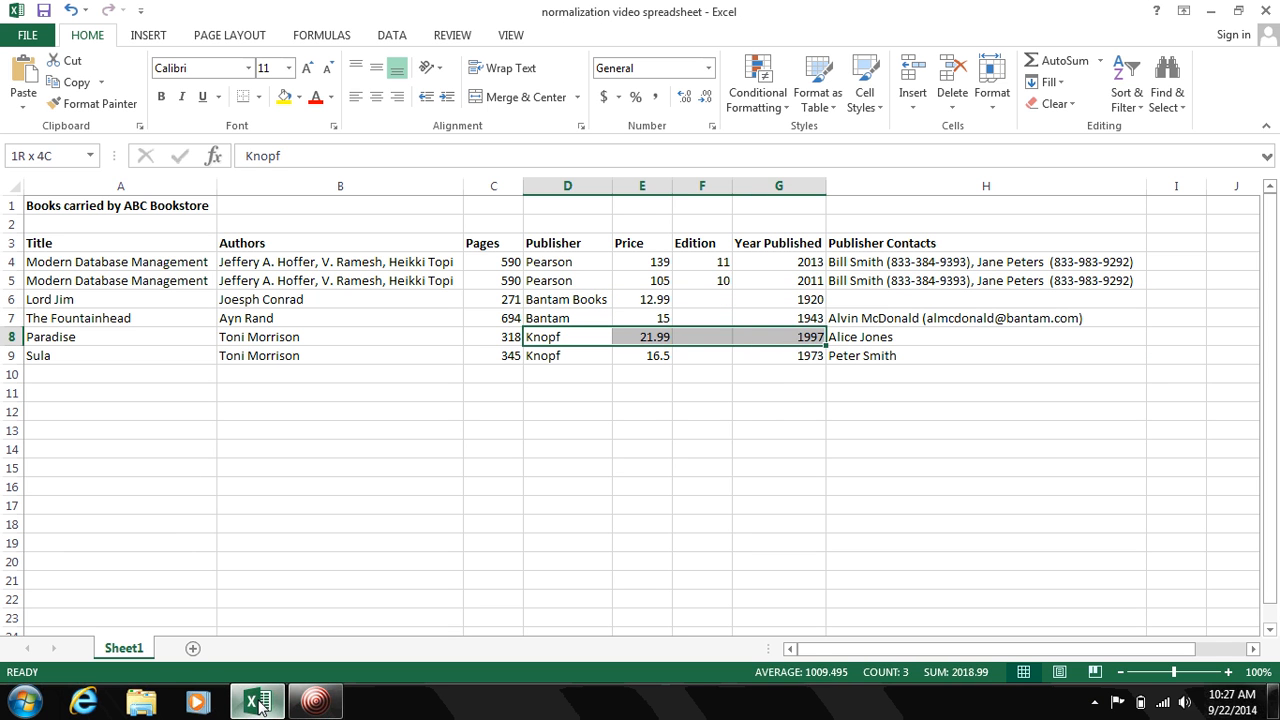
{"action": "key", "text": "shift+Down"}
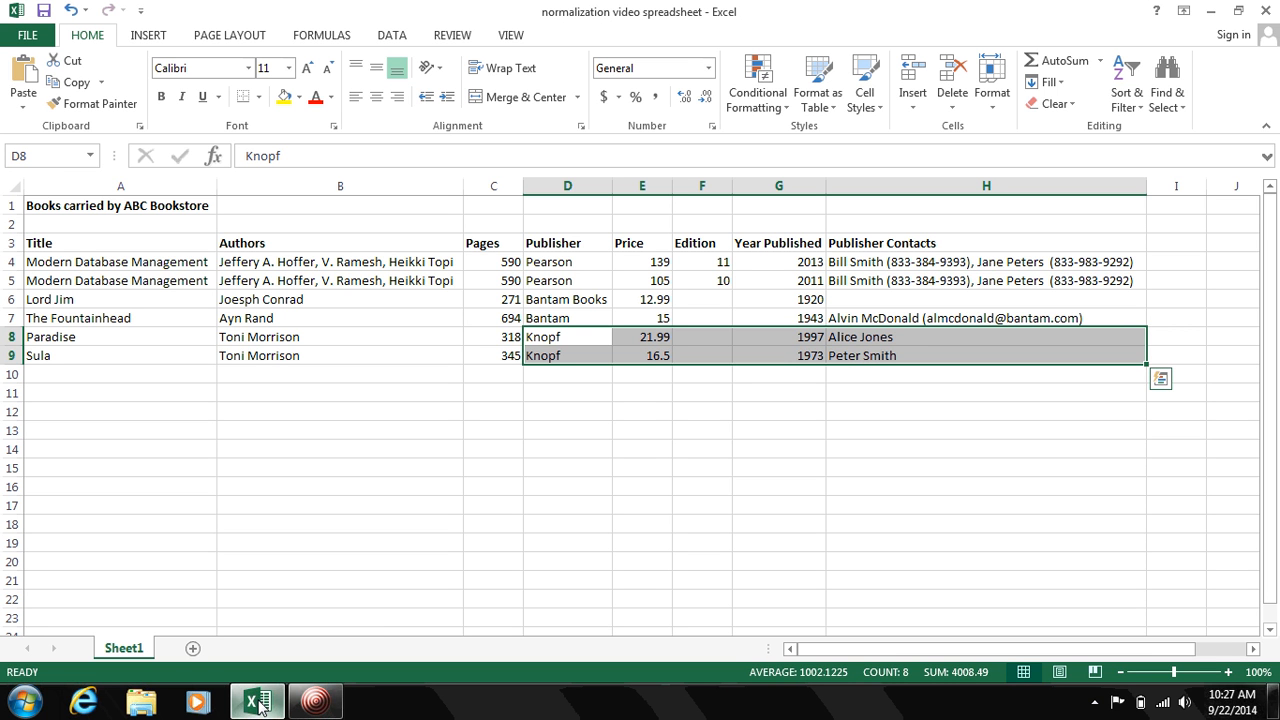
{"action": "key", "text": "Left"}
{"action": "key", "text": "Right"}
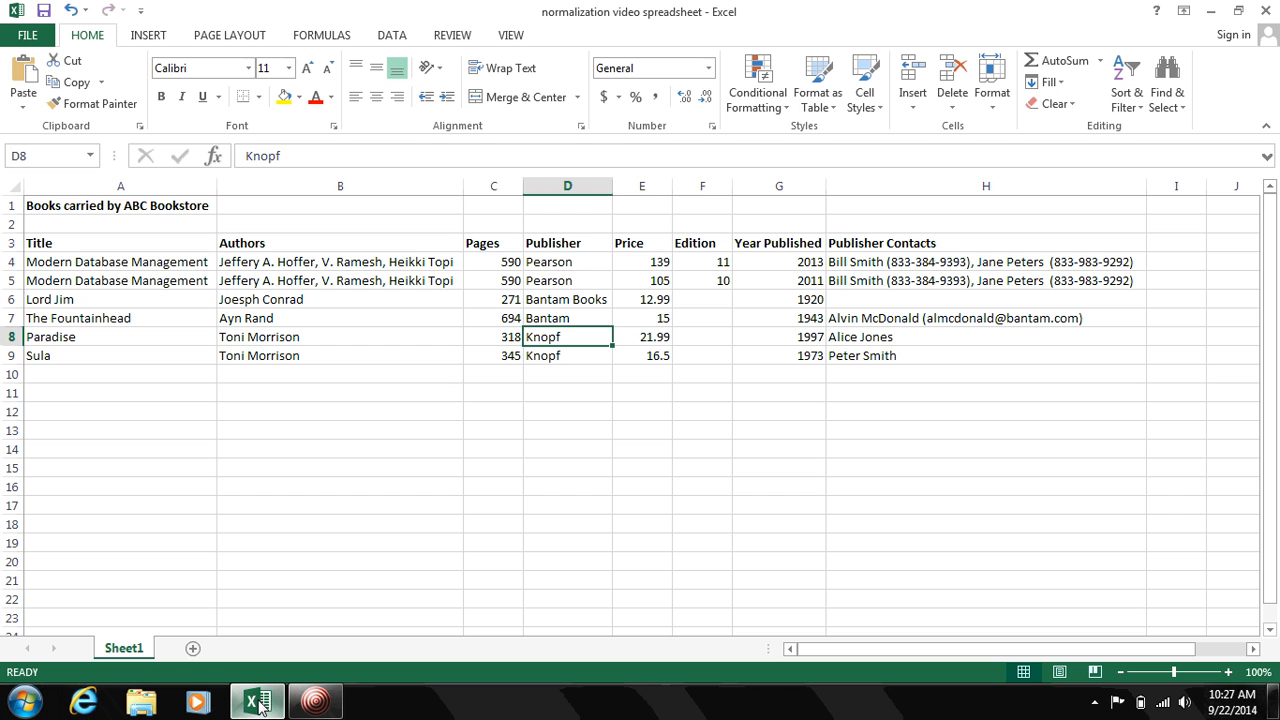
Step: Review the price of Paradise, the sheet heading in A1 and the first book title in A4
{"action": "key", "text": "Right"}
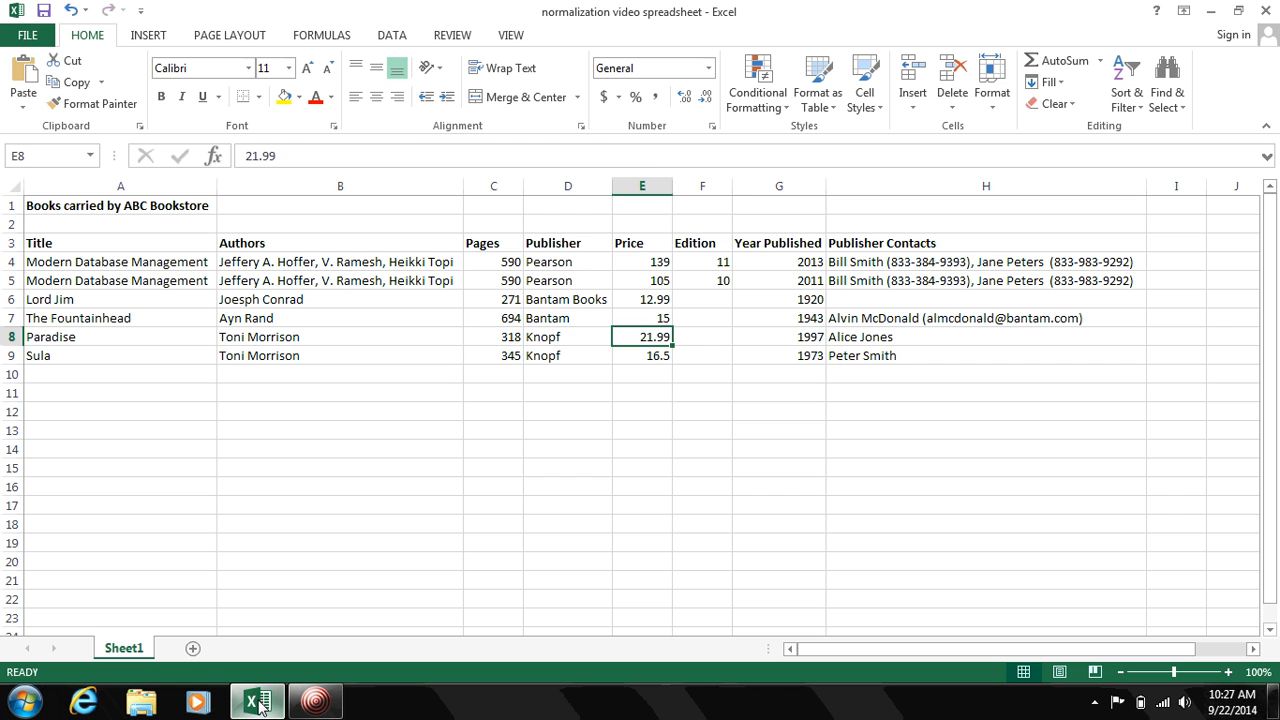
{"action": "key", "text": "Left"}
{"action": "key", "text": "Left"}
{"action": "key", "text": "Left"}
{"action": "key", "text": "Left"}
{"action": "key", "text": "Up"}
{"action": "key", "text": "Up"}
{"action": "key", "text": "Up"}
{"action": "key", "text": "Up"}
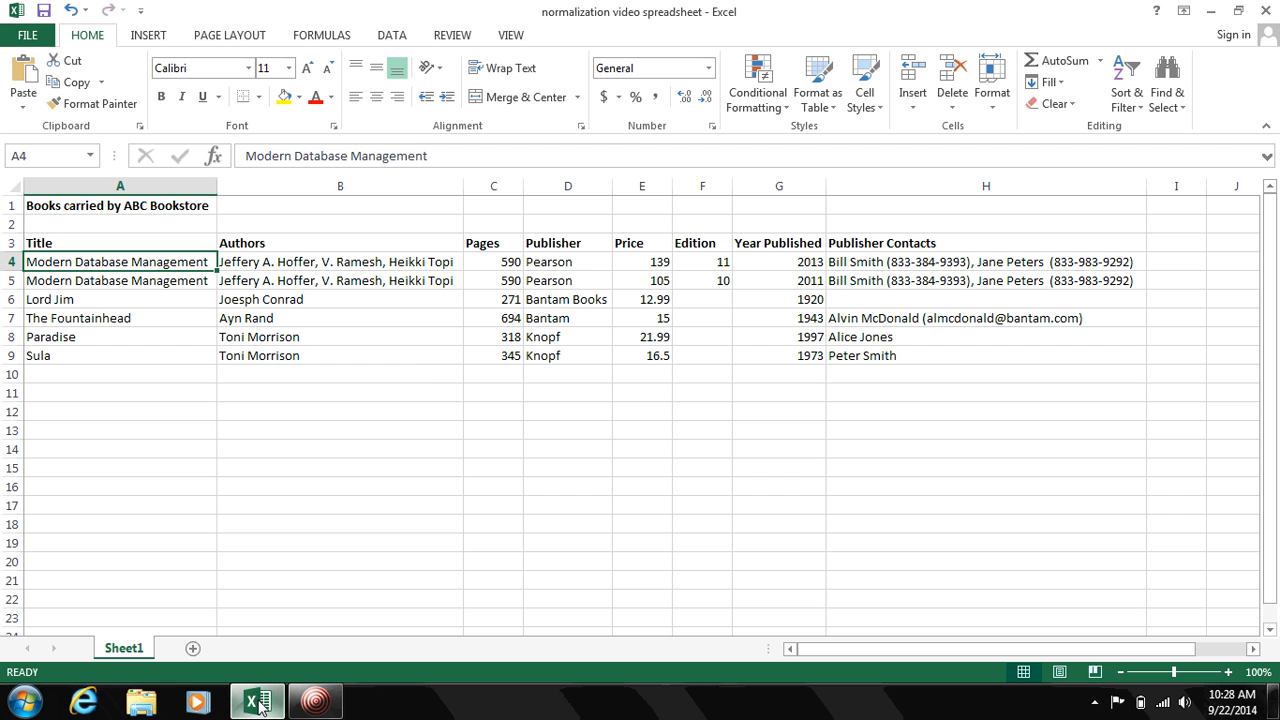
{"action": "key", "text": "Up"}
{"action": "key", "text": "Up"}
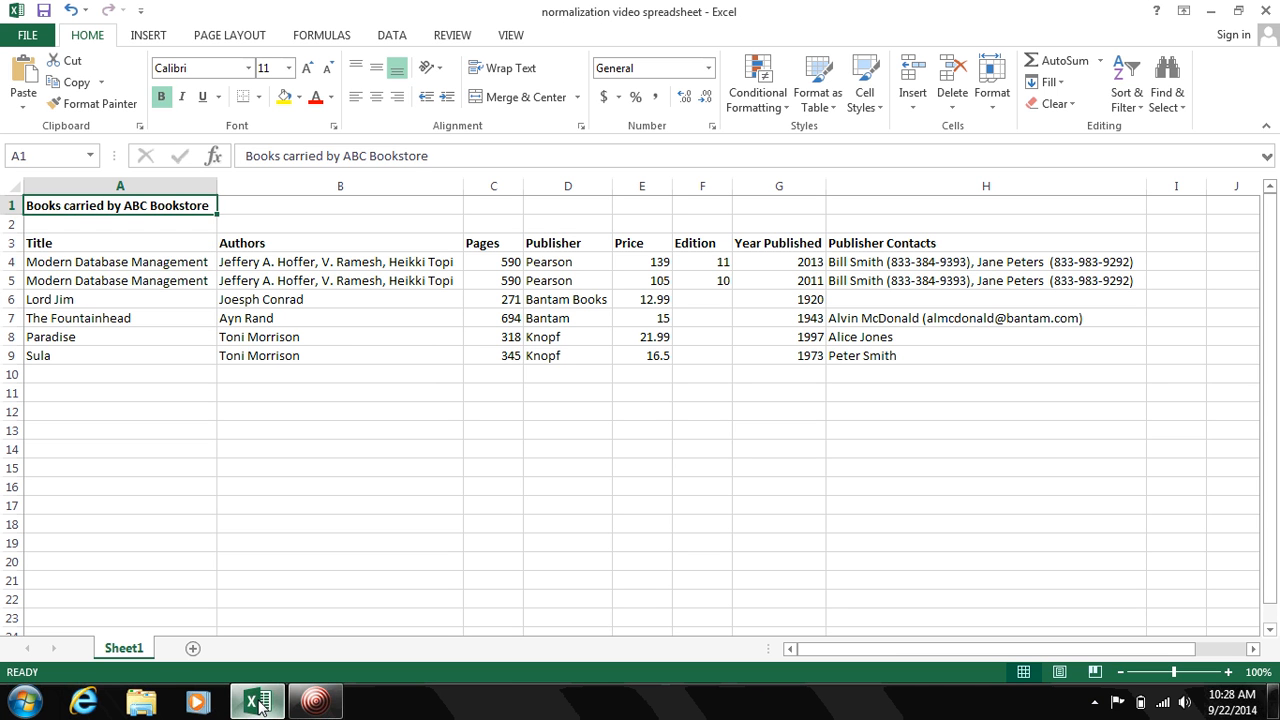
{"action": "key", "text": "Down"}
{"action": "key", "text": "Down"}
{"action": "key", "text": "Down"}
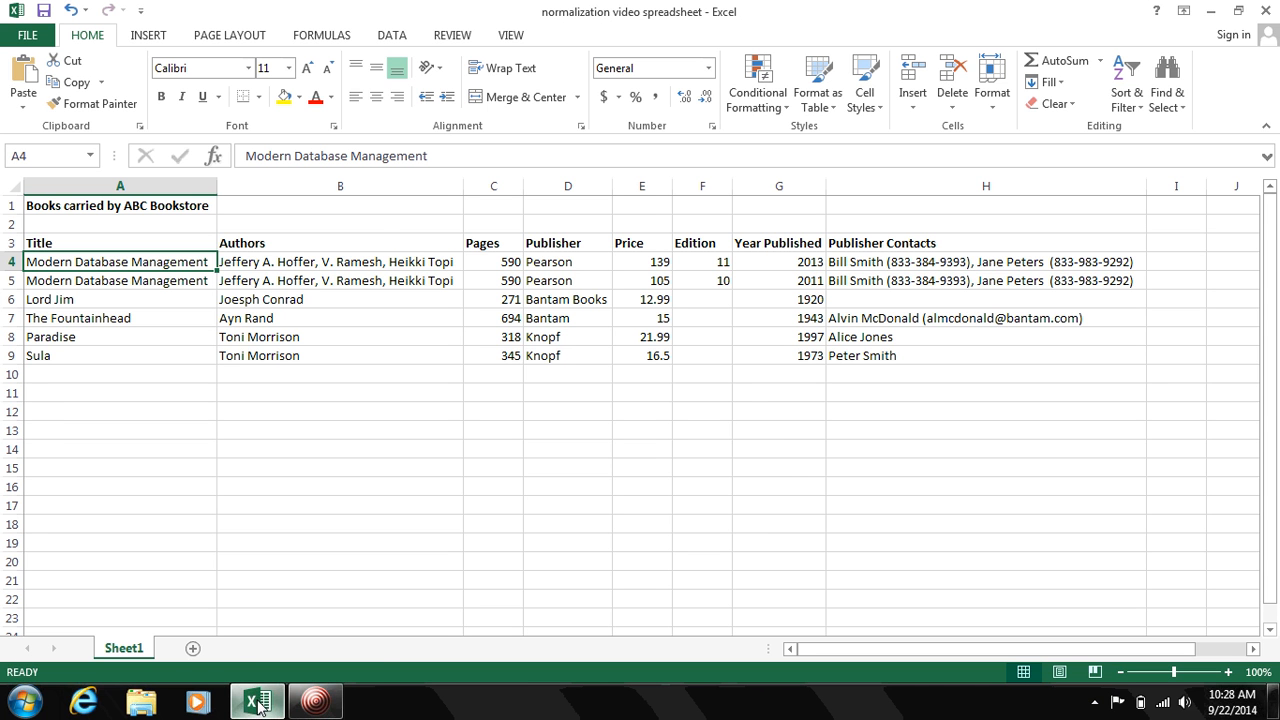
Step: Open Visio 2013 and create a drawing from the Crow's Foot Database Notation template with US Units
{"action": "left_click", "coordinate": [24, 700]}
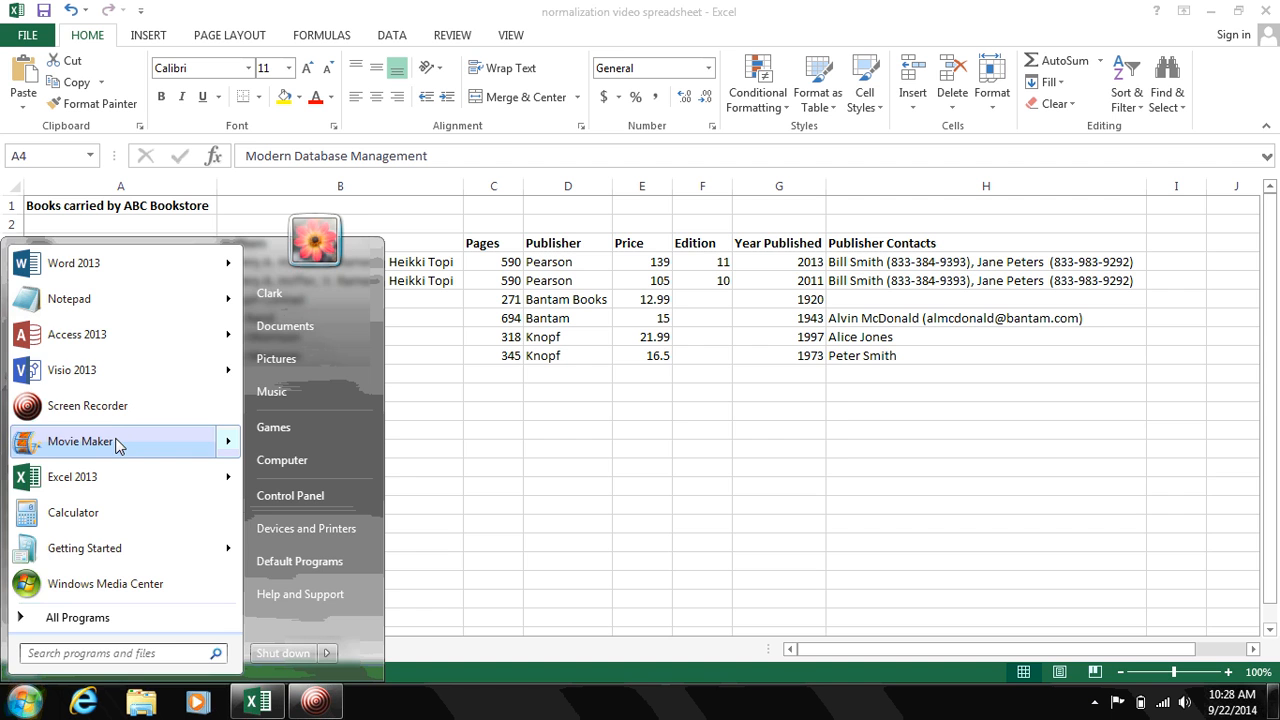
{"action": "left_click", "coordinate": [134, 372]}
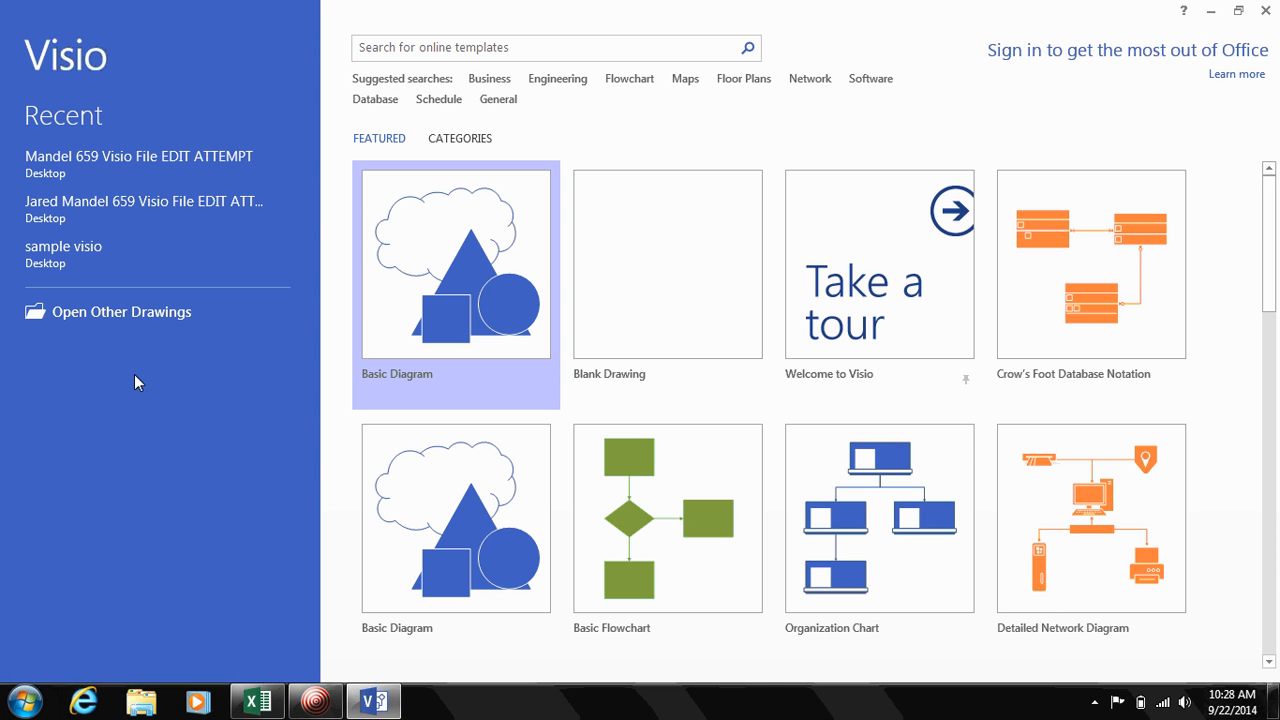
{"action": "left_click", "coordinate": [1022, 302]}
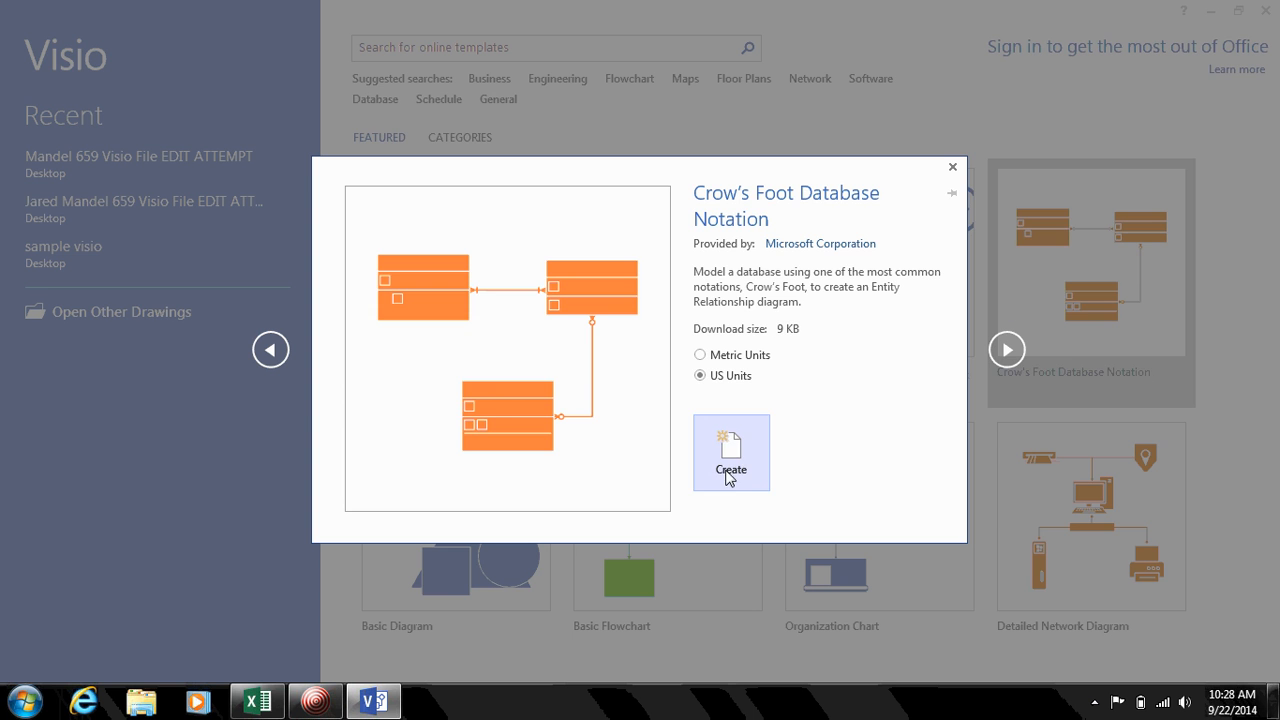
{"action": "left_click", "coordinate": [729, 475]}
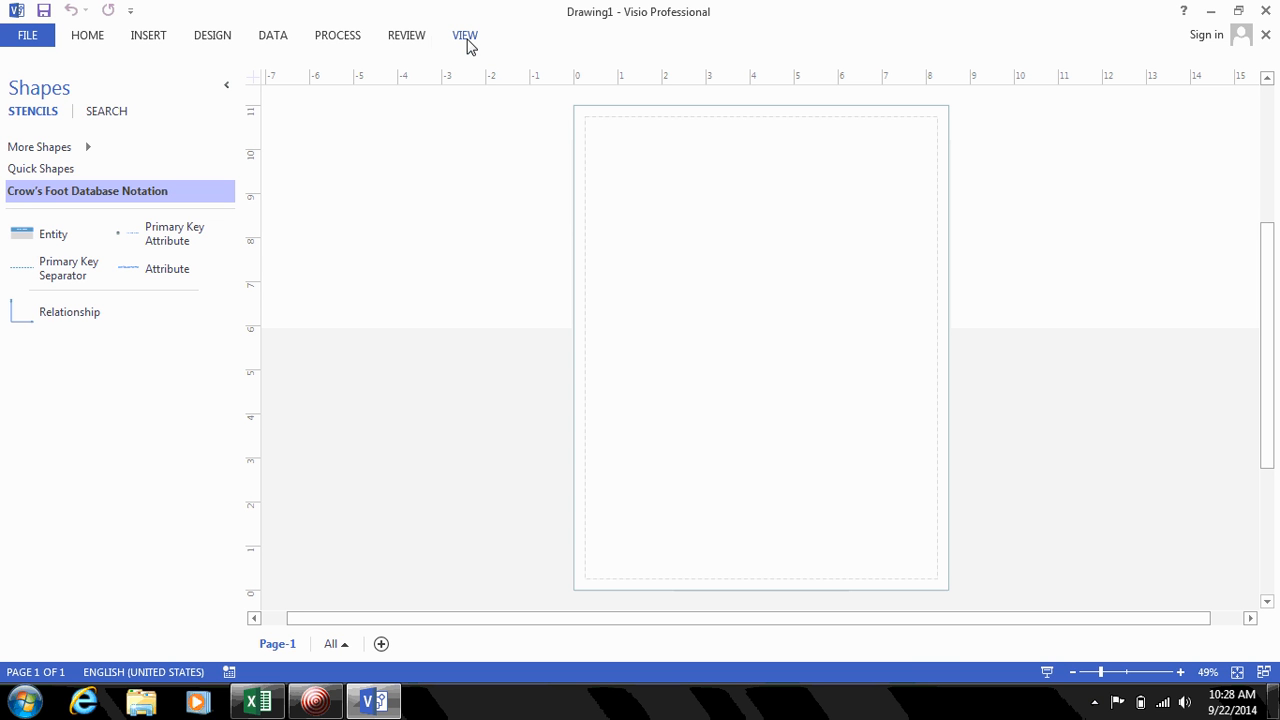
Step: Set the drawing page's orientation to Landscape
{"action": "left_click", "coordinate": [215, 47]}
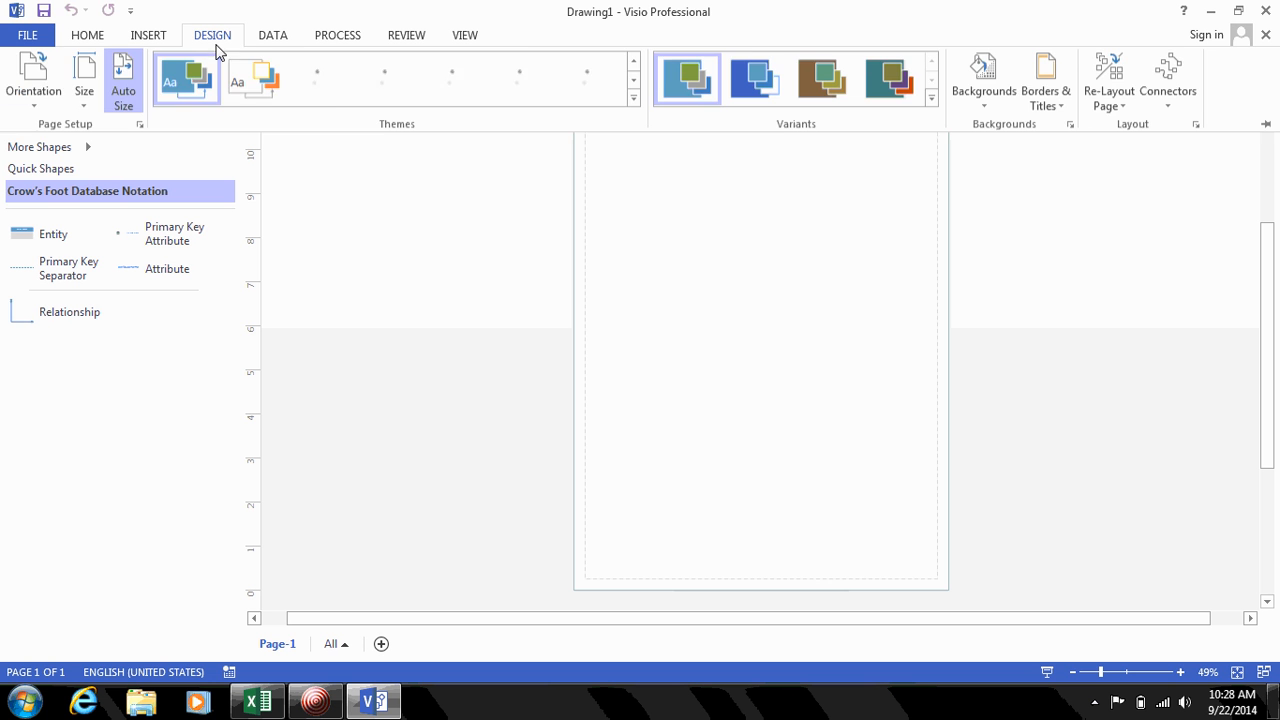
{"action": "left_click", "coordinate": [29, 101]}
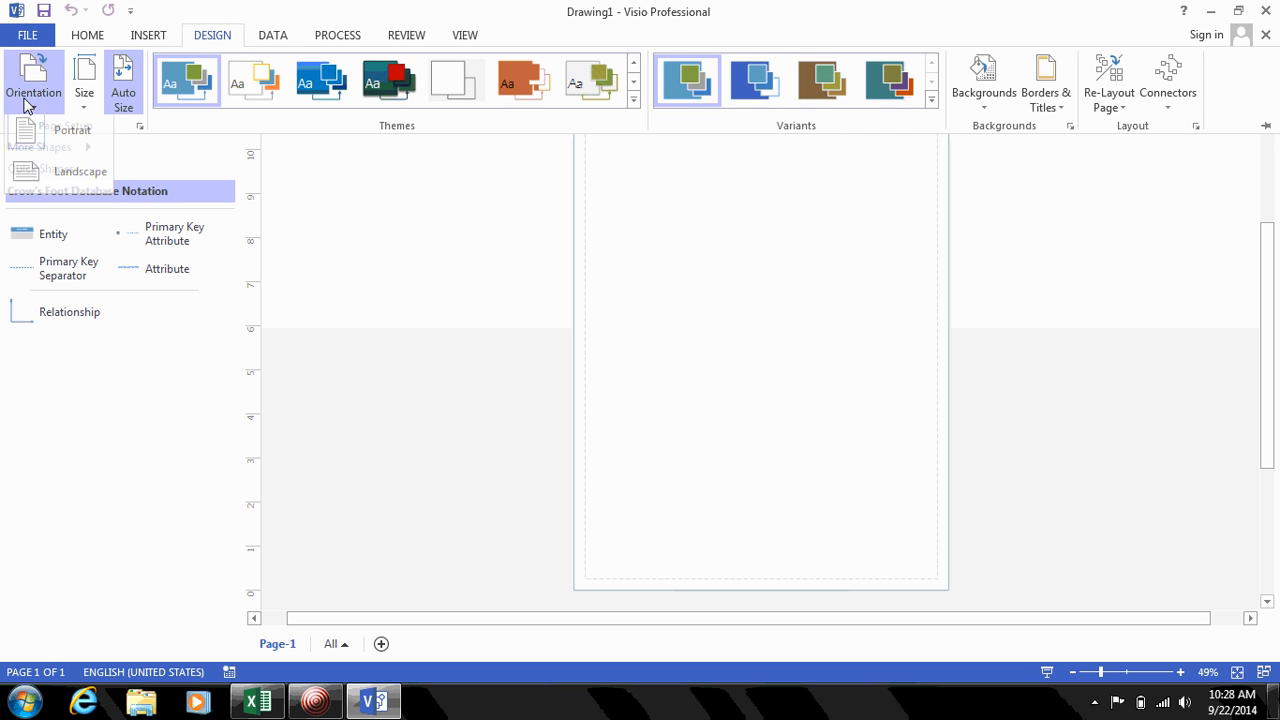
{"action": "left_click", "coordinate": [80, 195]}
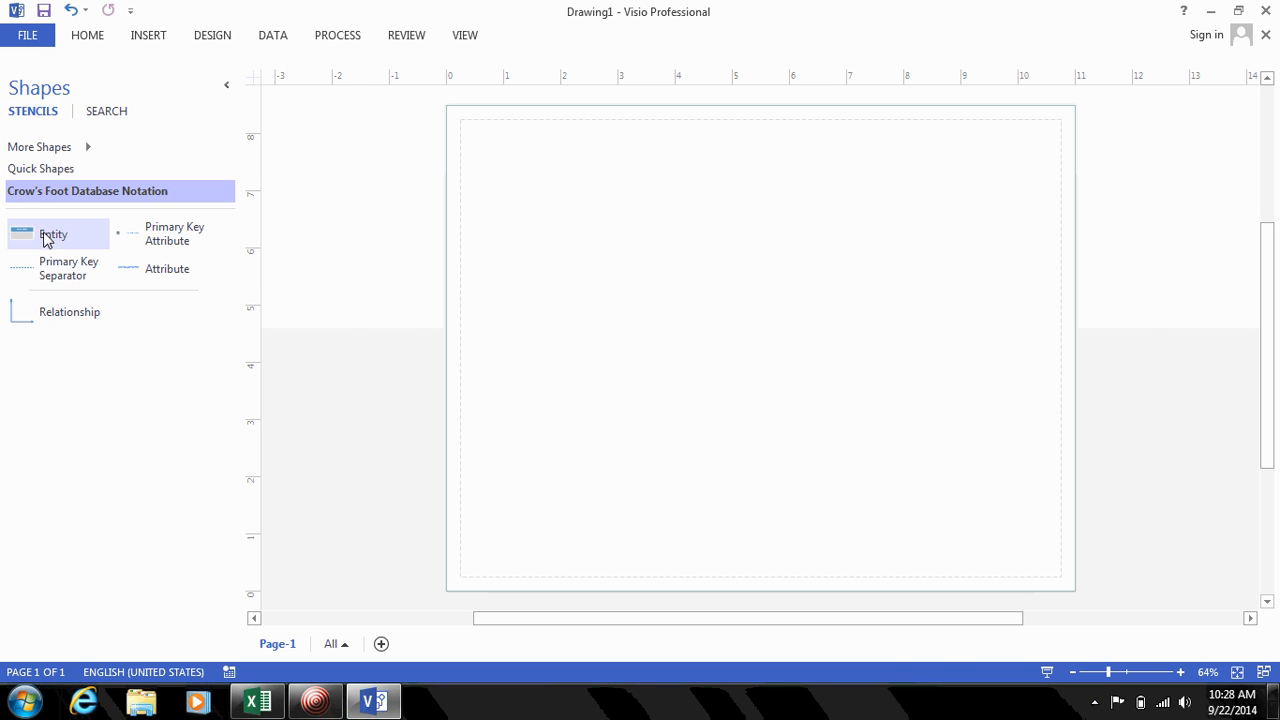
Step: Place an Entity shape in the left half of the page and name the entity BookID
{"action": "mouse_move", "coordinate": [43, 236]}
{"action": "left_mouse_down"}
{"action": "mouse_move", "coordinate": [352, 328]}
{"action": "mouse_move", "coordinate": [620, 323]}
{"action": "mouse_move", "coordinate": [577, 298]}
{"action": "left_mouse_up"}
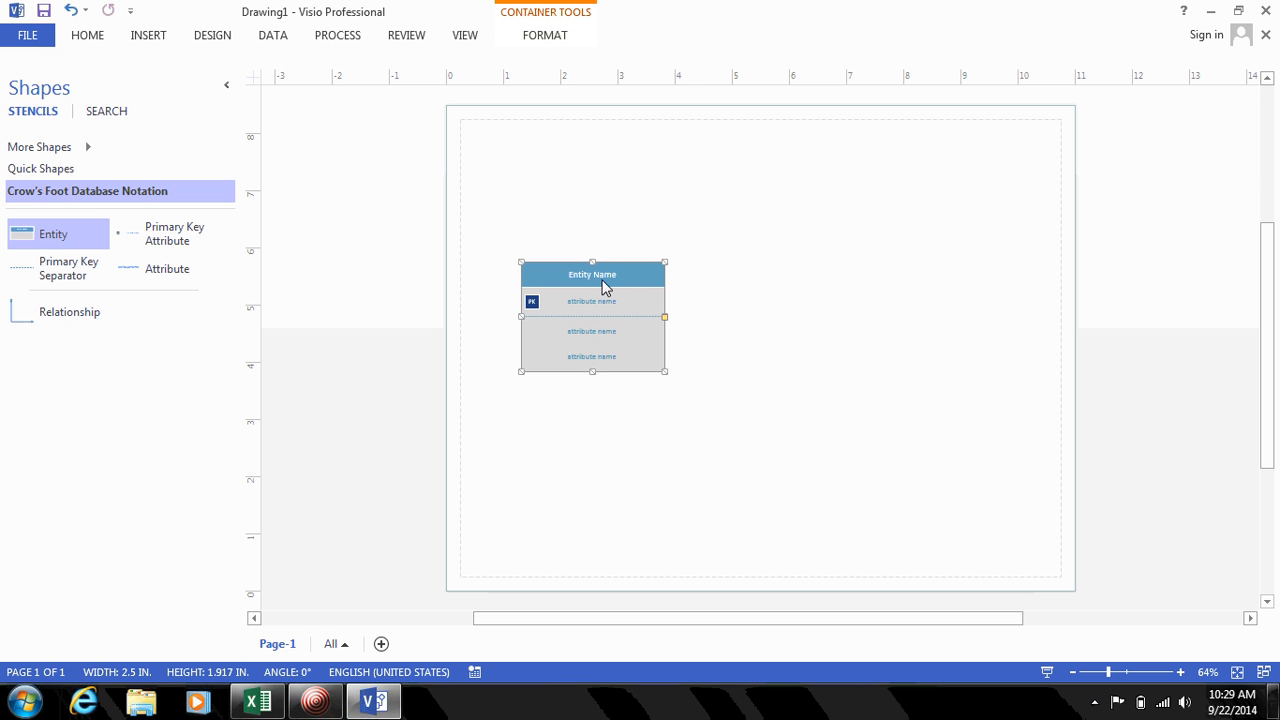
{"action": "left_click", "coordinate": [466, 35]}
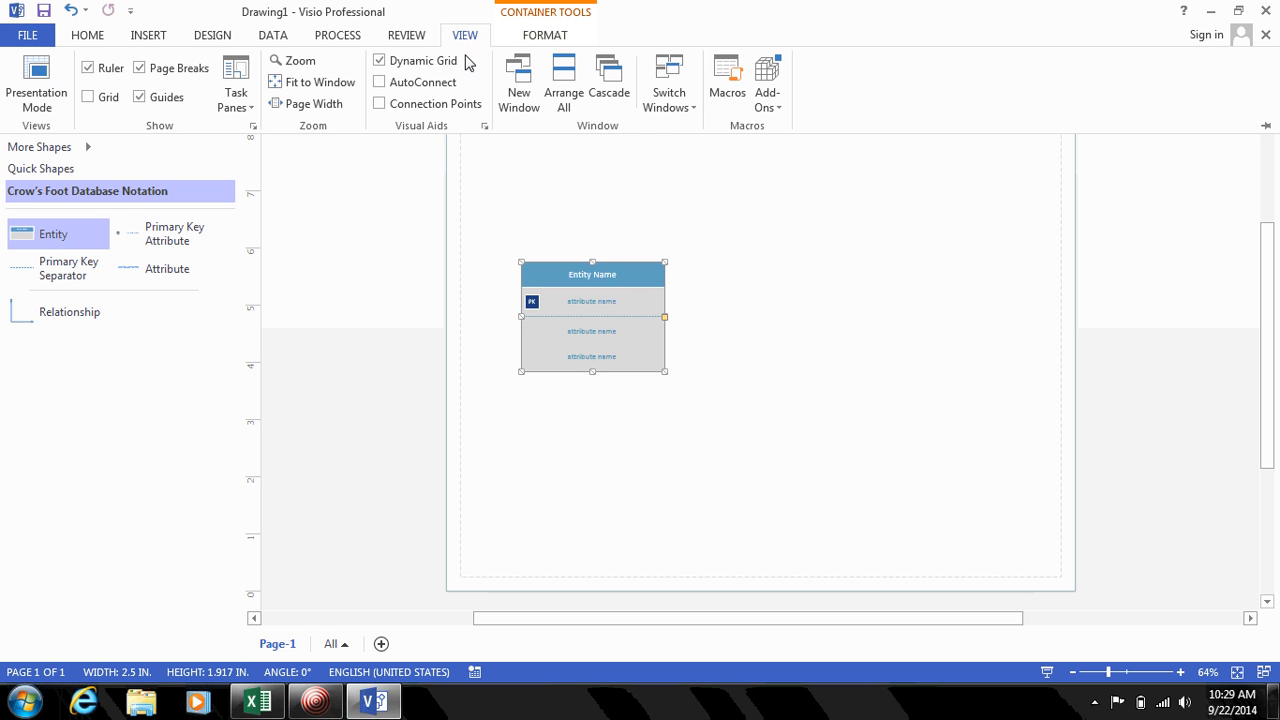
{"action": "left_click", "coordinate": [311, 66]}
{"action": "left_click", "coordinate": [604, 325]}
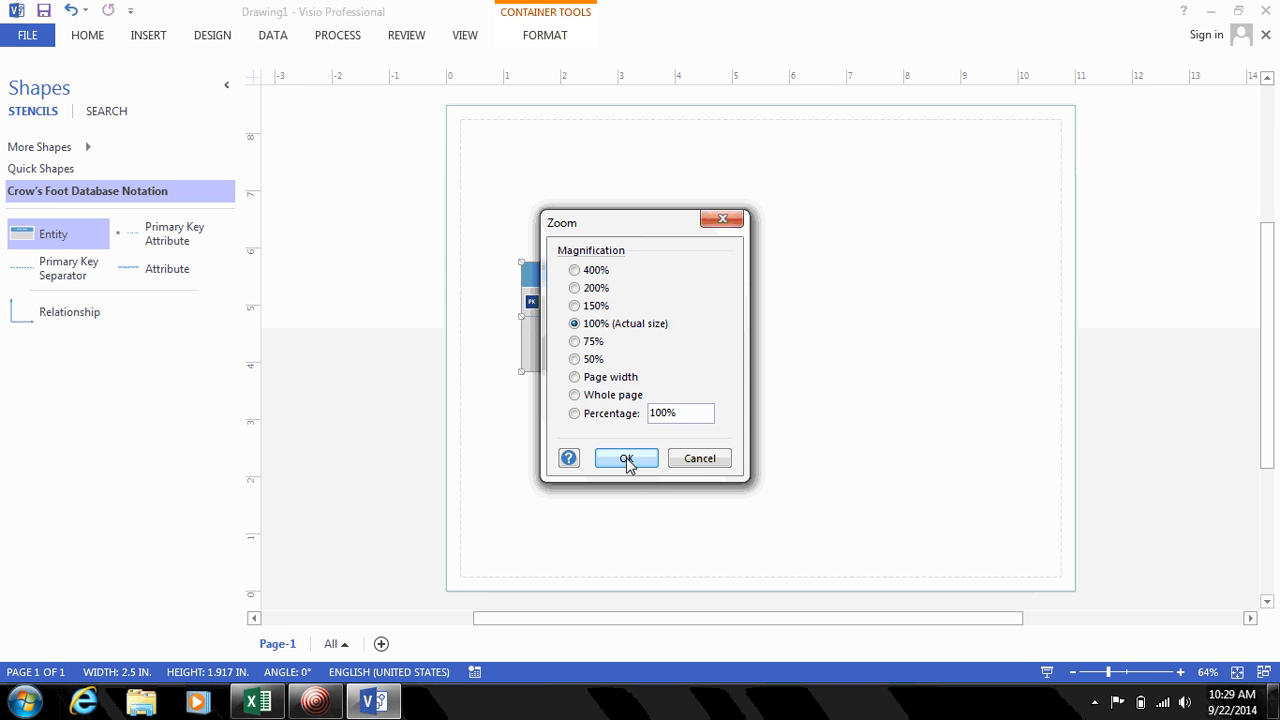
{"action": "left_click", "coordinate": [627, 459]}
{"action": "double_click", "coordinate": [520, 236]}
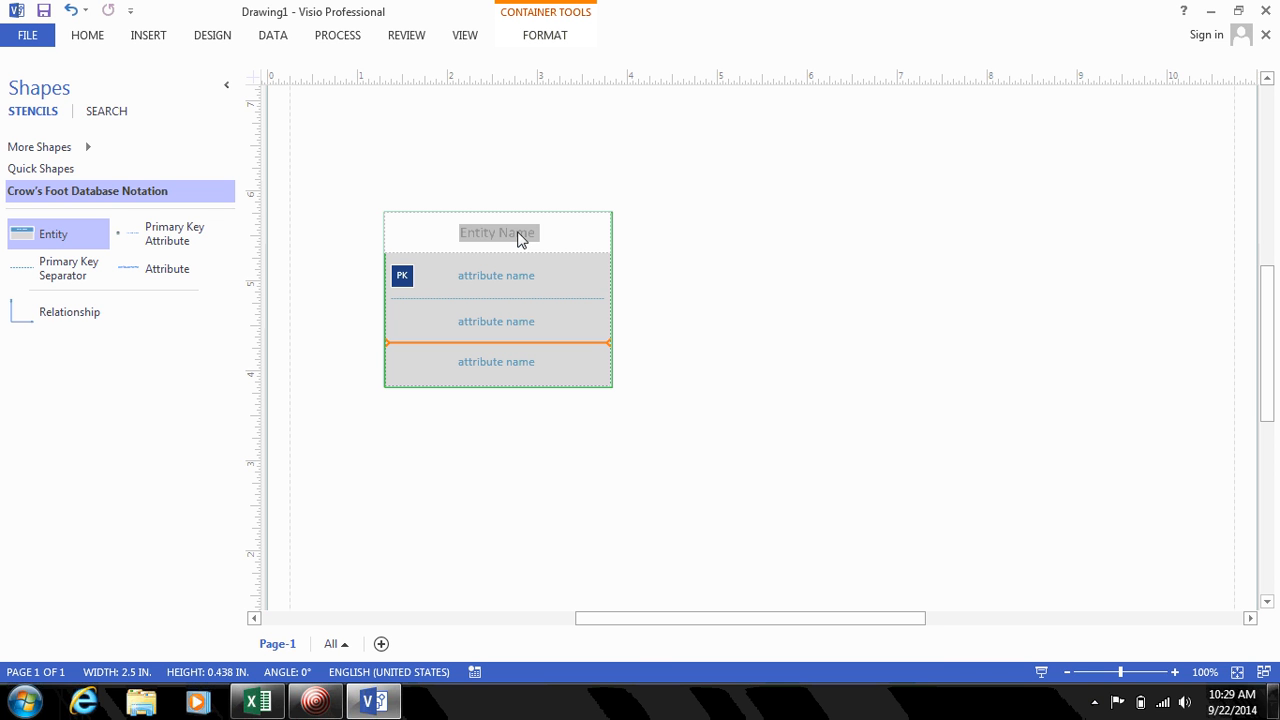
{"action": "type", "text": "BookID"}
{"action": "left_click", "coordinate": [706, 294]}
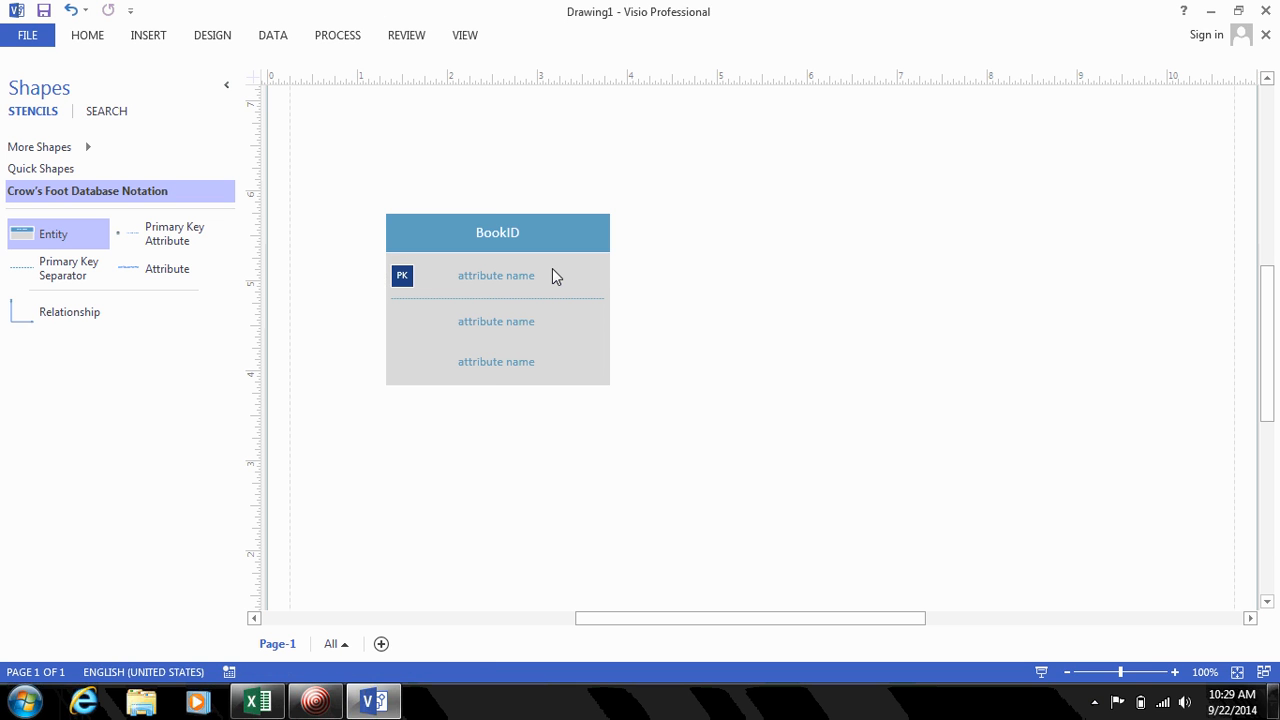
Step: Name the entity's primary key attribute BookID
{"action": "left_click", "coordinate": [556, 276]}
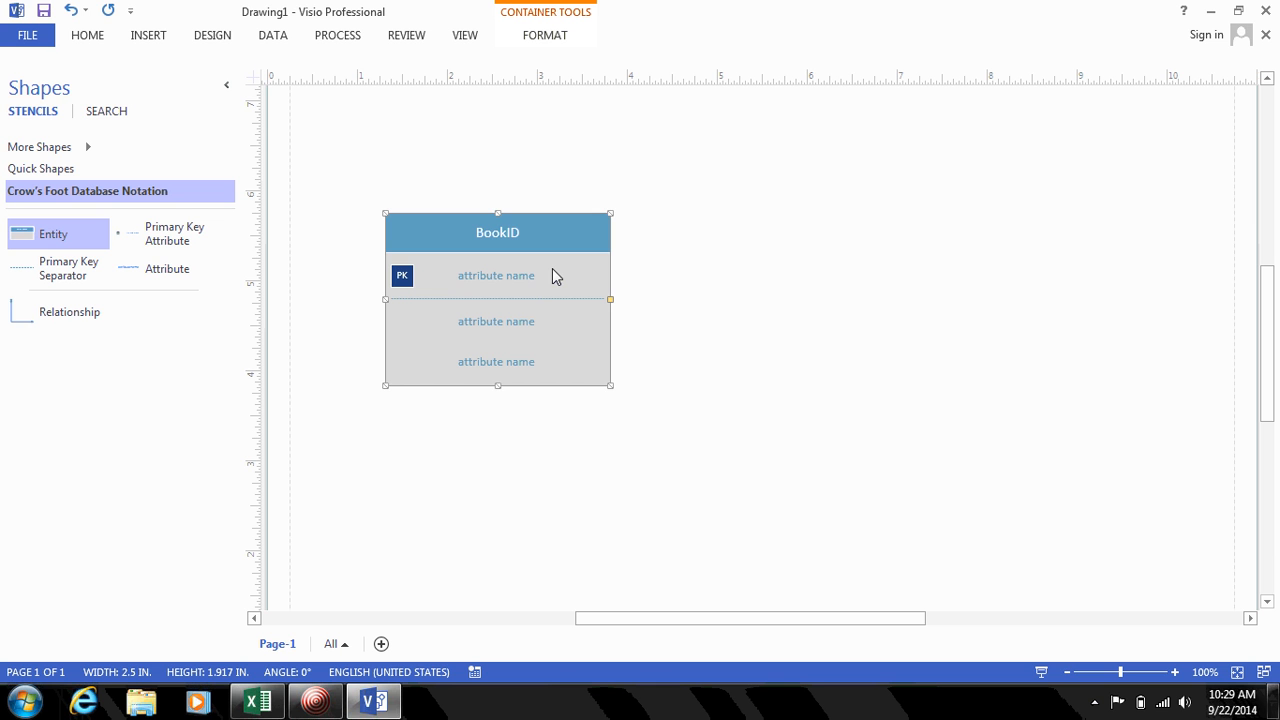
{"action": "left_click", "coordinate": [552, 268]}
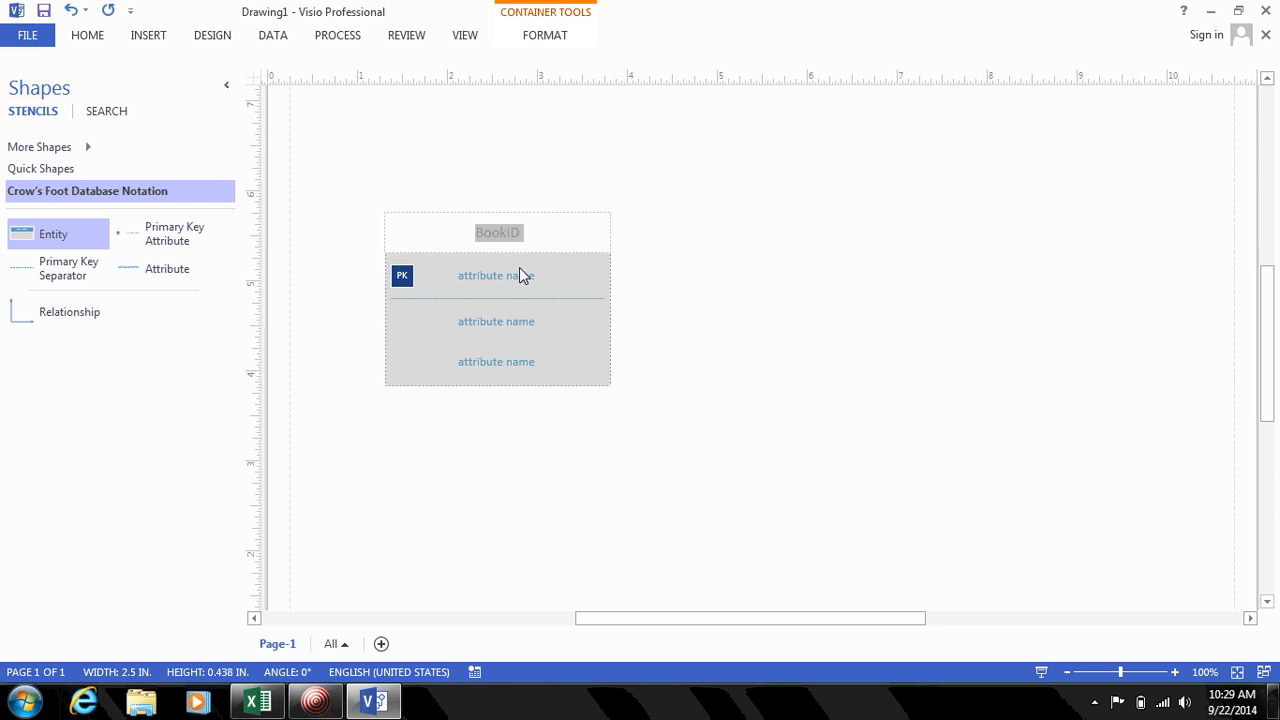
{"action": "double_click", "coordinate": [519, 267]}
{"action": "type", "text": "BookID"}
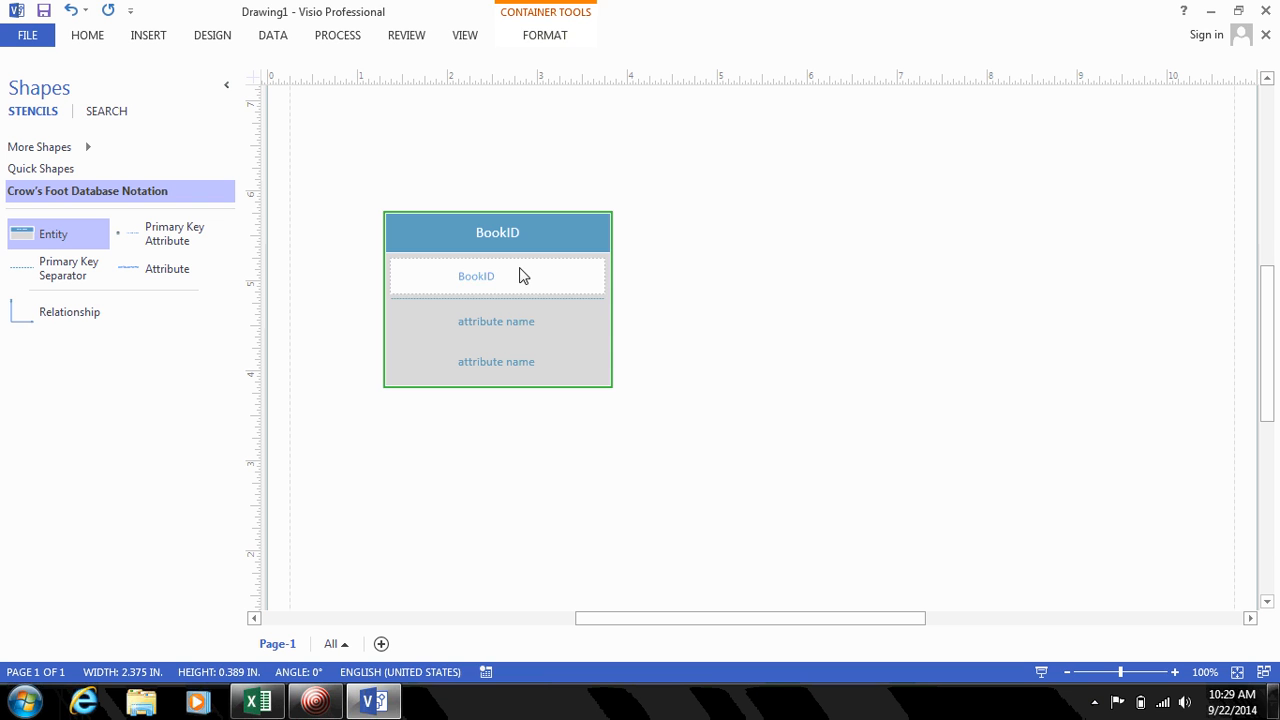
{"action": "left_click", "coordinate": [705, 279]}
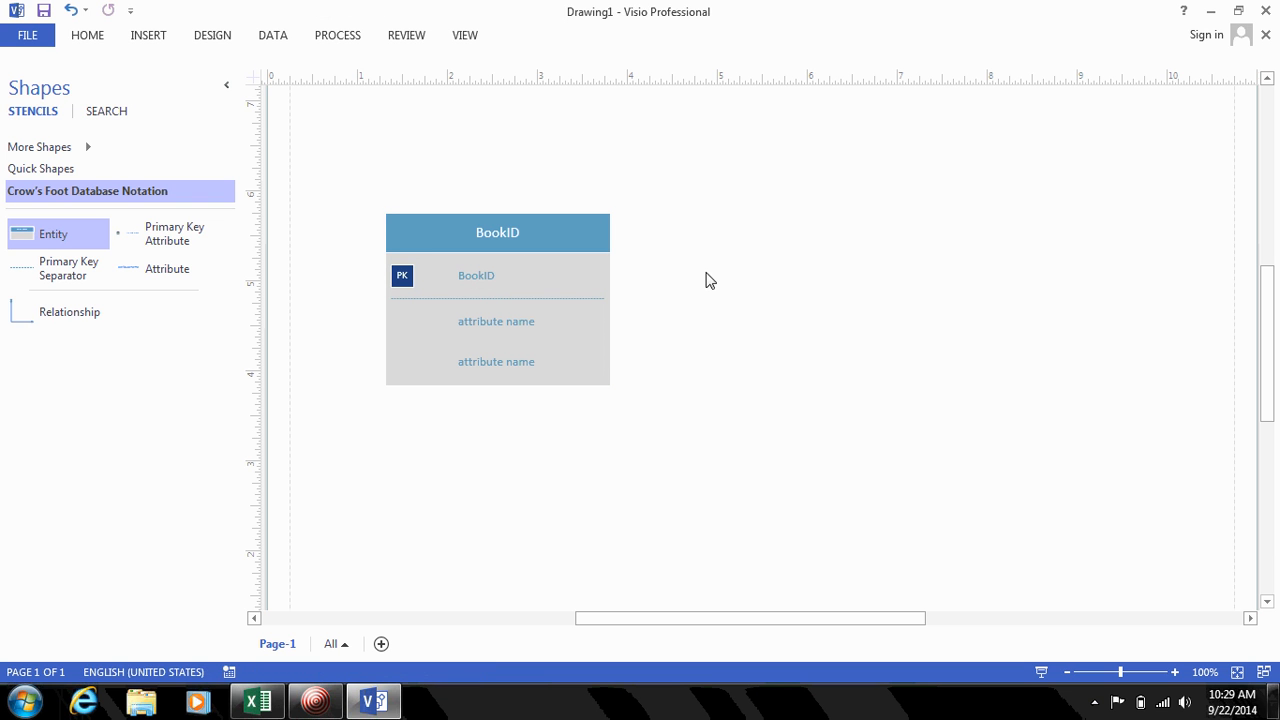
Step: Mark the entity's BookID primary key attribute as required
{"action": "left_click", "coordinate": [486, 283]}
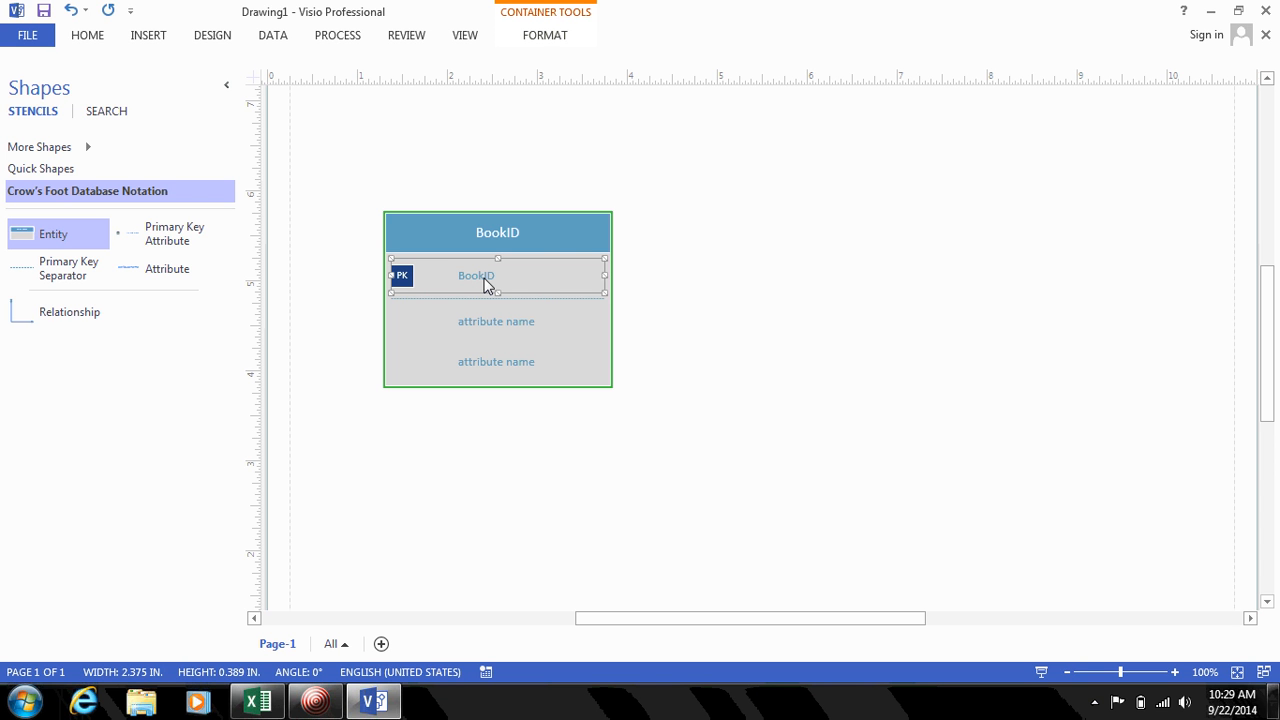
{"action": "right_click", "coordinate": [486, 283]}
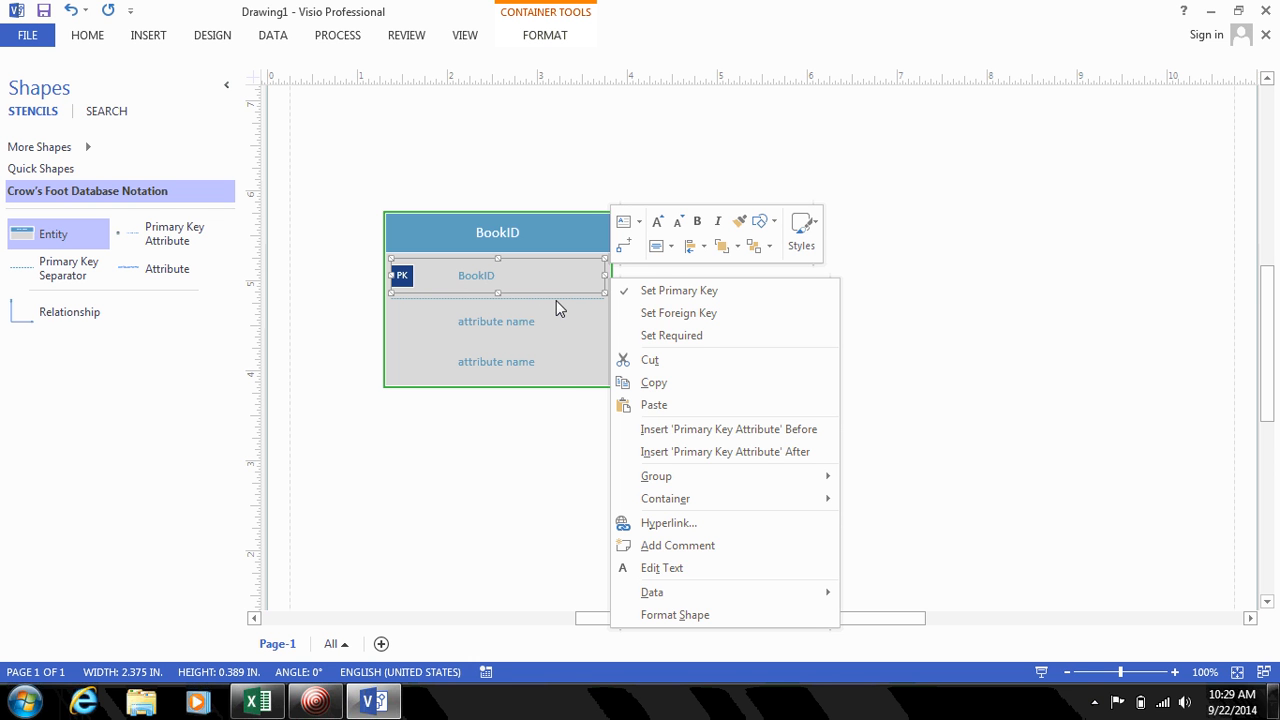
{"action": "left_click", "coordinate": [655, 336]}
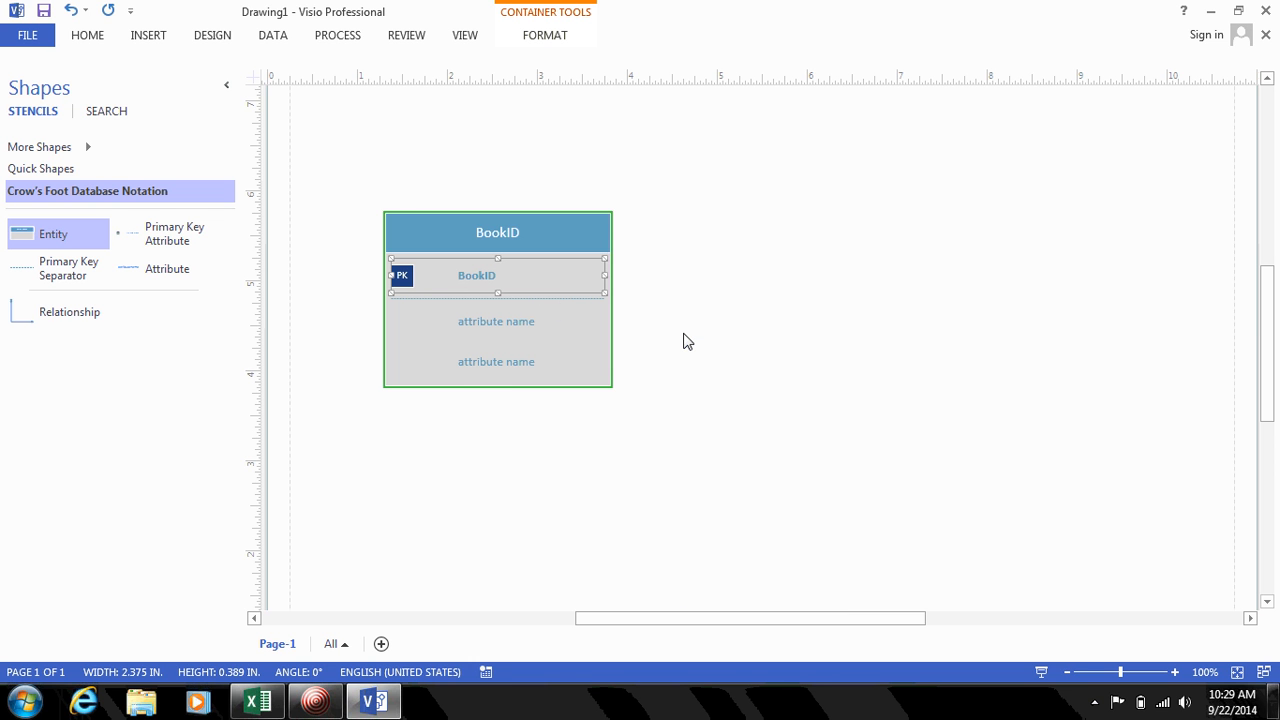
{"action": "left_click", "coordinate": [687, 342]}
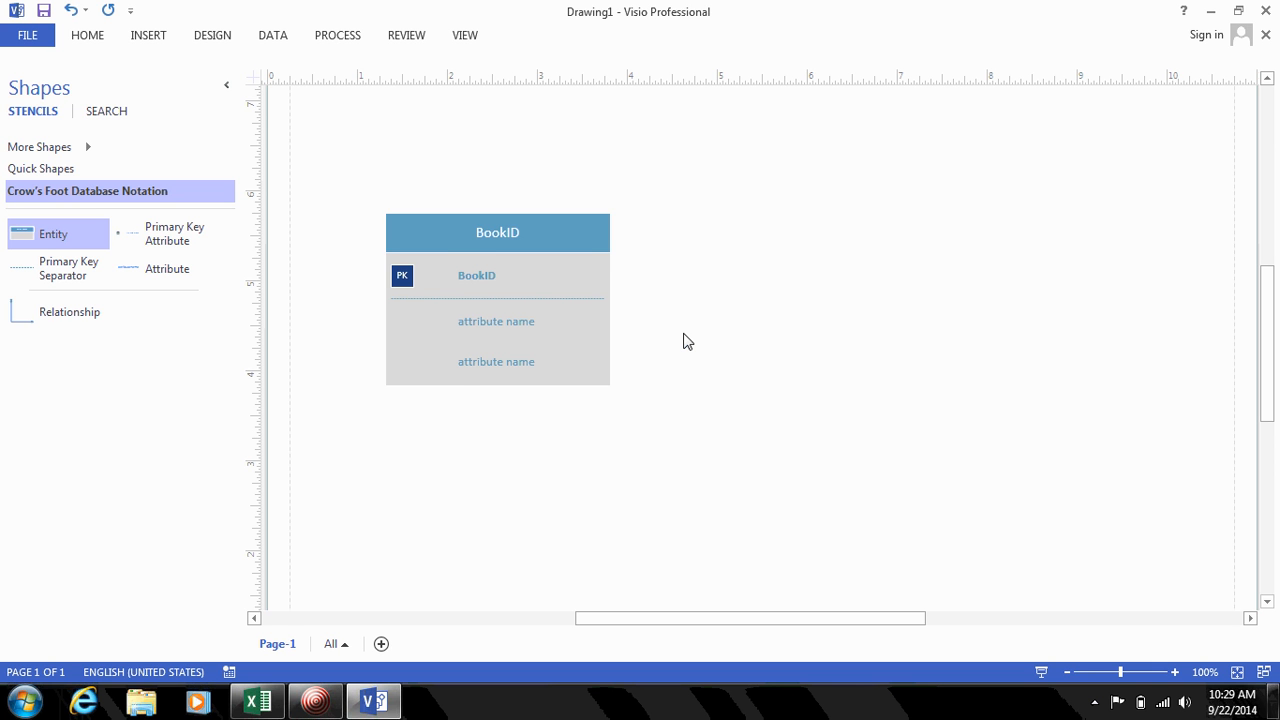
Step: Switch to the Excel spreadsheet to check the Title and Authors columns in row 4, and return to the Visio drawing
{"action": "key", "text": "alt+Tab"}
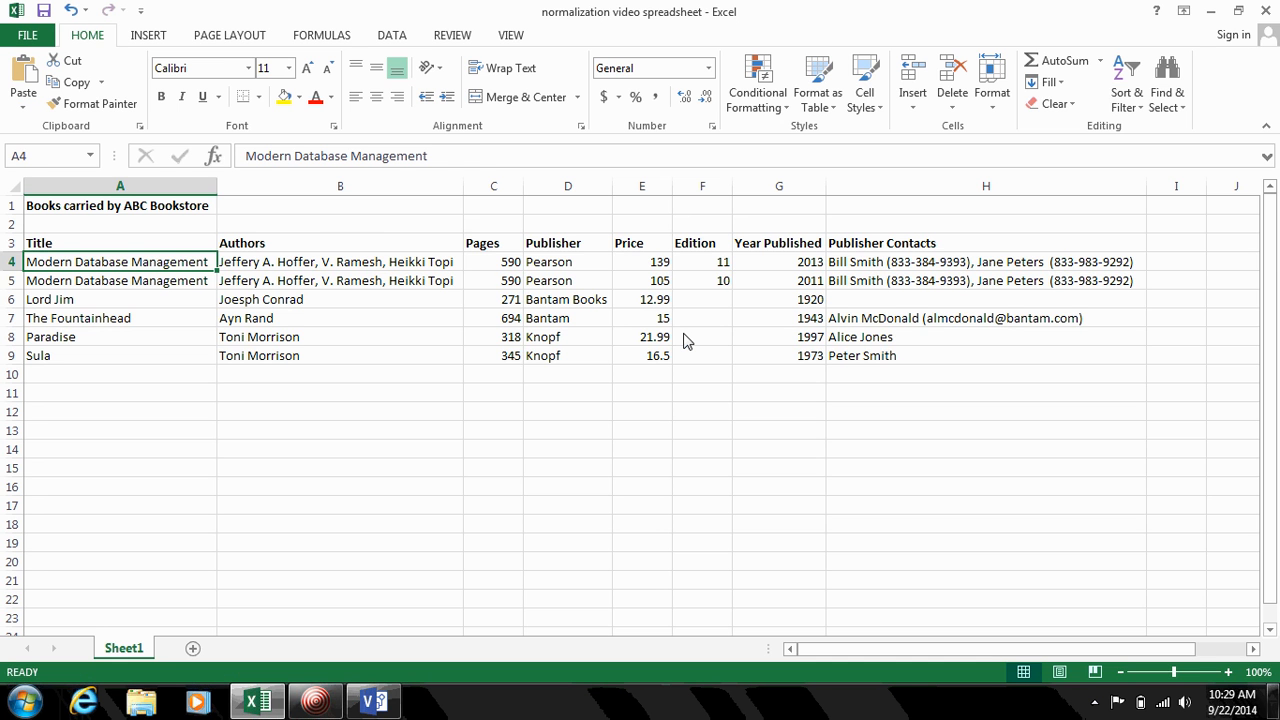
{"action": "key", "text": "Right"}
{"action": "key", "text": "Left"}
{"action": "key", "text": "alt+Tab"}
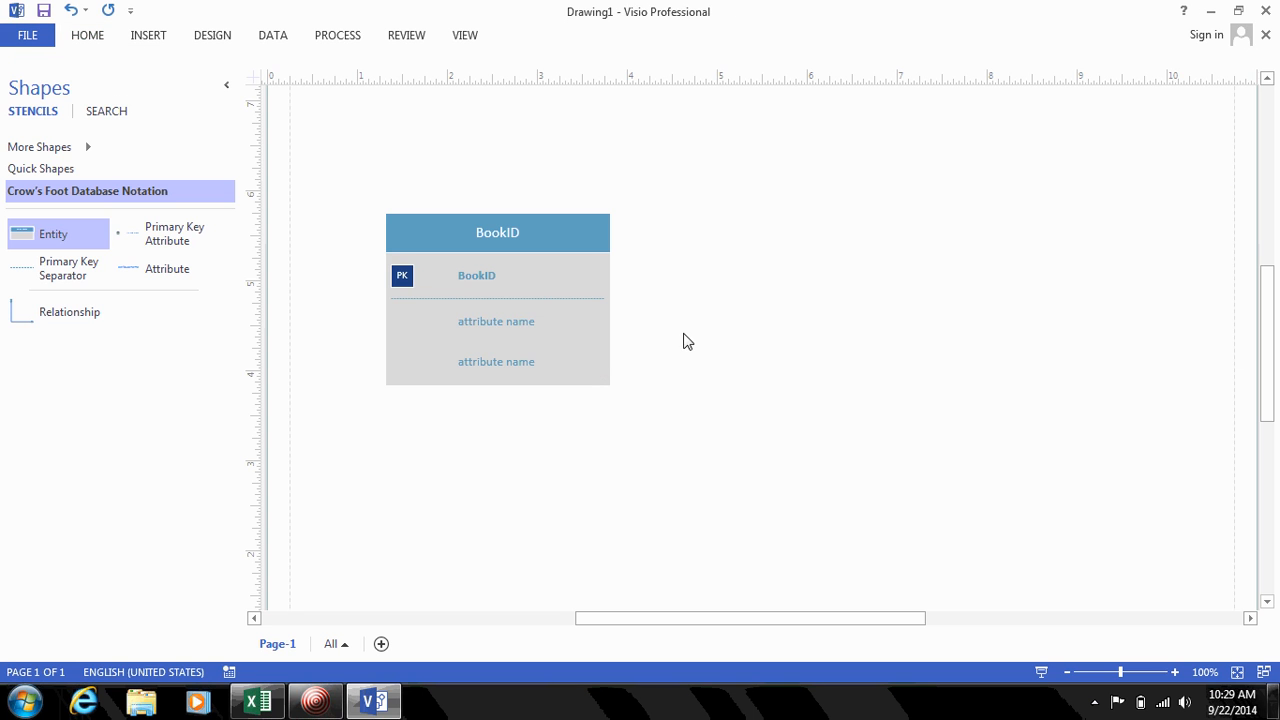
Step: Name the first attribute below the entity's primary key BookTitle
{"action": "double_click", "coordinate": [509, 323]}
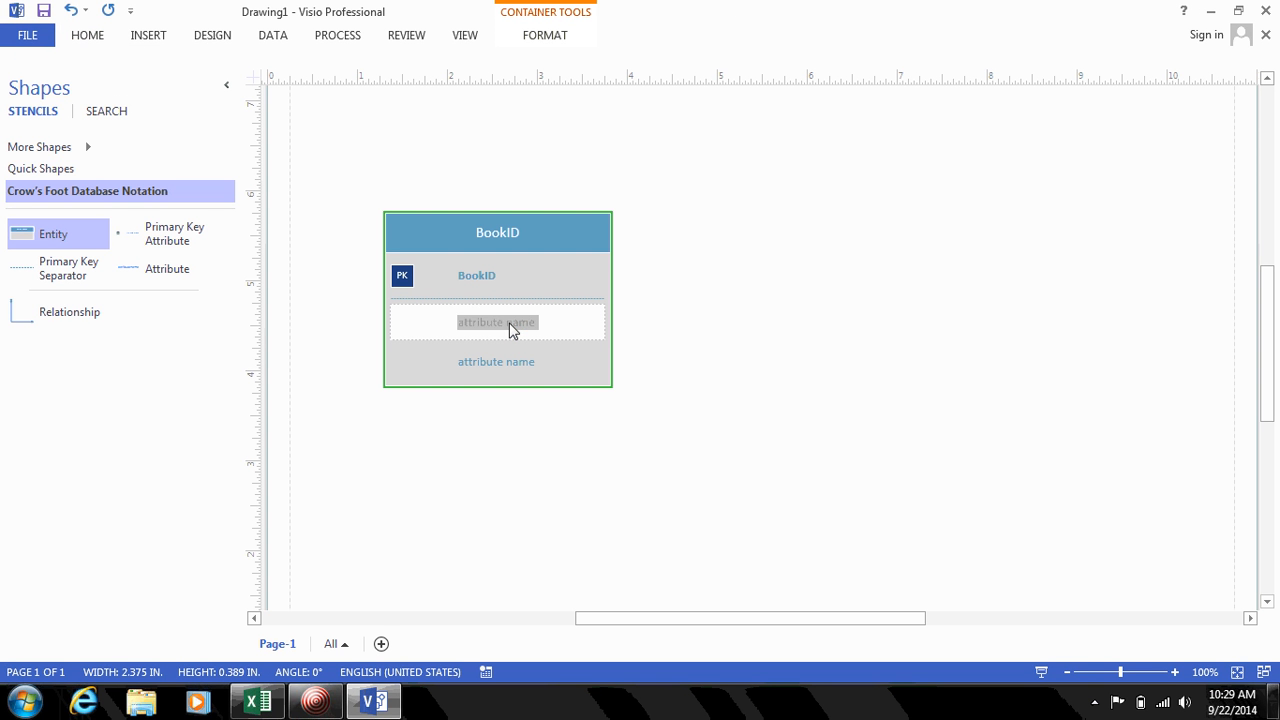
{"action": "type", "text": "Titl"}
{"action": "key", "text": "BackSpace"}
{"action": "key", "text": "BackSpace"}
{"action": "key", "text": "BackSpace"}
{"action": "type", "text": "BookTitle"}
{"action": "left_click", "coordinate": [672, 352]}
Step: Check the Authors cell B4 in Excel and return to Visio to select the BookID entity
{"action": "key", "text": "alt+Tab"}
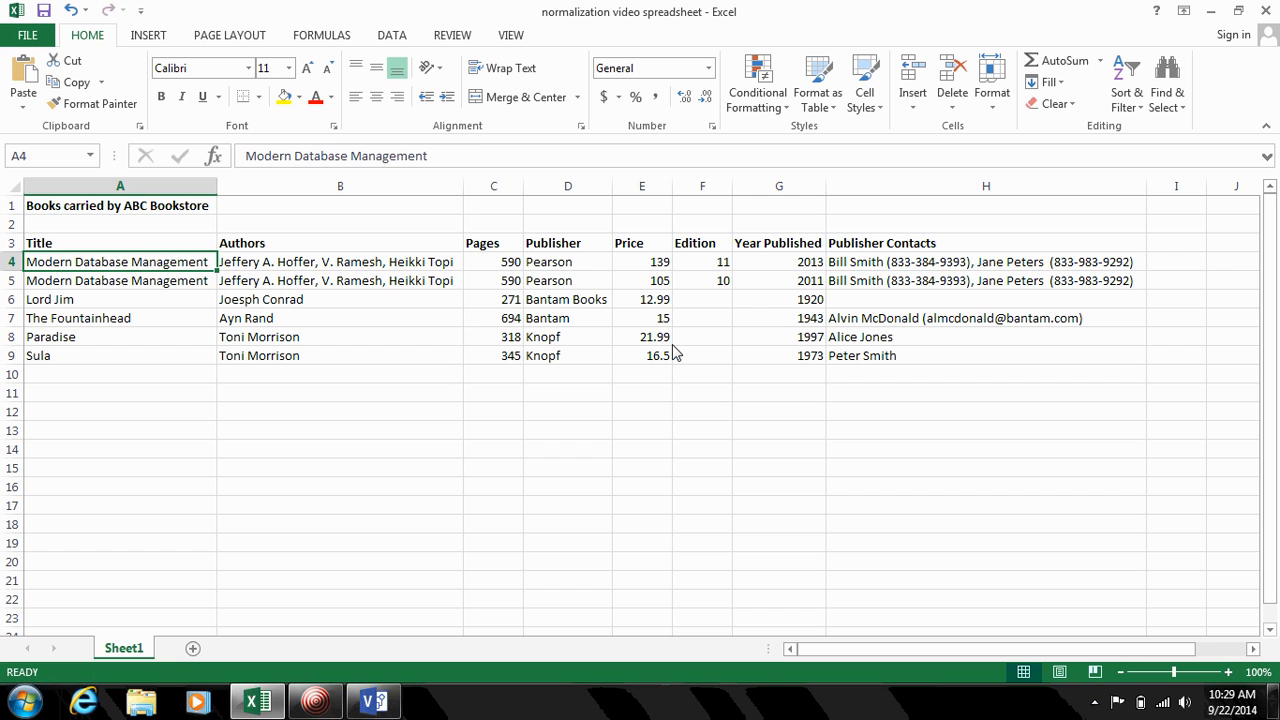
{"action": "key", "text": "Right"}
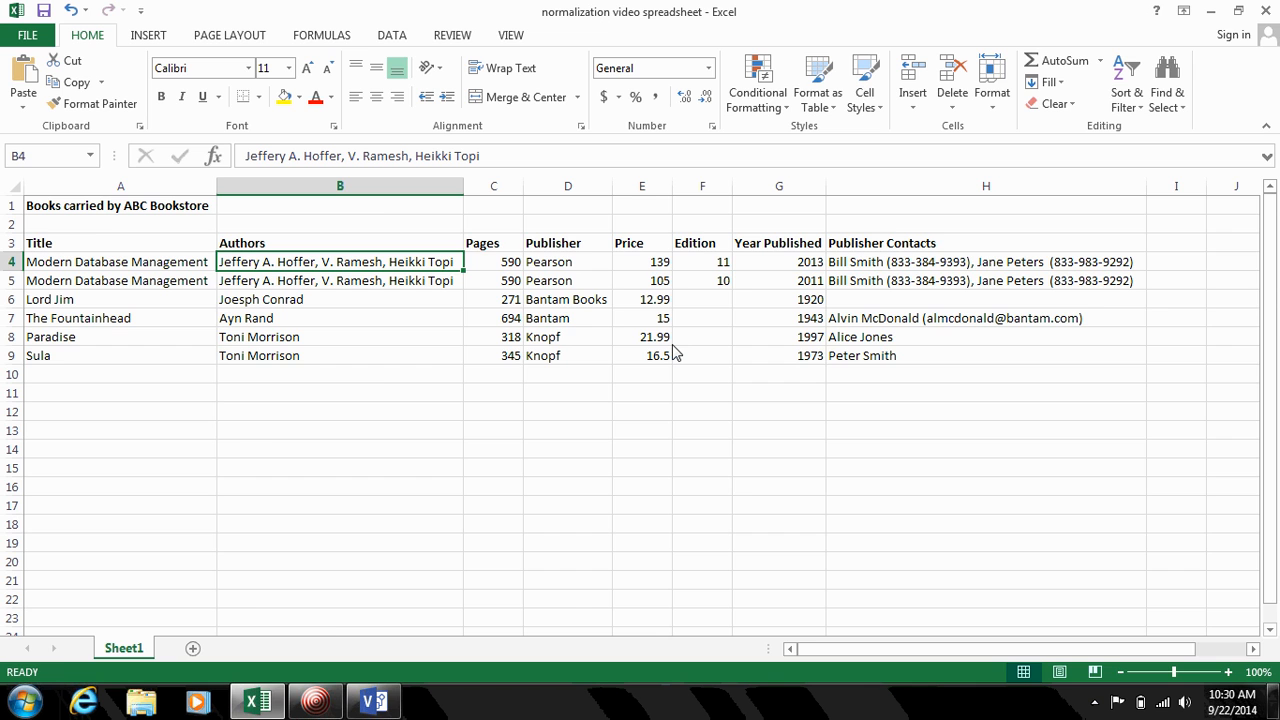
{"action": "key", "text": "alt+Tab"}
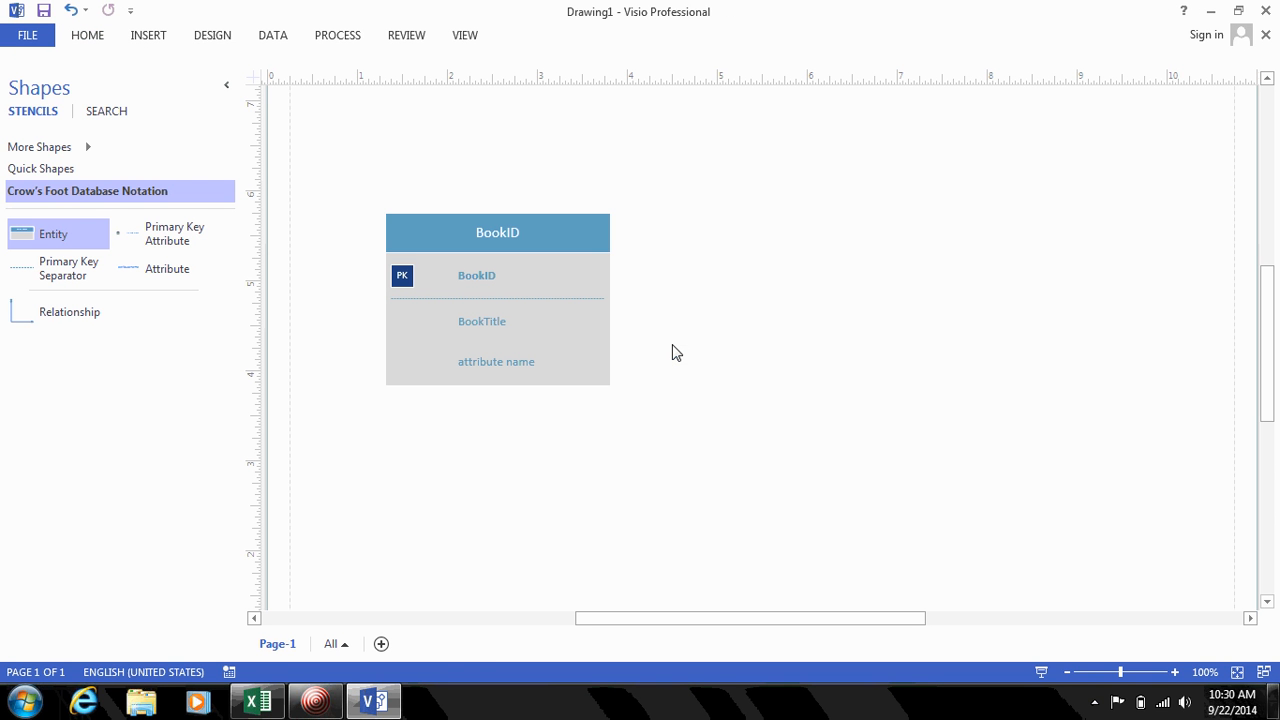
{"action": "left_click", "coordinate": [518, 328]}
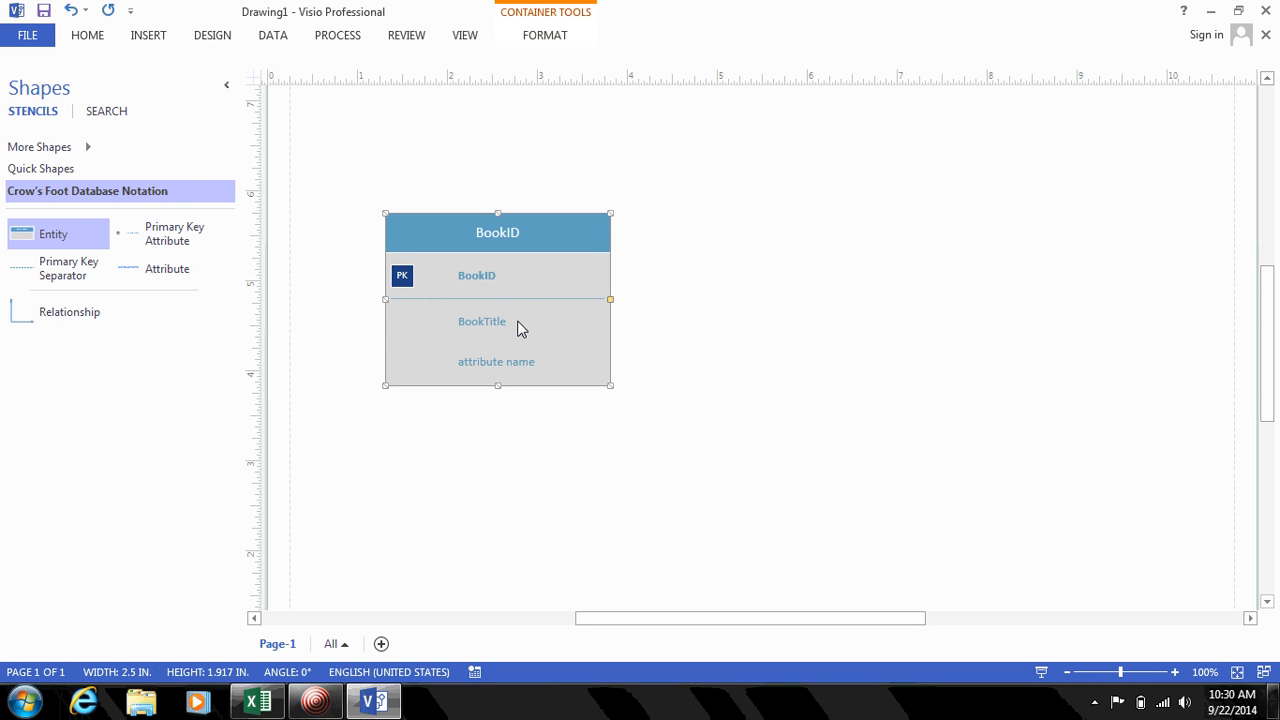
Step: Switch to Excel and compare the Authors entries in B4 and B5, checking them against the entity in the Visio drawing
{"action": "key", "text": "alt+Tab"}
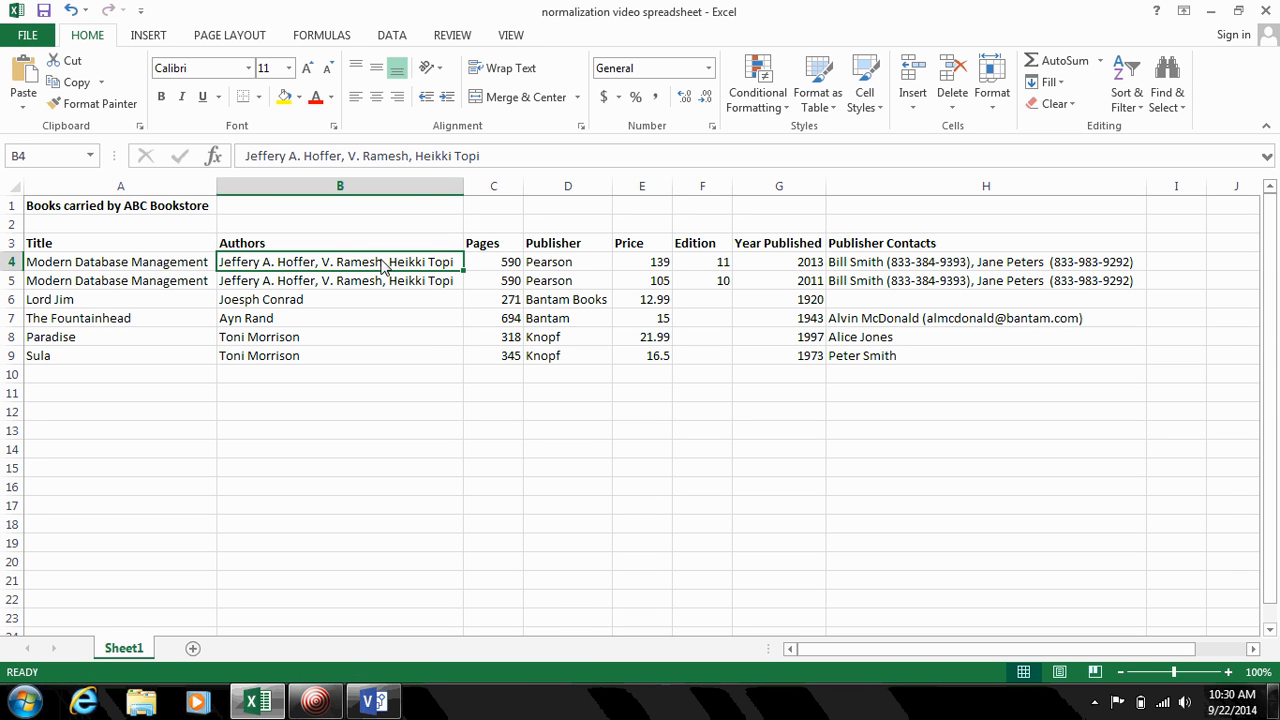
{"action": "key", "text": "Down"}
{"action": "key", "text": "Up"}
{"action": "key", "text": "Right"}
{"action": "key", "text": "Left"}
{"action": "key", "text": "Down"}
{"action": "key", "text": "Up"}
{"action": "key", "text": "alt+Tab"}
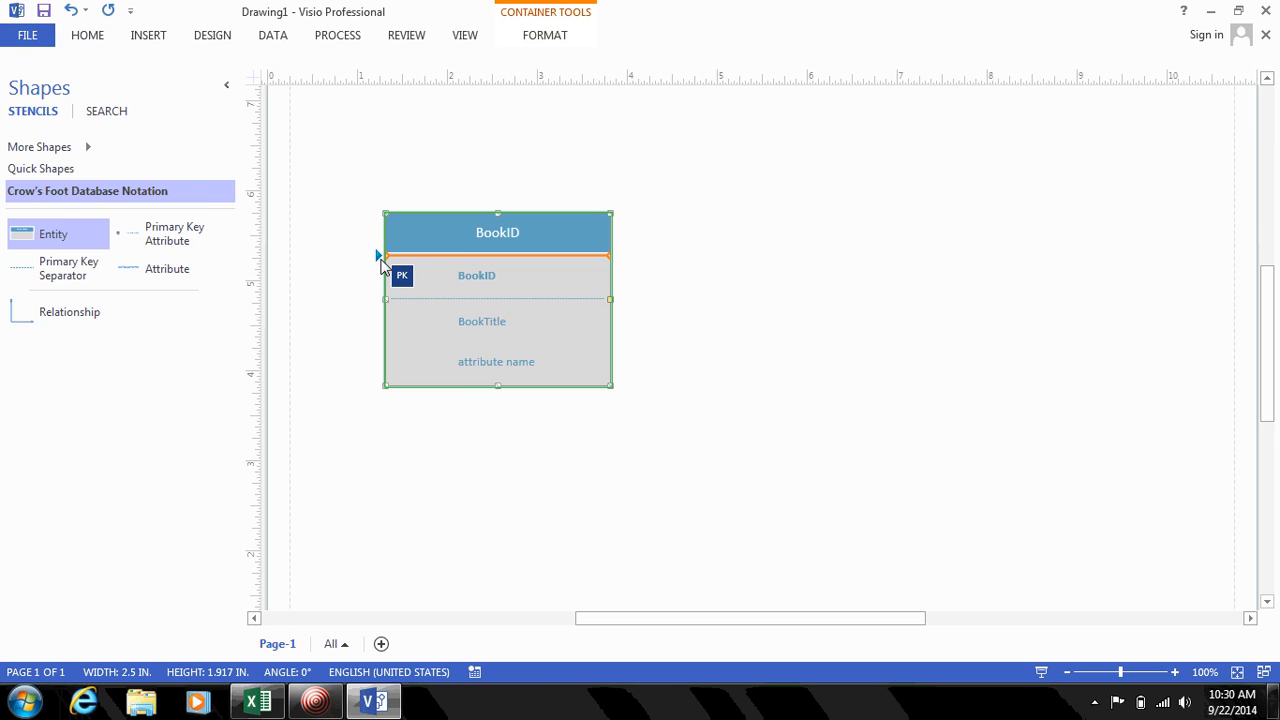
{"action": "key", "text": "alt+Tab"}
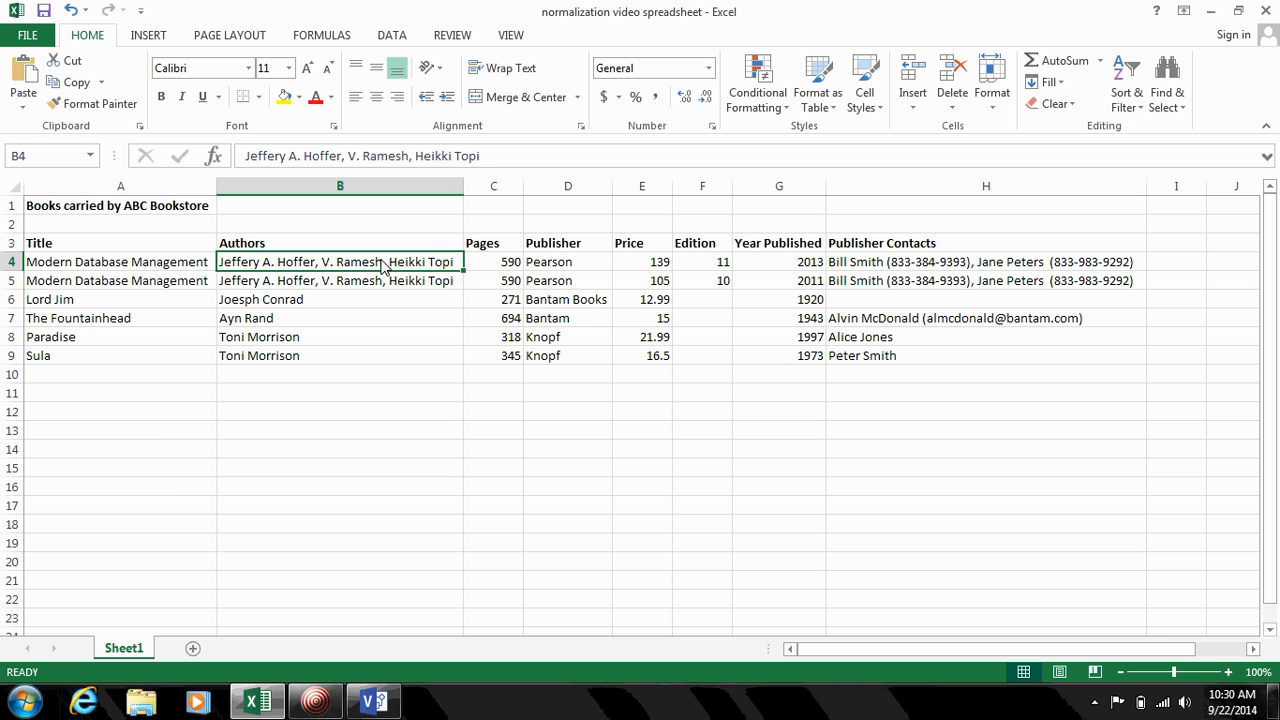
{"action": "key", "text": "Down"}
{"action": "key", "text": "Up"}
{"action": "key", "text": "Down"}
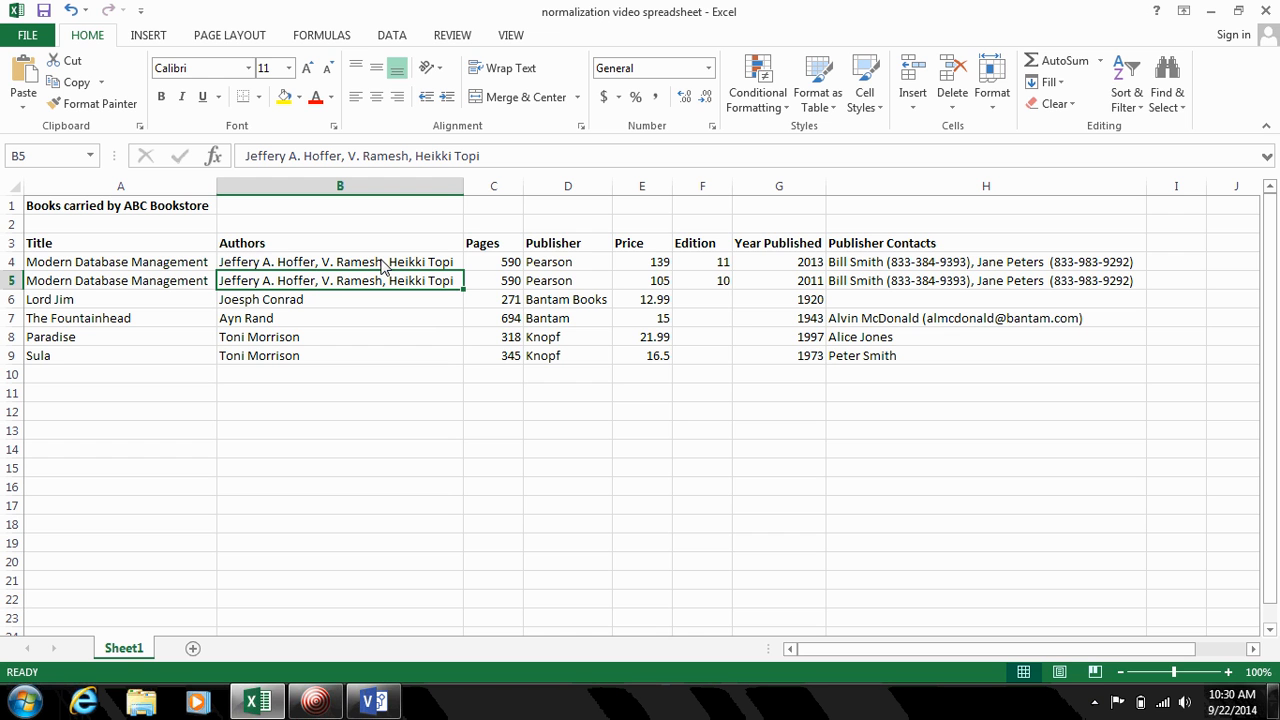
Step: Check the Authors cell B4 in Excel against the BookID entity in the Visio drawing
{"action": "left_click", "coordinate": [383, 266]}
{"action": "key", "text": "alt+Tab"}
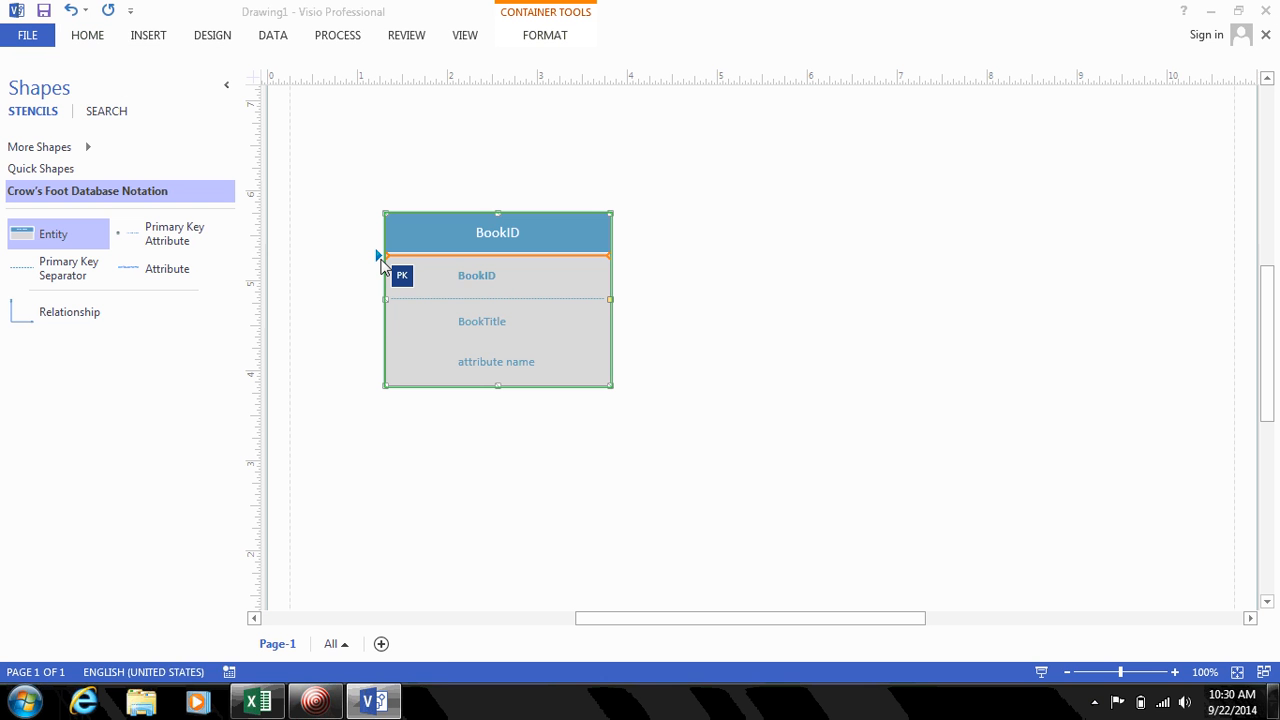
{"action": "left_click", "coordinate": [648, 414]}
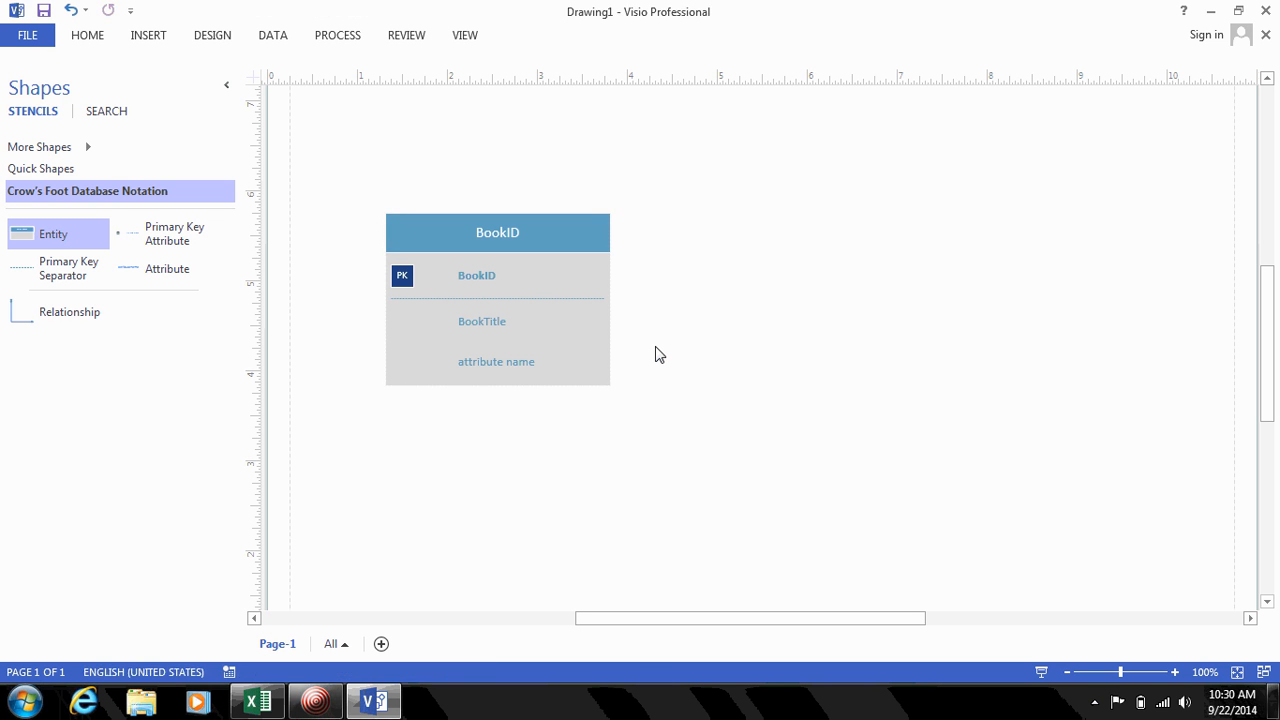
{"action": "left_click", "coordinate": [548, 320]}
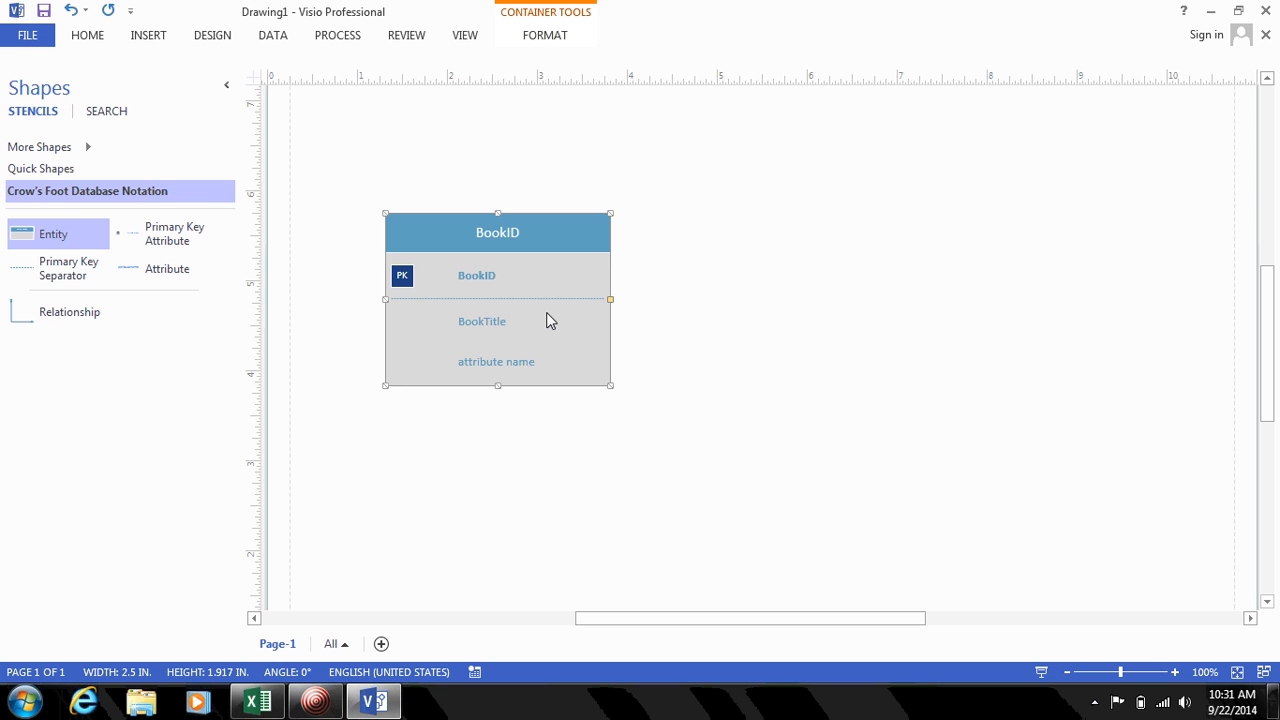
Step: Switch to Excel, examine the Title and Authors entries in A4:B9 as one range, and return to the Visio drawing
{"action": "key", "text": "alt+Tab"}
{"action": "key", "text": "Left"}
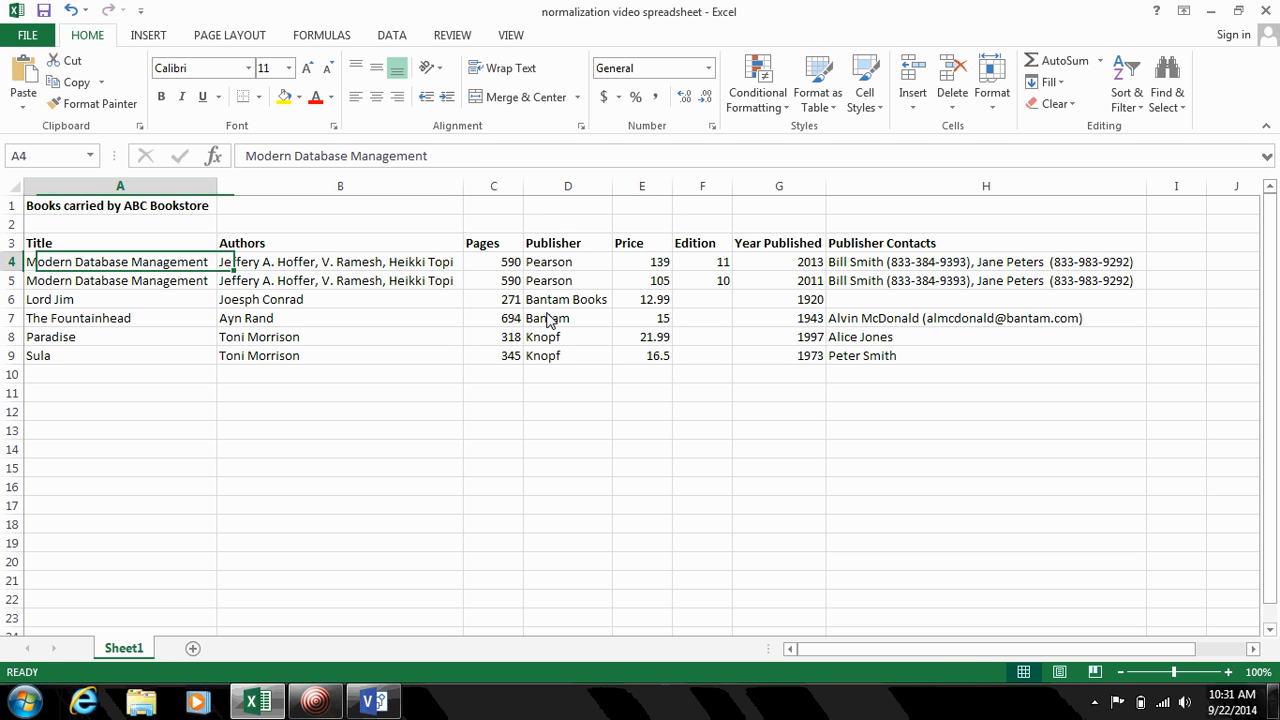
{"action": "key", "text": "shift+Right"}
{"action": "key", "text": "shift+Down"}
{"action": "key", "text": "shift+Down"}
{"action": "key", "text": "shift+Down"}
{"action": "key", "text": "shift+Down"}
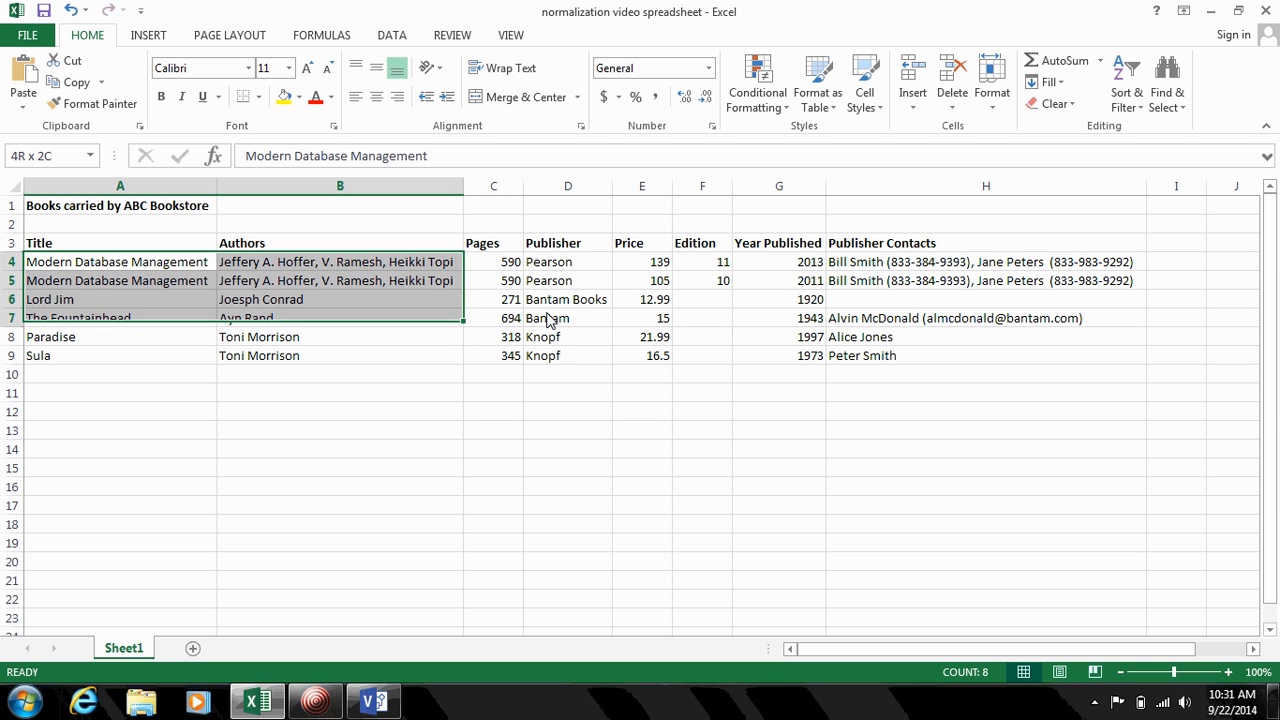
{"action": "key", "text": "shift+Down"}
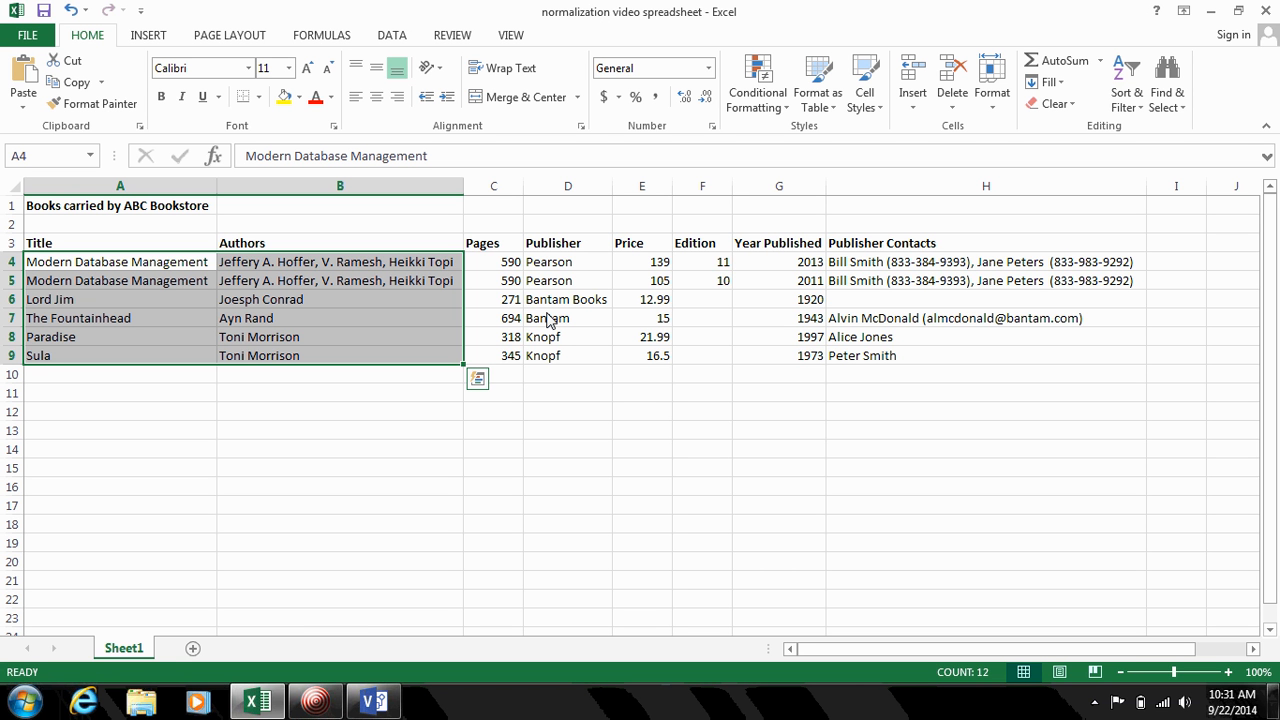
{"action": "key", "text": "alt+Tab"}
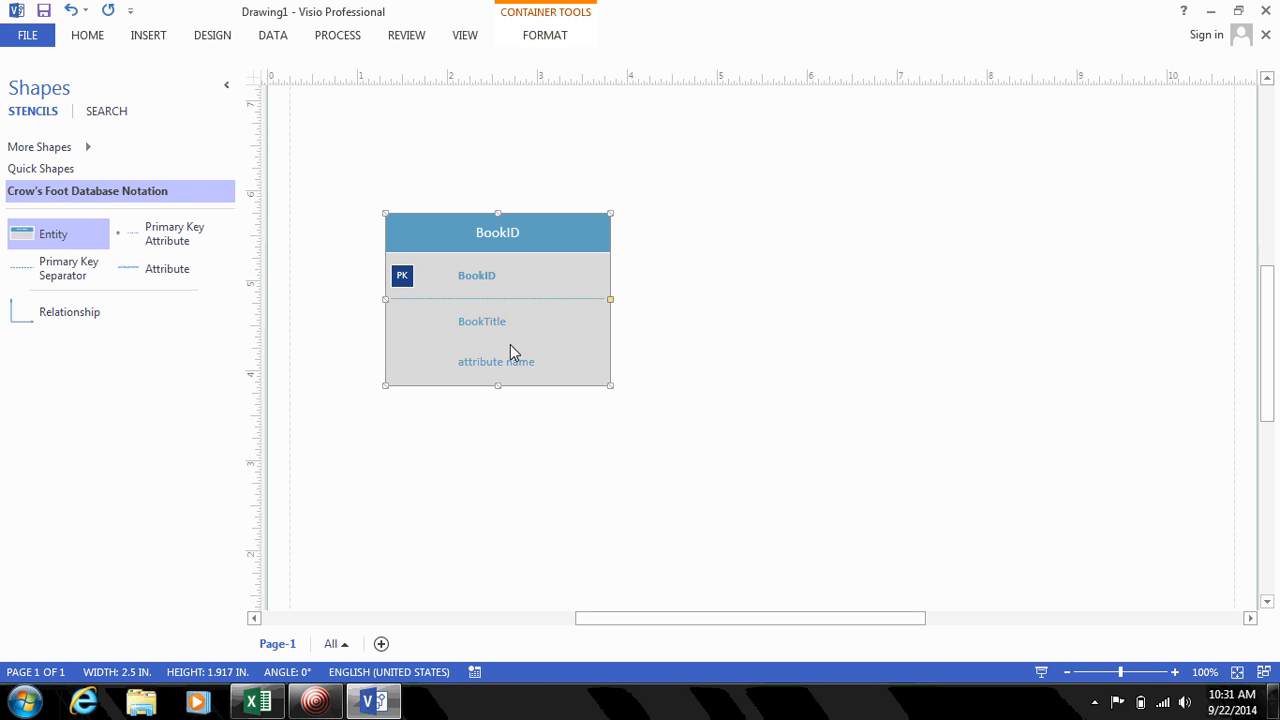
{"action": "key", "text": "Escape"}
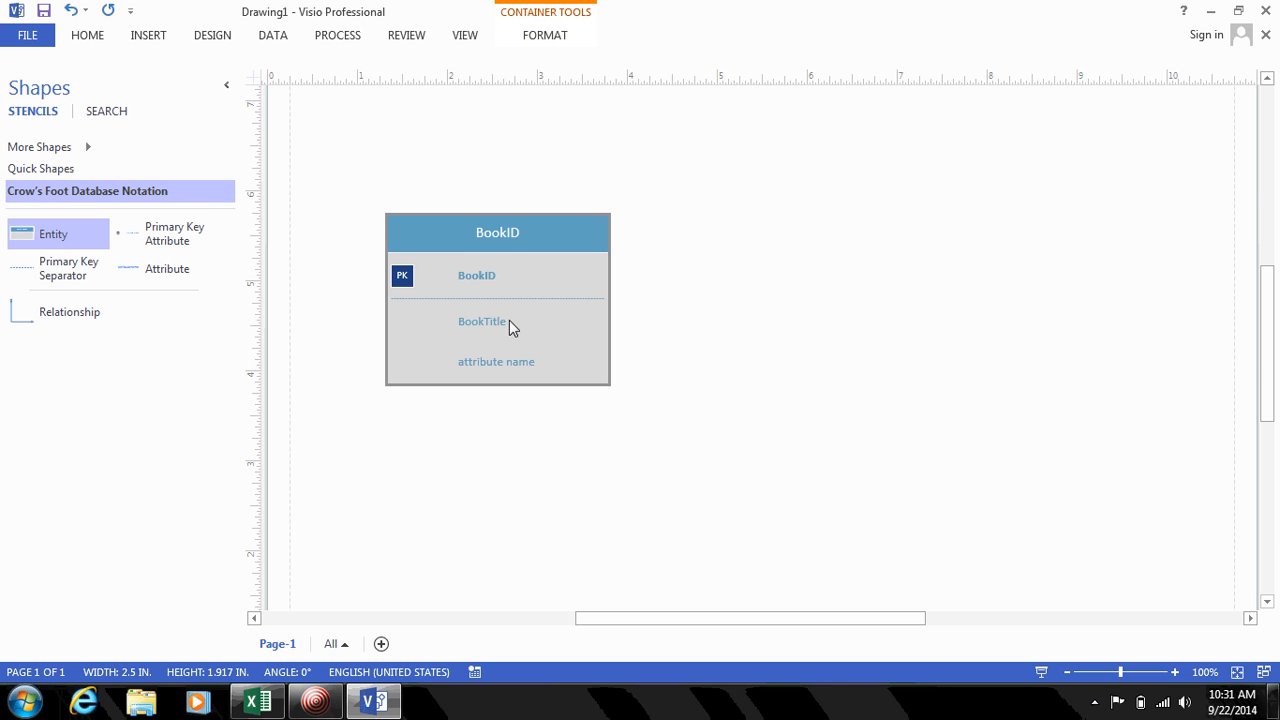
Step: Check the spreadsheet columns in Excel, and in Visio name the empty attribute below BookTitle BookPages
{"action": "key", "text": "alt+Tab"}
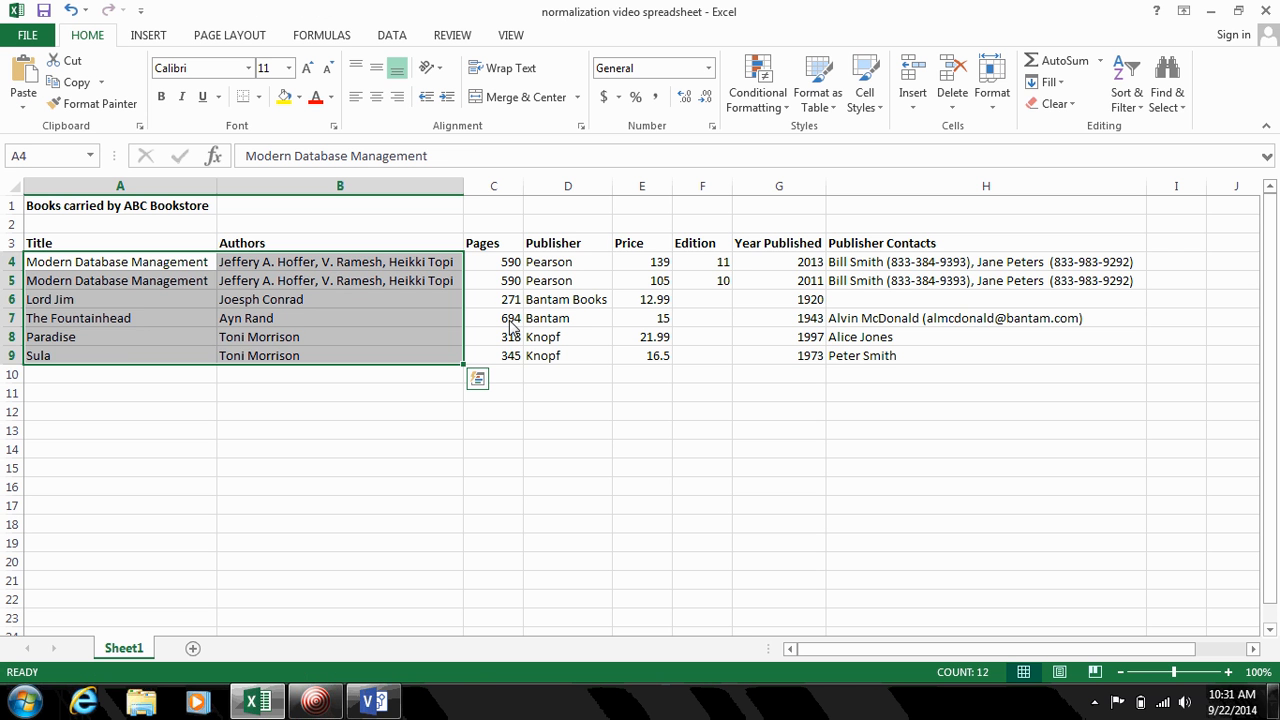
{"action": "left_click", "coordinate": [350, 265]}
{"action": "key", "text": "alt+Tab"}
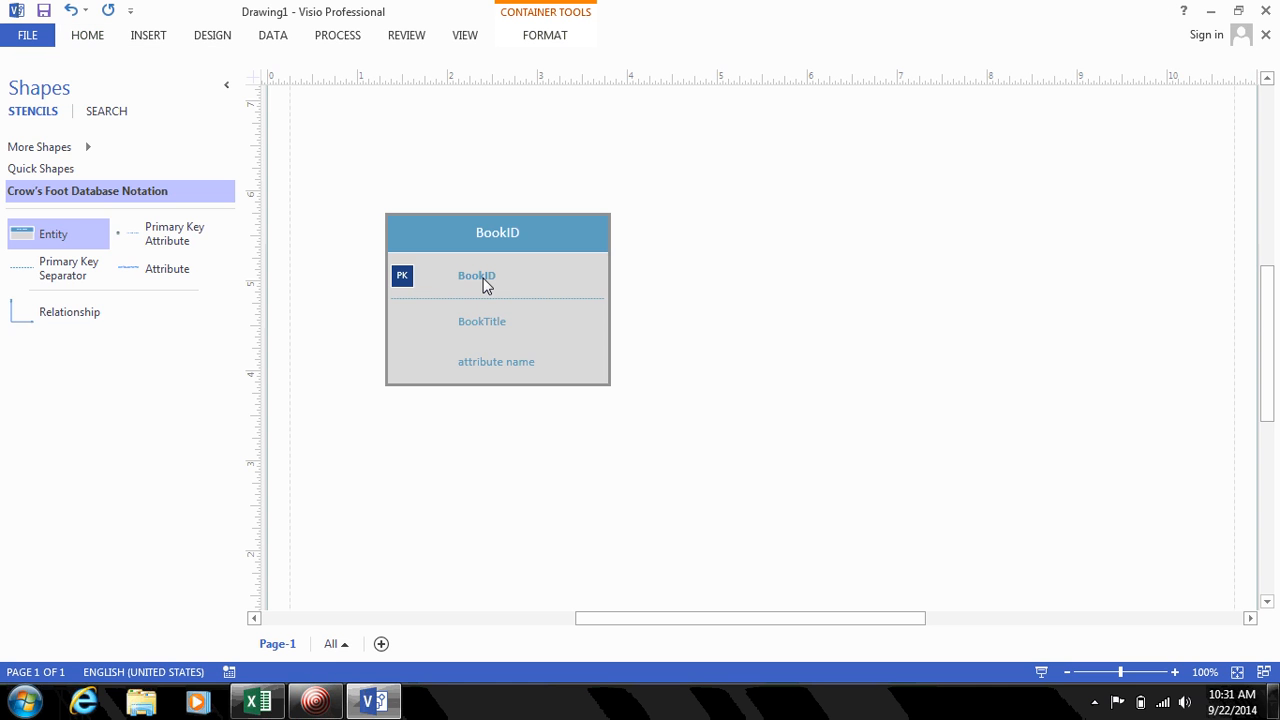
{"action": "double_click", "coordinate": [476, 363]}
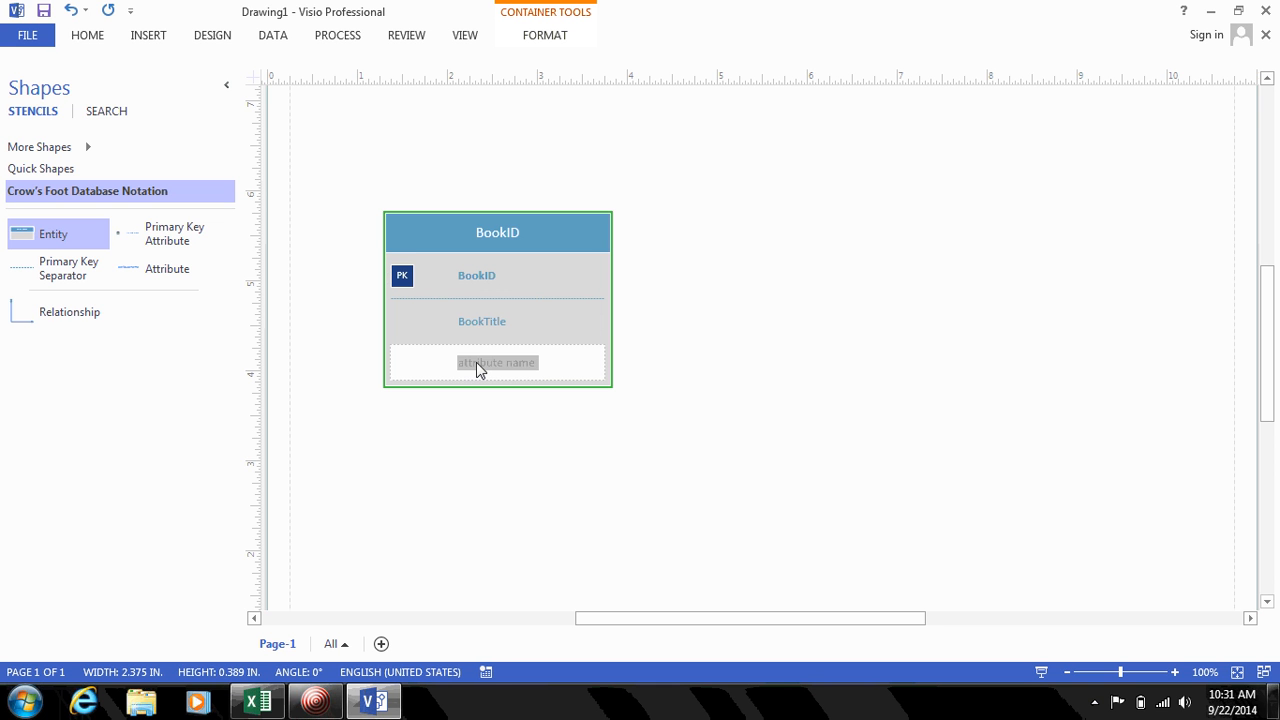
{"action": "type", "text": "BookPages"}
{"action": "left_click", "coordinate": [519, 461]}
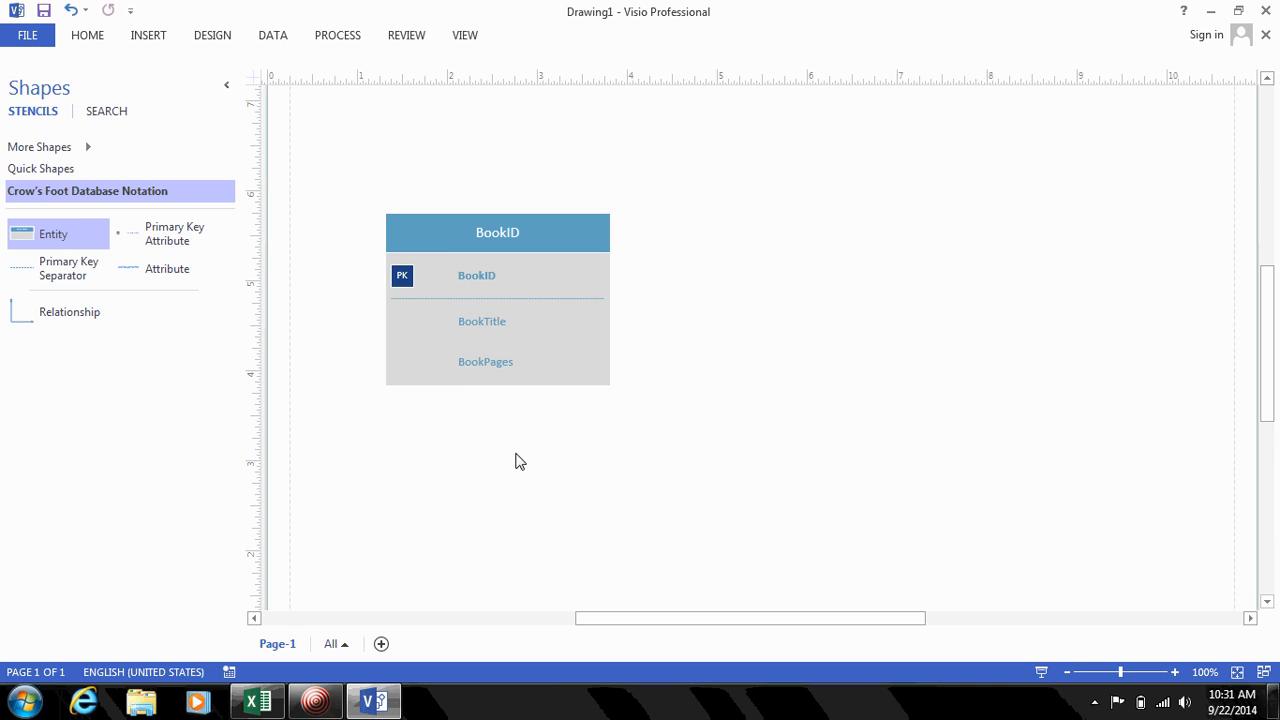
Step: Switch to Excel and examine the Publisher entries in D4 to D7 and the neighbouring Price values
{"action": "key", "text": "alt+Tab"}
{"action": "key", "text": "Right"}
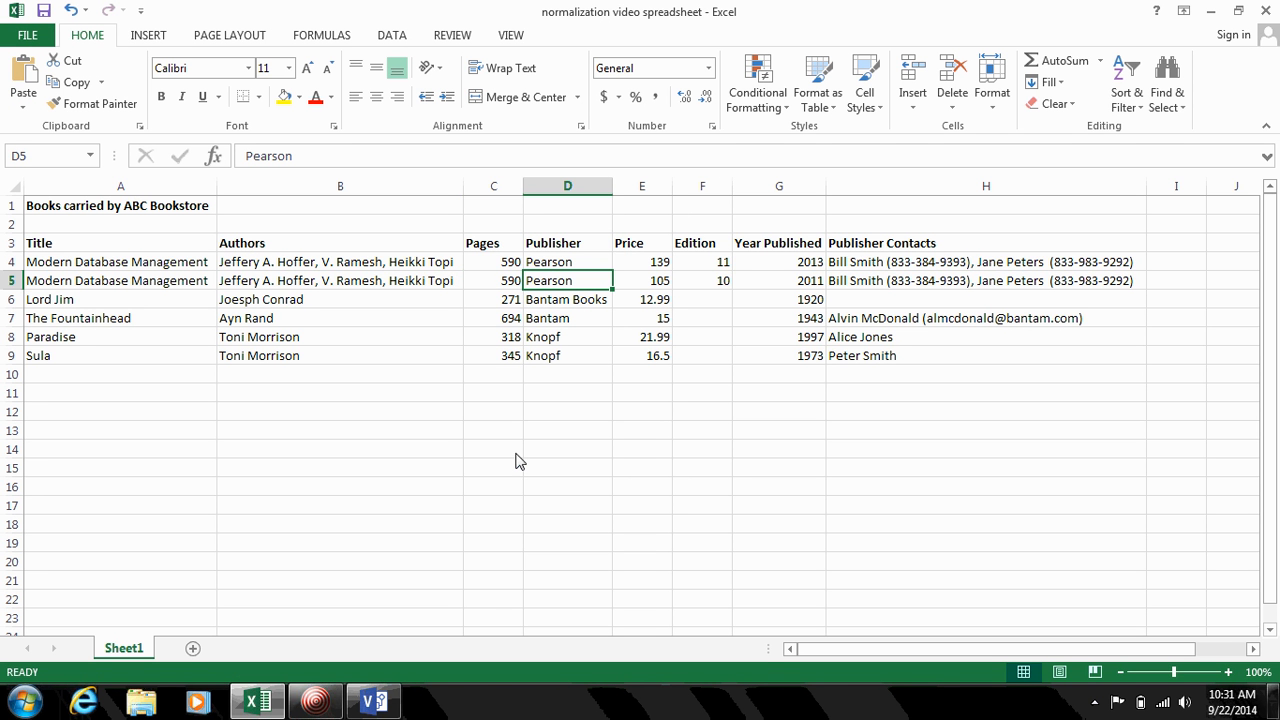
{"action": "key", "text": "Up"}
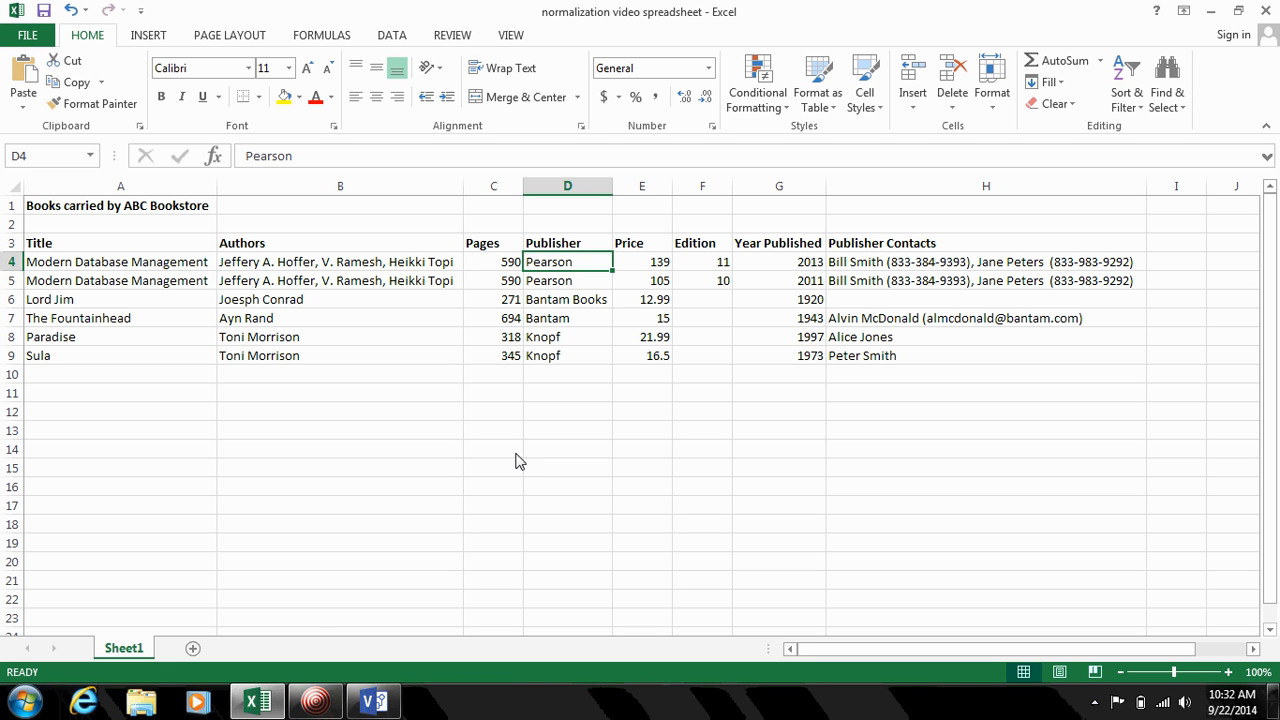
{"action": "key", "text": "Down"}
{"action": "key", "text": "Down"}
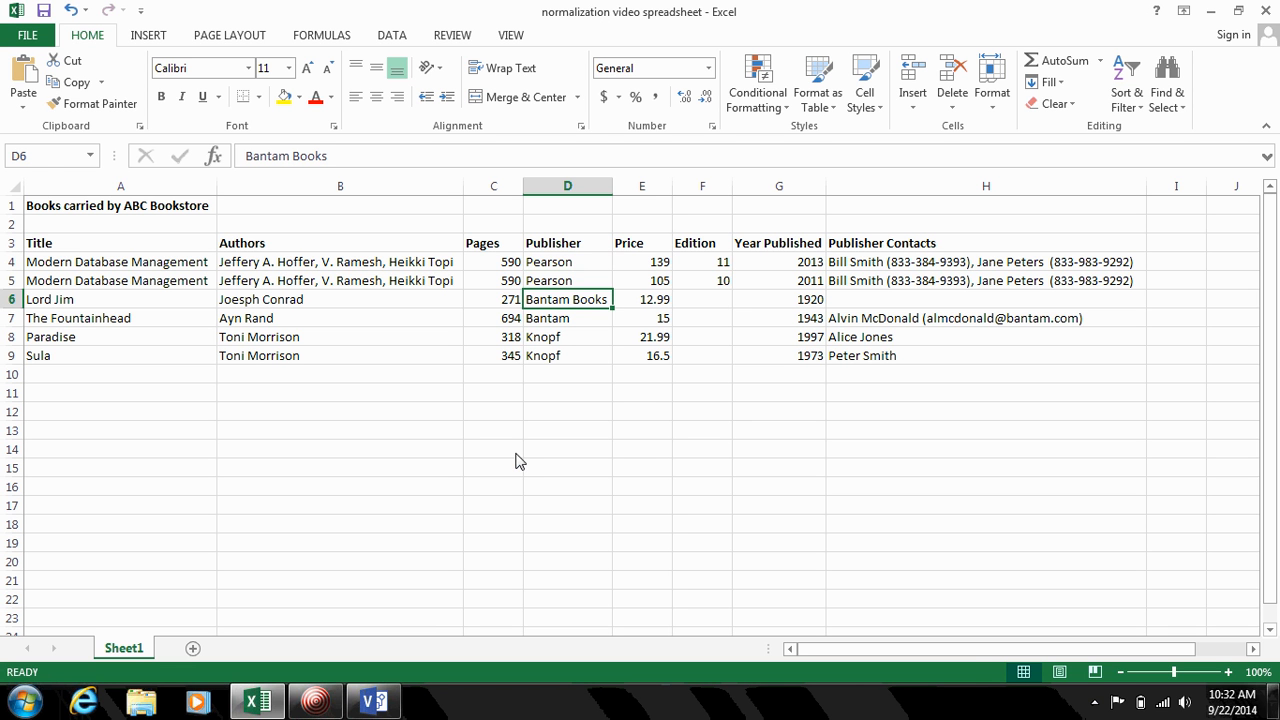
{"action": "key", "text": "shift+Down"}
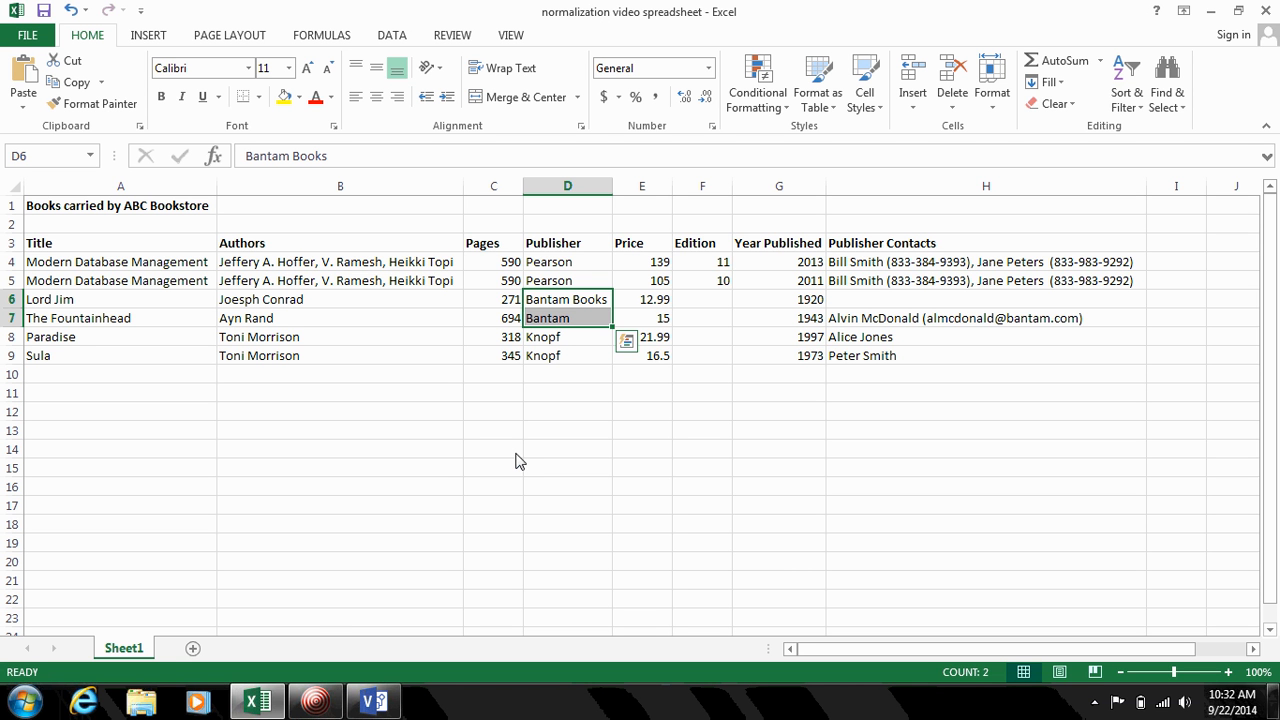
{"action": "key", "text": "Right"}
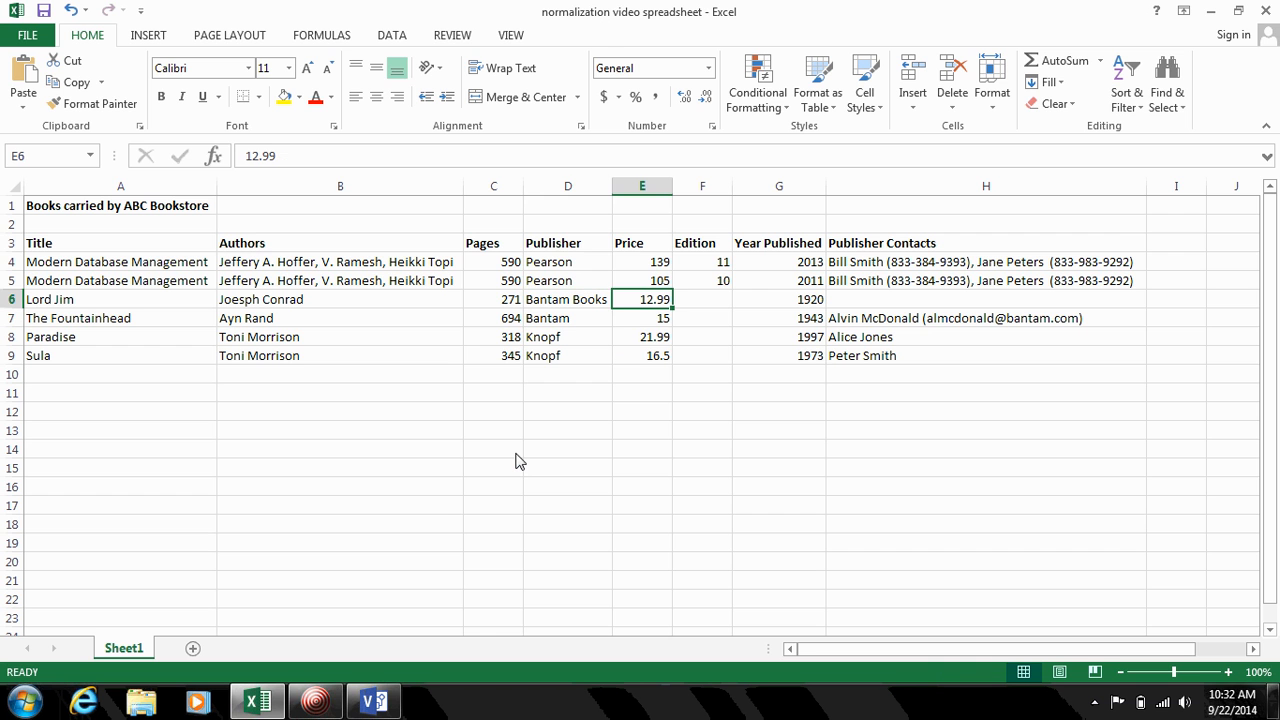
{"action": "key", "text": "Up"}
Step: Switch to Visio and add an attribute named BookPrice below BookPages in the BookID entity
{"action": "key", "text": "alt+Tab"}
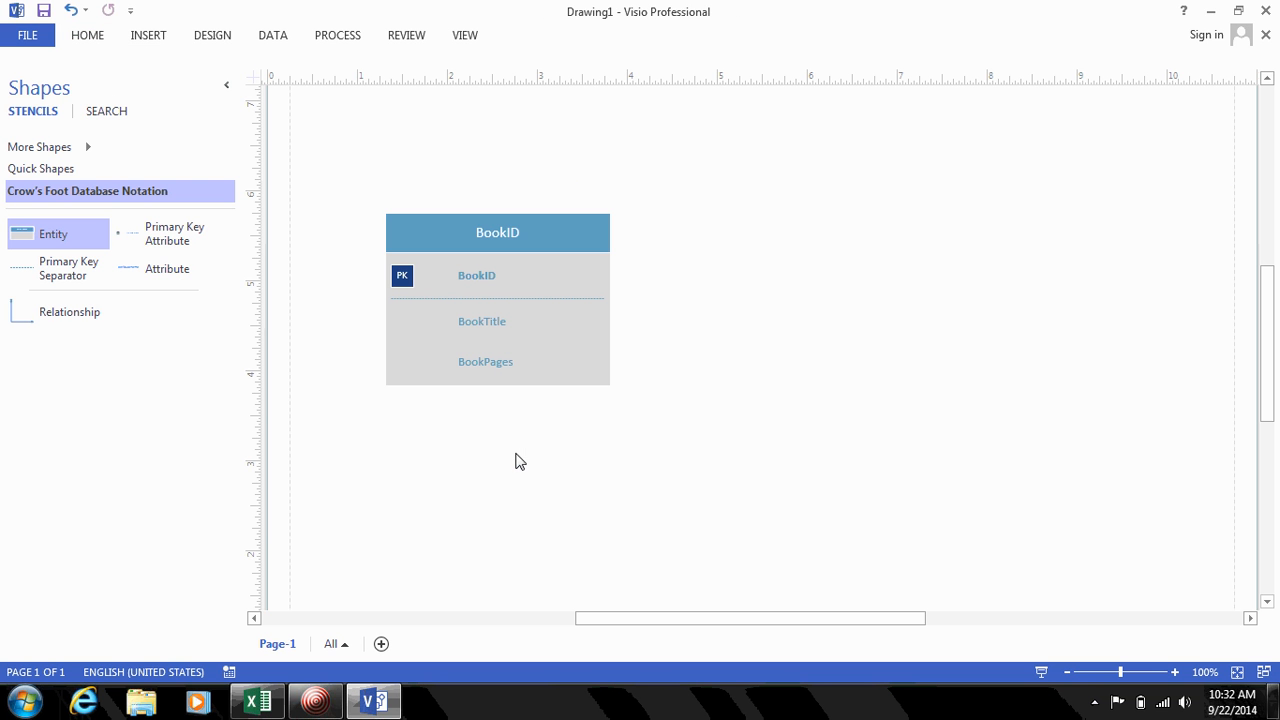
{"action": "left_click_drag", "start_coordinate": [146, 269], "coordinate": [505, 393]}
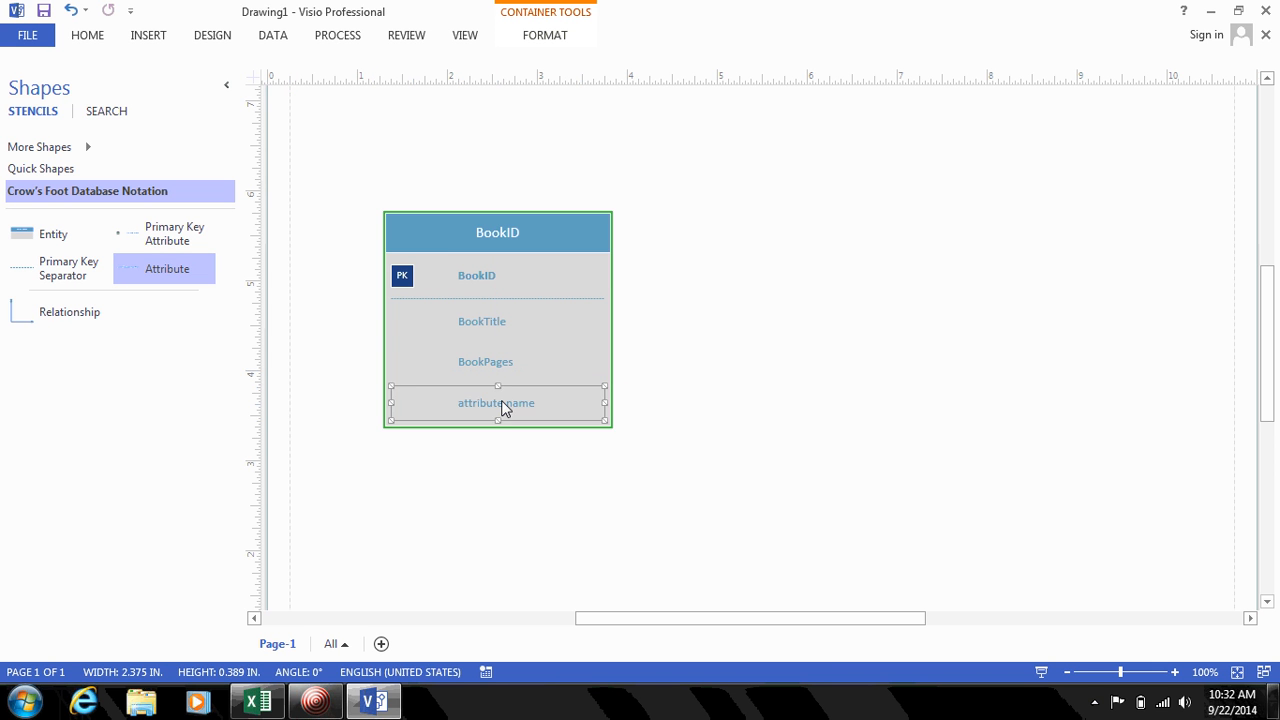
{"action": "double_click", "coordinate": [501, 400]}
{"action": "type", "text": "BookPrice"}
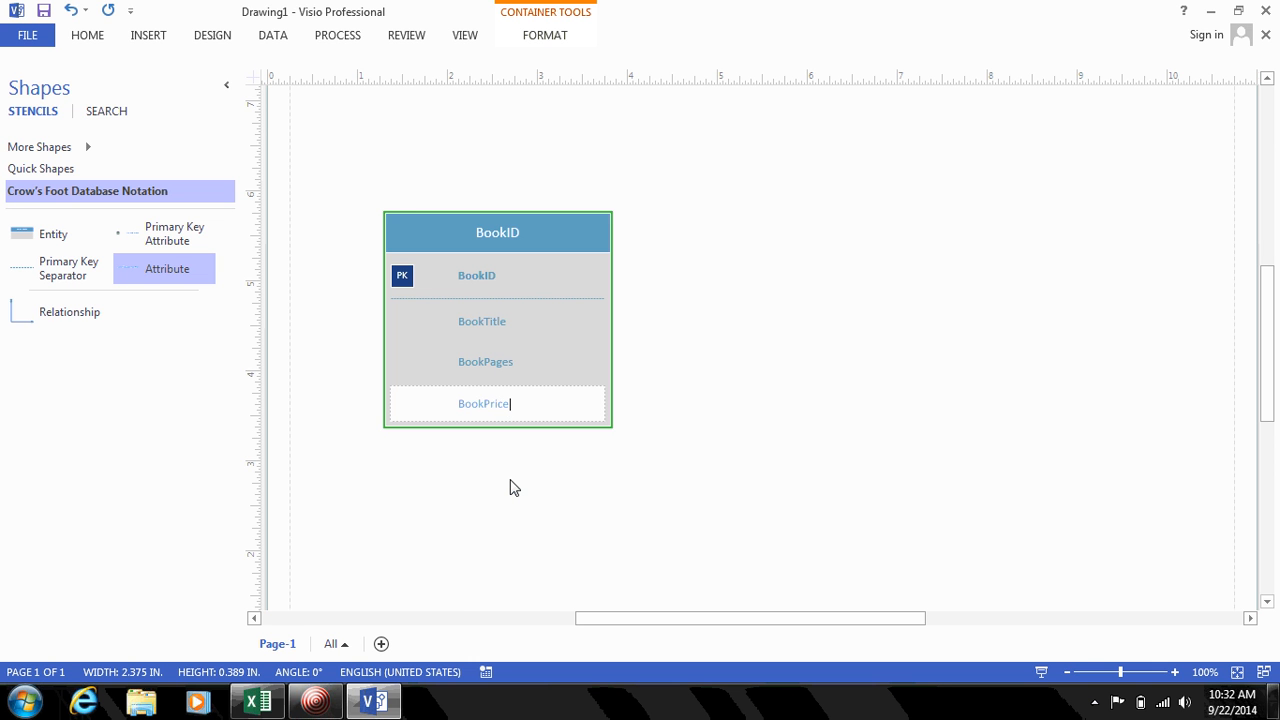
{"action": "left_click", "coordinate": [512, 487]}
Step: Check the Edition column in Excel, and in Visio add an attribute named BookEdition below BookPrice
{"action": "key", "text": "alt+Tab"}
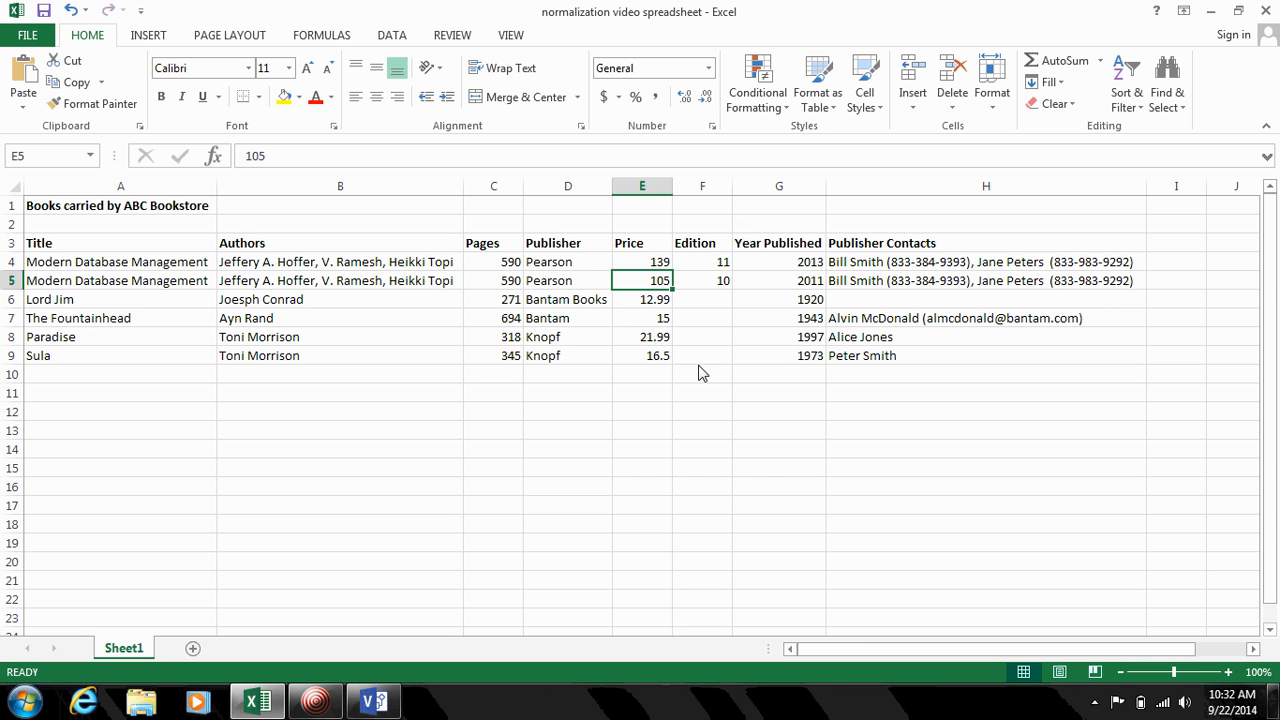
{"action": "key", "text": "alt+Tab"}
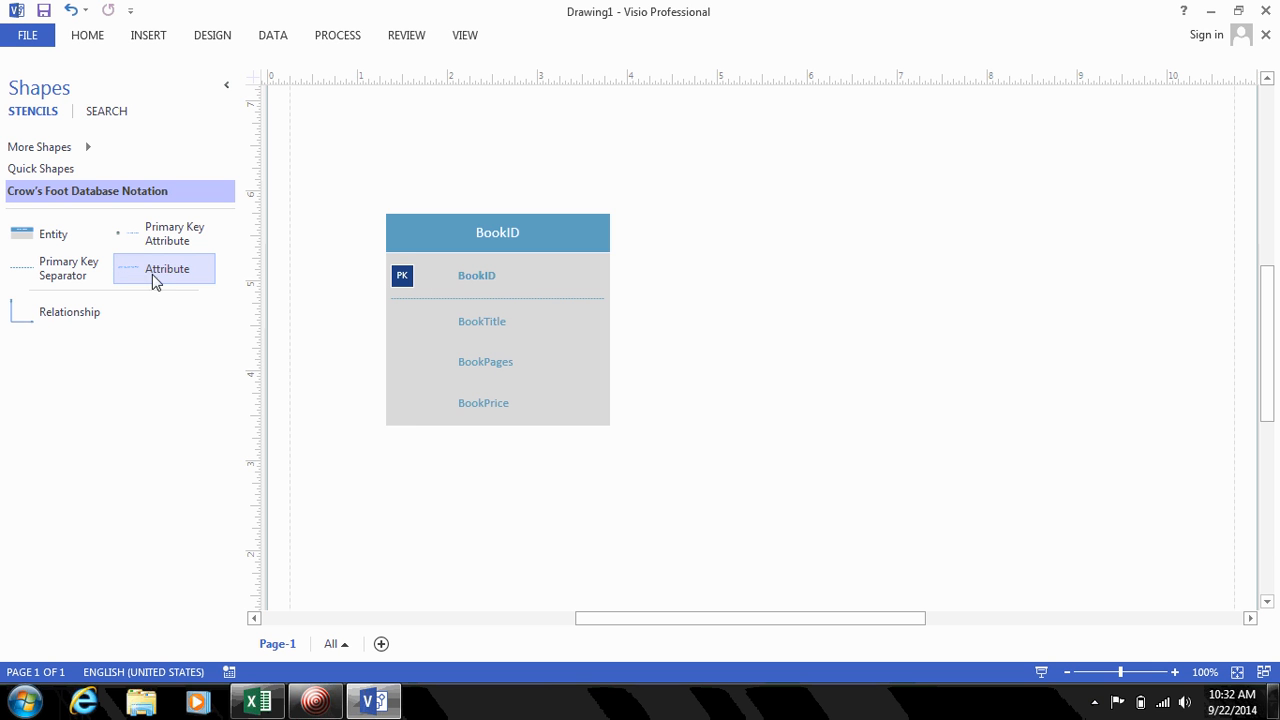
{"action": "left_click_drag", "start_coordinate": [167, 274], "coordinate": [522, 434]}
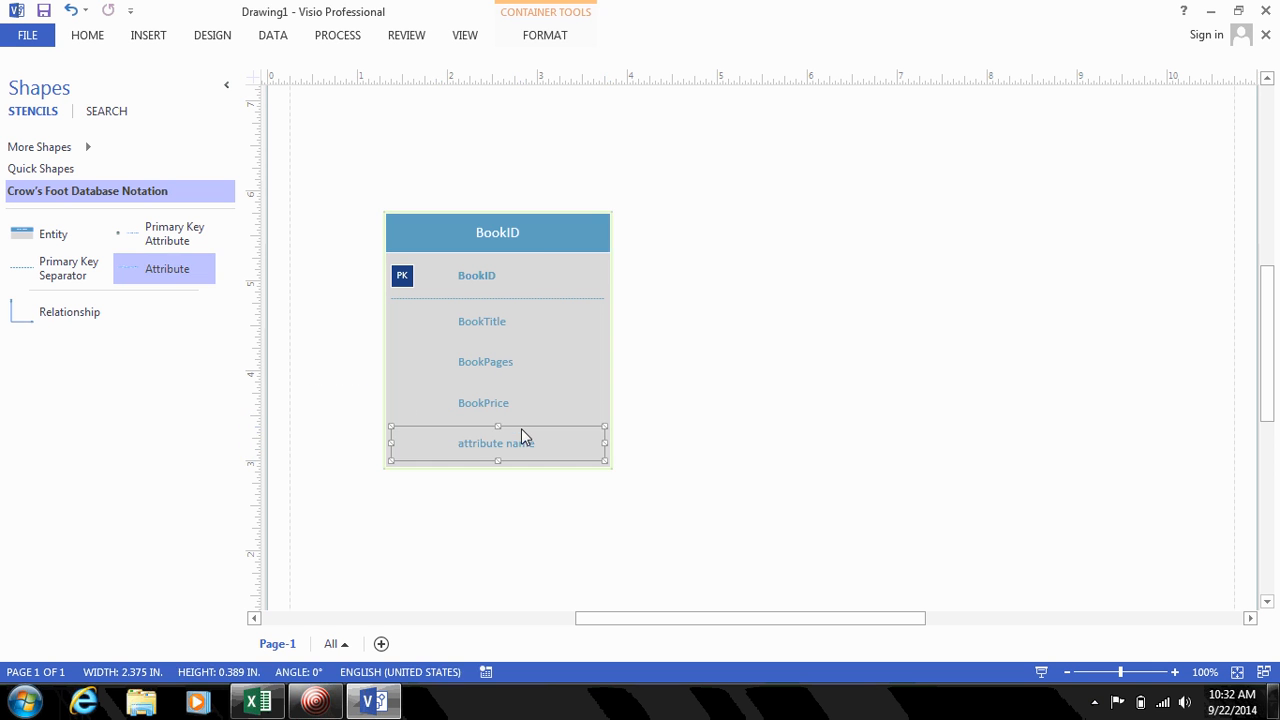
{"action": "double_click", "coordinate": [511, 437]}
{"action": "type", "text": "Book"}
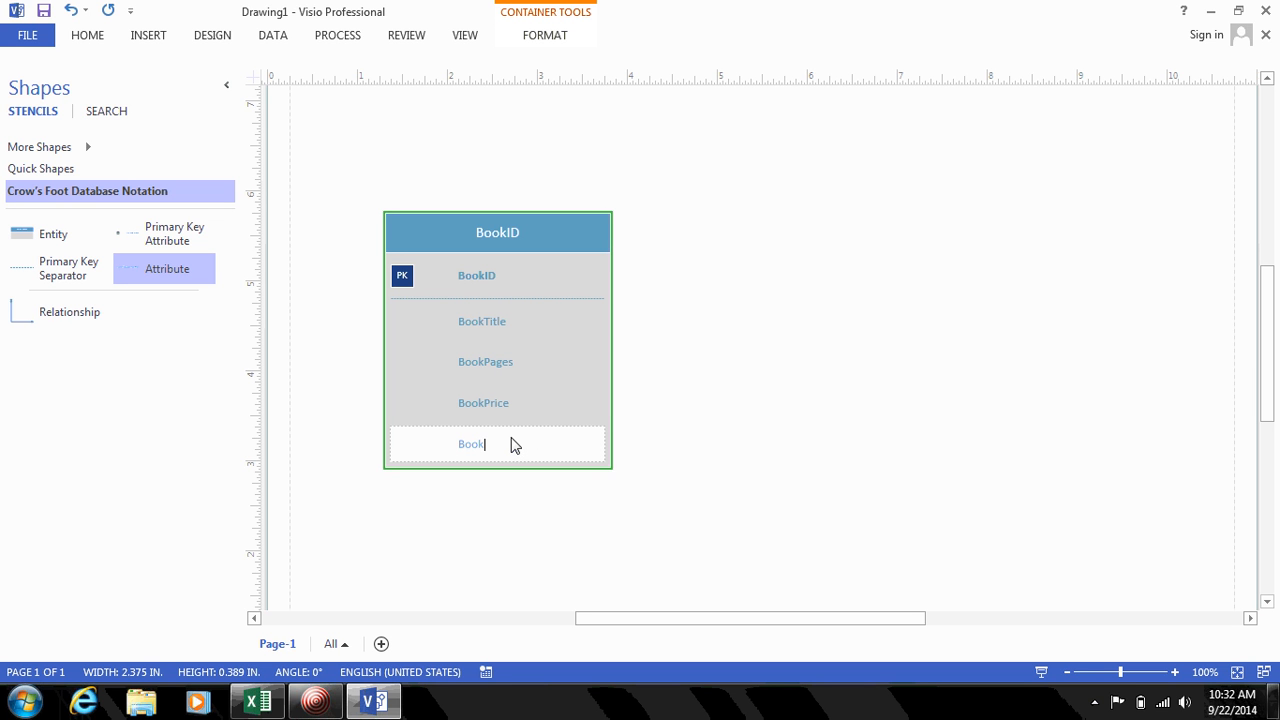
{"action": "type", "text": "Edition"}
{"action": "key", "text": "Return"}
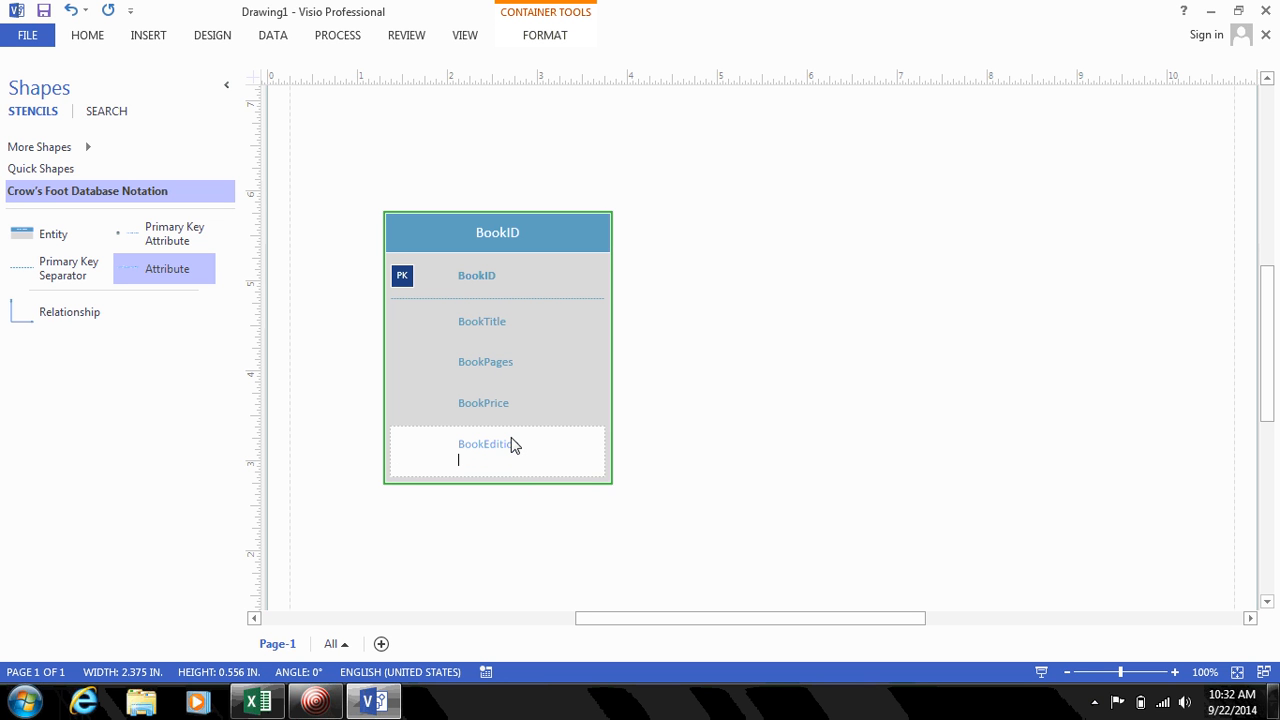
{"action": "key", "text": "BackSpace"}
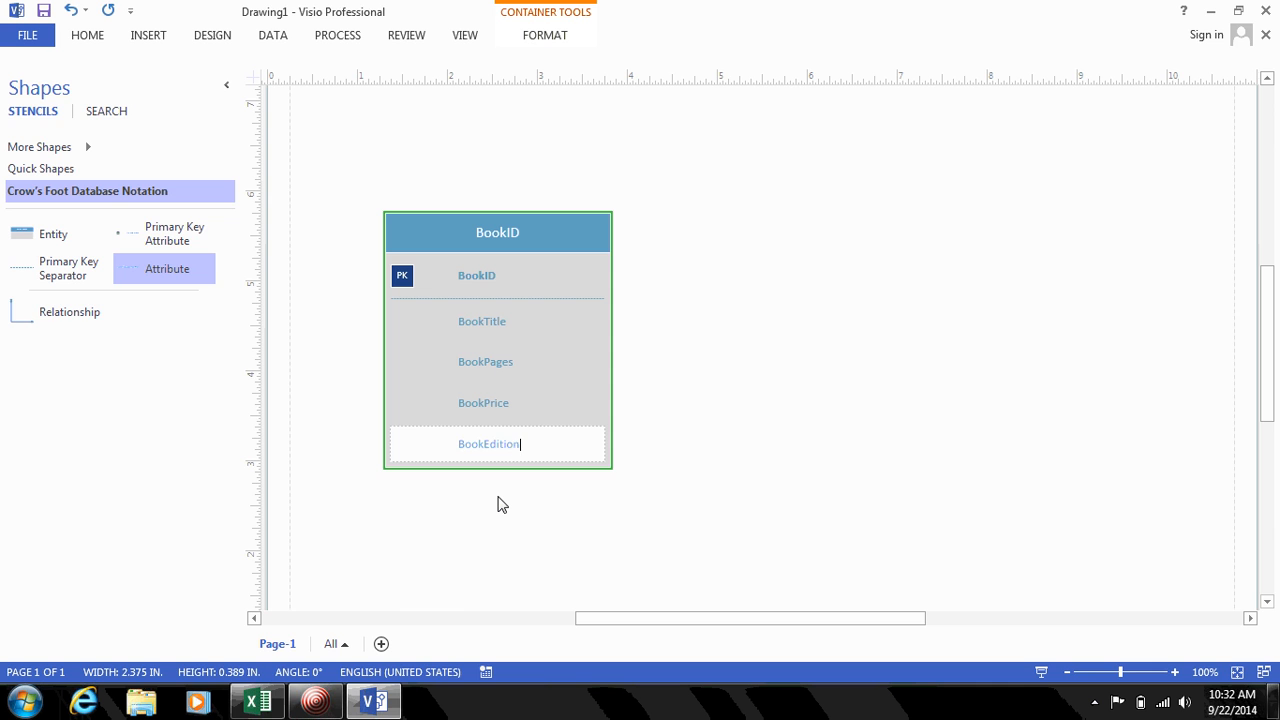
Step: Check the Year Published column in Excel, and in Visio add an attribute named BookYearPublished below BookEdition
{"action": "key", "text": "alt+Tab"}
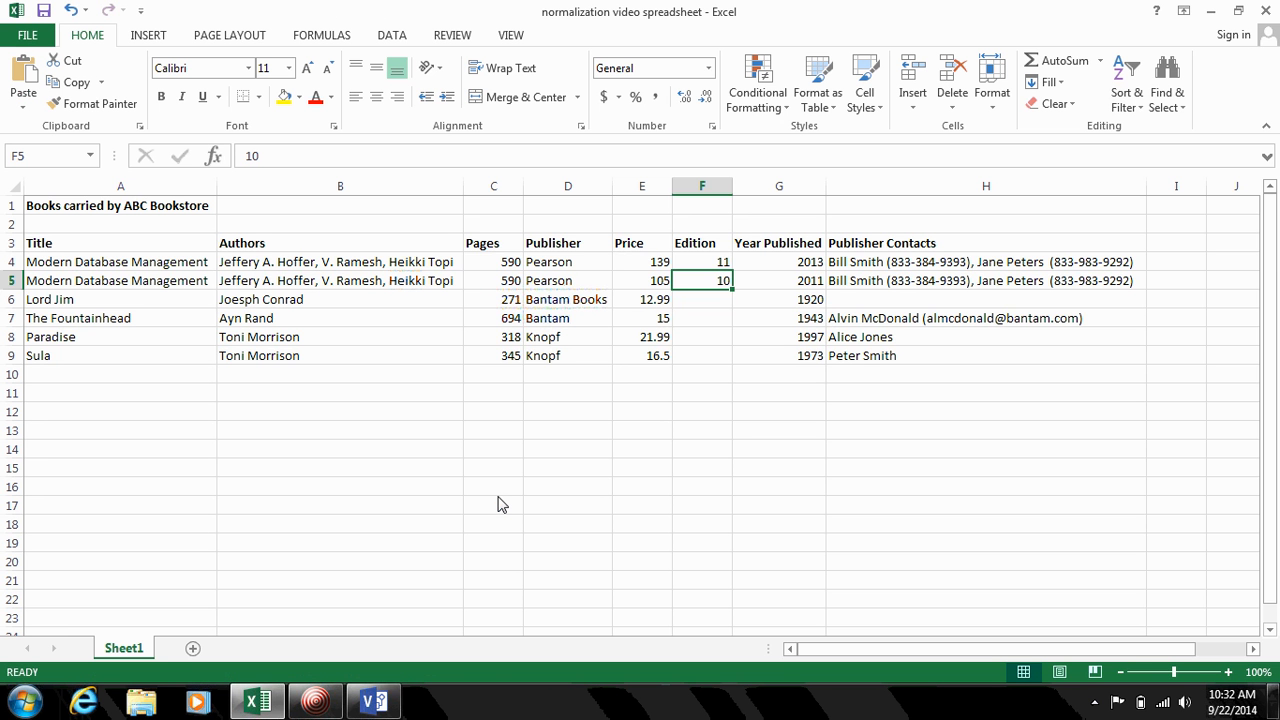
{"action": "left_click", "coordinate": [803, 285]}
{"action": "key", "text": "alt+Tab"}
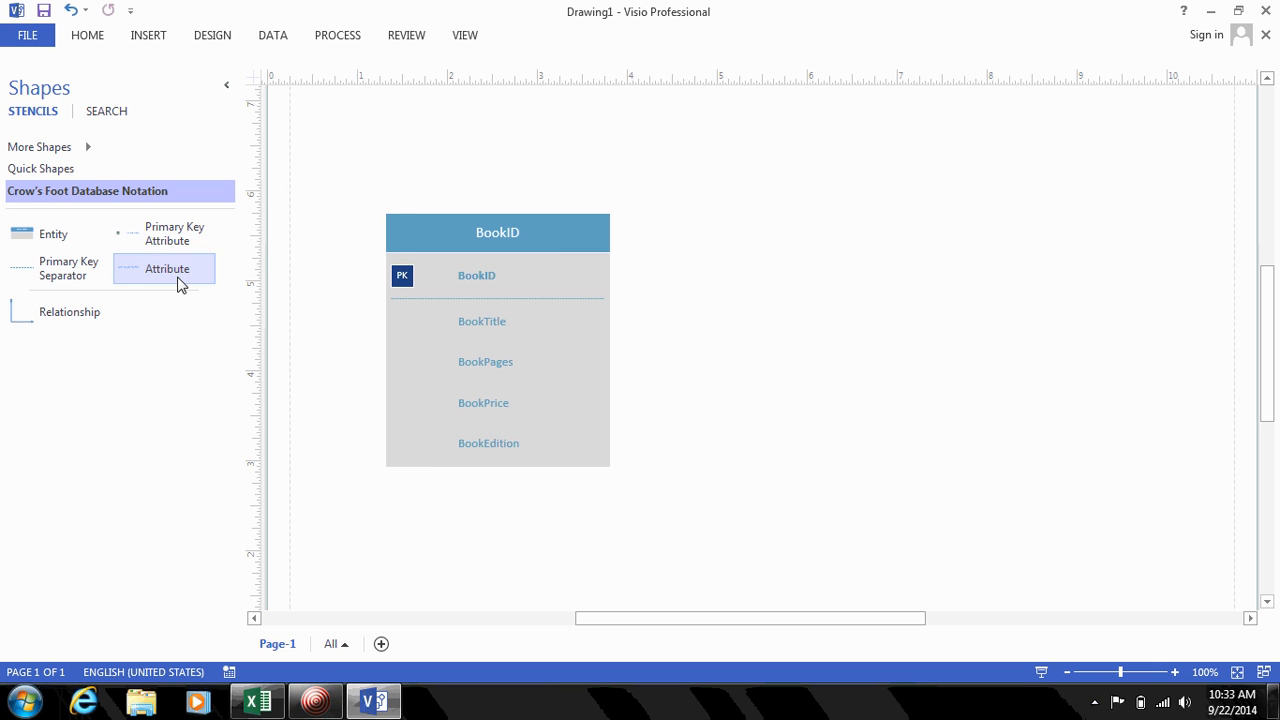
{"action": "left_click_drag", "start_coordinate": [181, 285], "coordinate": [508, 478]}
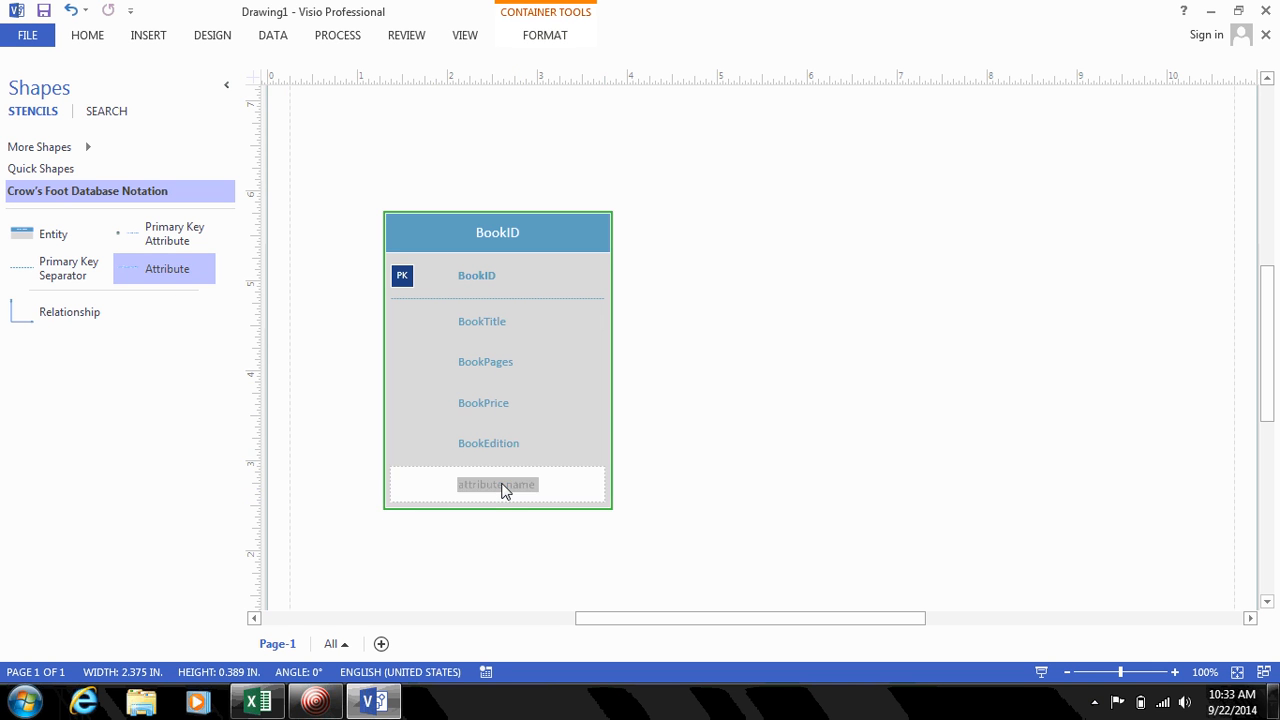
{"action": "type", "text": "BookYearPublished"}
{"action": "left_click", "coordinate": [727, 455]}
Step: Check the Publisher Contacts cell H5 in Excel and return to Visio to select the BookID entity
{"action": "key", "text": "alt+Tab"}
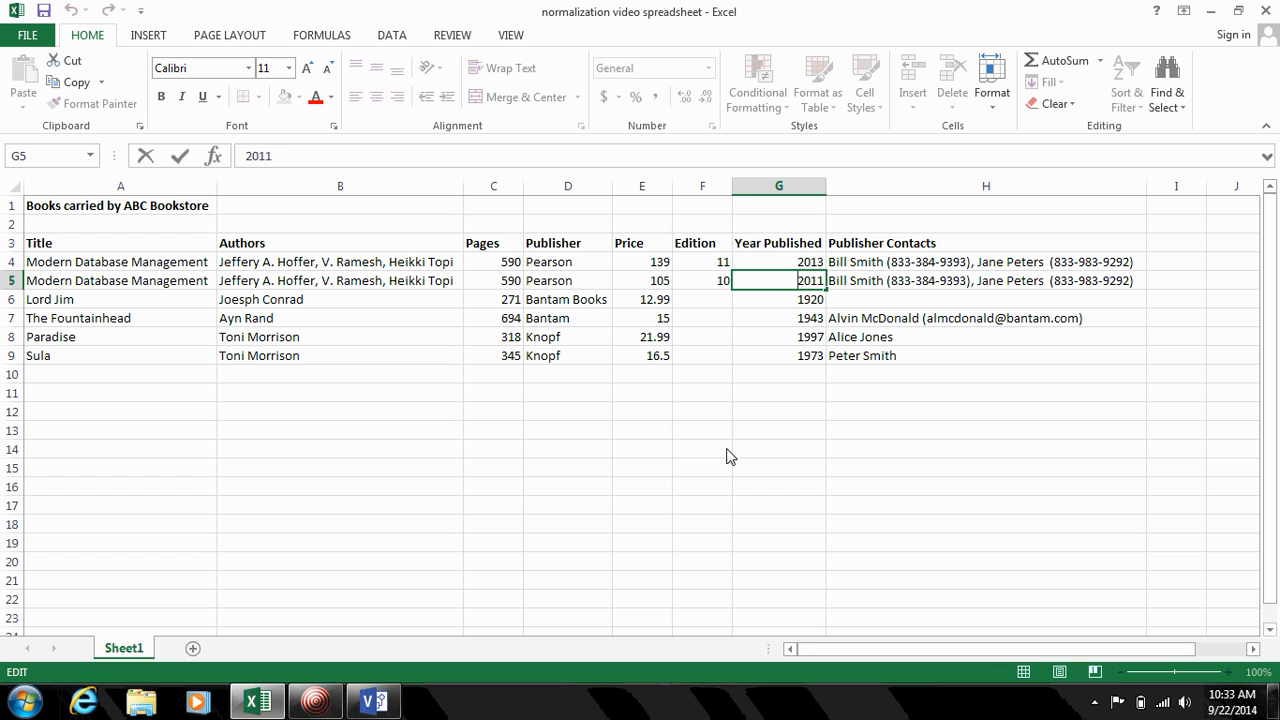
{"action": "key", "text": "Tab"}
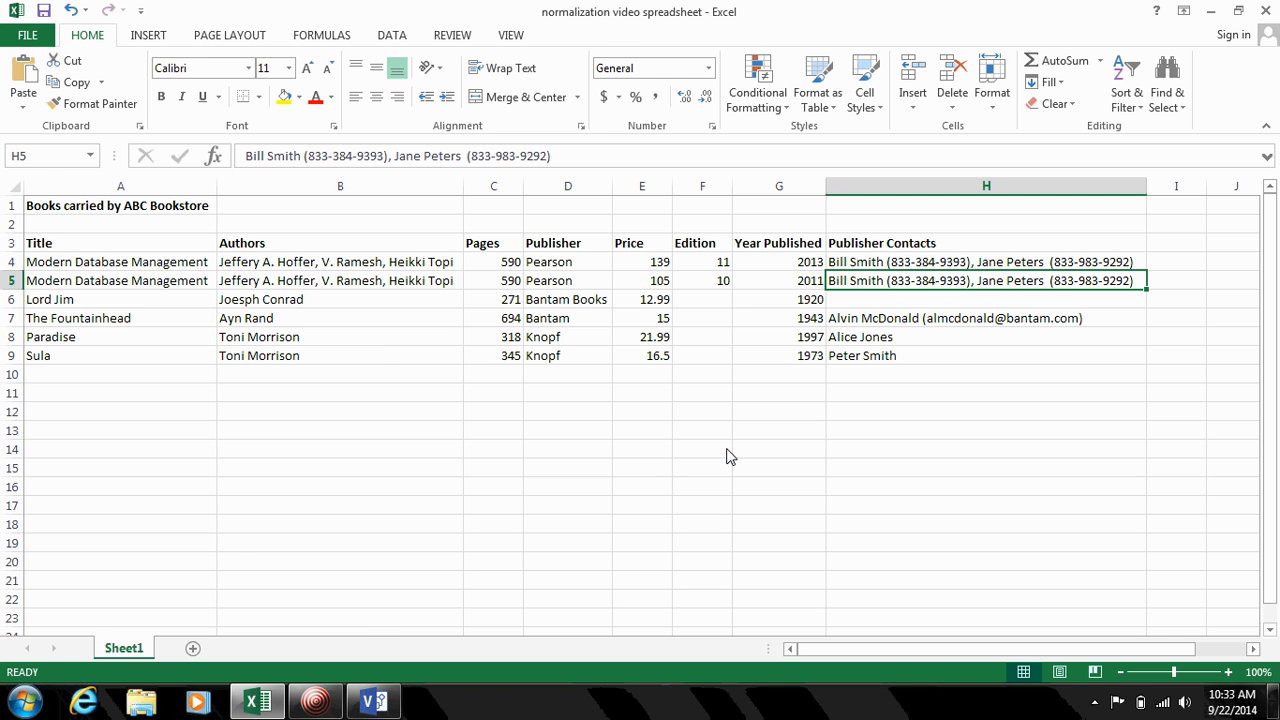
{"action": "key", "text": "alt+Tab"}
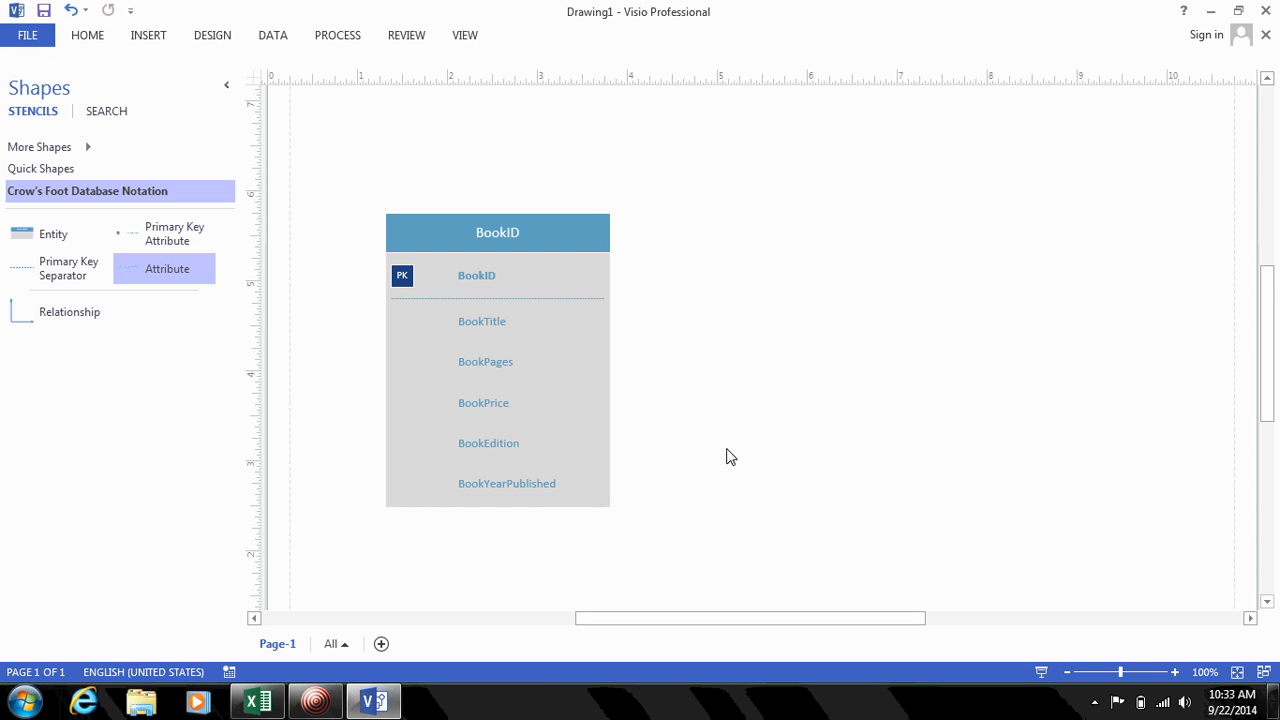
{"action": "left_click", "coordinate": [523, 320]}
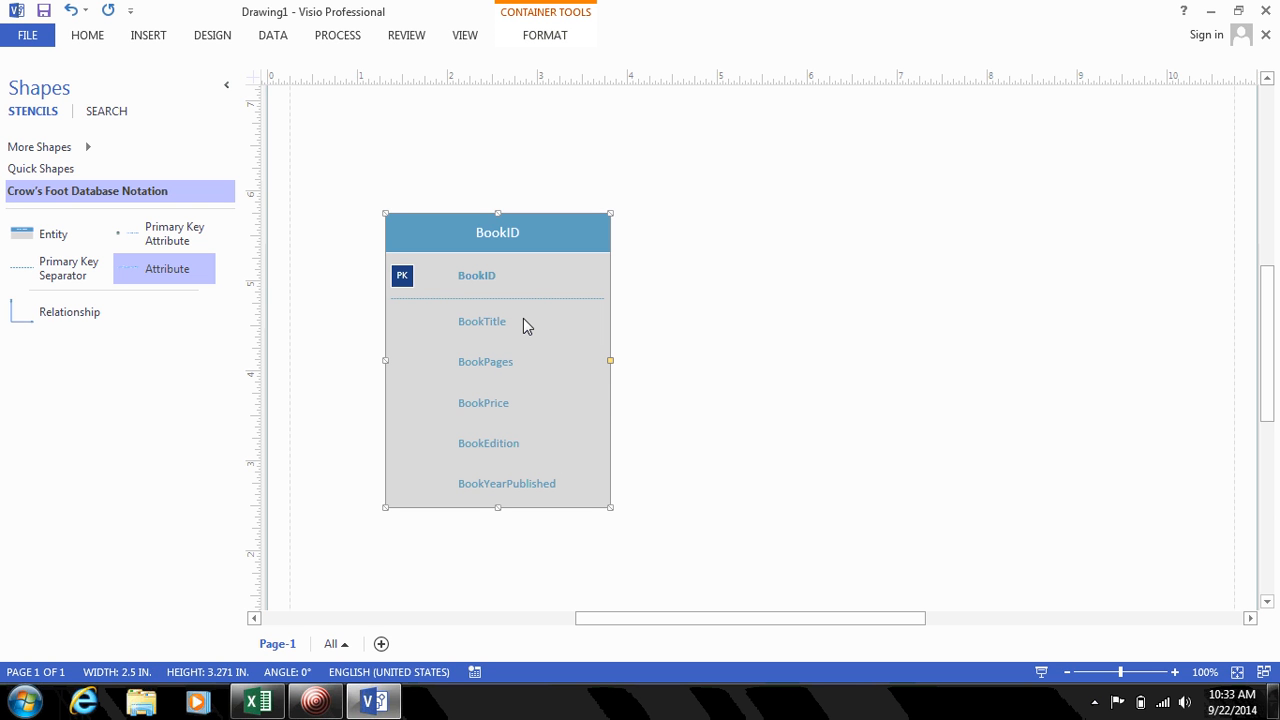
Step: Switch to Excel and go back across row 5 to the first book title in A4
{"action": "key", "text": "alt+Tab"}
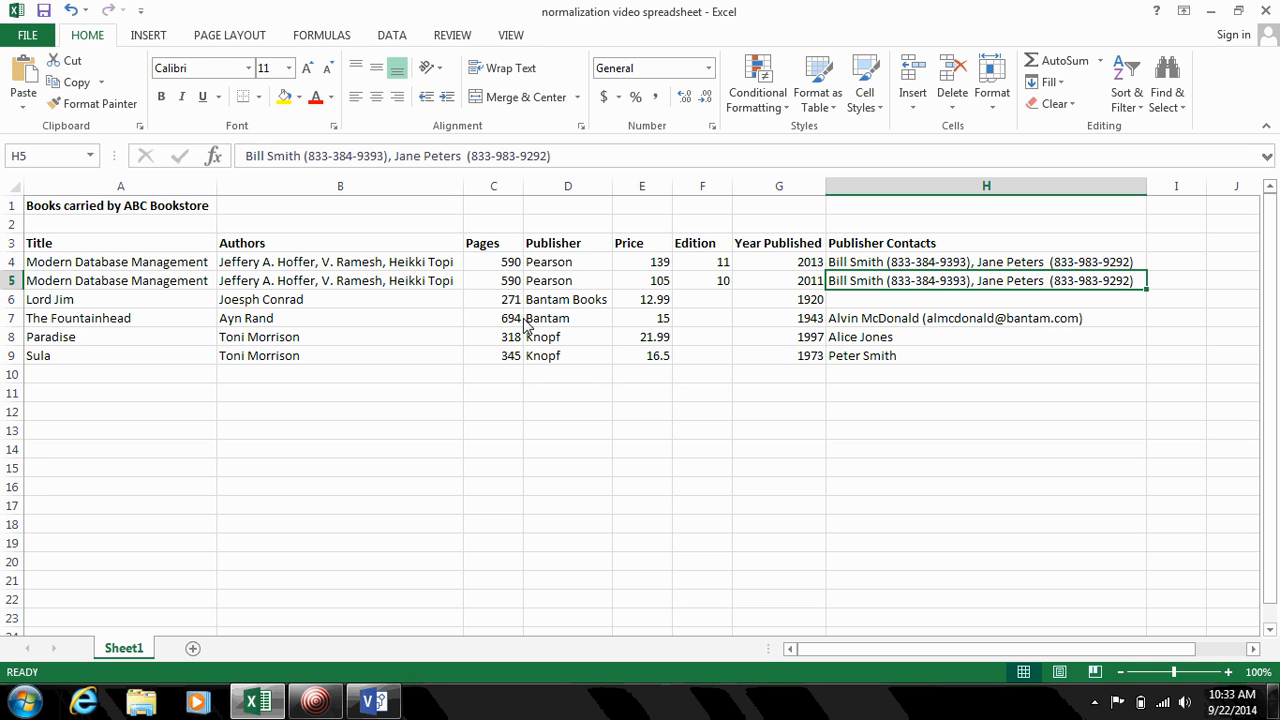
{"action": "key", "text": "Left"}
{"action": "key", "text": "Left"}
{"action": "key", "text": "Left"}
{"action": "key", "text": "Left"}
{"action": "key", "text": "Left"}
{"action": "key", "text": "Left"}
{"action": "key", "text": "Left"}
{"action": "key", "text": "Up"}
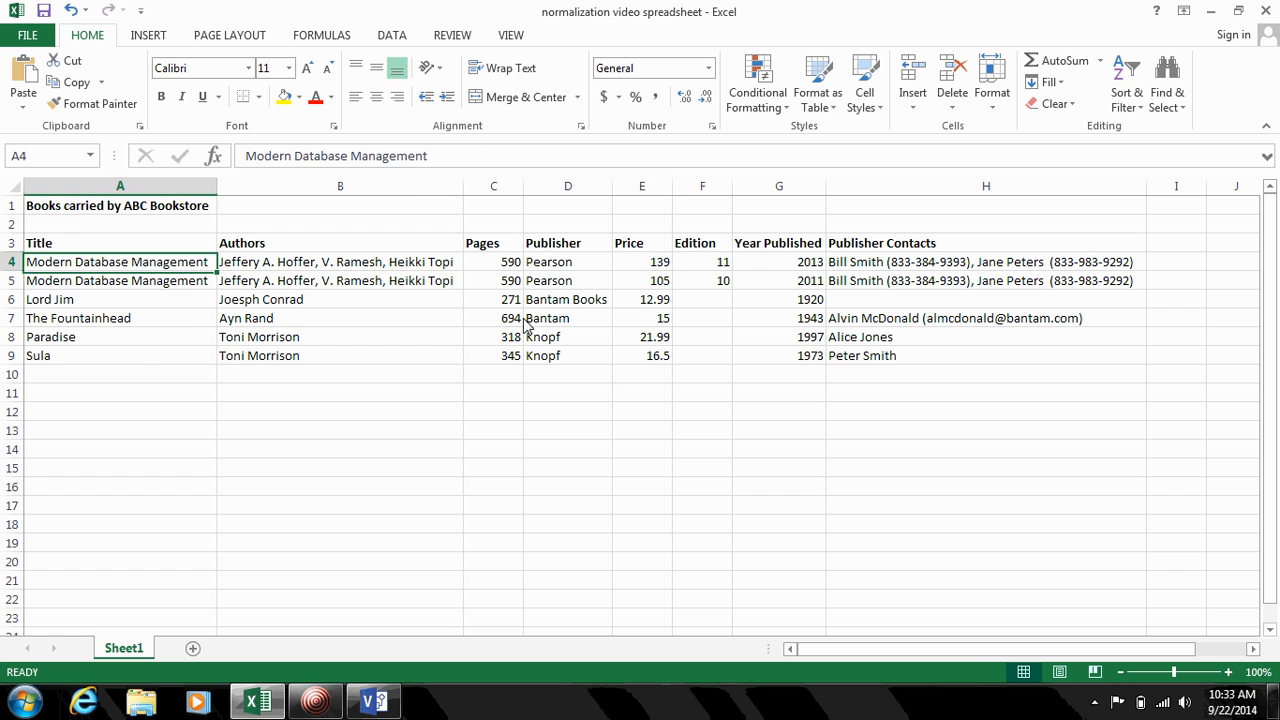
Step: Review the values of the Title and Pages columns for the listed books, starting from row 4
{"action": "key", "text": "shift+Down"}
{"action": "key", "text": "shift+Down"}
{"action": "key", "text": "shift+Down"}
{"action": "key", "text": "shift+Down"}
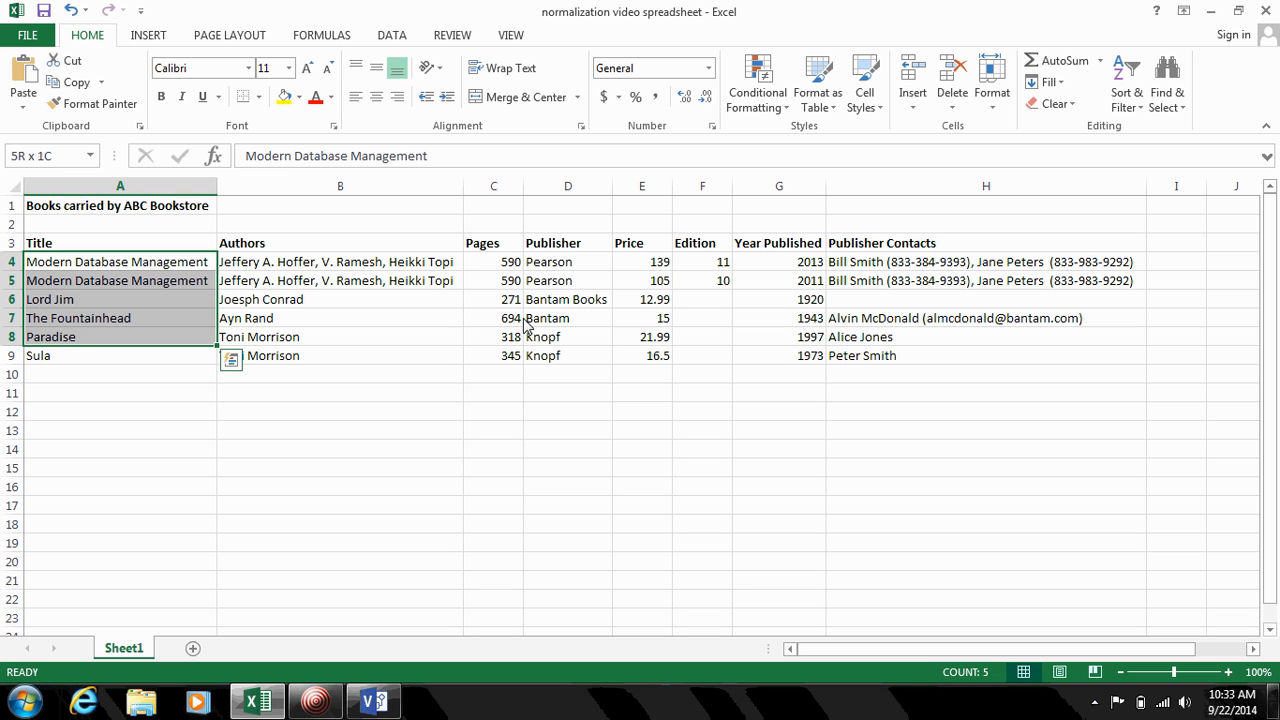
{"action": "key", "text": "shift+Down"}
{"action": "key", "text": "Right"}
{"action": "key", "text": "Right"}
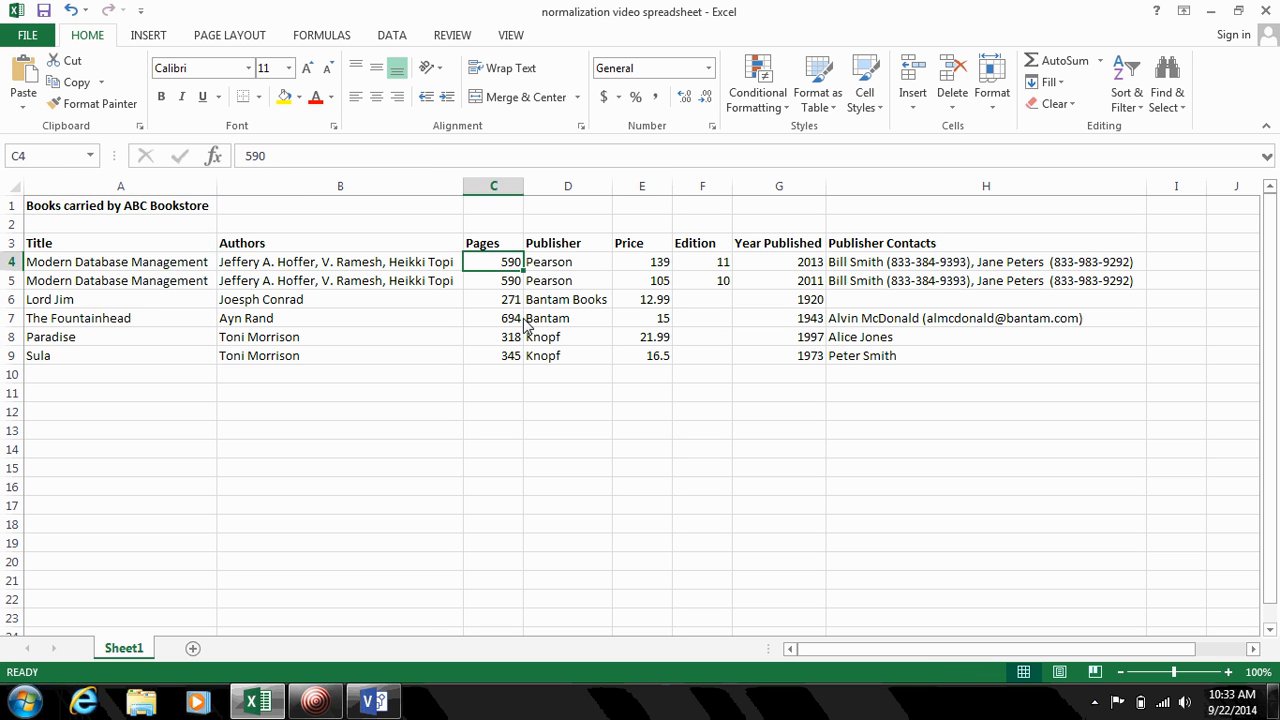
{"action": "key", "text": "shift+Down"}
{"action": "key", "text": "shift+Down"}
{"action": "key", "text": "shift+Down"}
{"action": "key", "text": "shift+Down"}
Step: Review the values of the Price, Year Published and Edition columns for the listed books, starting from row 4
{"action": "key", "text": "Right"}
{"action": "key", "text": "Right"}
{"action": "key", "text": "shift+Down"}
{"action": "key", "text": "shift+Down"}
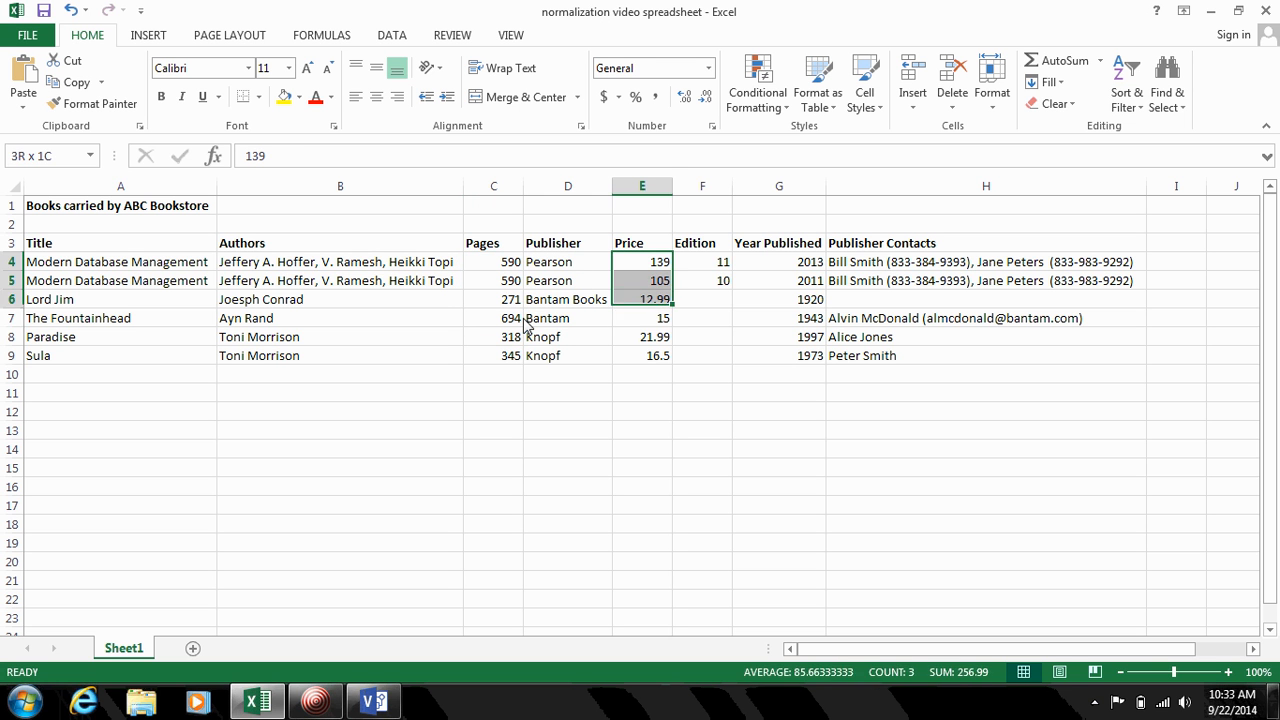
{"action": "key", "text": "shift+Down"}
{"action": "key", "text": "shift+Down"}
{"action": "key", "text": "Right"}
{"action": "key", "text": "Right"}
{"action": "key", "text": "shift+Down"}
{"action": "key", "text": "shift+Down"}
{"action": "key", "text": "shift+Down"}
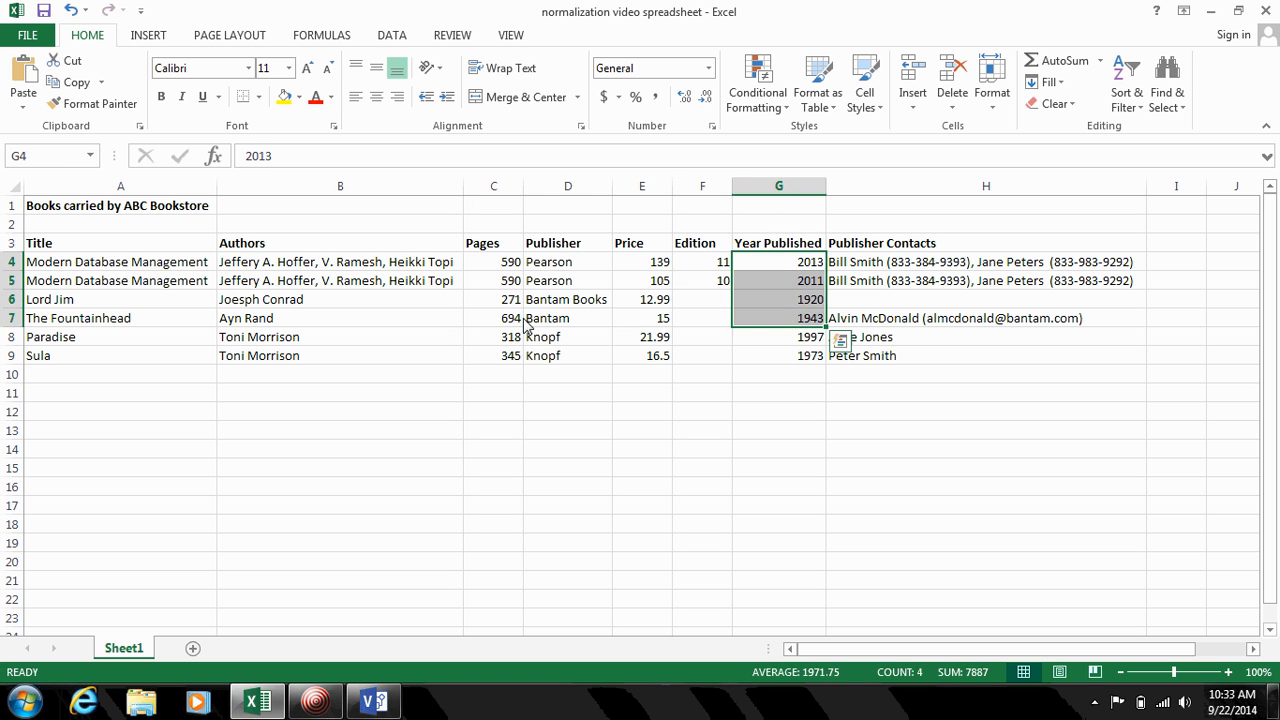
{"action": "key", "text": "Left"}
{"action": "key", "text": "shift+Down"}
Step: Switch to Visio and mark the BookTitle and BookPages attributes of the BookID entity as required
{"action": "key", "text": "alt+Tab"}
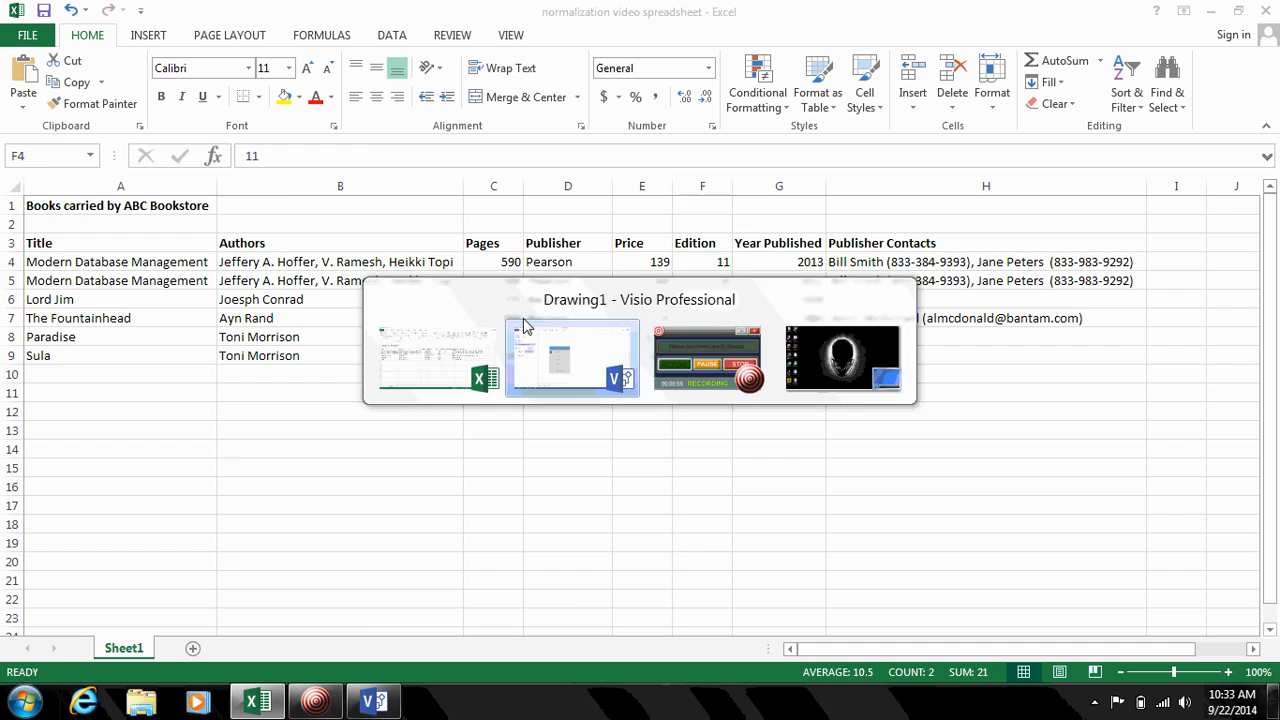
{"action": "left_click", "coordinate": [494, 325]}
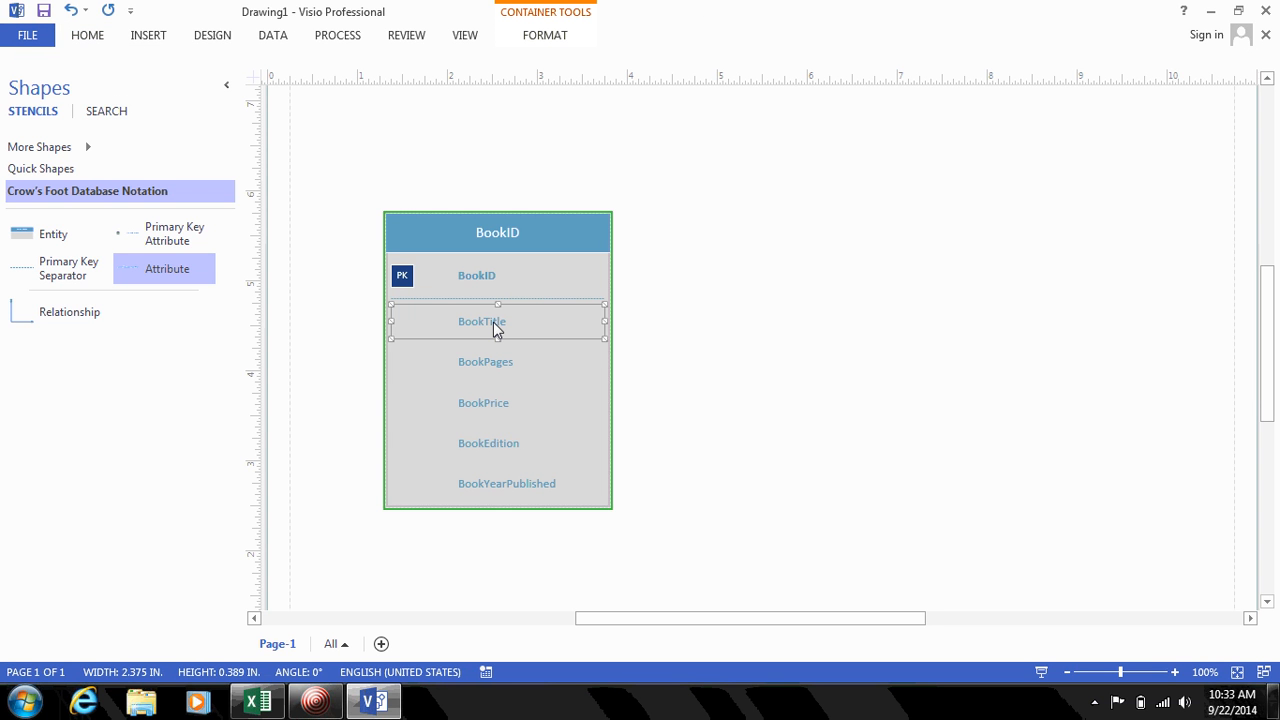
{"action": "right_click", "coordinate": [494, 328]}
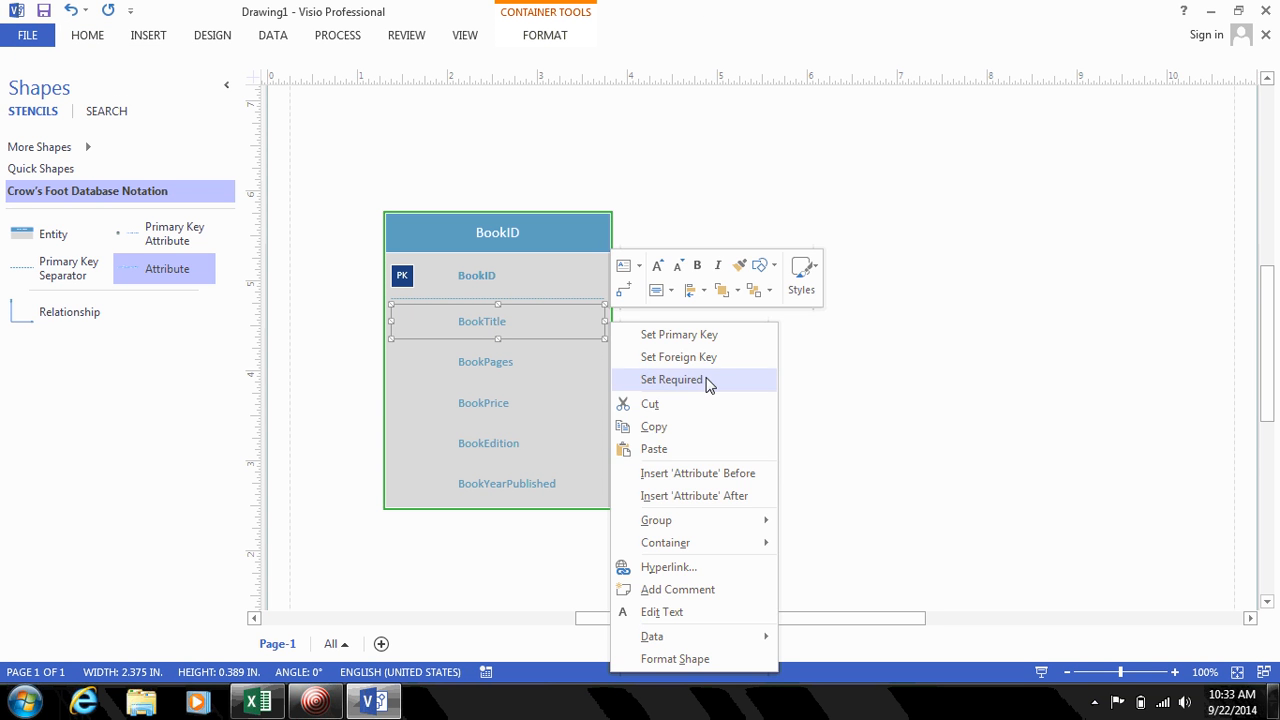
{"action": "left_click", "coordinate": [700, 380]}
{"action": "left_click", "coordinate": [504, 370]}
{"action": "right_click", "coordinate": [504, 372]}
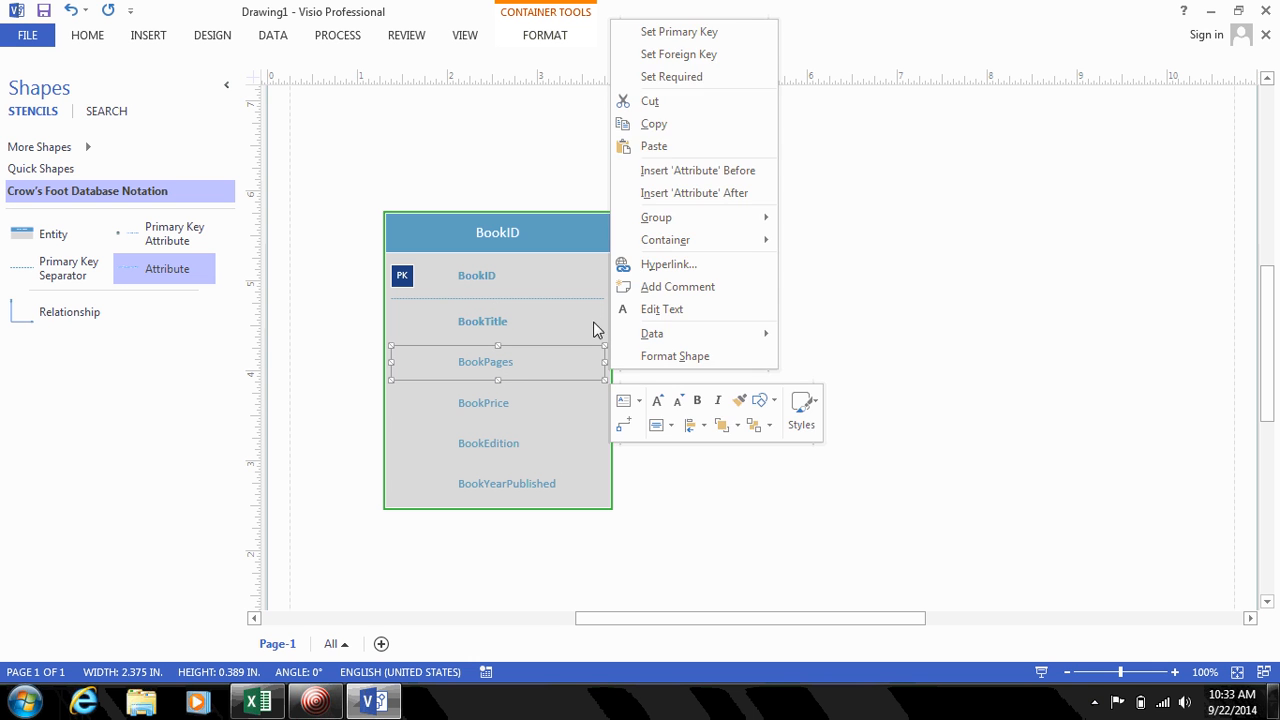
{"action": "left_click", "coordinate": [708, 80]}
Step: Mark the BookPrice and BookYearPublished attributes as required, leaving BookEdition optional
{"action": "left_click", "coordinate": [479, 412]}
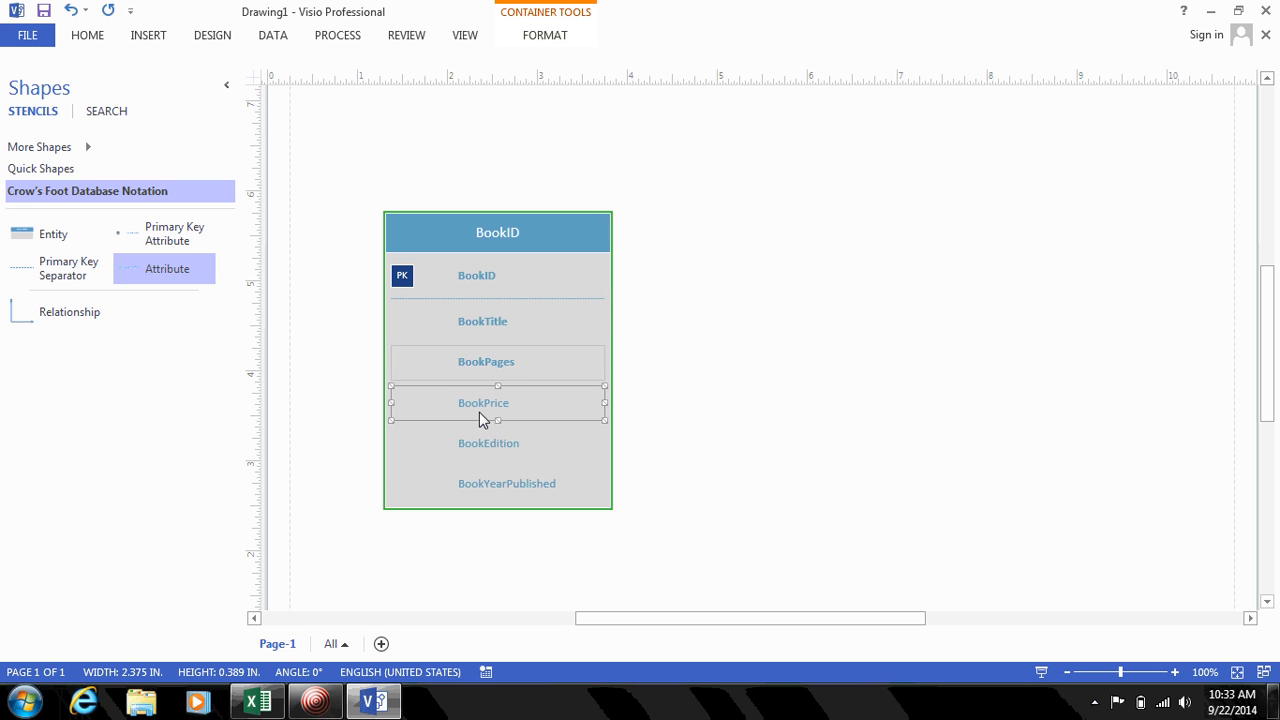
{"action": "right_click", "coordinate": [479, 412]}
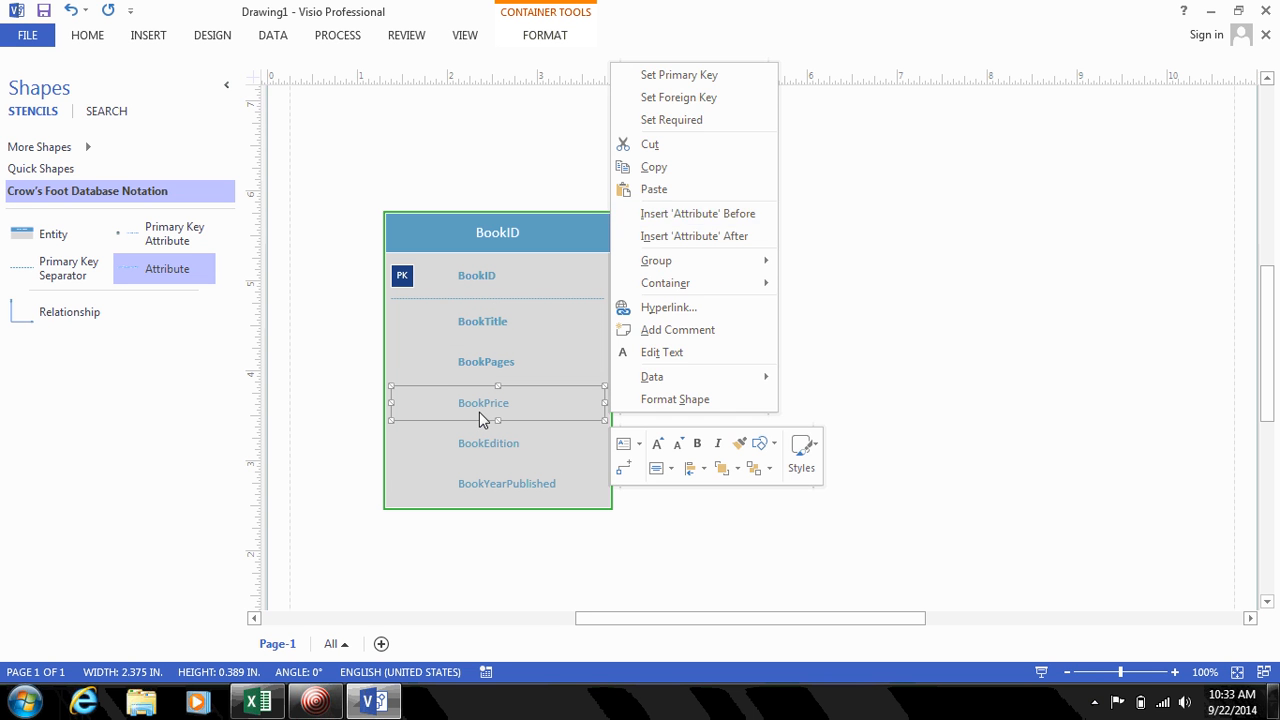
{"action": "left_click", "coordinate": [703, 120]}
{"action": "left_click", "coordinate": [513, 450]}
{"action": "left_click", "coordinate": [503, 483]}
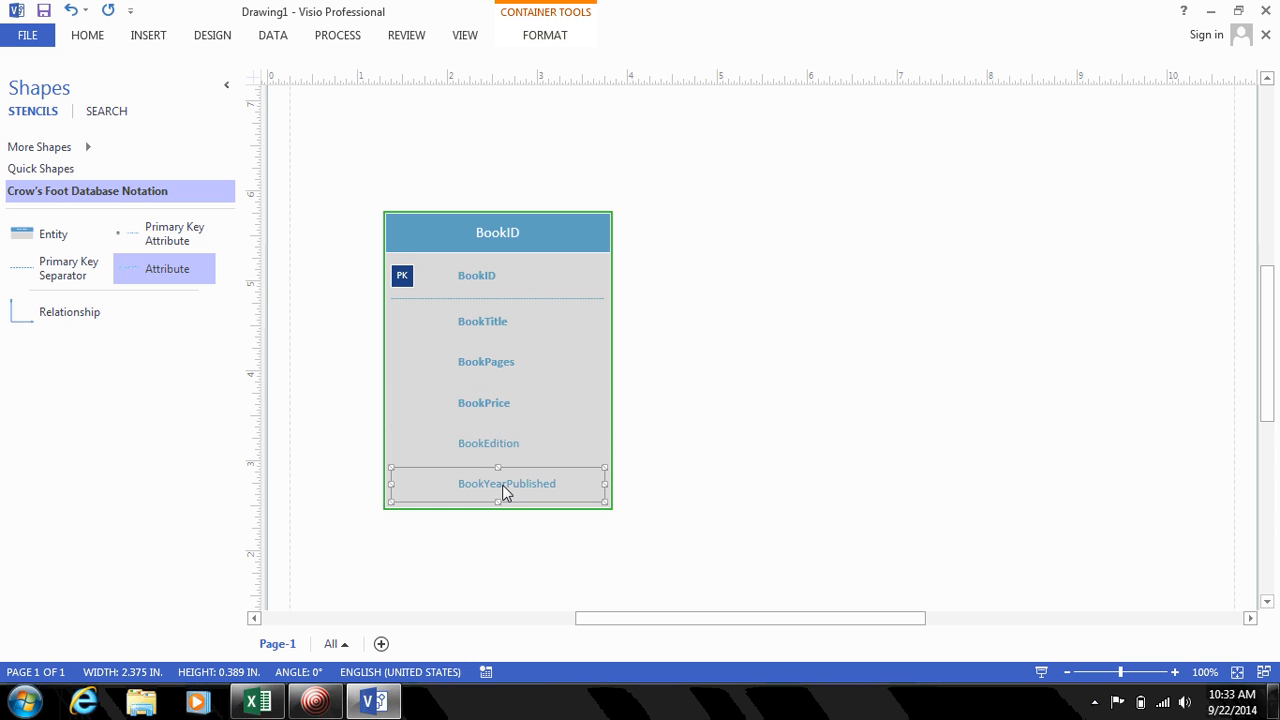
{"action": "right_click", "coordinate": [503, 483]}
{"action": "left_click", "coordinate": [695, 193]}
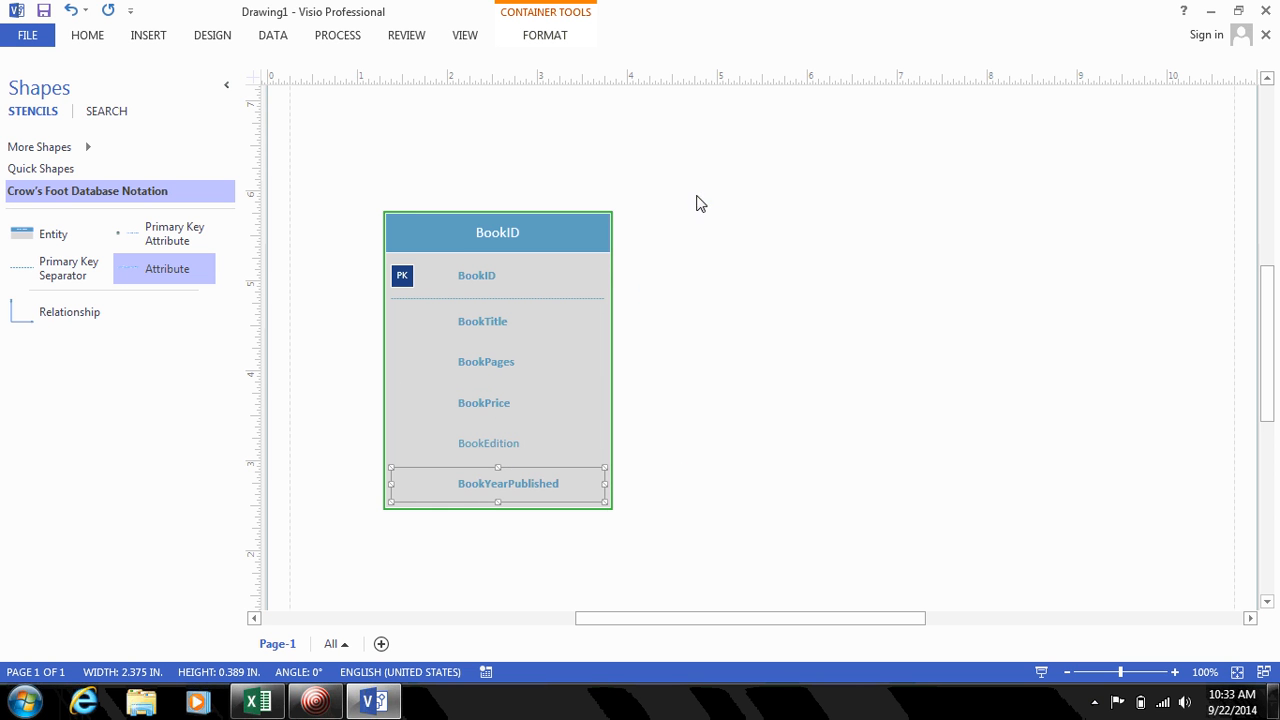
{"action": "left_click", "coordinate": [763, 349]}
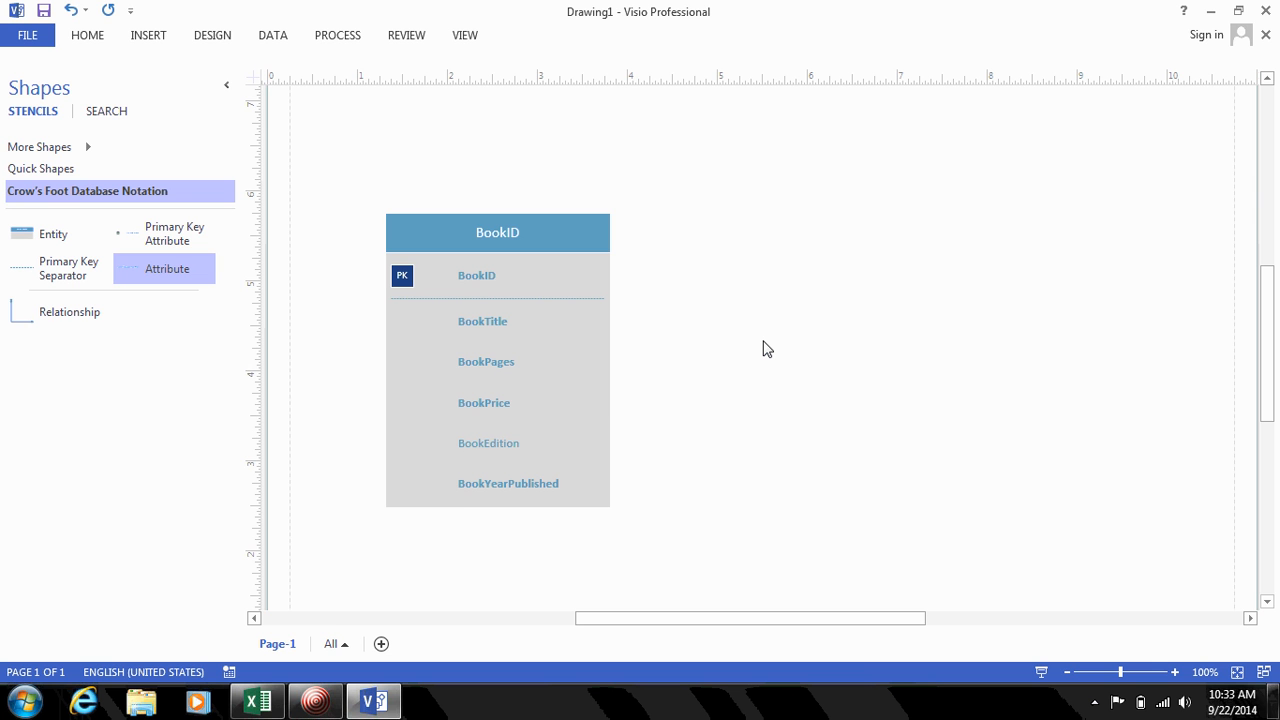
Step: Check the Authors column header in Excel, and in Visio add an entity named Author to the right of the BookID entity
{"action": "key", "text": "alt+Tab"}
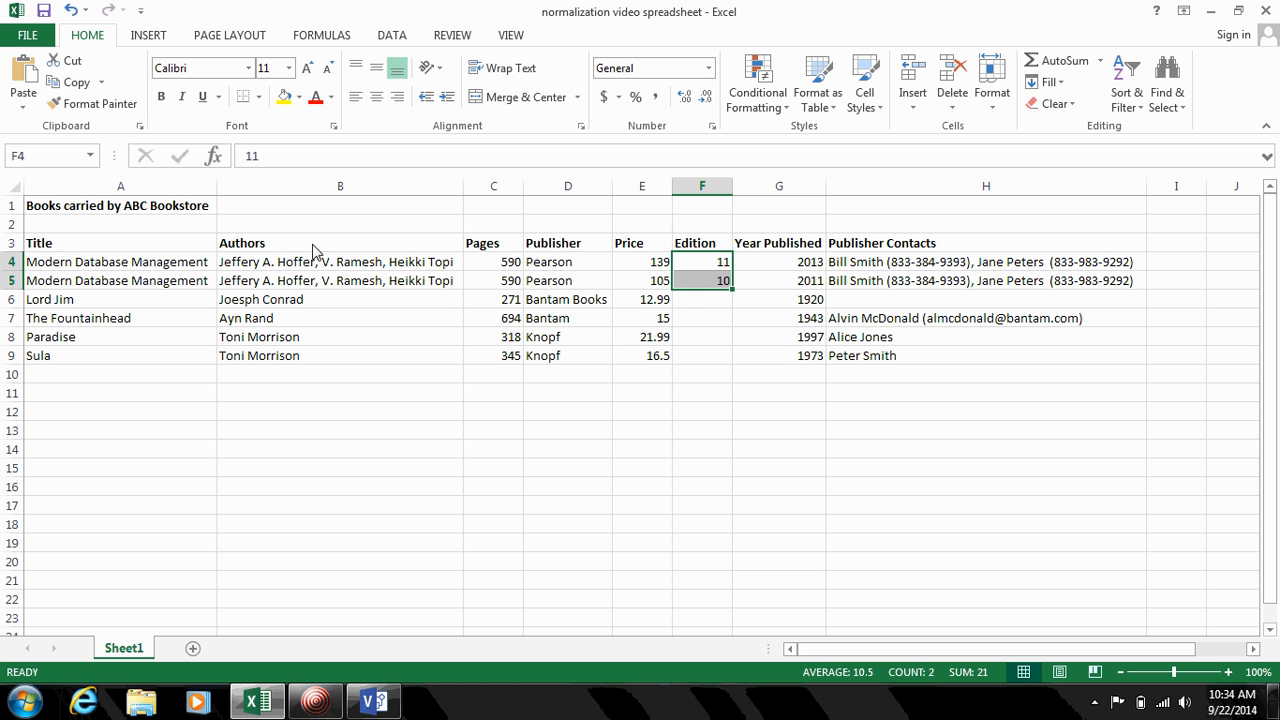
{"action": "left_click", "coordinate": [313, 250]}
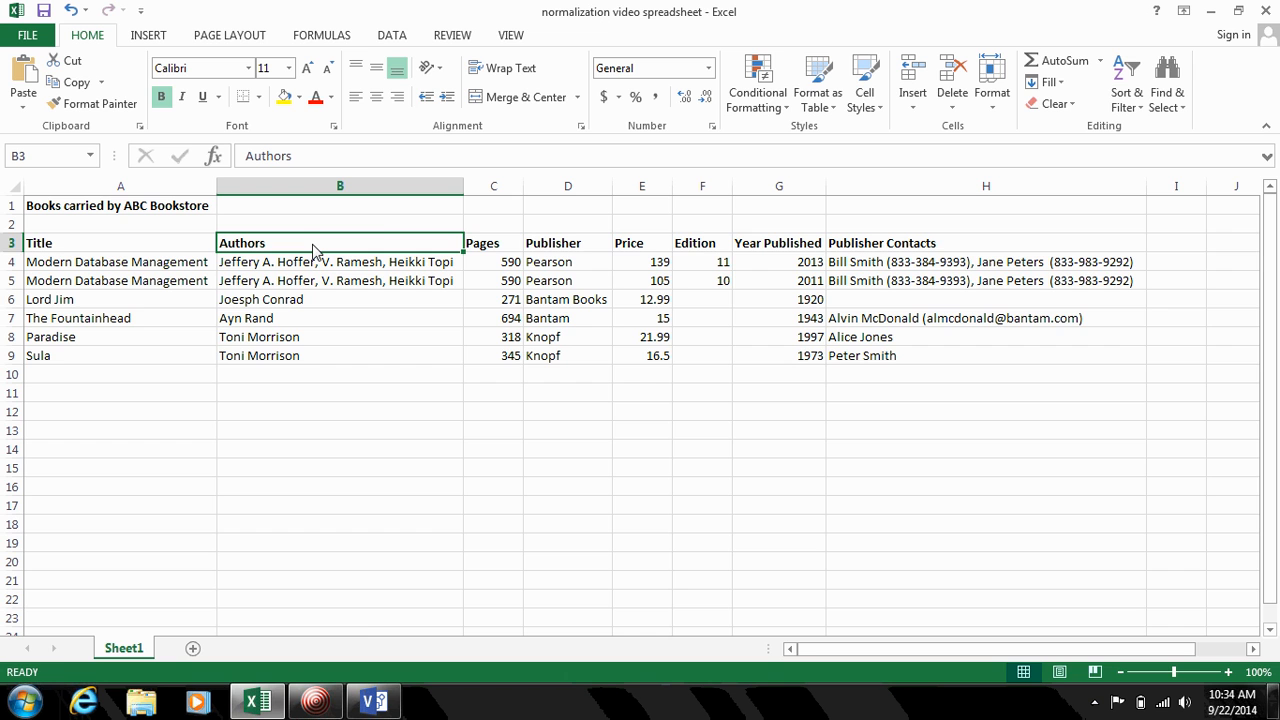
{"action": "key", "text": "alt+Tab"}
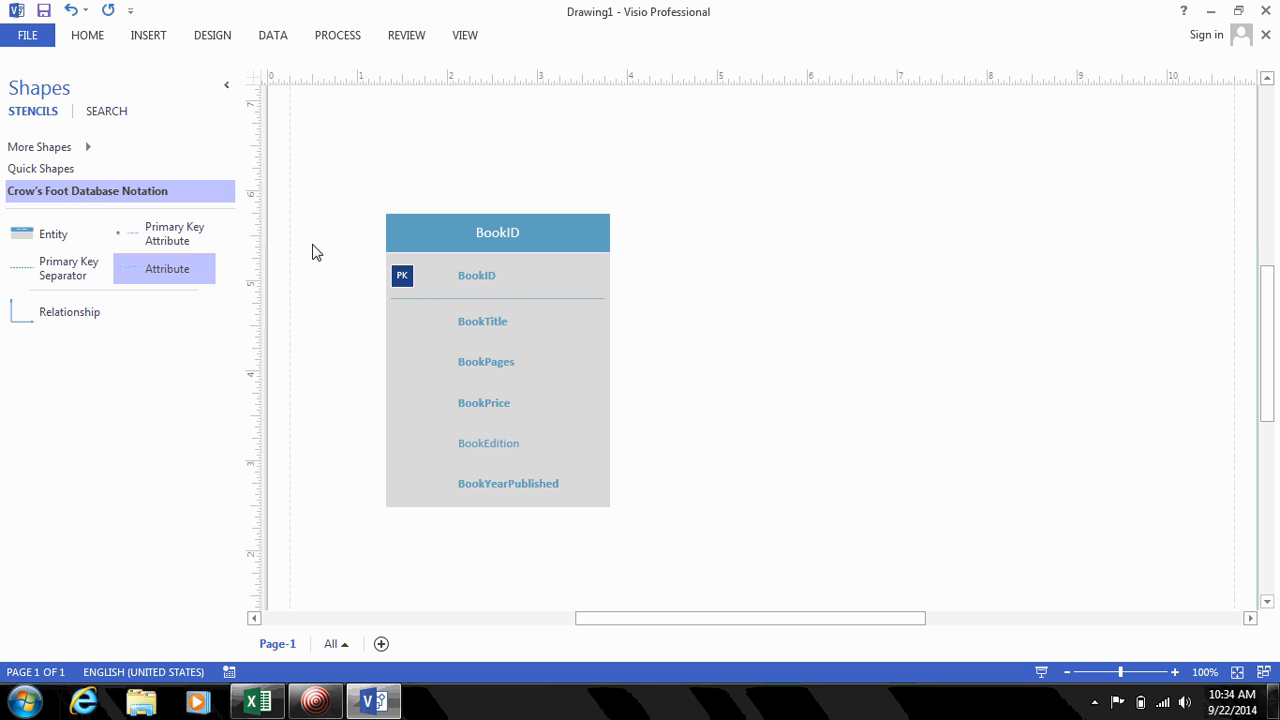
{"action": "left_click", "coordinate": [46, 240]}
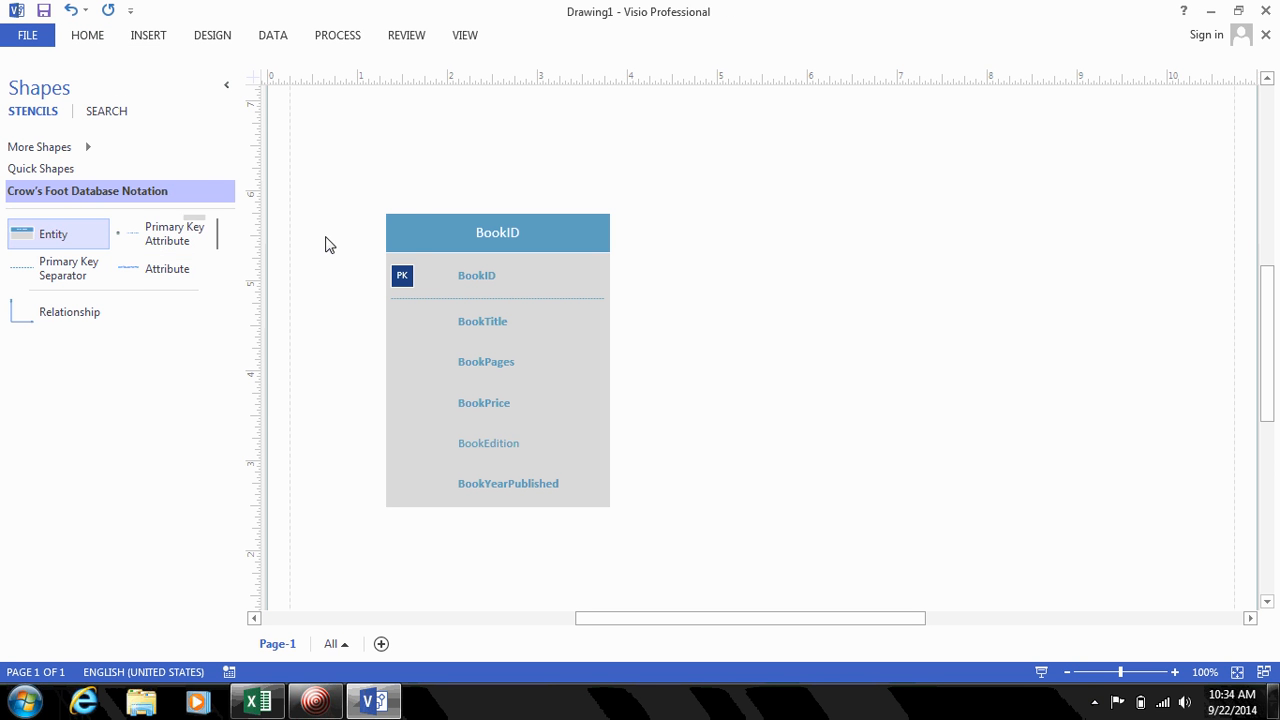
{"action": "left_click_drag", "start_coordinate": [330, 245], "coordinate": [1051, 260]}
{"action": "double_click", "coordinate": [1029, 232]}
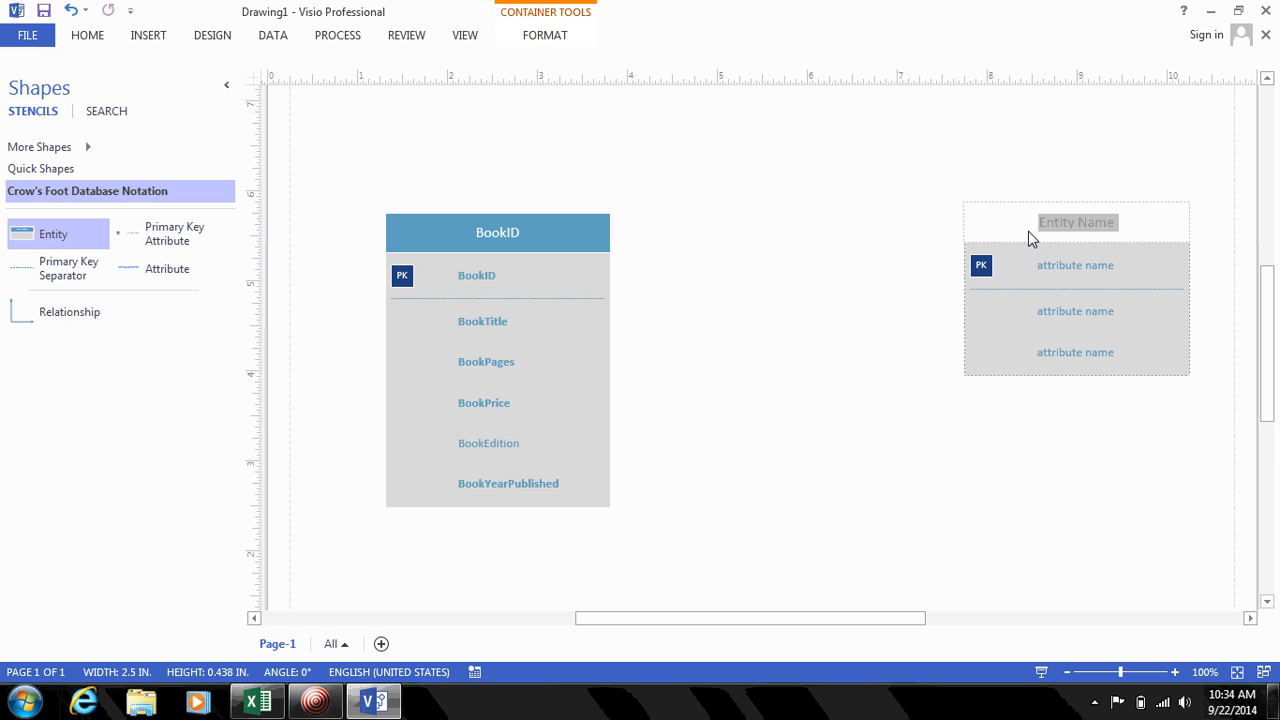
{"action": "type", "text": "aU"}
{"action": "key", "text": "BackSpace"}
{"action": "key", "text": "BackSpace"}
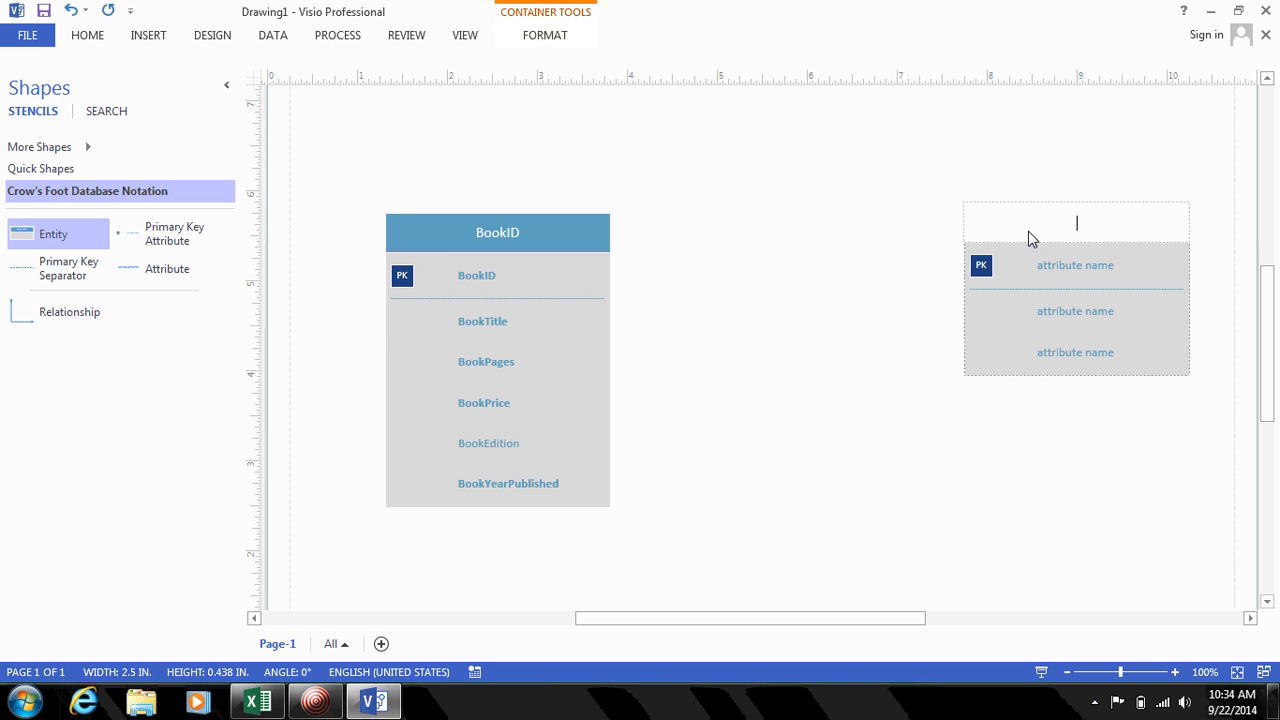
{"action": "type", "text": "Author"}
Step: Name the Author entity's primary key attribute AuthorID
{"action": "double_click", "coordinate": [1088, 270]}
{"action": "type", "text": "Au"}
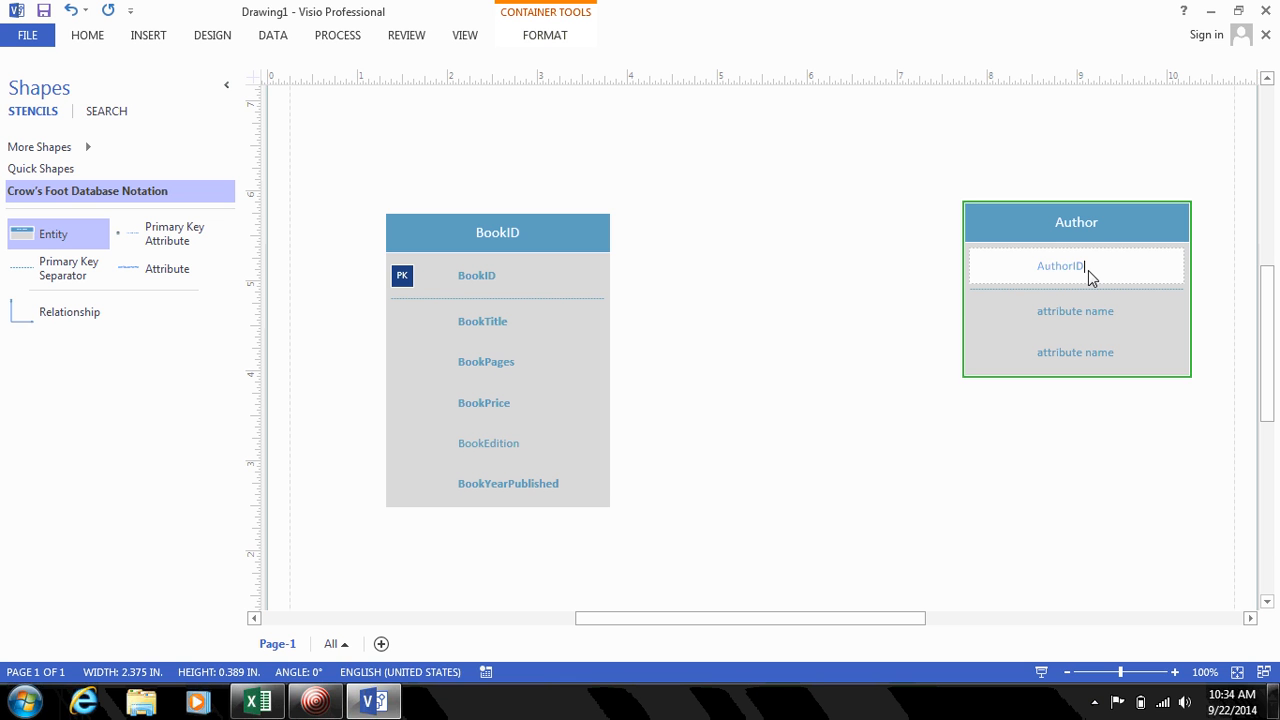
{"action": "left_click", "coordinate": [1042, 432]}
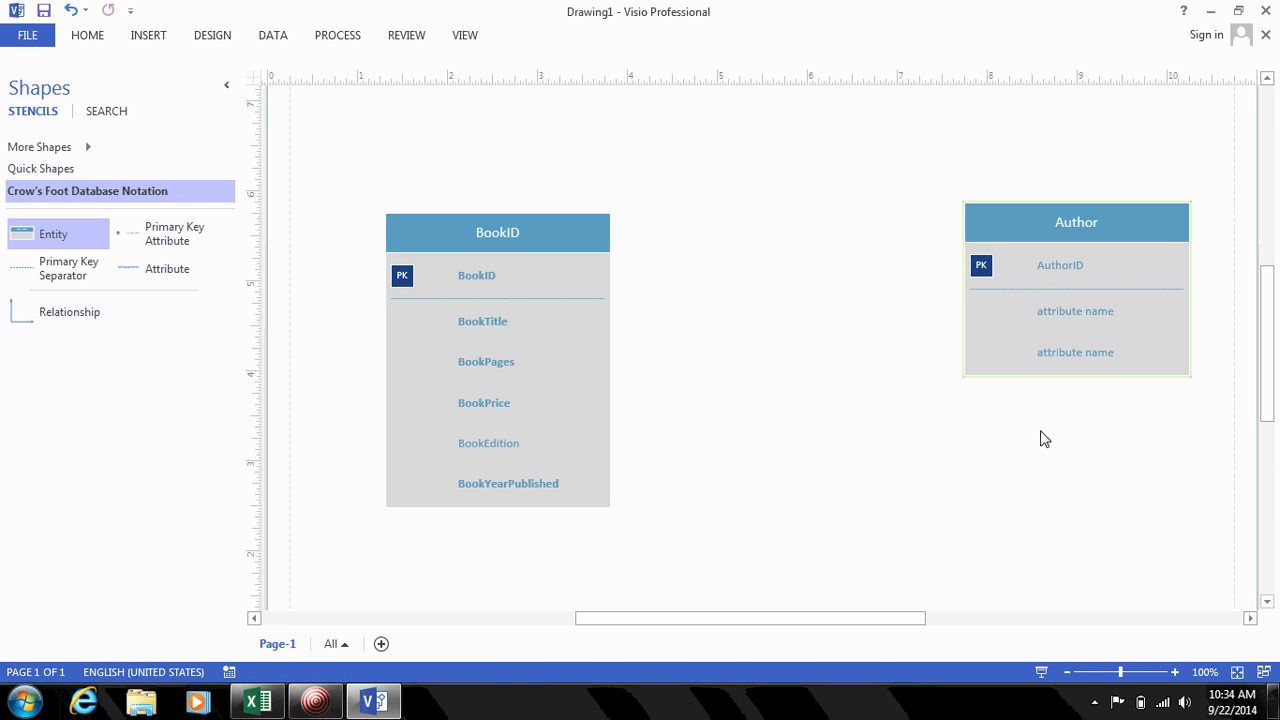
Step: Rename the two placeholder attributes of the Author entity as AuthorLastName and AuthorFirstName
{"action": "double_click", "coordinate": [1098, 318]}
{"action": "type", "text": "Autho"}
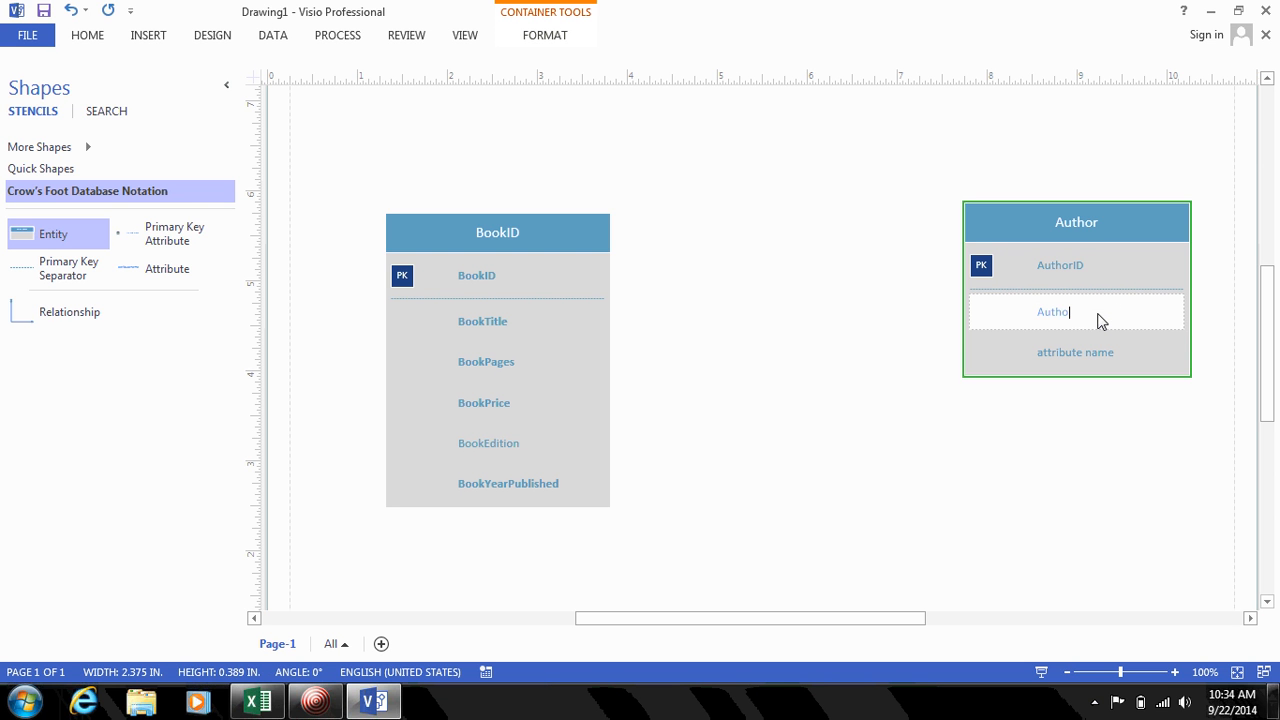
{"action": "type", "text": "rLastName"}
{"action": "double_click", "coordinate": [1071, 352]}
{"action": "type", "text": "A"}
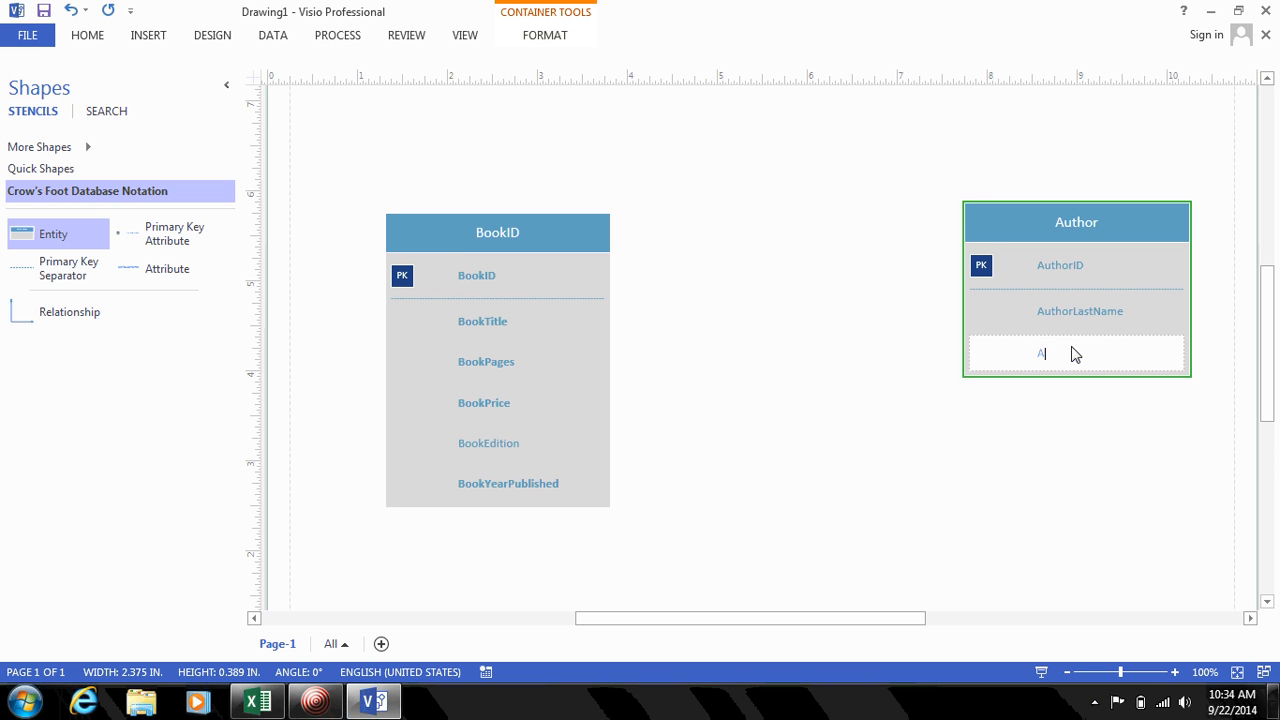
{"action": "type", "text": "uthorFirstName"}
{"action": "left_click", "coordinate": [1116, 405]}
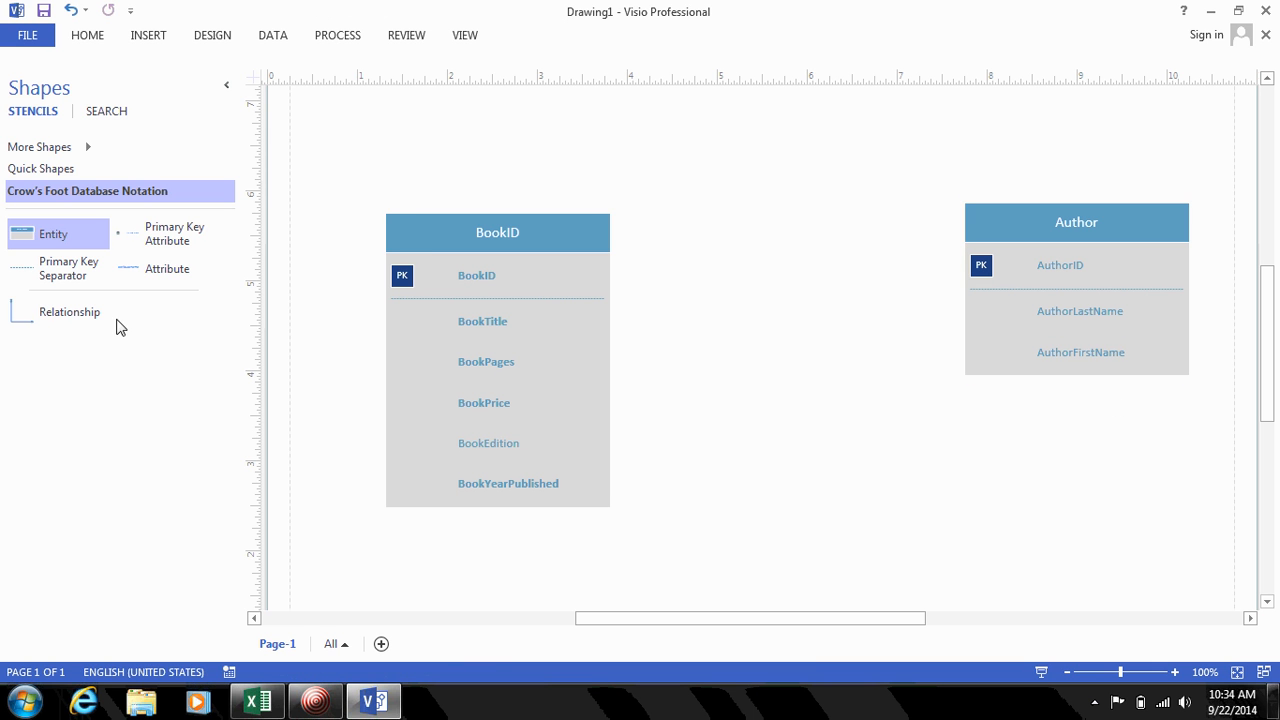
Step: Add an attribute named AuthorMI below AuthorFirstName in the Author entity
{"action": "left_click_drag", "start_coordinate": [166, 274], "coordinate": [1094, 383]}
{"action": "double_click", "coordinate": [1087, 389]}
{"action": "type", "text": "A"}
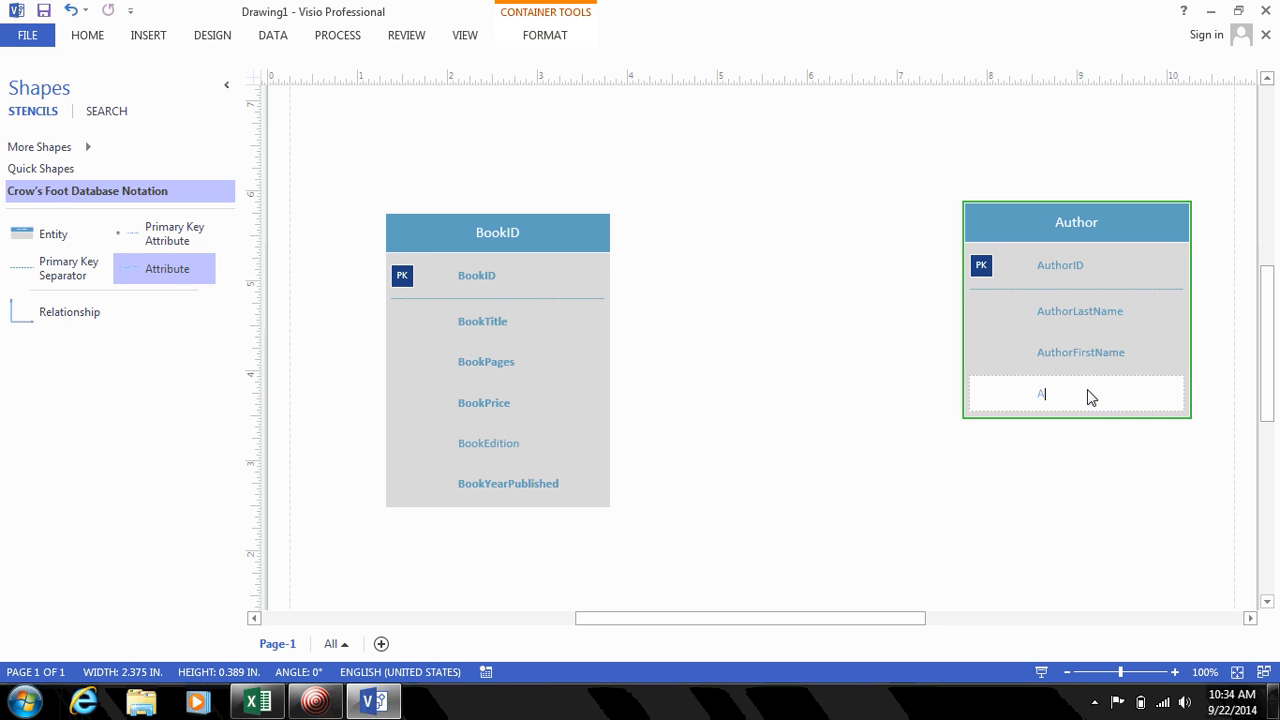
{"action": "type", "text": "uthorMI"}
{"action": "left_click", "coordinate": [1062, 514]}
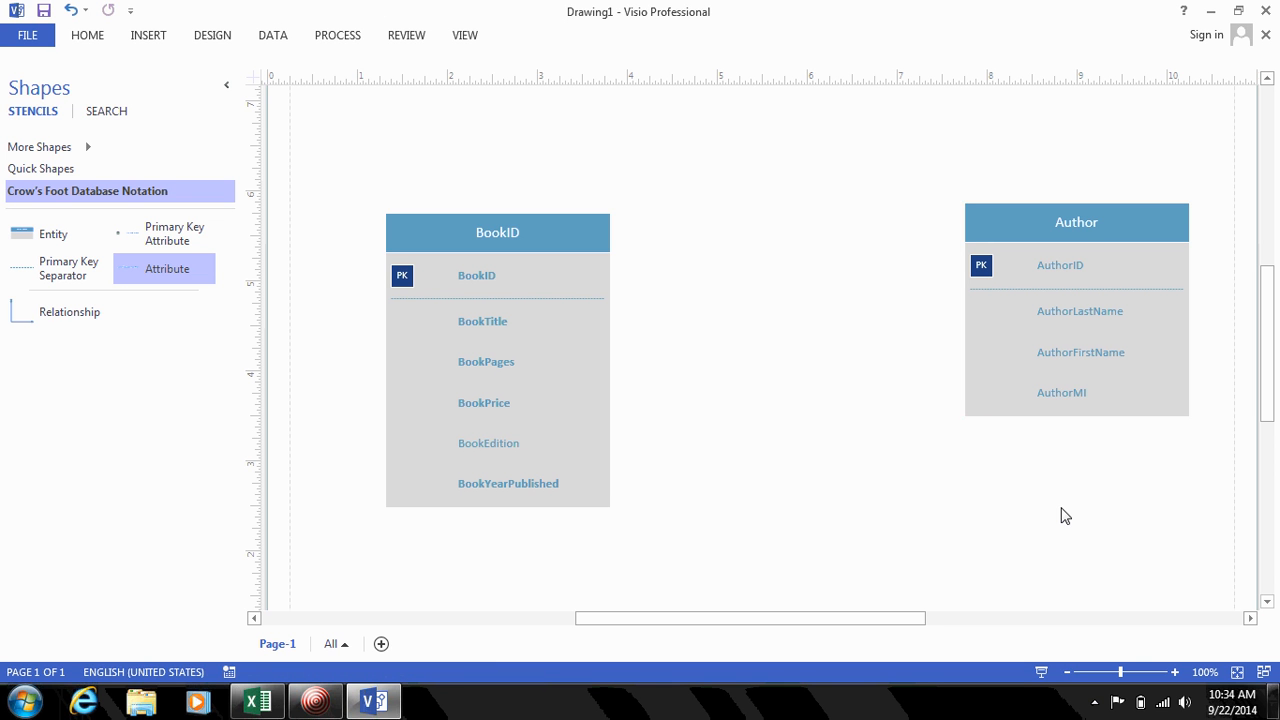
{"action": "left_click", "coordinate": [1063, 392]}
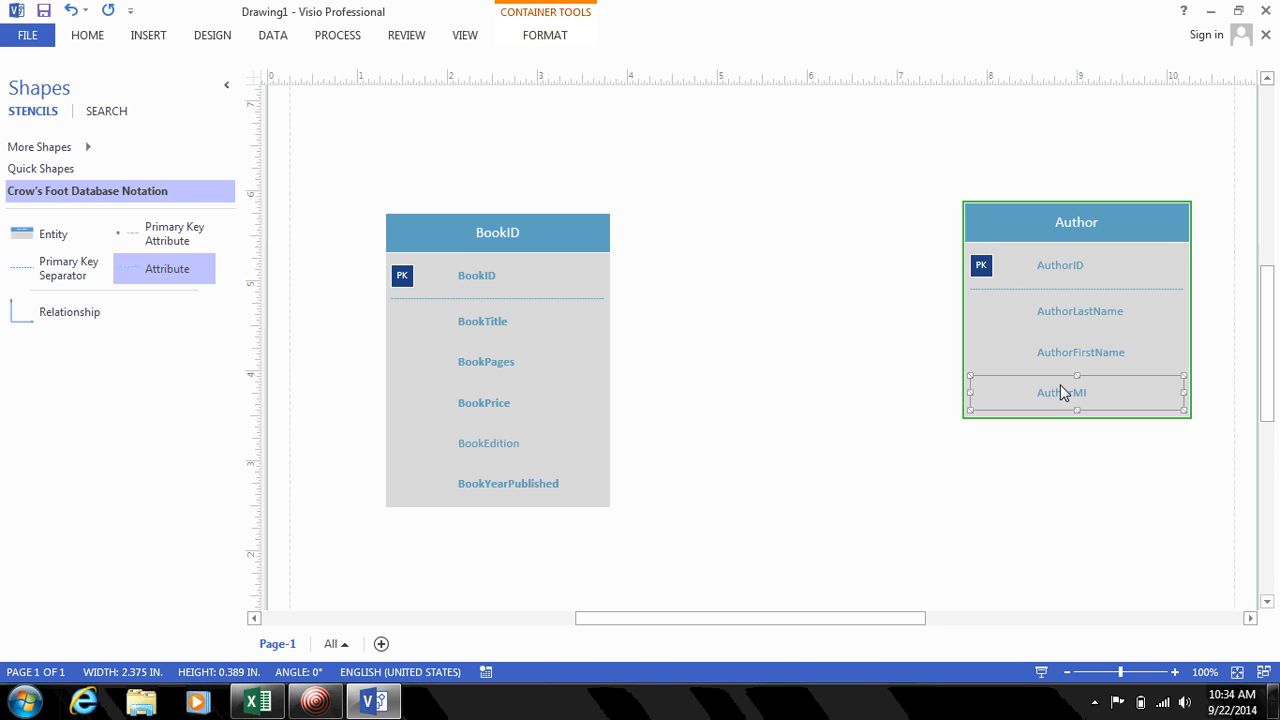
{"action": "left_click", "coordinate": [1126, 224]}
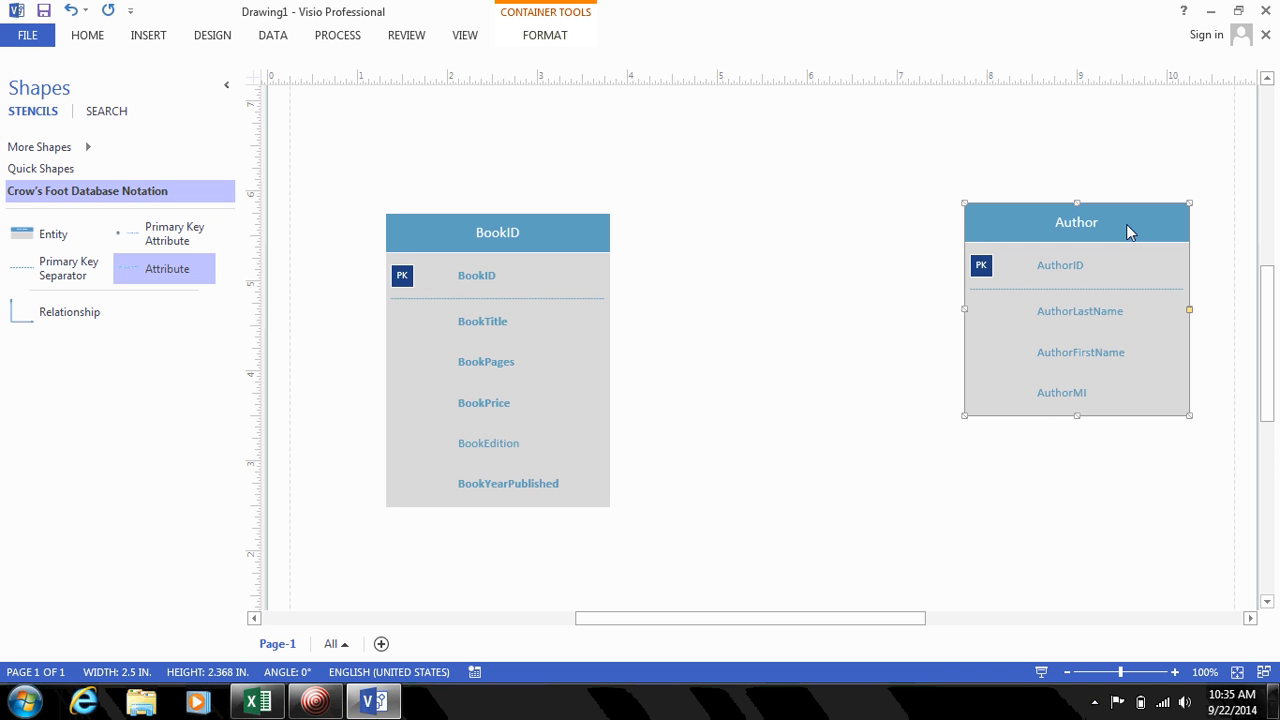
{"action": "left_click", "coordinate": [1027, 481]}
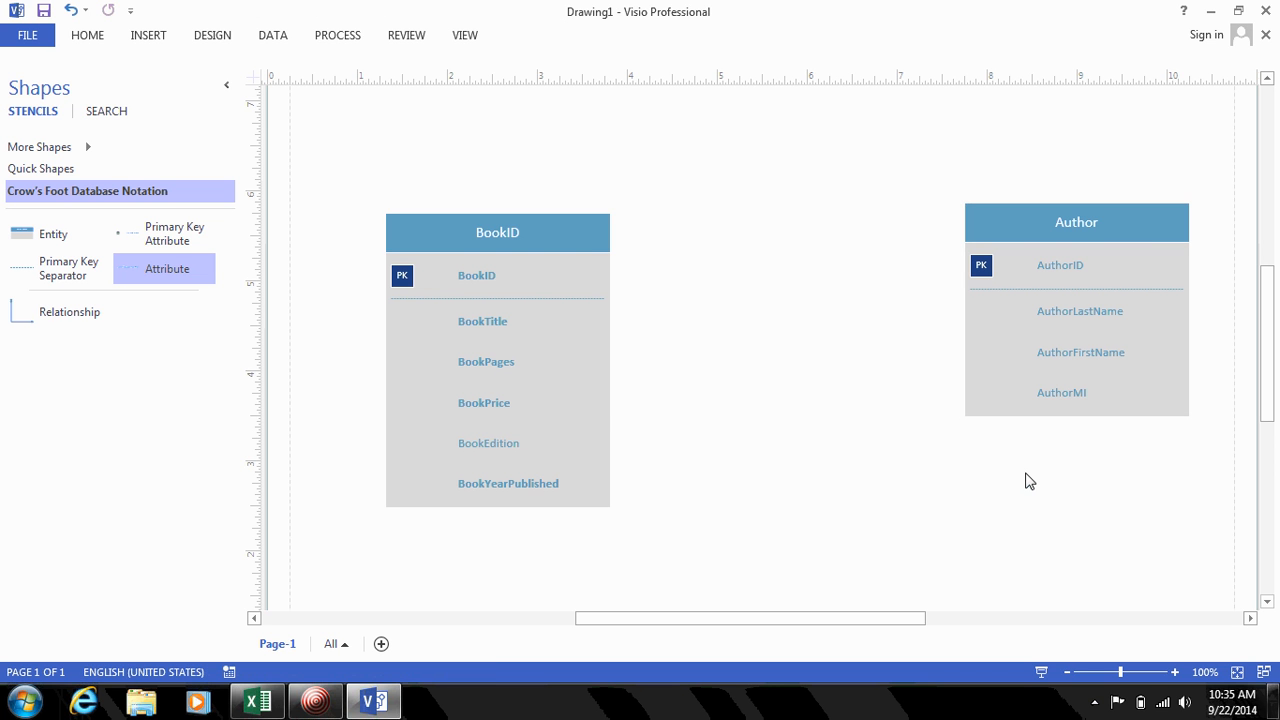
{"action": "left_click", "coordinate": [1035, 229]}
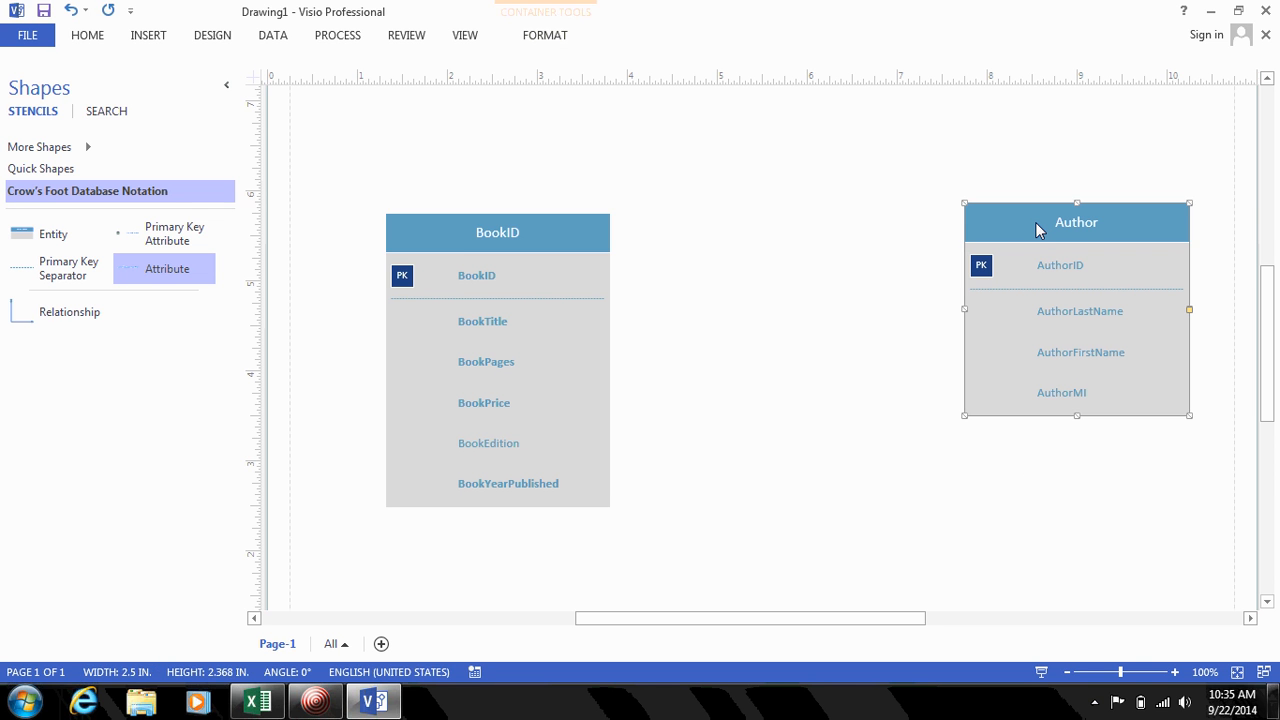
Step: Mark the AuthorID and AuthorLastName attributes of the Author entity as required
{"action": "left_click", "coordinate": [1069, 270]}
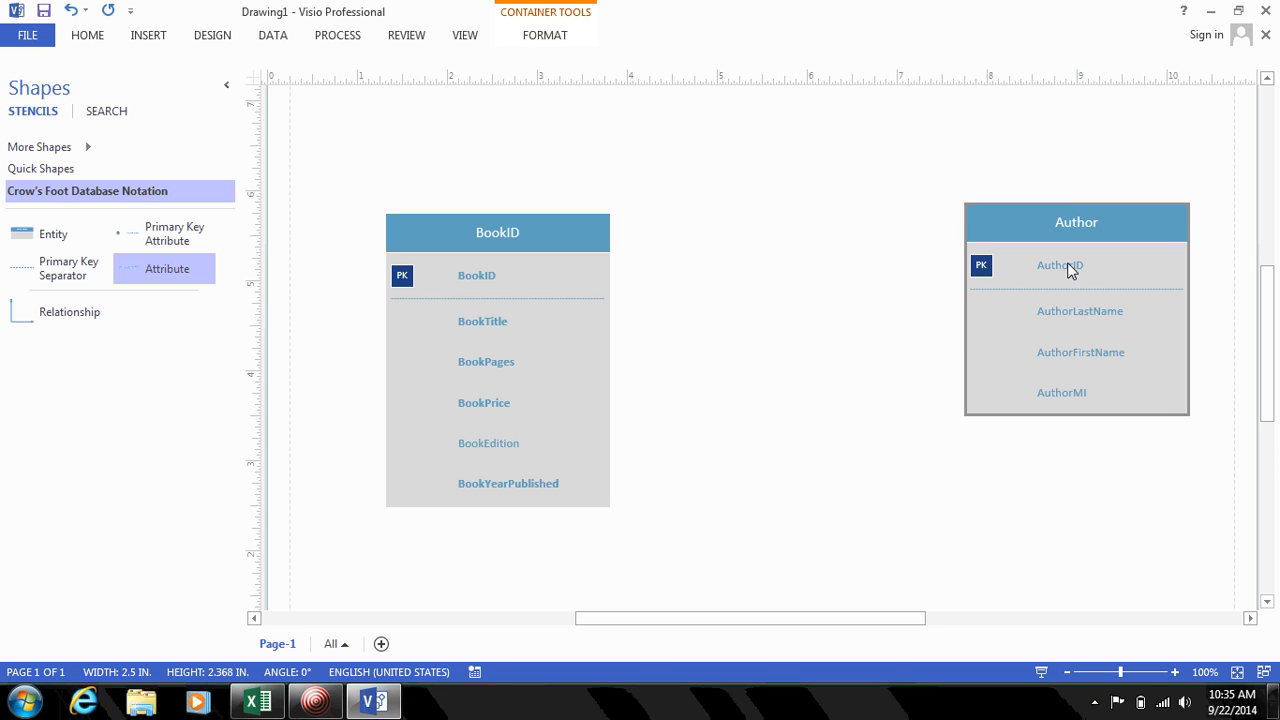
{"action": "left_click", "coordinate": [1069, 270]}
{"action": "right_click", "coordinate": [1070, 266]}
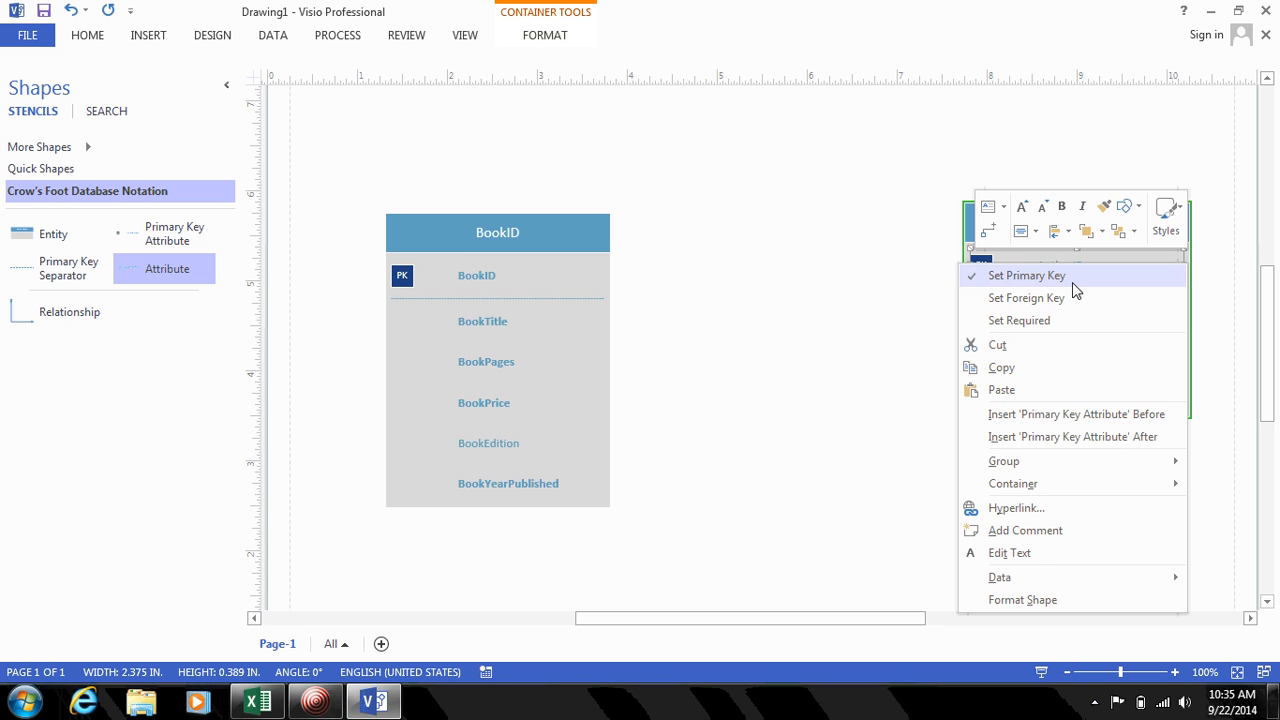
{"action": "left_click", "coordinate": [1019, 320]}
{"action": "left_click", "coordinate": [1057, 319]}
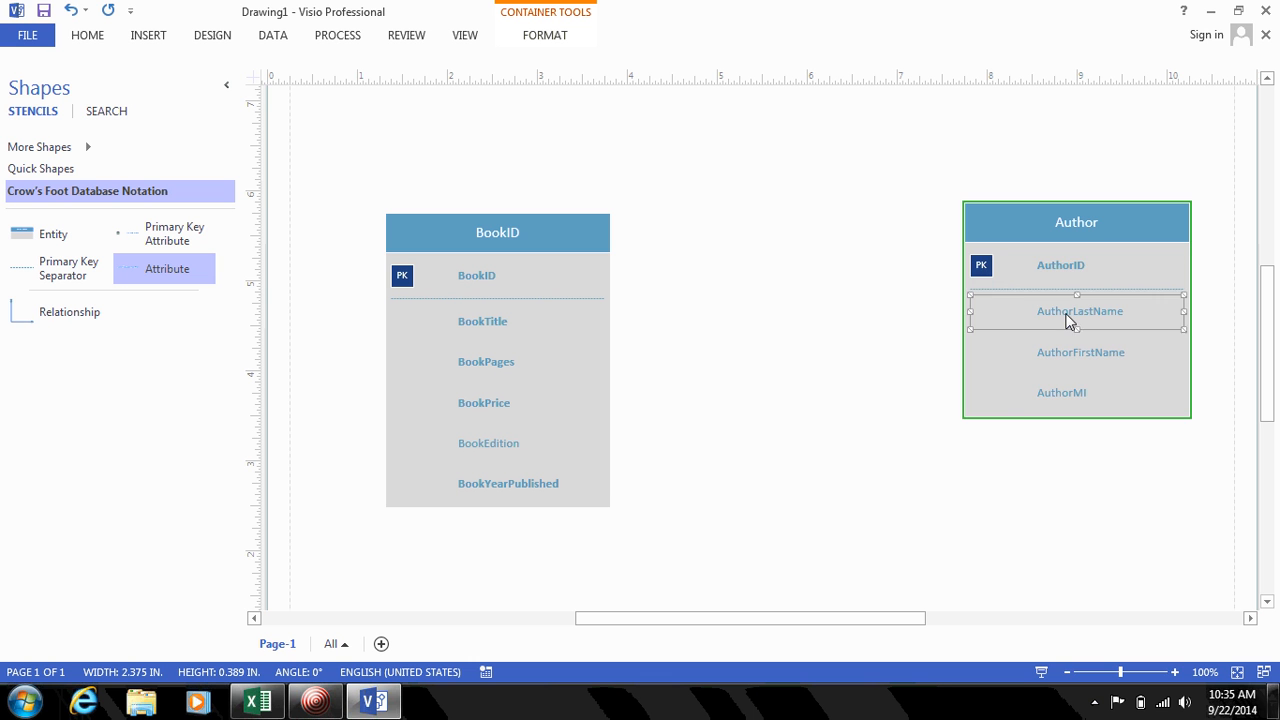
{"action": "right_click", "coordinate": [1066, 318]}
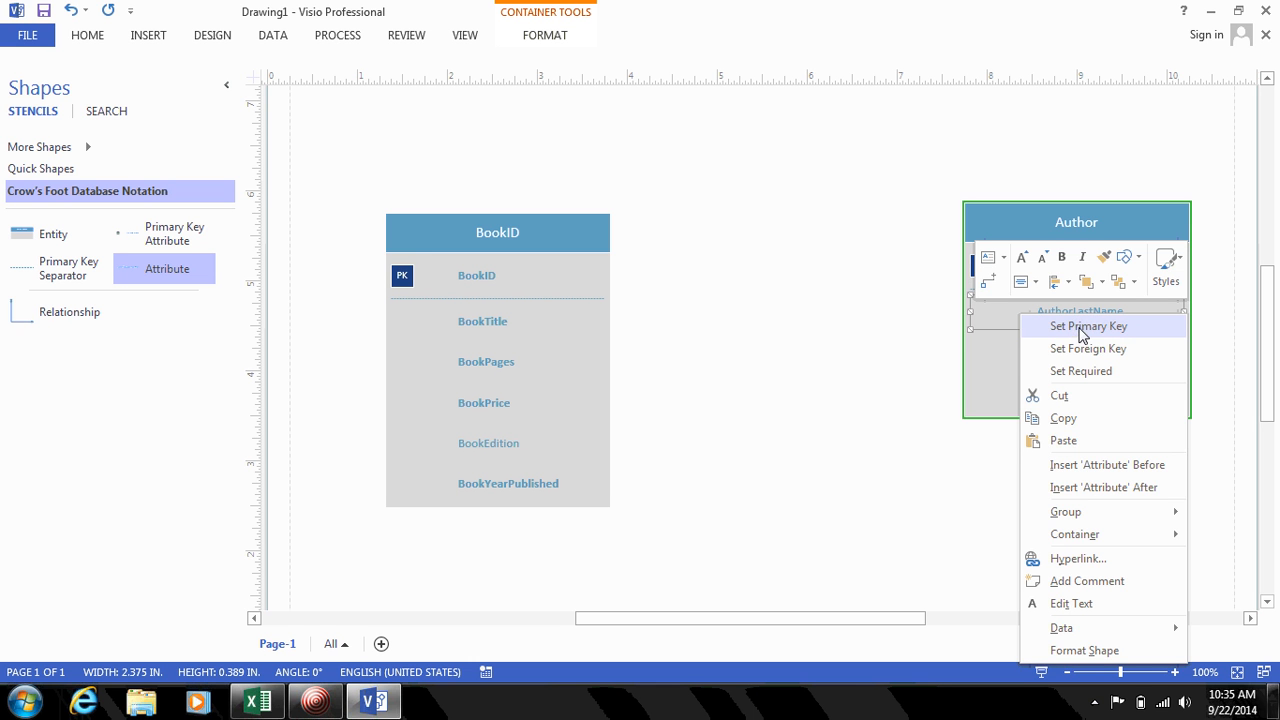
{"action": "left_click", "coordinate": [1084, 371]}
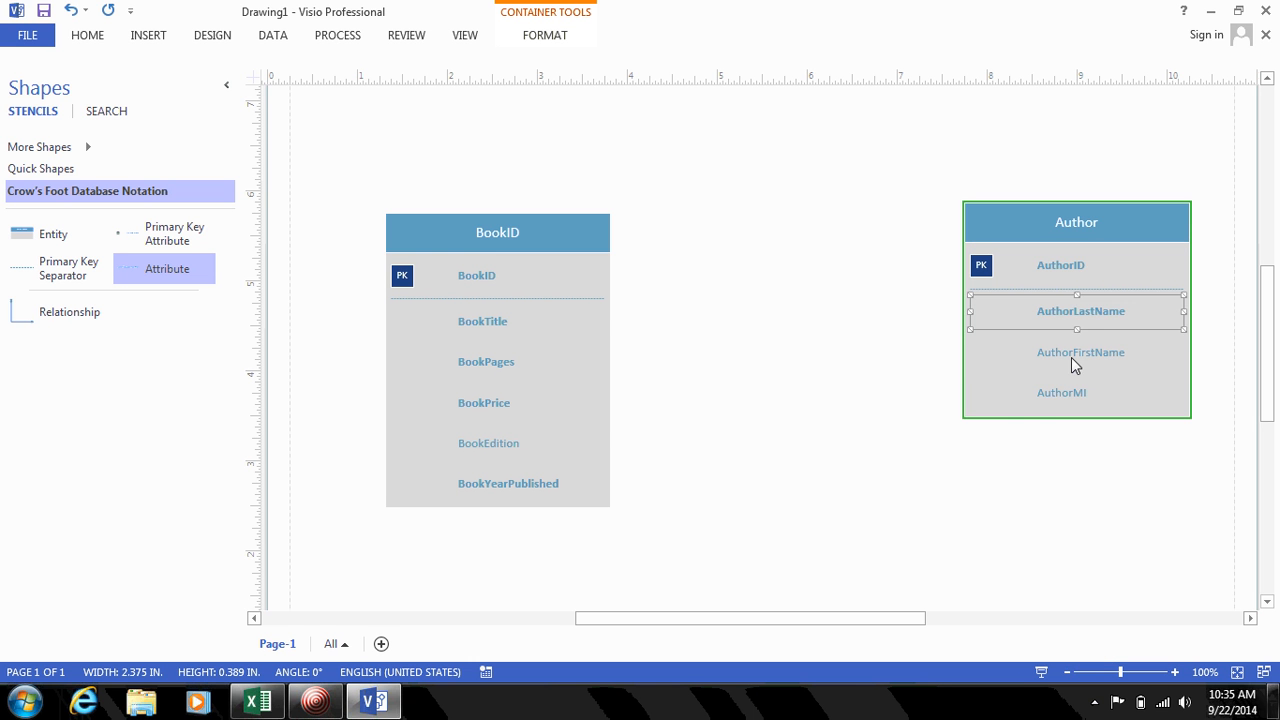
Step: Mark the AuthorFirstName attribute of the Author entity as required
{"action": "left_click", "coordinate": [1071, 357]}
{"action": "right_click", "coordinate": [1071, 357]}
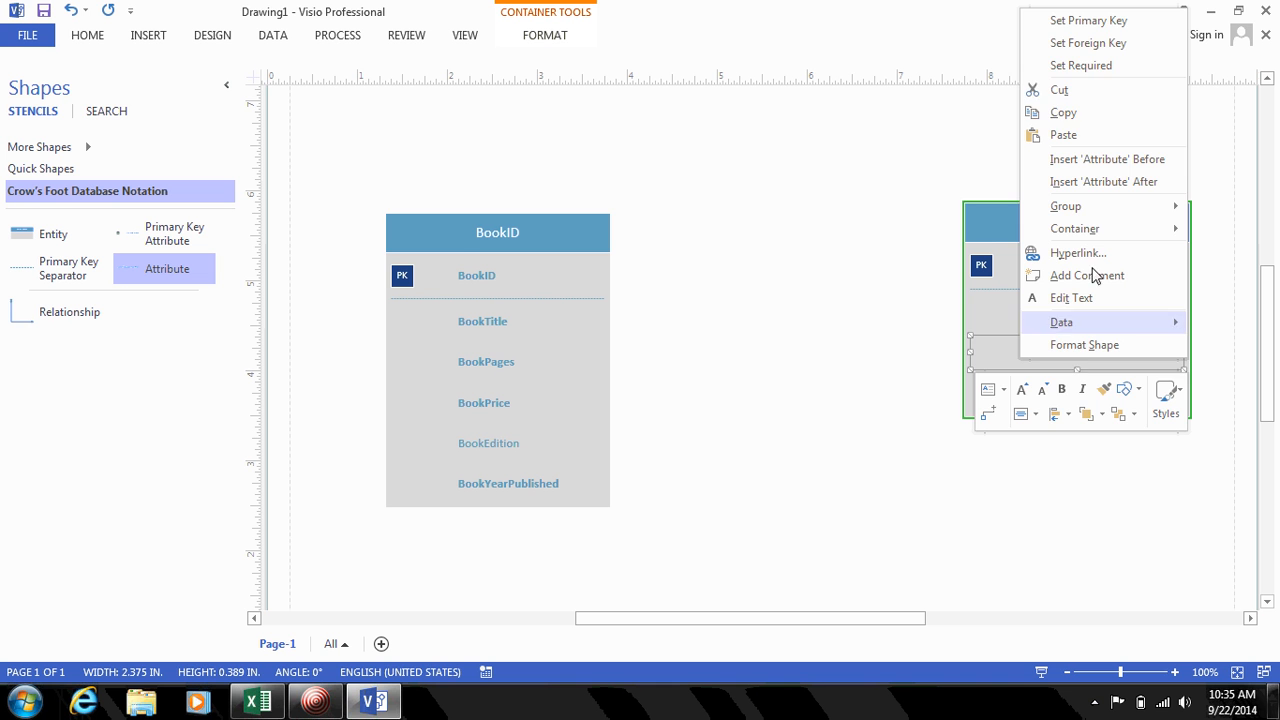
{"action": "left_click", "coordinate": [1106, 63]}
{"action": "left_click", "coordinate": [789, 354]}
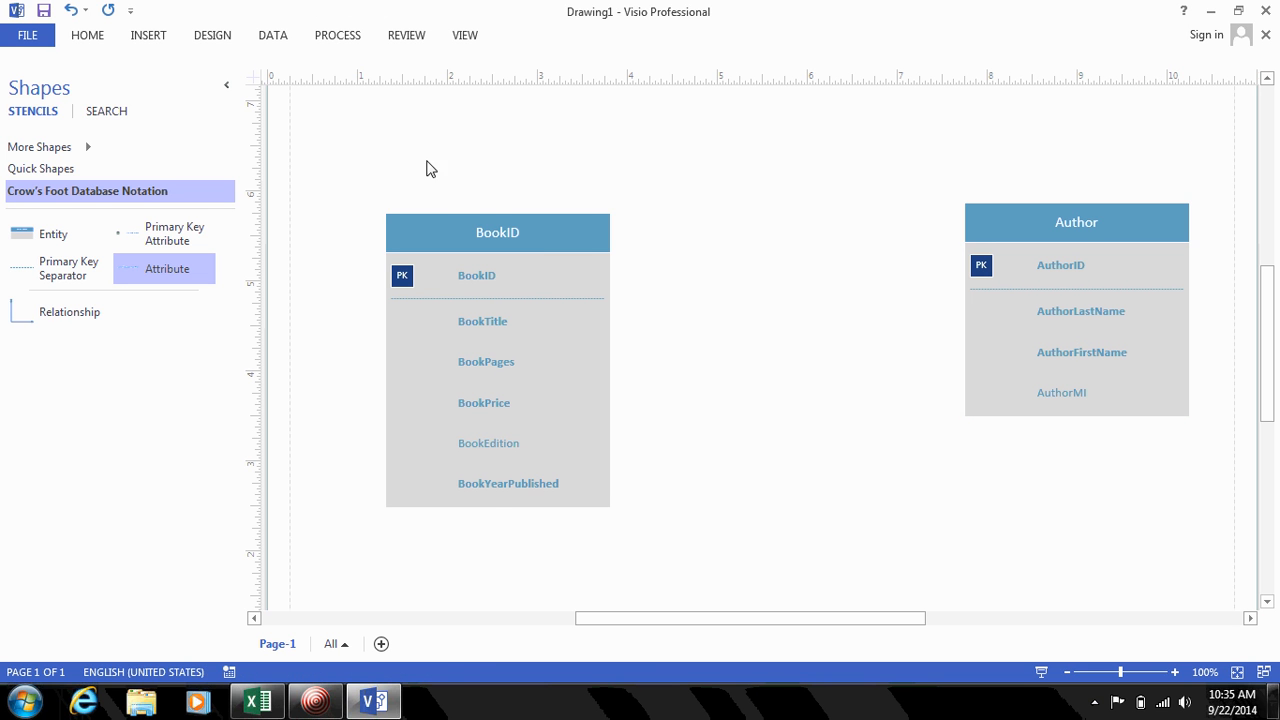
Step: Move the BookID entity further left and slightly up, roughly level with the Author entity
{"action": "left_click", "coordinate": [463, 240]}
{"action": "key", "text": "Left"}
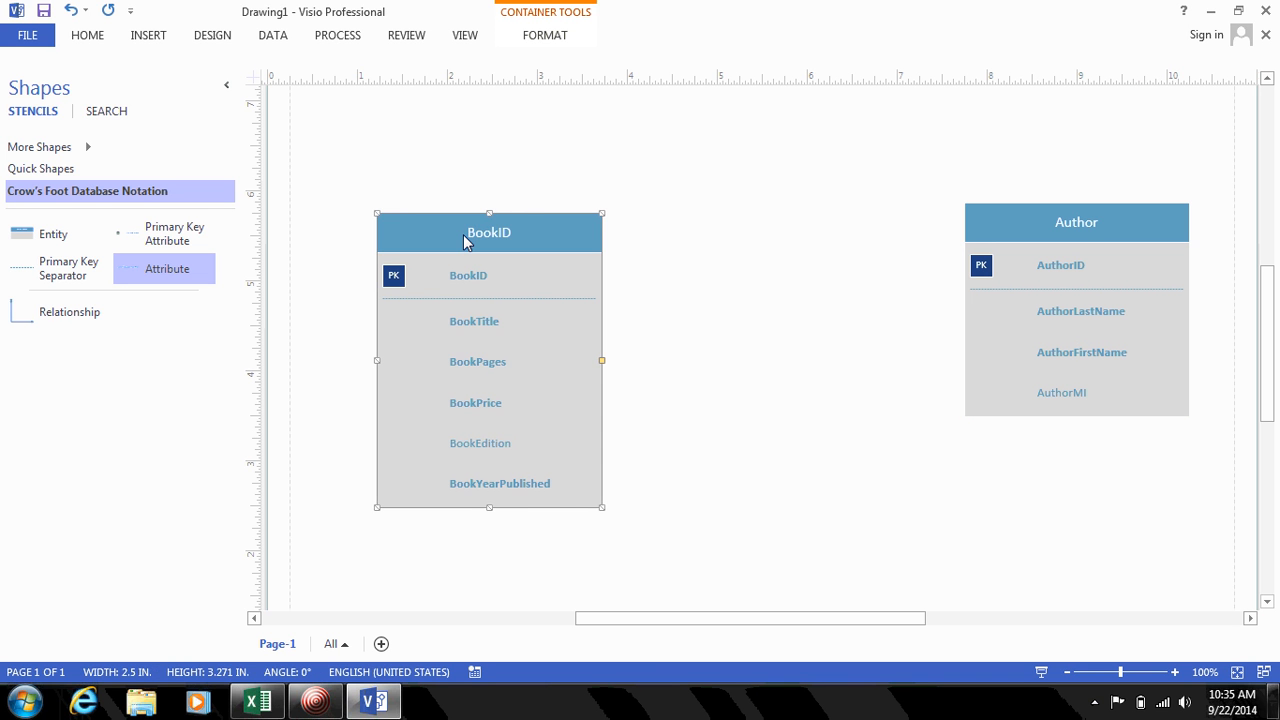
{"action": "key", "text": "Left"}
{"action": "key", "text": "Left"}
{"action": "key", "text": "Left"}
{"action": "key", "text": "Left"}
{"action": "key", "text": "Up"}
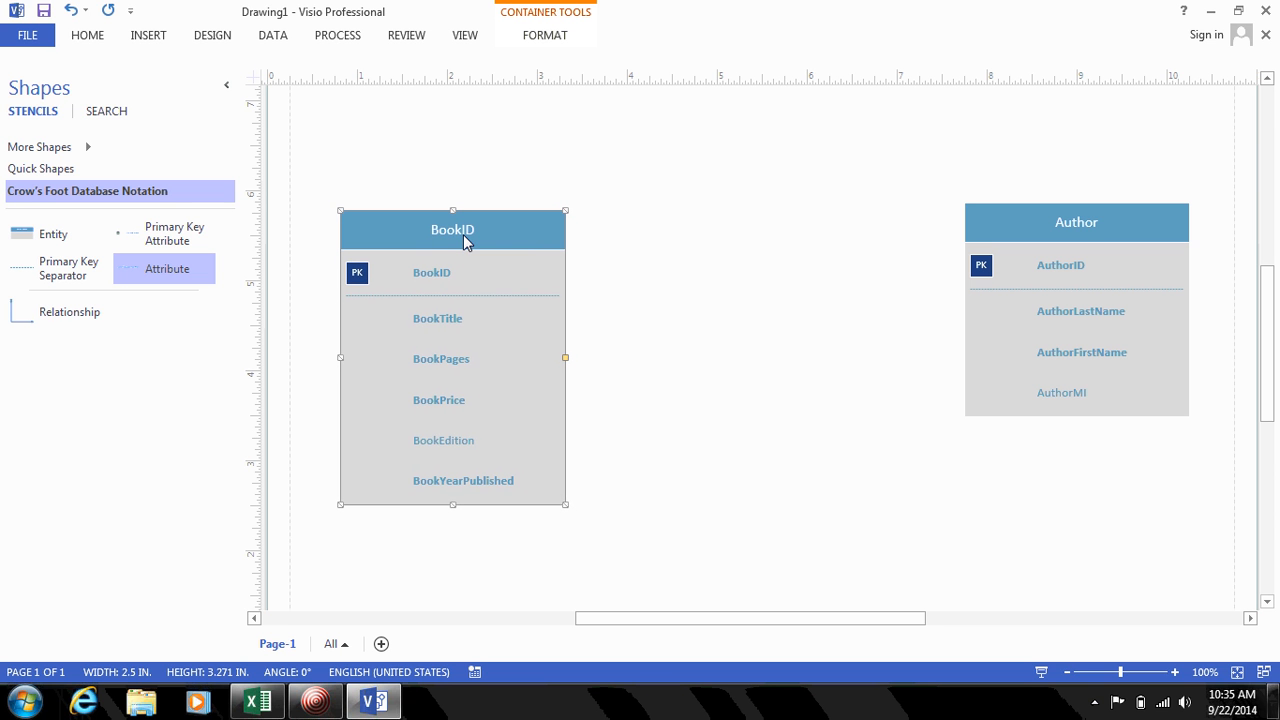
{"action": "key", "text": "Up"}
{"action": "key", "text": "Up"}
{"action": "key", "text": "Up"}
{"action": "key", "text": "Up"}
{"action": "key", "text": "Left"}
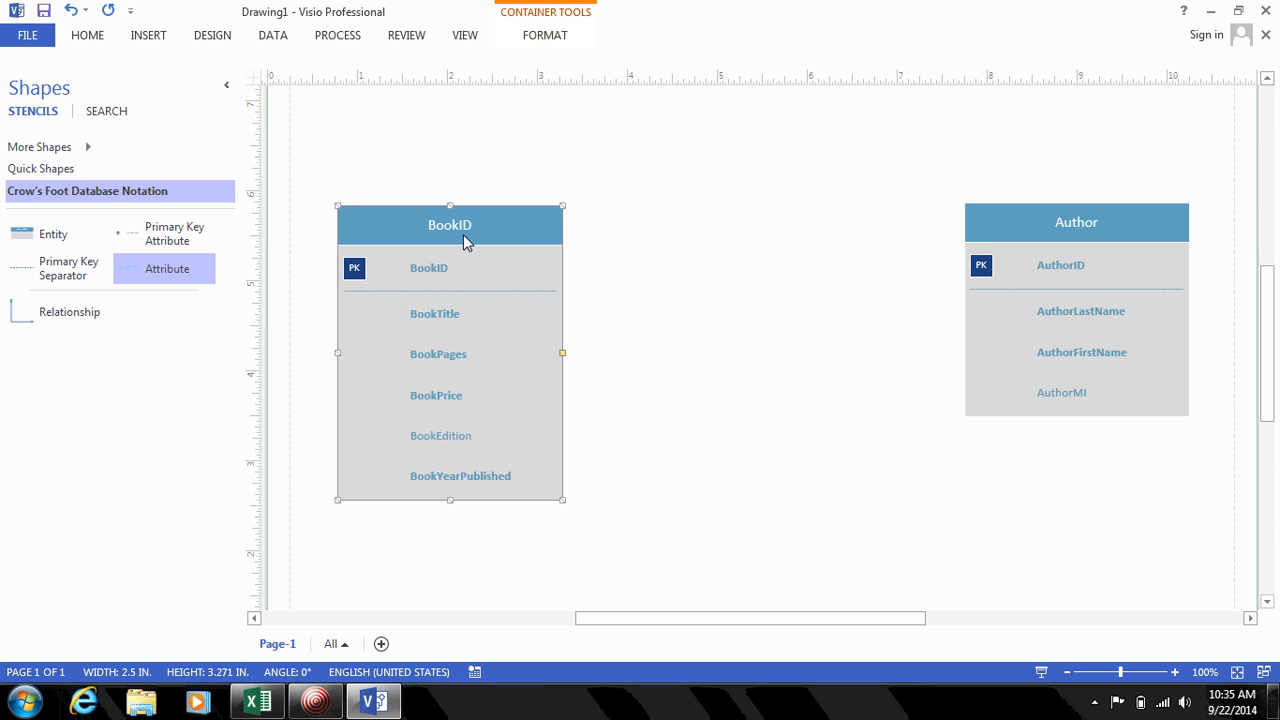
{"action": "key", "text": "Left"}
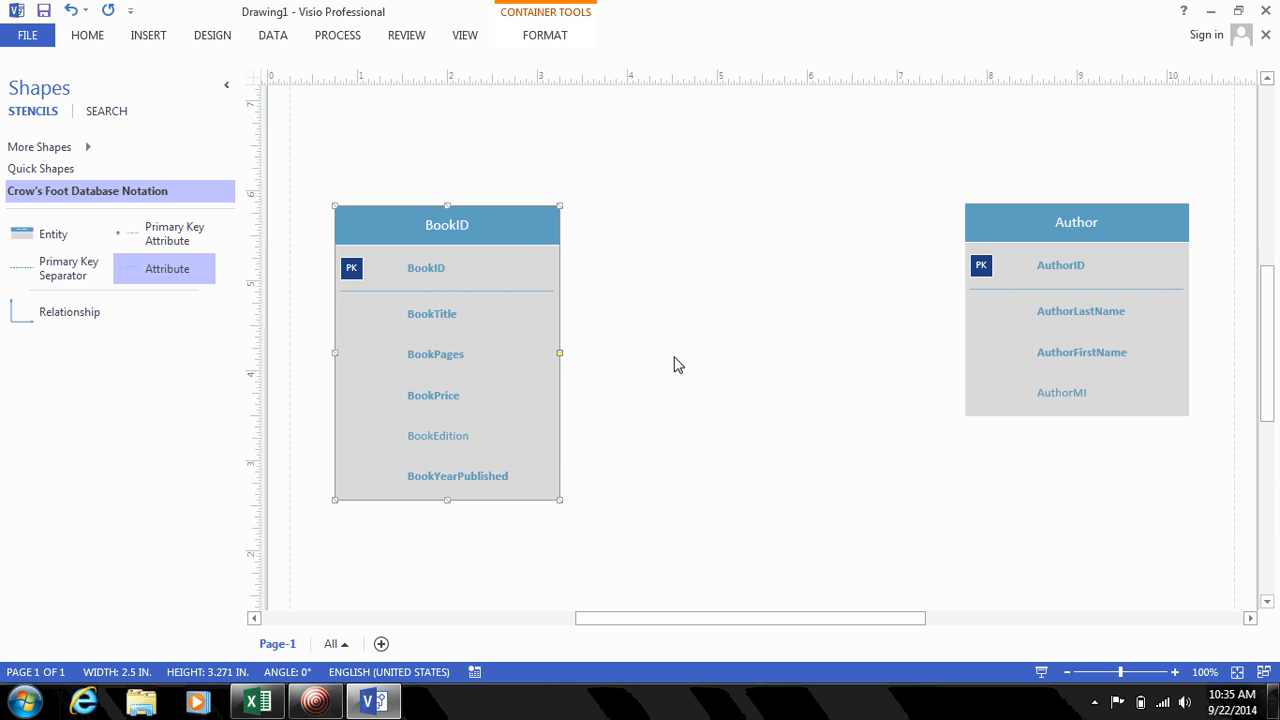
Step: Rename the BookID entity as Book, leaving its BookID attribute as it is
{"action": "double_click", "coordinate": [517, 227]}
{"action": "left_click", "coordinate": [517, 227]}
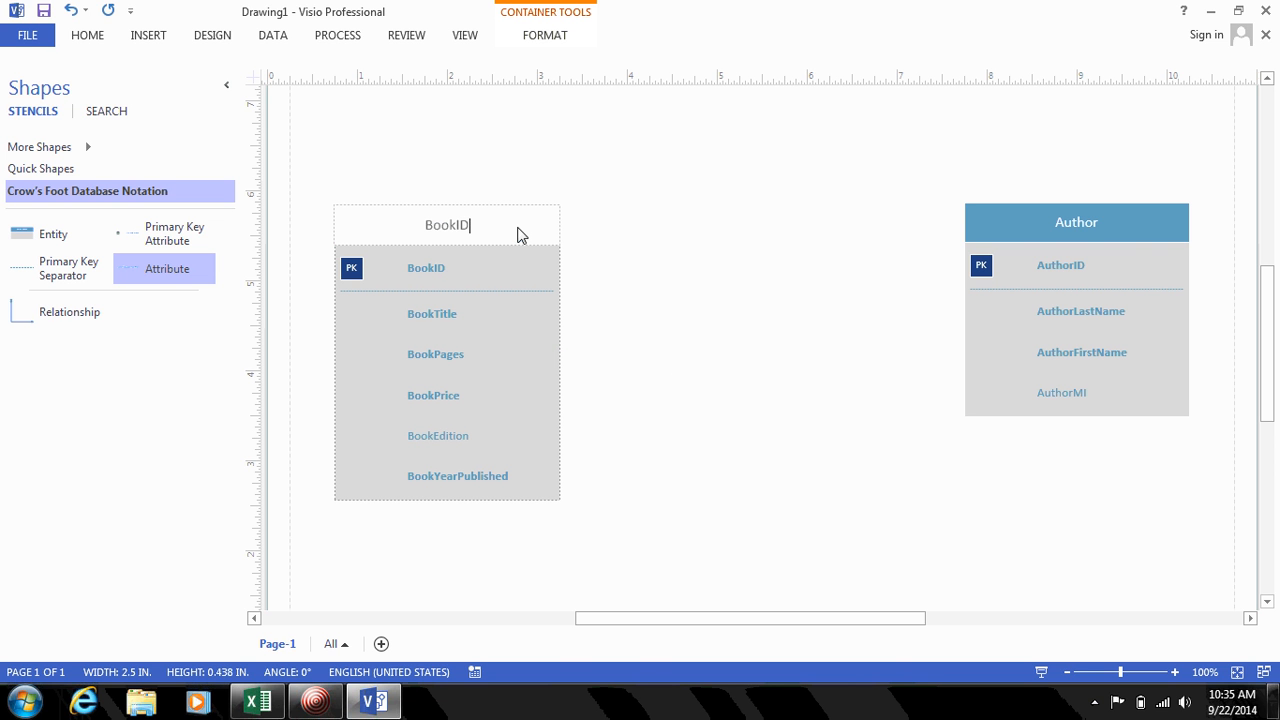
{"action": "key", "text": "BackSpace"}
{"action": "key", "text": "BackSpace"}
{"action": "left_click", "coordinate": [669, 389]}
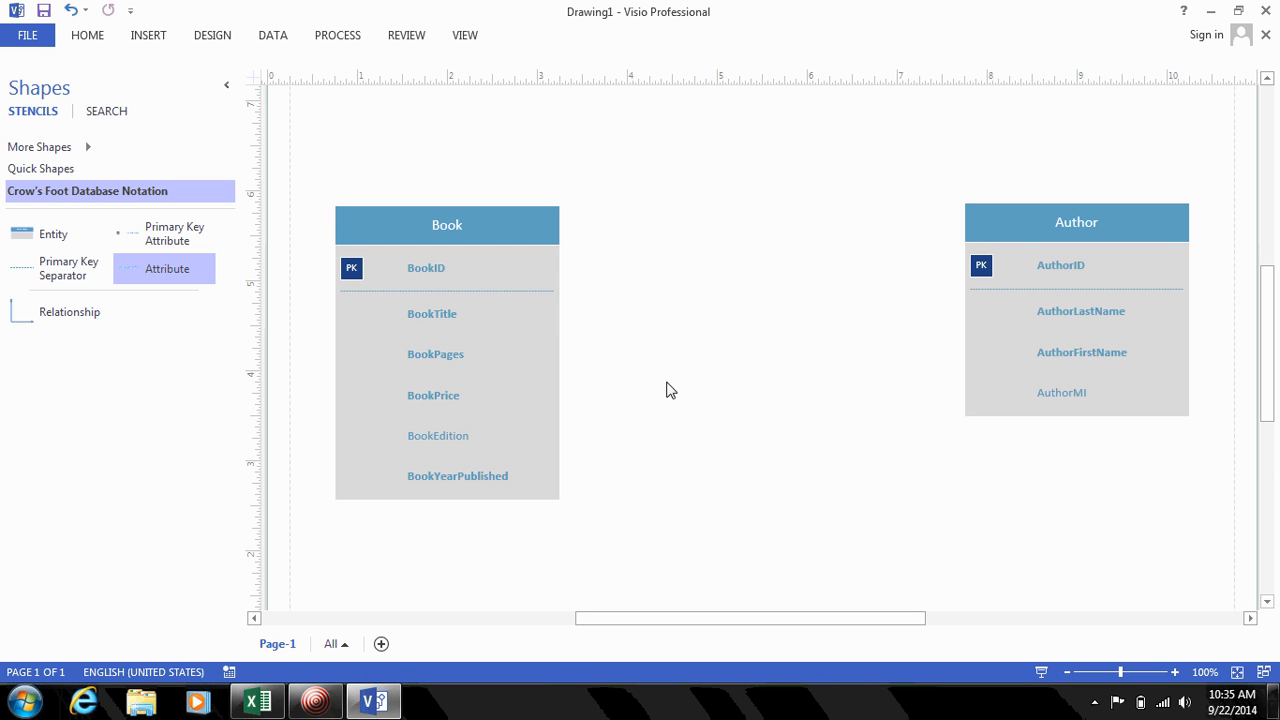
Step: Add a new entity between the Book and Author entities and name it BookAuthor
{"action": "left_click_drag", "start_coordinate": [26, 232], "coordinate": [770, 260]}
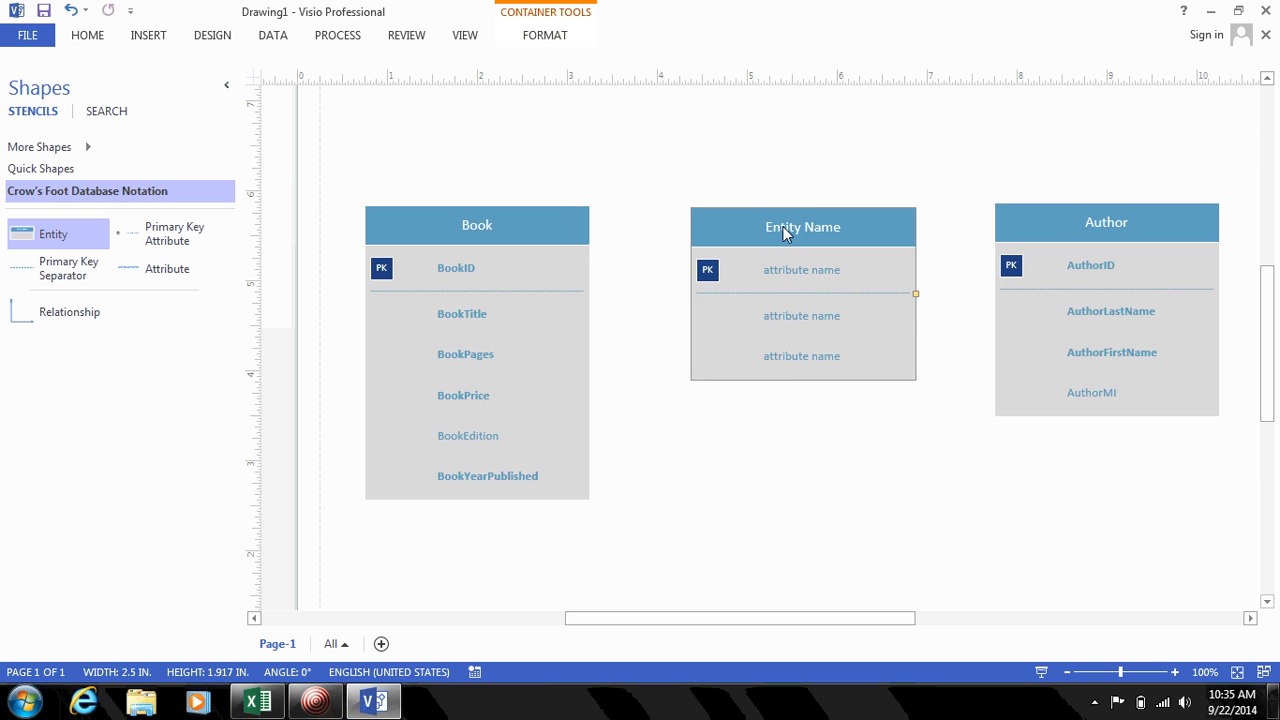
{"action": "double_click", "coordinate": [785, 229]}
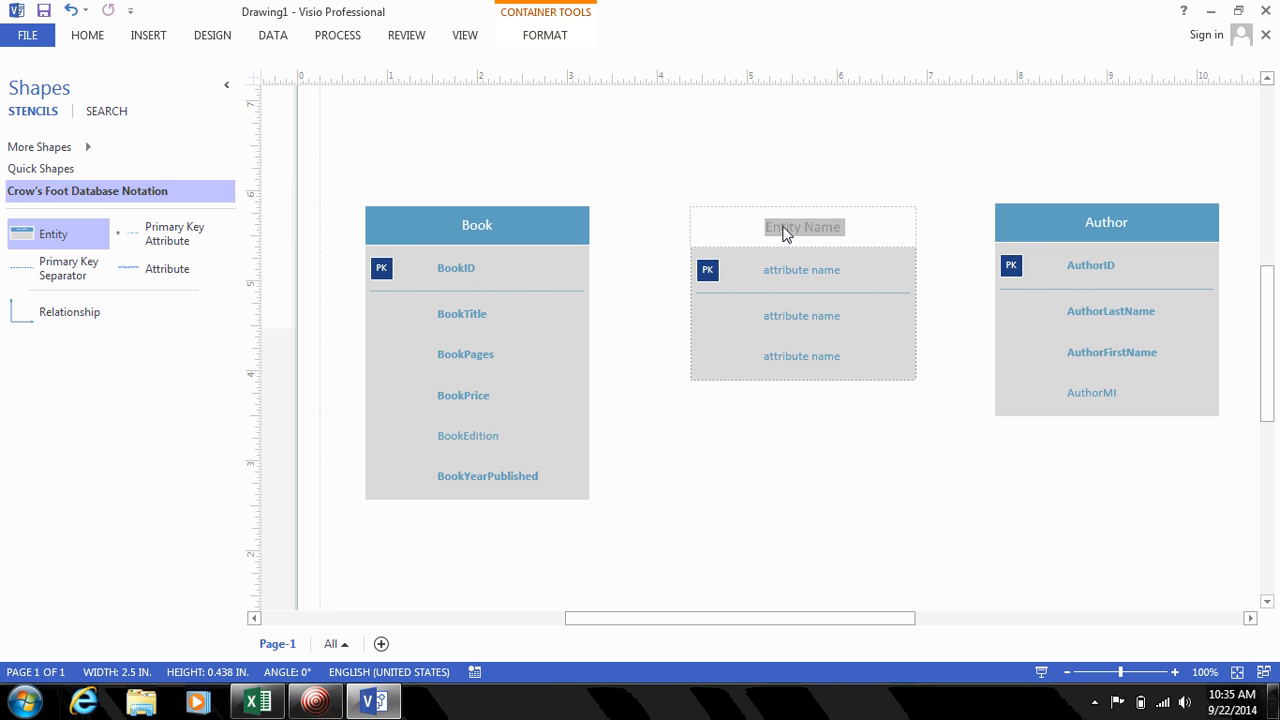
{"action": "type", "text": "BookAuthor"}
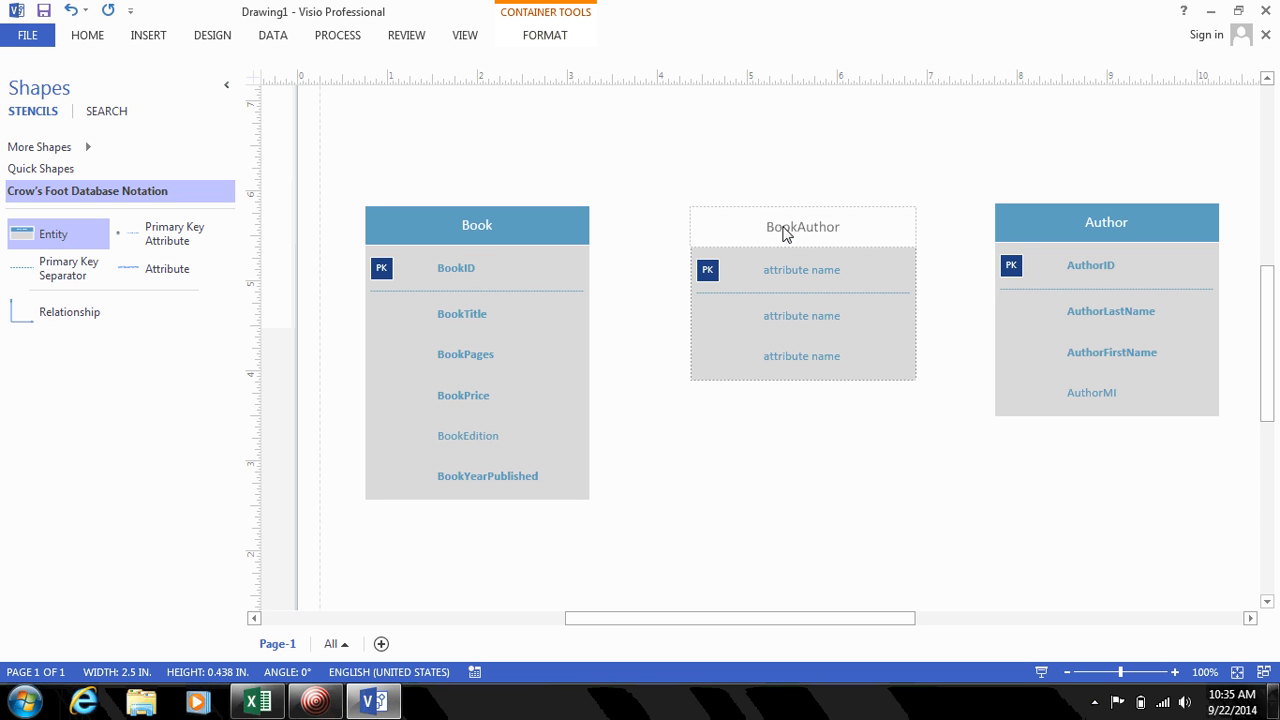
{"action": "left_click", "coordinate": [804, 451]}
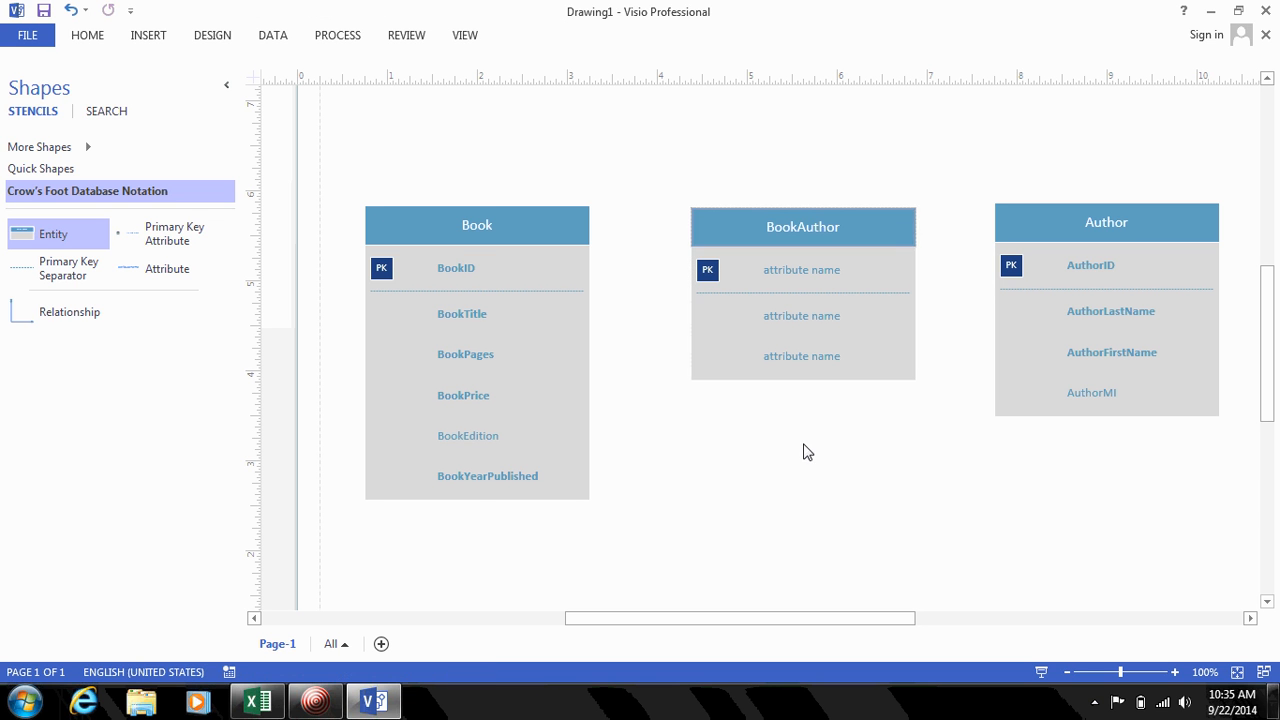
Step: Shift the Book entity to the left to widen its gap from the BookAuthor entity
{"action": "left_click_drag", "start_coordinate": [518, 213], "coordinate": [504, 221]}
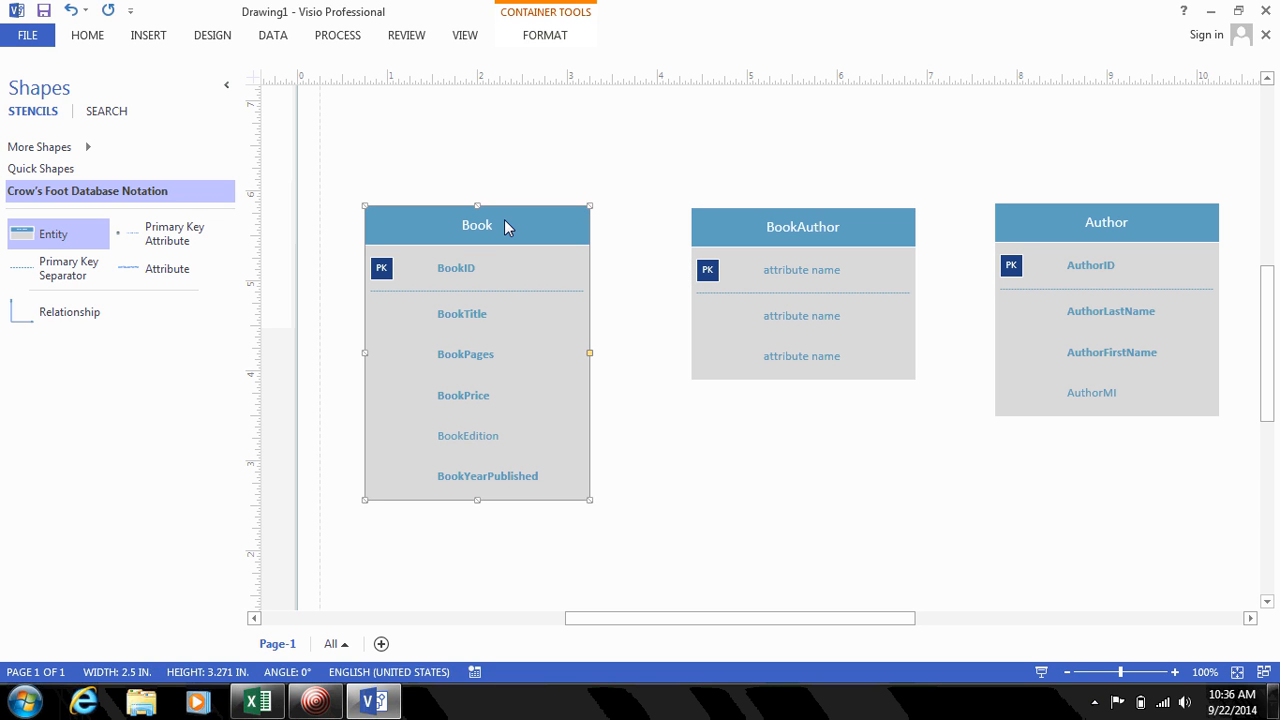
{"action": "key", "text": "Left"}
{"action": "key", "text": "Left"}
{"action": "key", "text": "Left"}
{"action": "key", "text": "Left"}
{"action": "key", "text": "Left"}
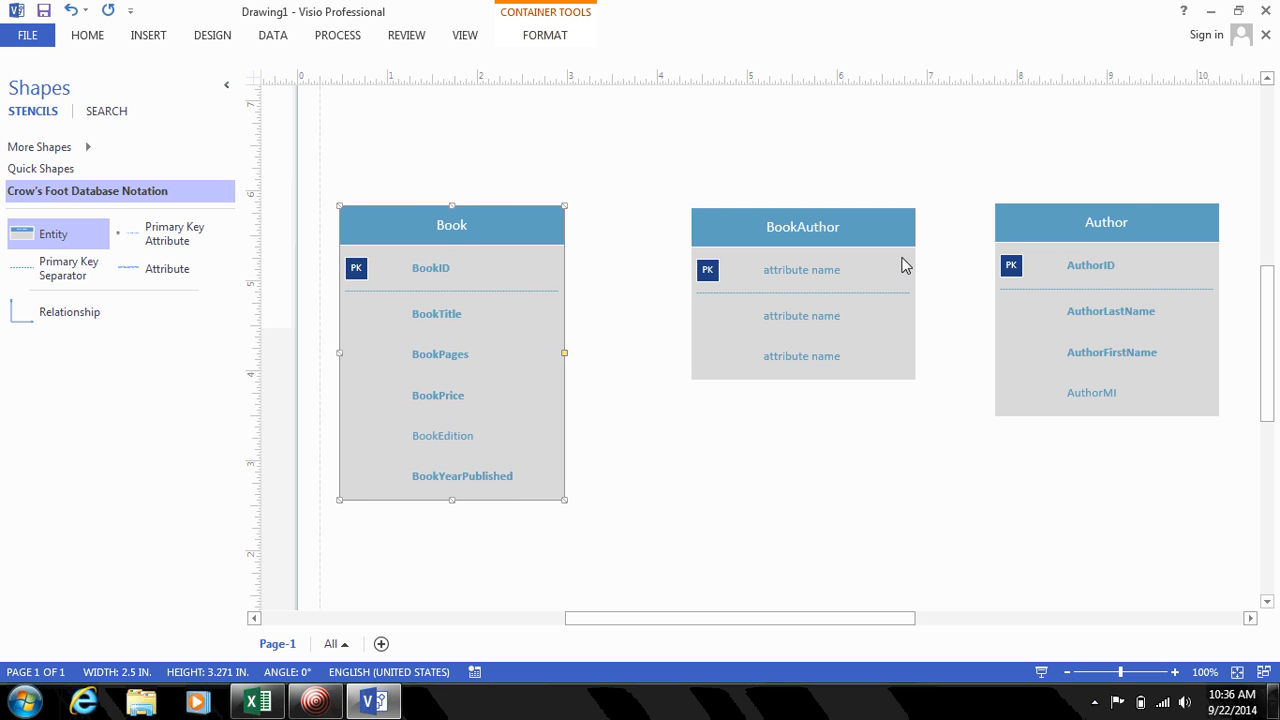
Step: Shift the Author entity to the right, away from the BookAuthor entity
{"action": "left_click", "coordinate": [1123, 222]}
{"action": "key", "text": "Right"}
{"action": "key", "text": "Right"}
{"action": "key", "text": "Right"}
{"action": "key", "text": "Right"}
{"action": "key", "text": "Right"}
{"action": "key", "text": "Right"}
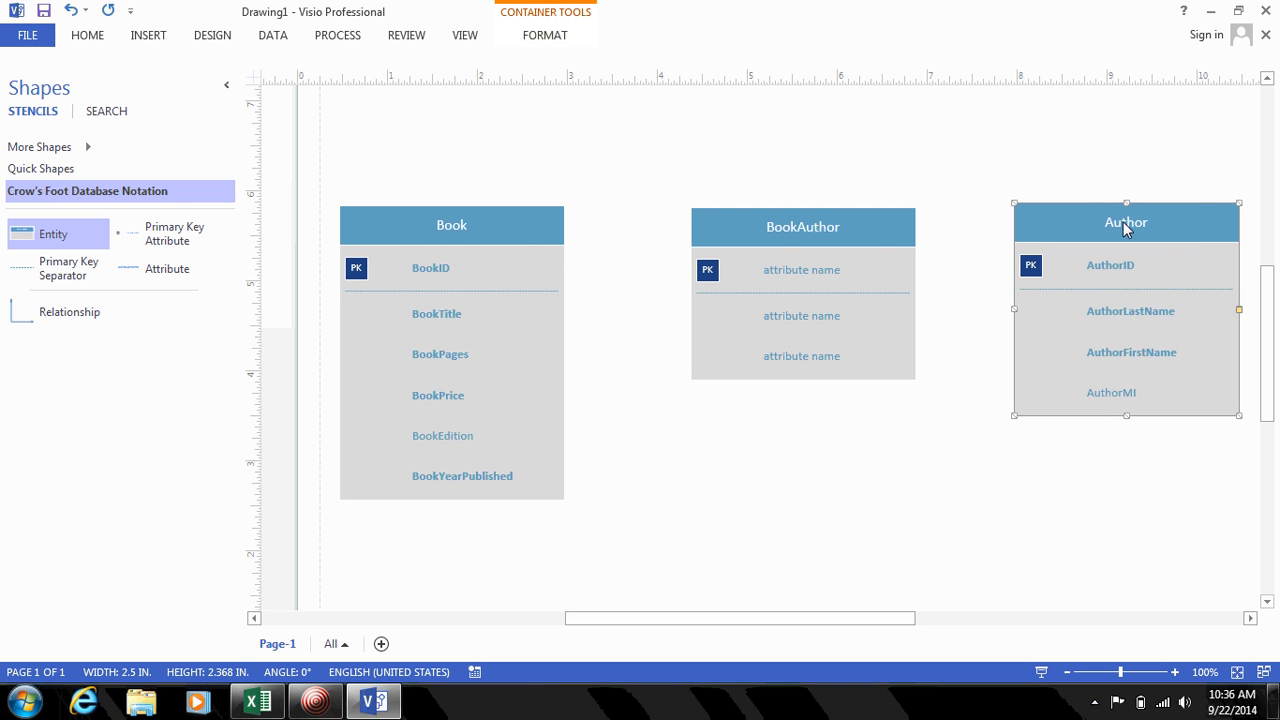
{"action": "left_click", "coordinate": [786, 477]}
Step: Nudge the BookAuthor entity left so it sits midway between Book and Author
{"action": "left_click", "coordinate": [782, 232]}
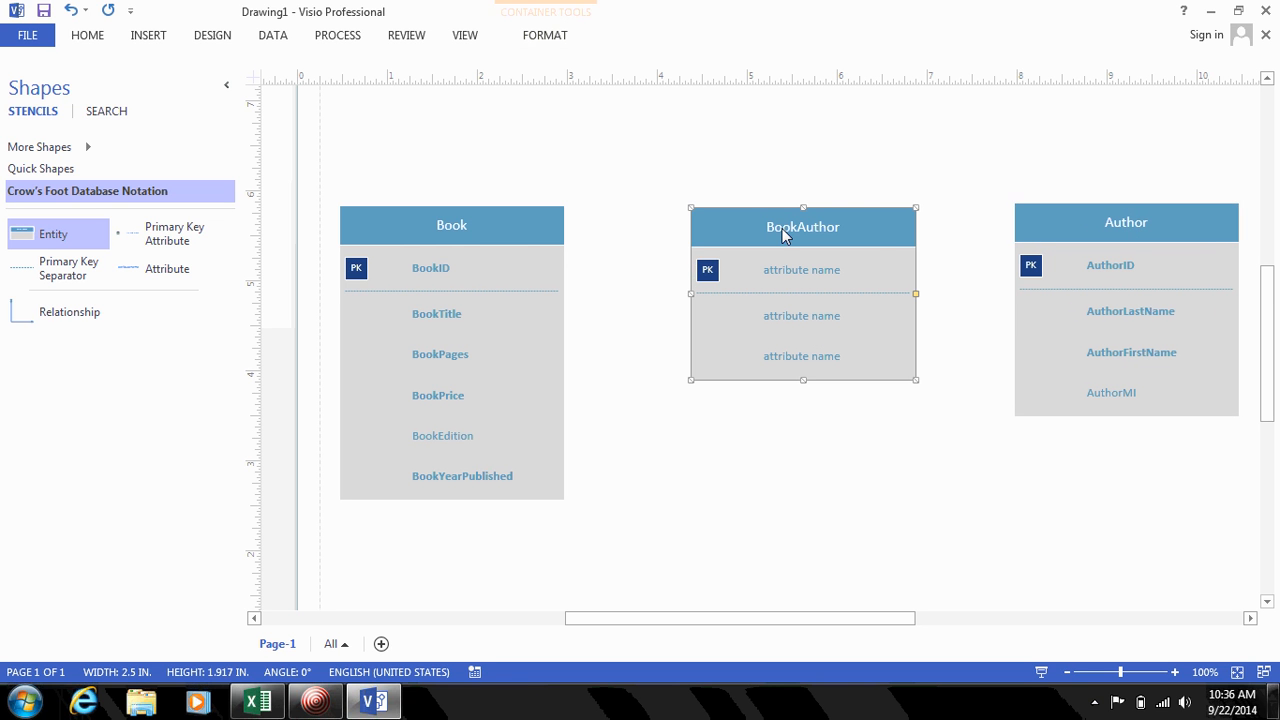
{"action": "key", "text": "Left"}
{"action": "key", "text": "Left"}
{"action": "key", "text": "Left"}
{"action": "key", "text": "Left"}
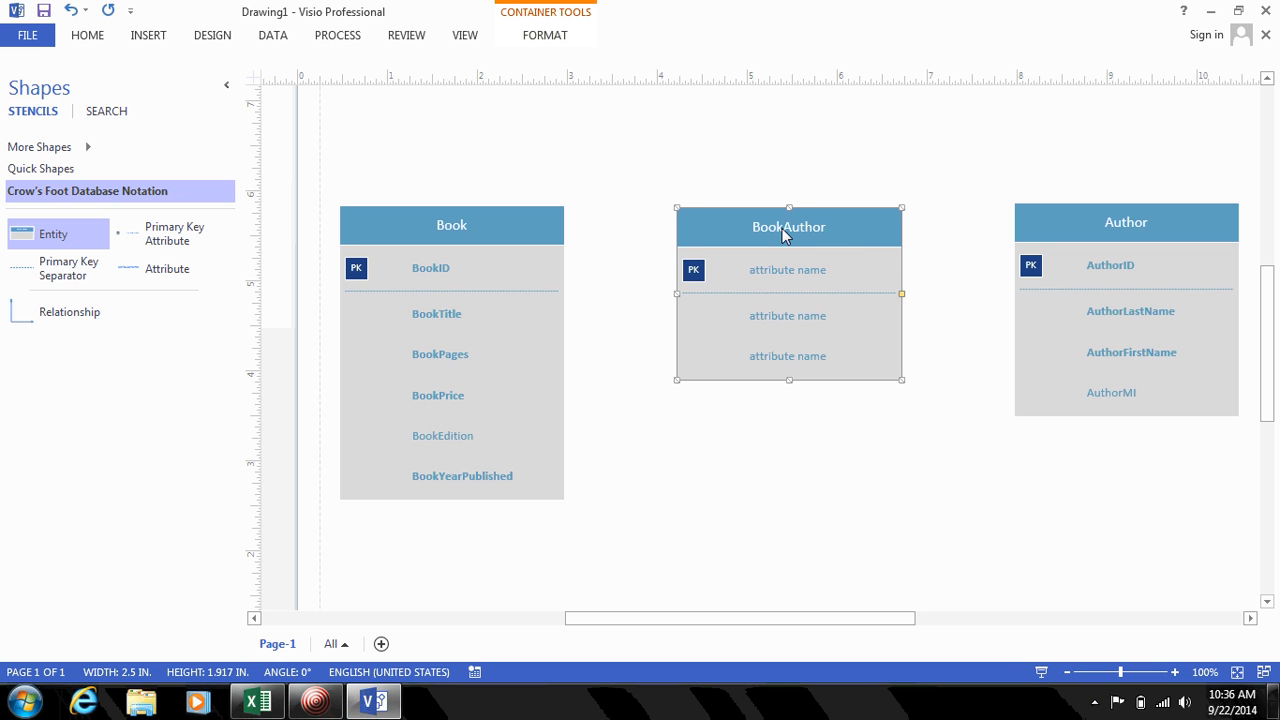
{"action": "left_click", "coordinate": [714, 467]}
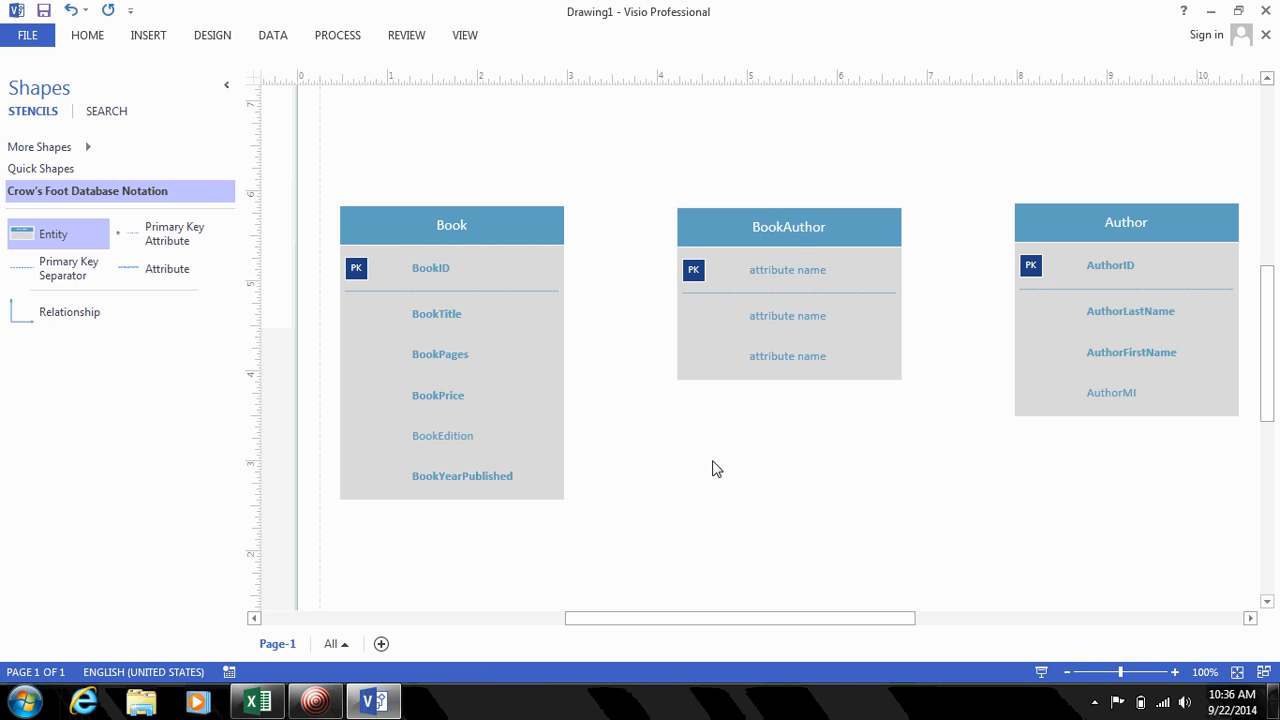
Step: Name the BookAuthor entity's primary key attribute BookID and the attribute below it AuthorID
{"action": "double_click", "coordinate": [791, 273]}
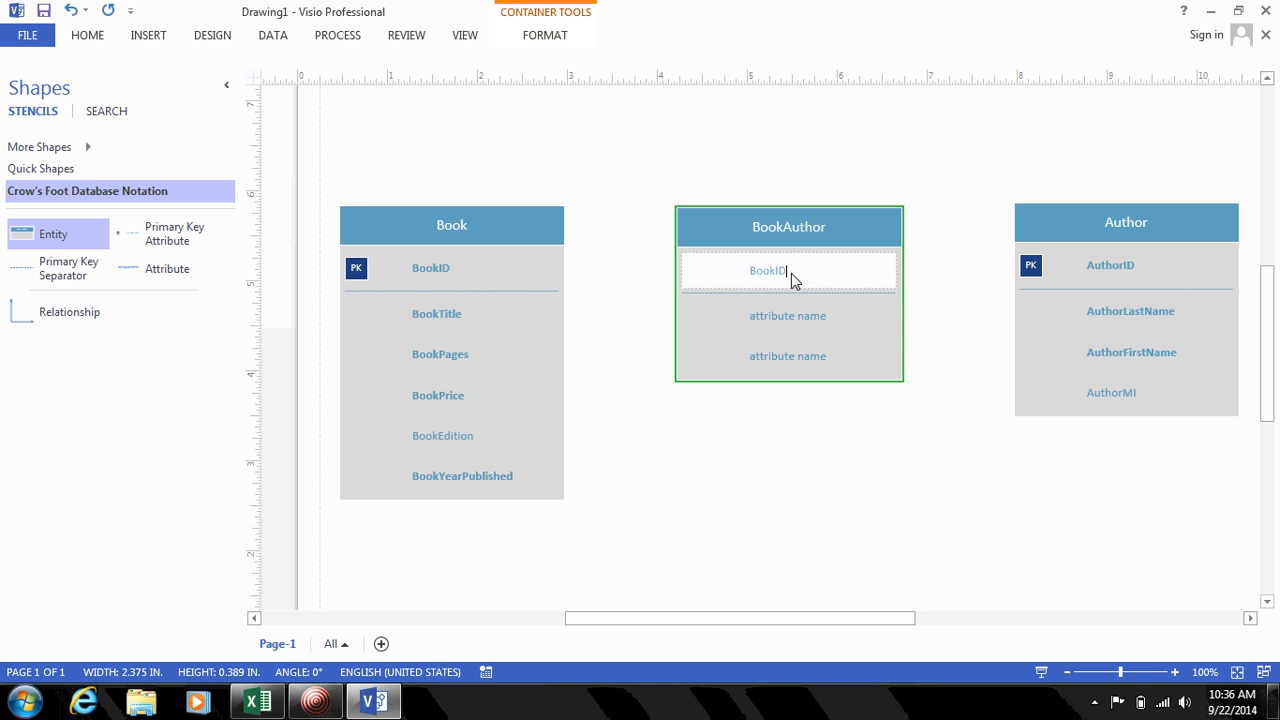
{"action": "left_click", "coordinate": [763, 418]}
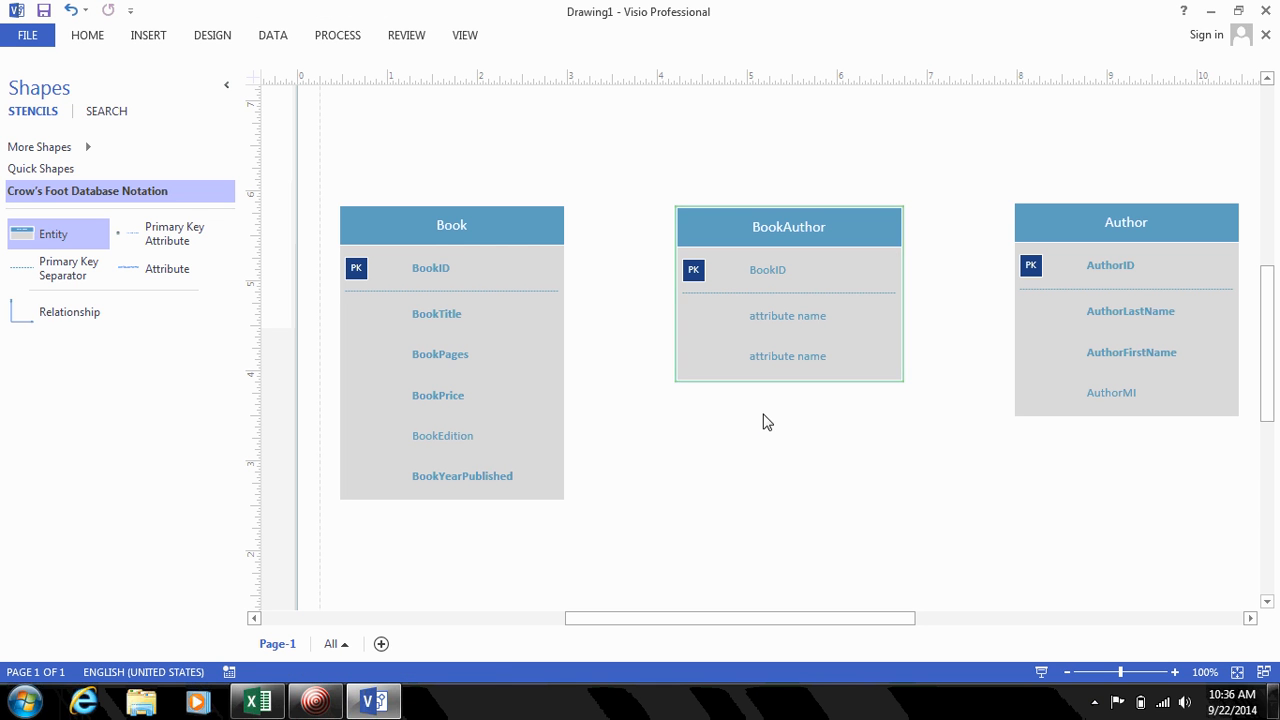
{"action": "left_click", "coordinate": [786, 322]}
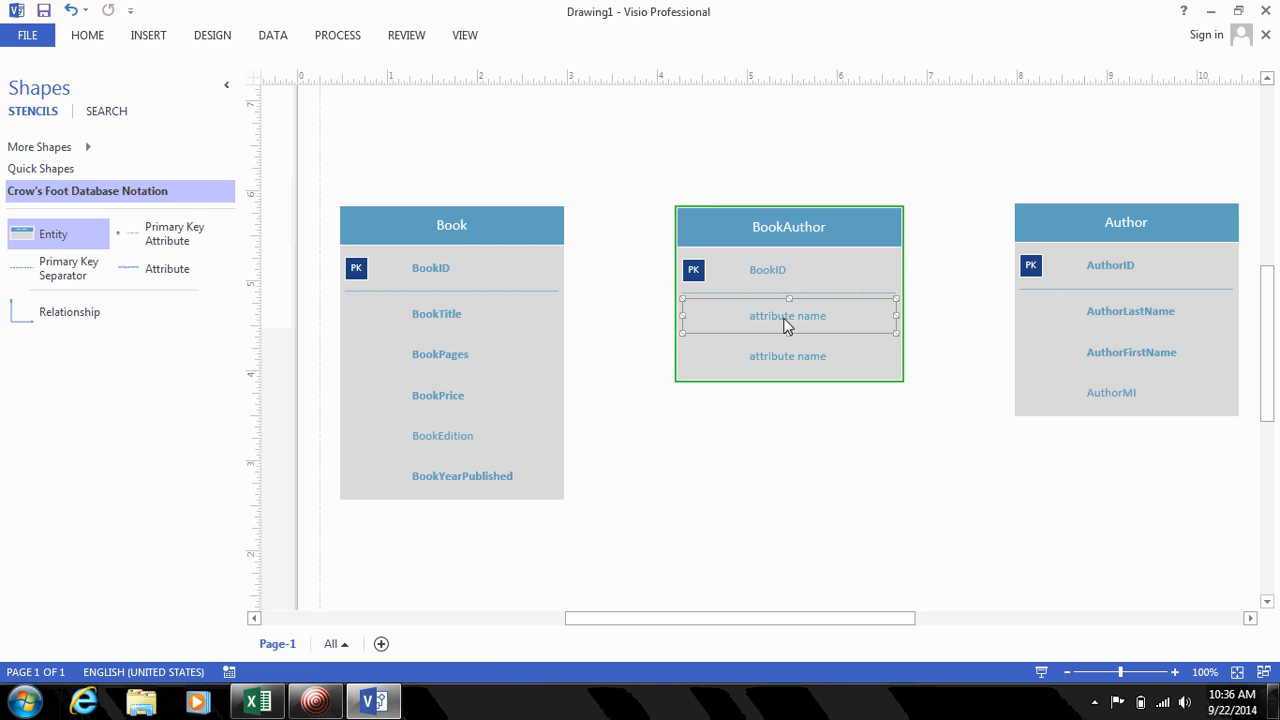
{"action": "double_click", "coordinate": [786, 318]}
{"action": "type", "text": "AuthorID"}
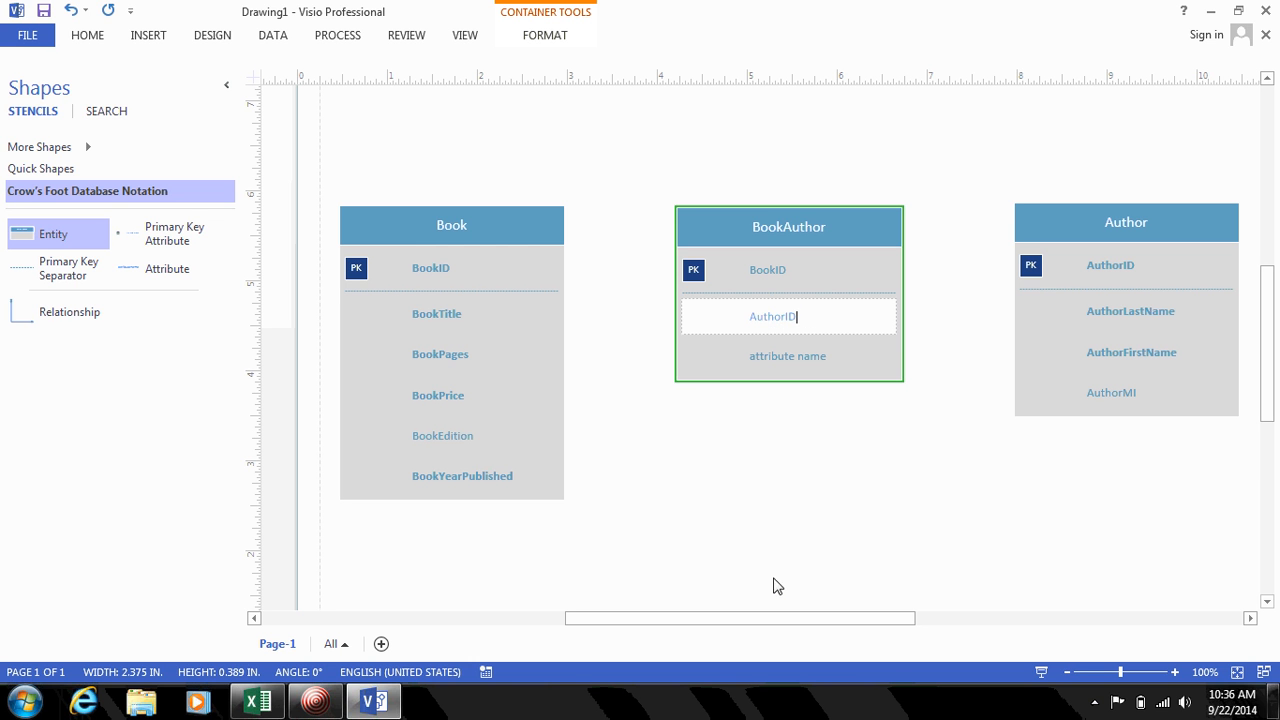
{"action": "left_click", "coordinate": [780, 525]}
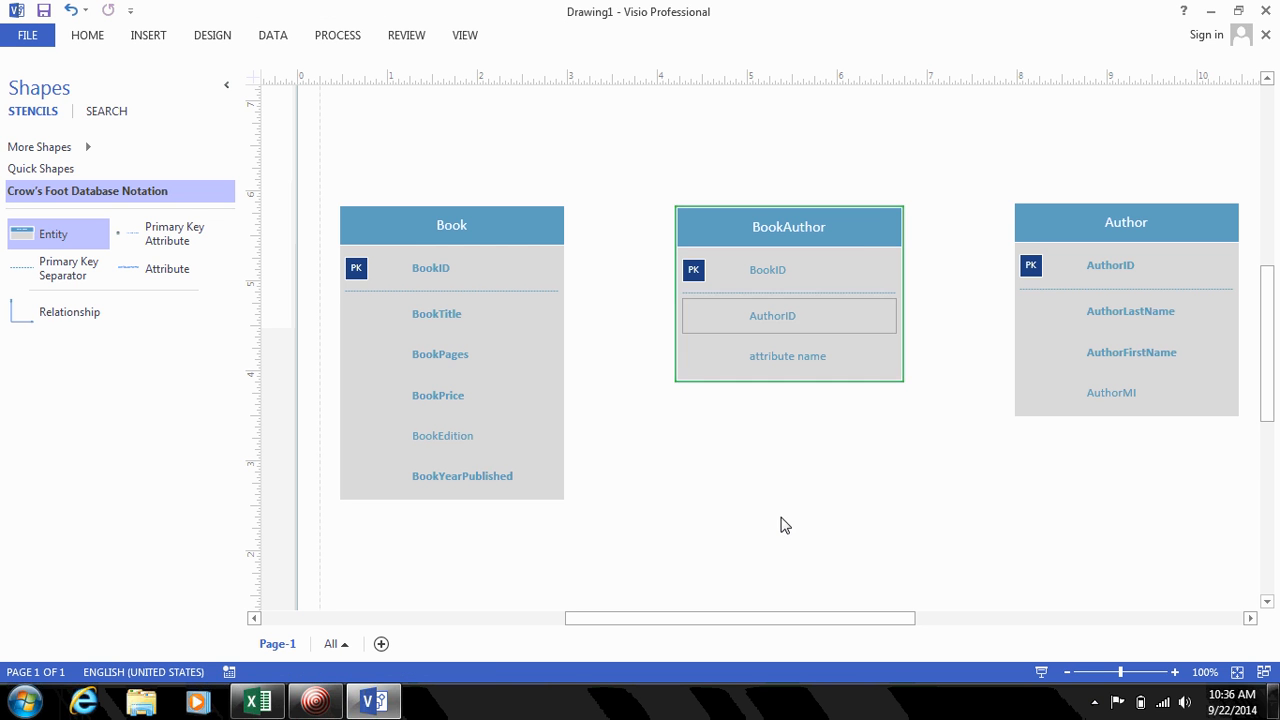
Step: Delete the unused placeholder attribute from BookAuthor and move its primary key separator below AuthorID
{"action": "left_click", "coordinate": [802, 356]}
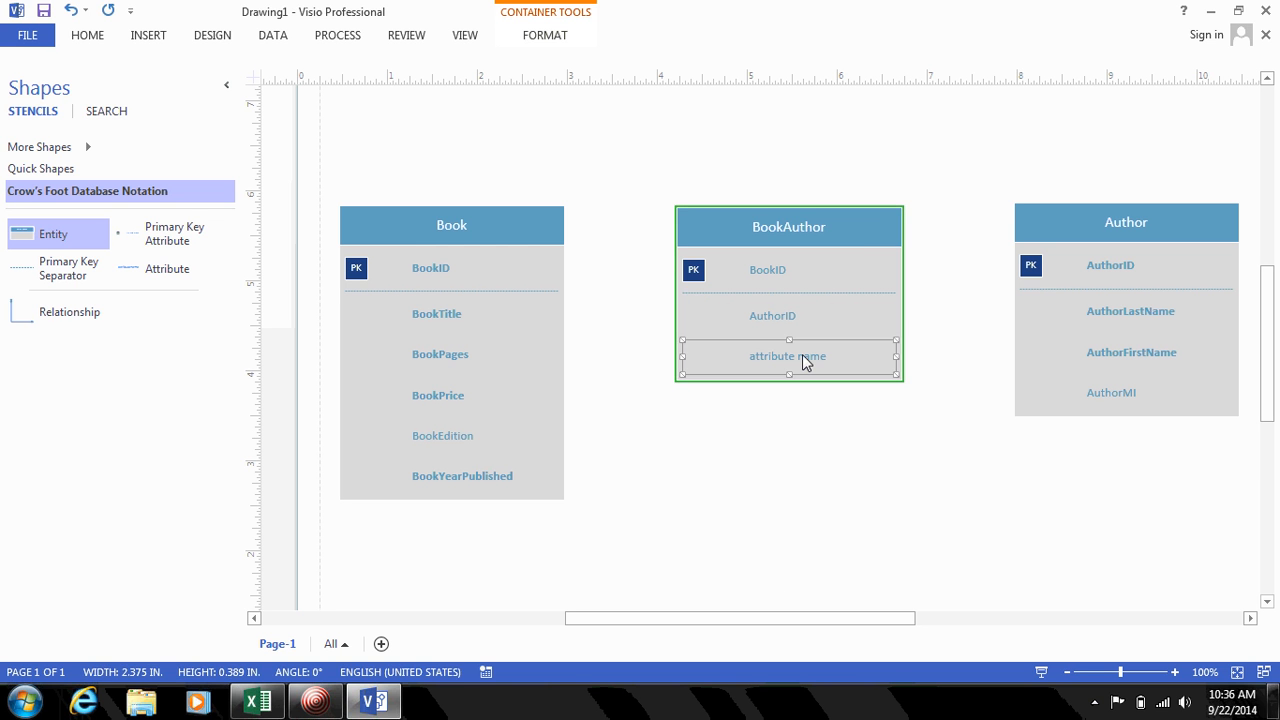
{"action": "key", "text": "Delete"}
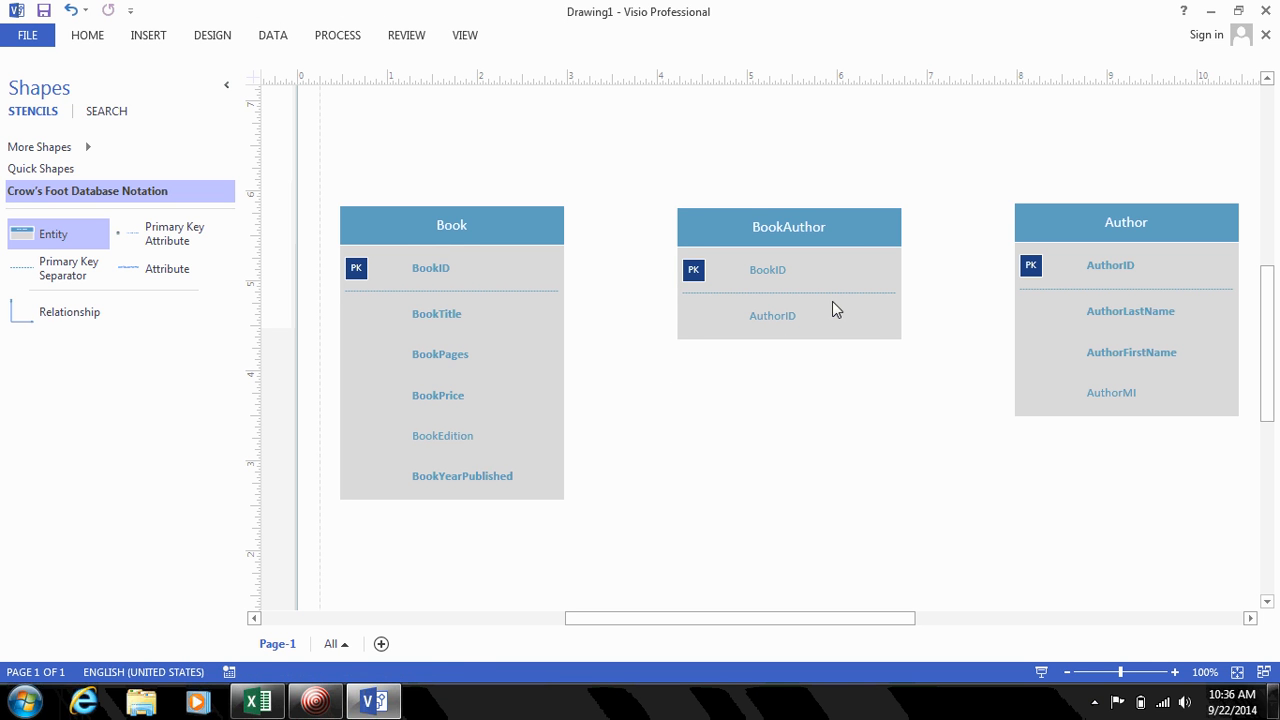
{"action": "left_click", "coordinate": [839, 292]}
{"action": "left_click_drag", "start_coordinate": [839, 292], "coordinate": [834, 343]}
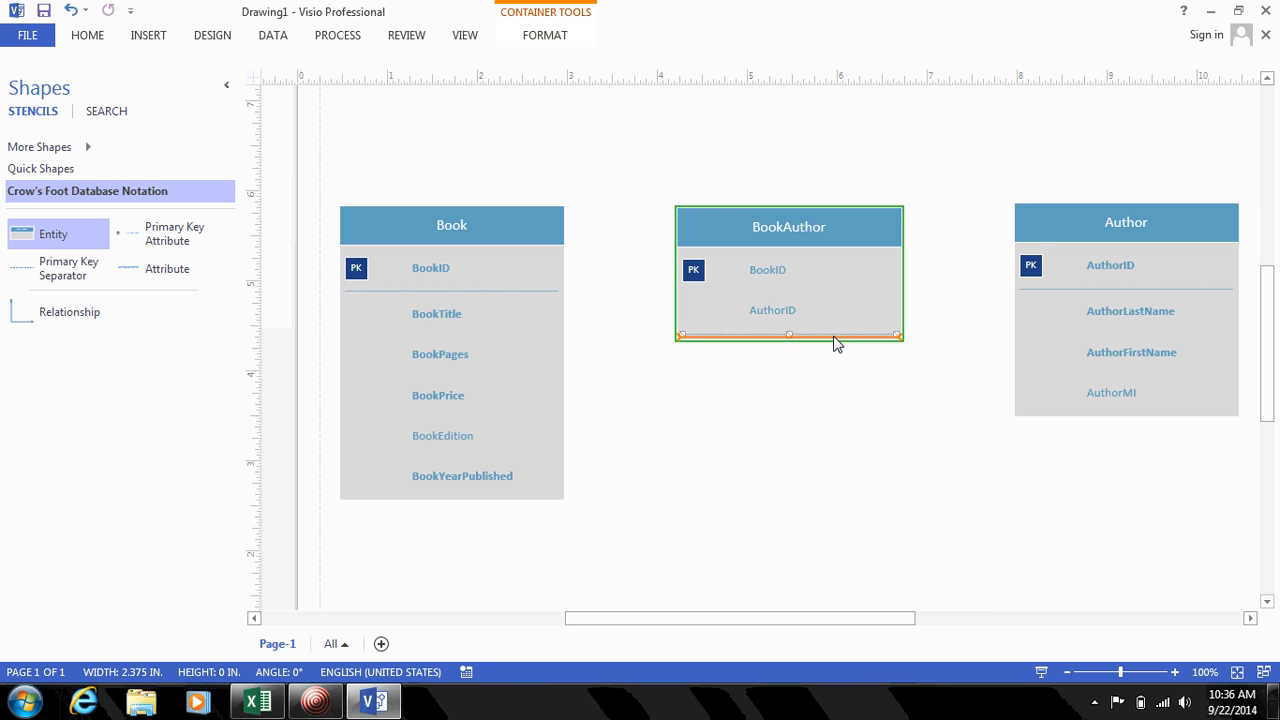
Step: Set the BookID attribute of the BookAuthor entity as a foreign key and as required
{"action": "left_click", "coordinate": [748, 271]}
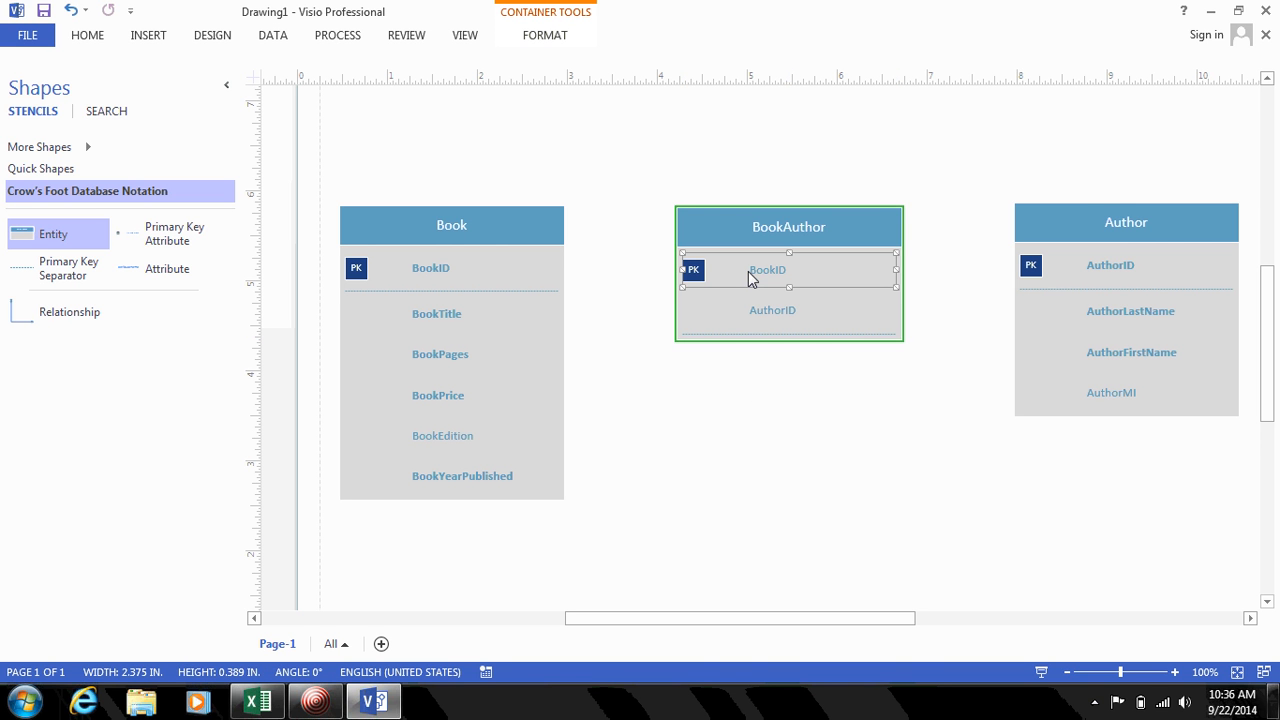
{"action": "right_click", "coordinate": [748, 271]}
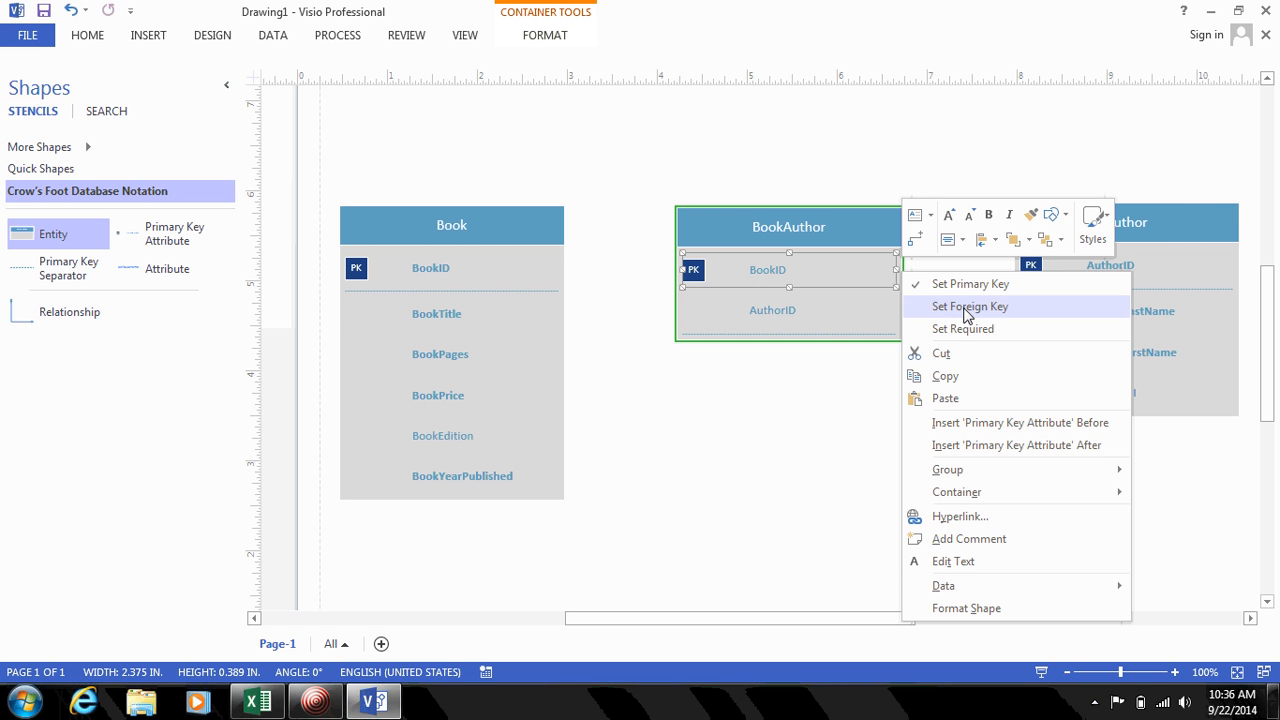
{"action": "left_click", "coordinate": [965, 308]}
{"action": "right_click", "coordinate": [768, 270]}
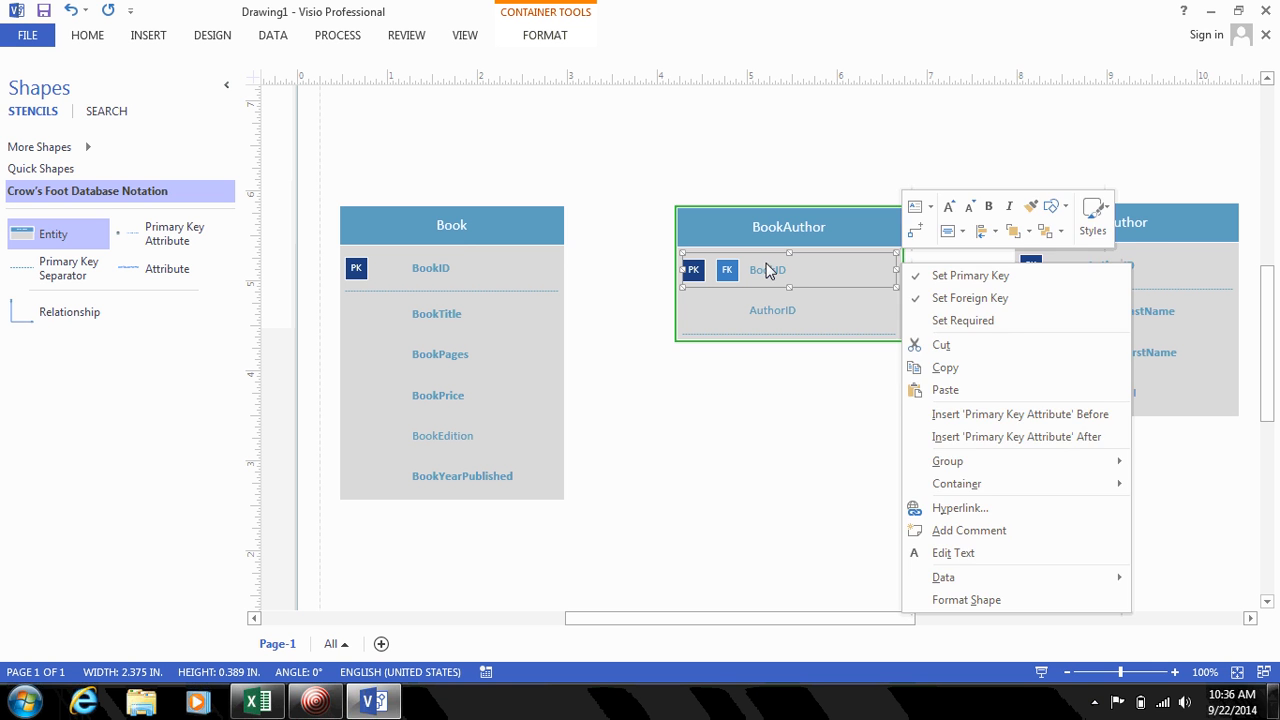
{"action": "left_click", "coordinate": [1011, 322]}
Step: Set the AuthorID attribute of the BookAuthor entity as both a primary key and a foreign key
{"action": "left_click", "coordinate": [770, 307]}
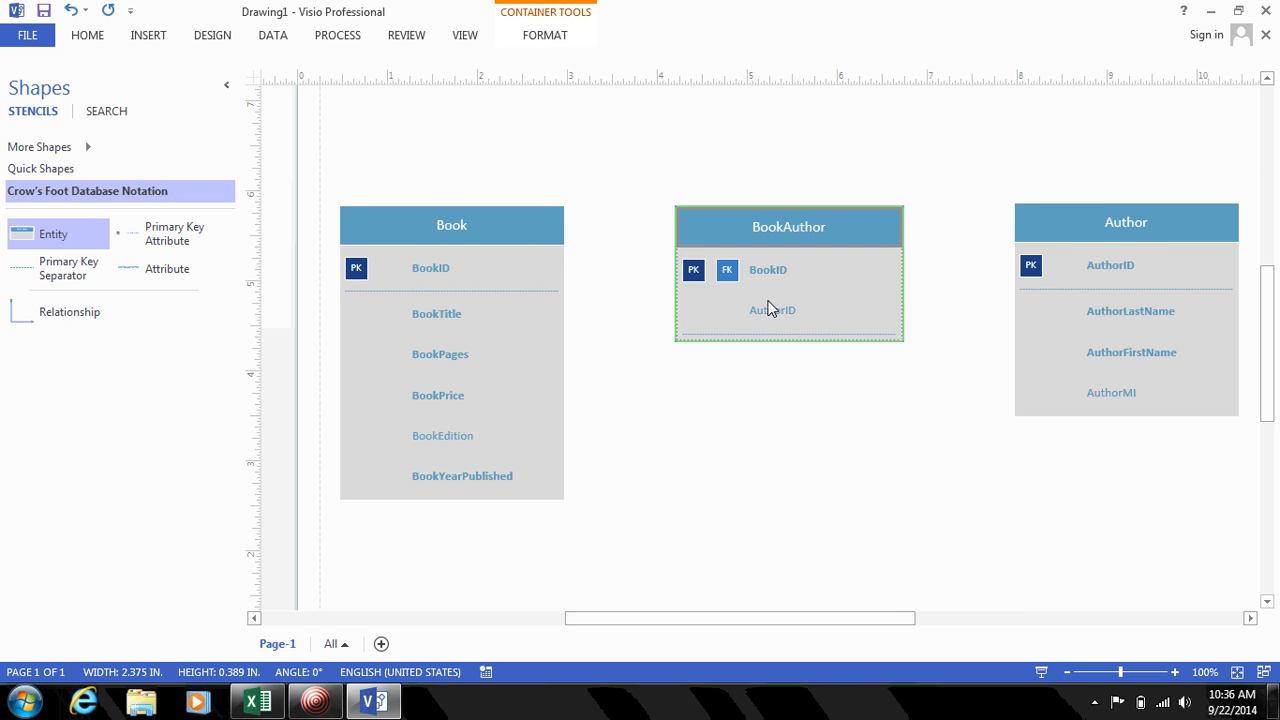
{"action": "left_click", "coordinate": [768, 312]}
{"action": "right_click", "coordinate": [768, 312]}
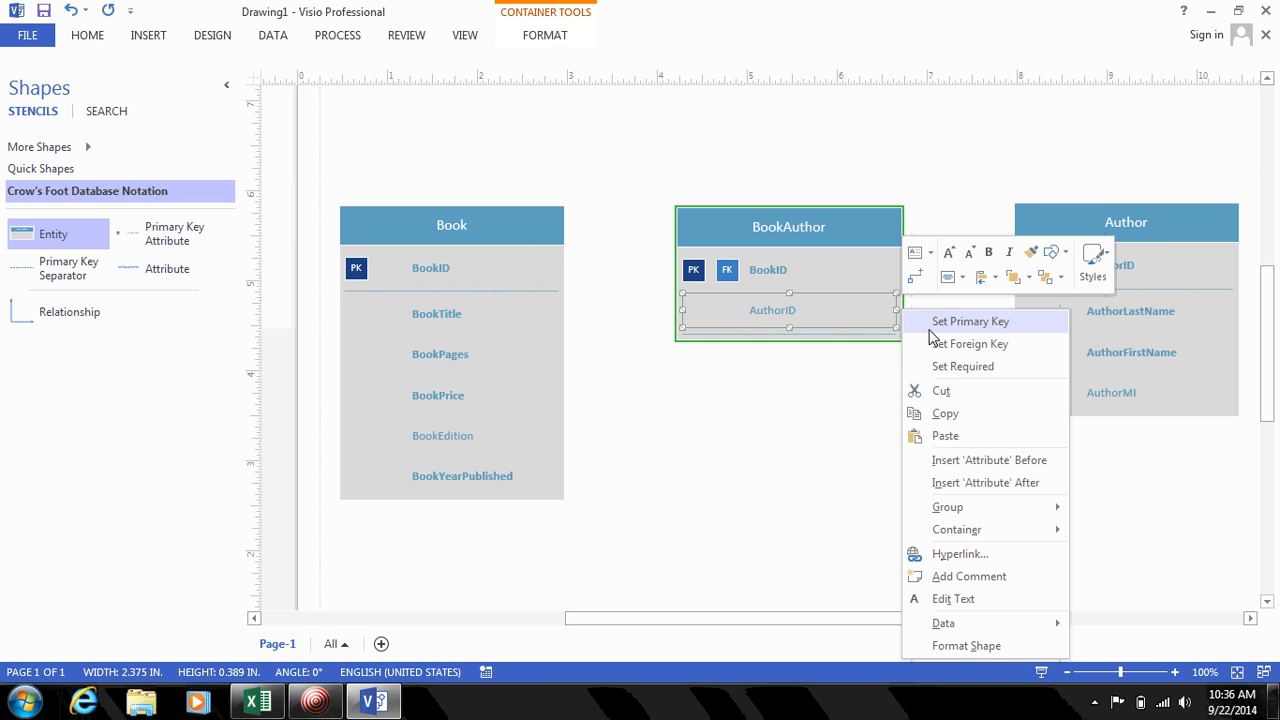
{"action": "left_click", "coordinate": [923, 330]}
{"action": "right_click", "coordinate": [900, 313]}
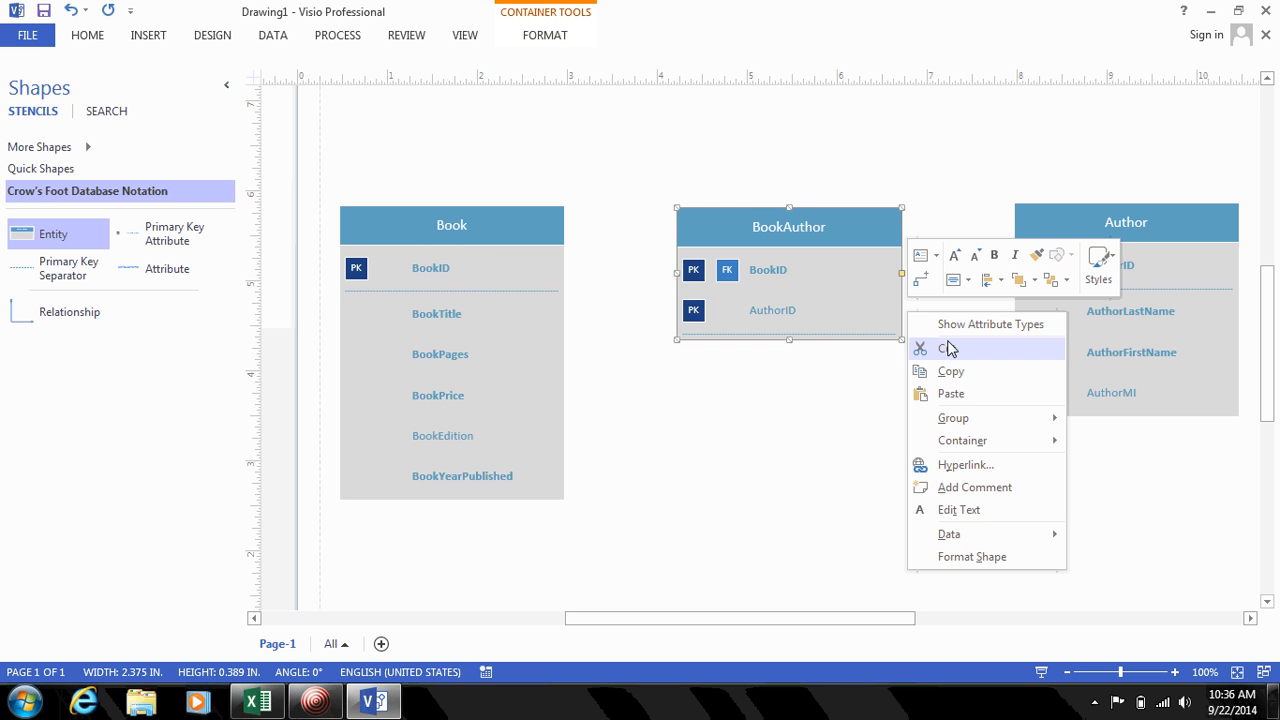
{"action": "left_click", "coordinate": [785, 313]}
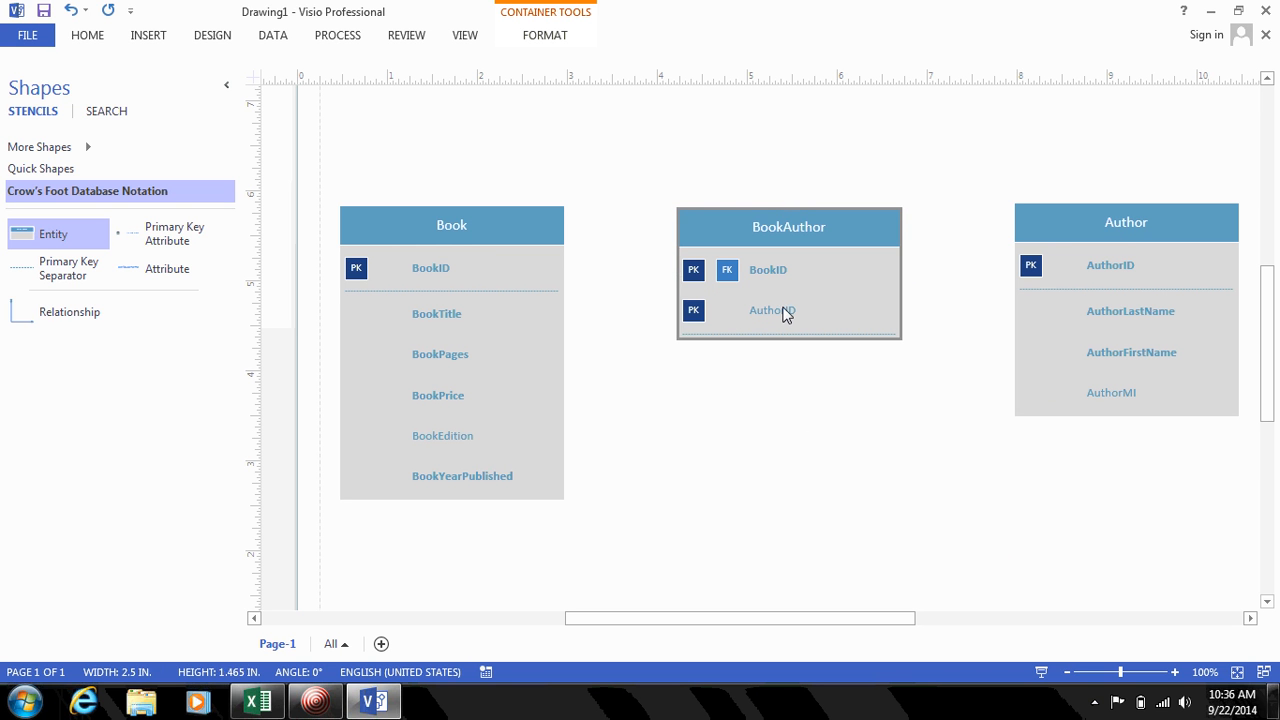
{"action": "left_click", "coordinate": [775, 320]}
{"action": "key", "text": "shift+F10"}
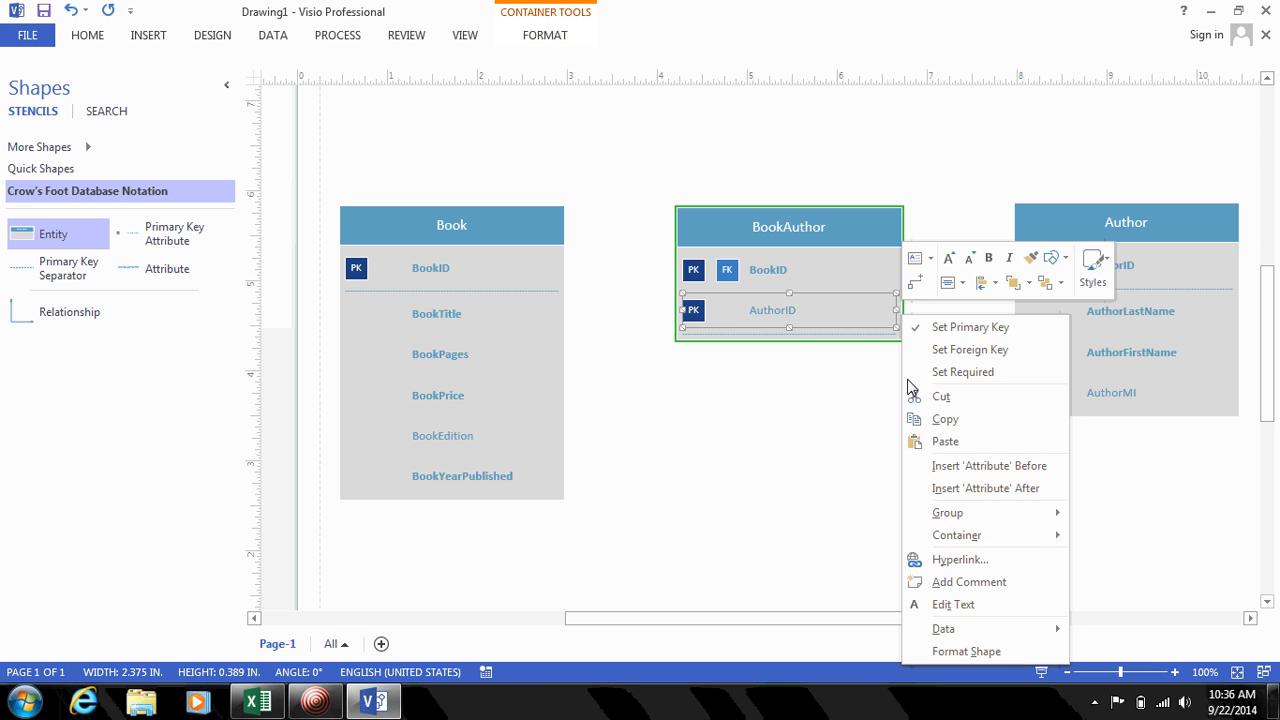
{"action": "left_click", "coordinate": [936, 352]}
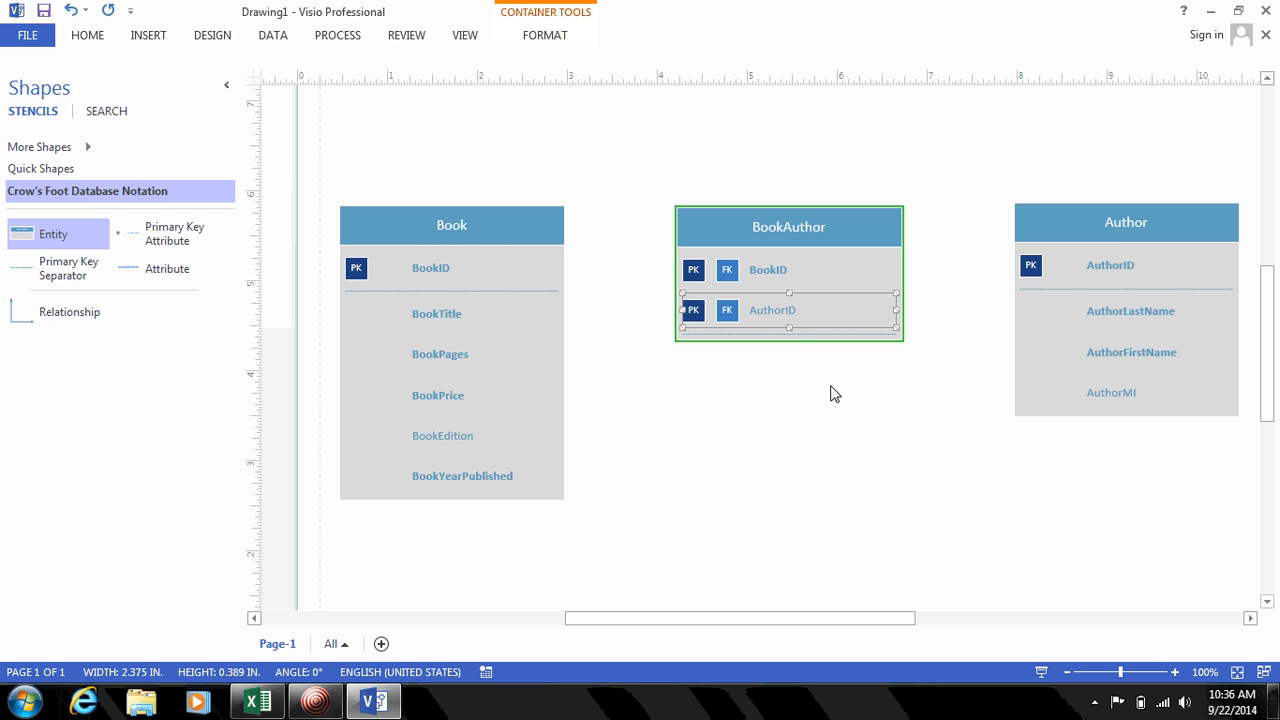
Step: Set the AuthorID attribute of the BookAuthor entity as required
{"action": "left_click", "coordinate": [800, 309]}
{"action": "key", "text": "Escape"}
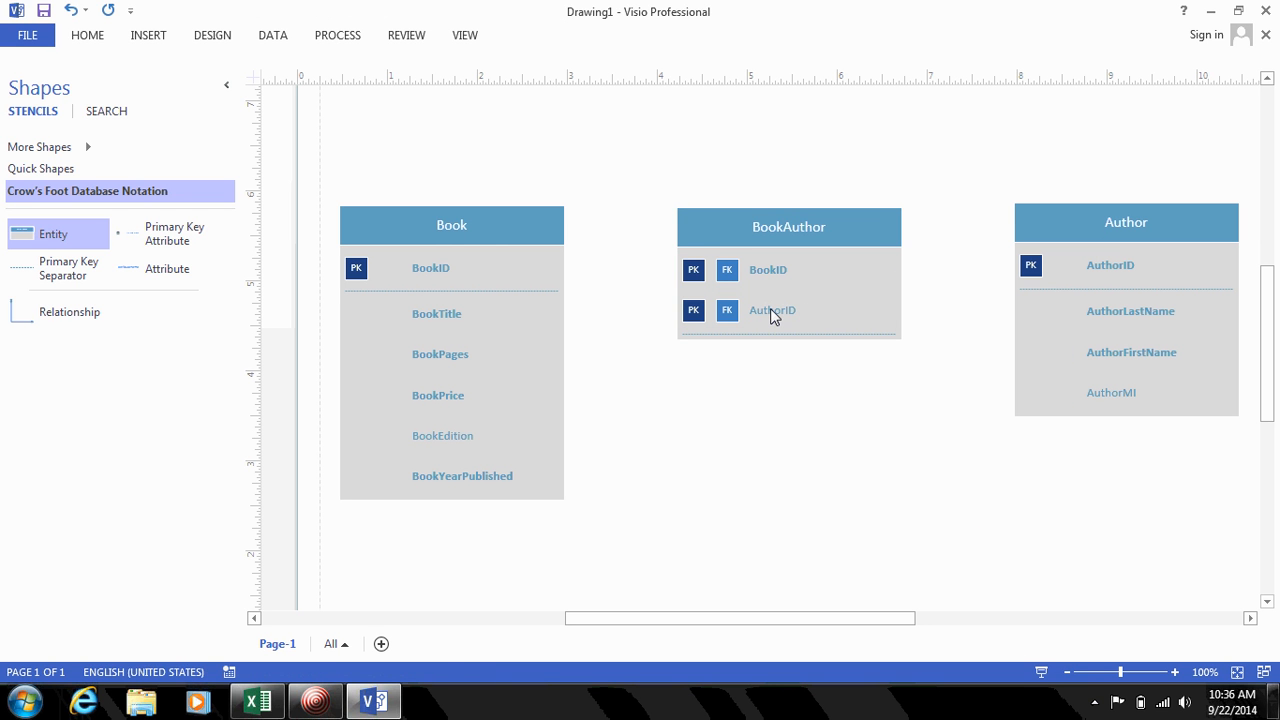
{"action": "left_click", "coordinate": [771, 312]}
{"action": "key", "text": "shift+F10"}
{"action": "left_click", "coordinate": [936, 366]}
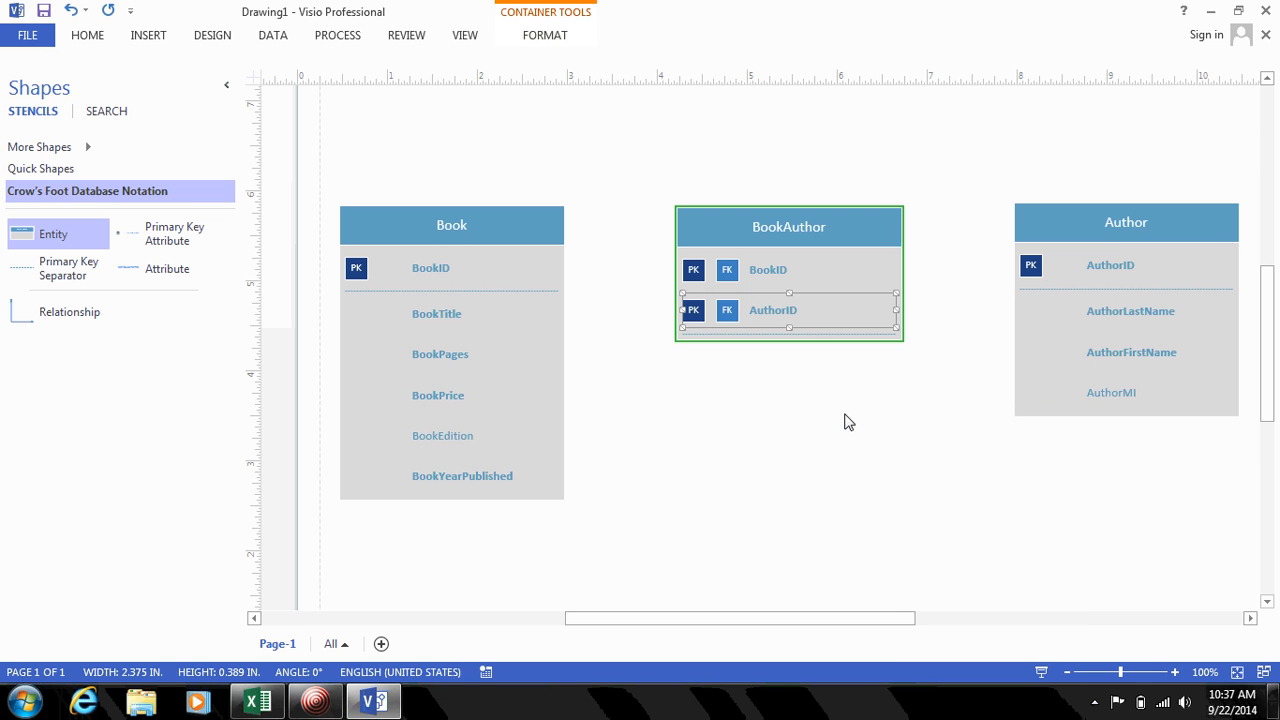
{"action": "left_click", "coordinate": [846, 421]}
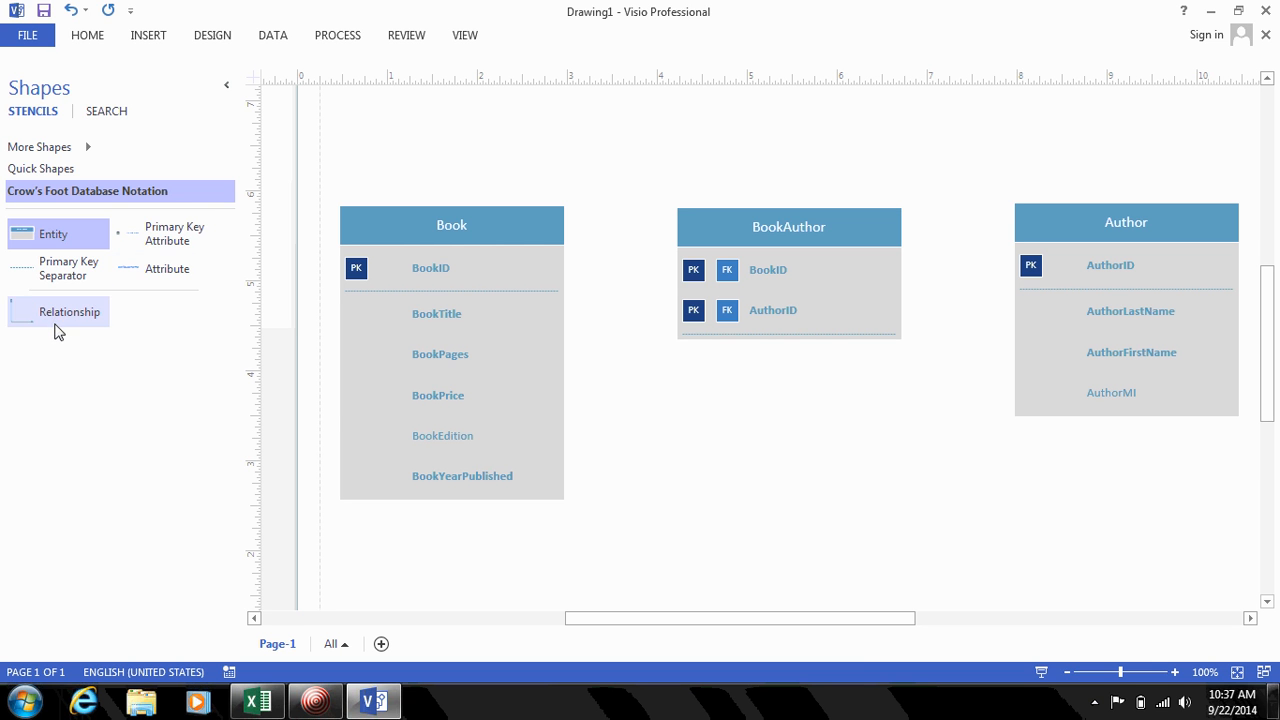
Step: Add a Relationship connector below the BookAuthor entity and set its begin and end arrow sizes to Jumbo
{"action": "left_click_drag", "start_coordinate": [57, 323], "coordinate": [710, 428]}
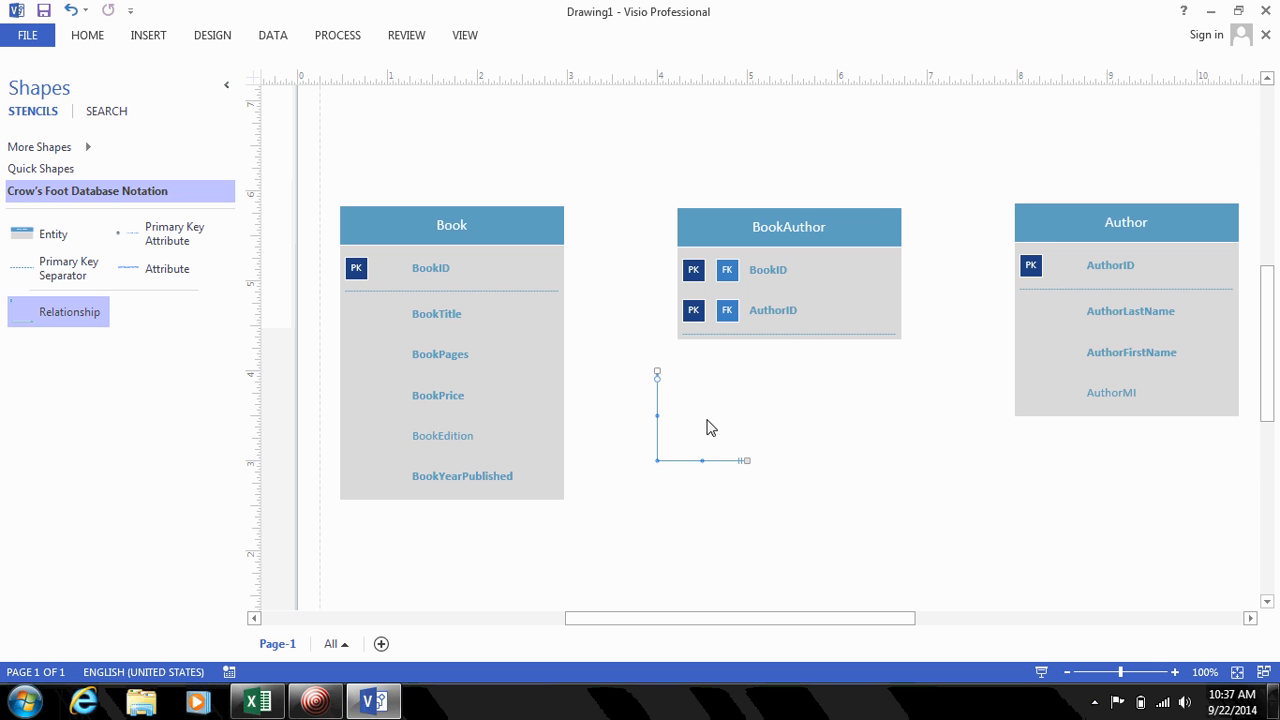
{"action": "right_click", "coordinate": [688, 462]}
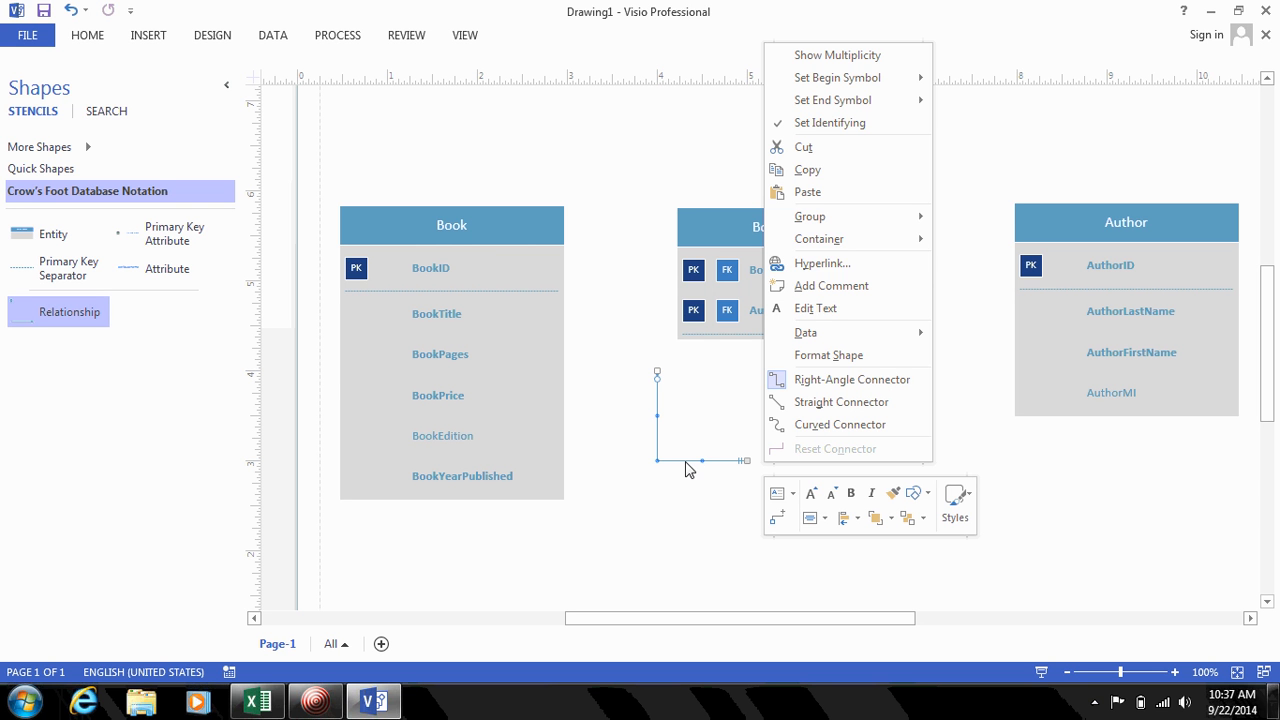
{"action": "mouse_move", "coordinate": [850, 245]}
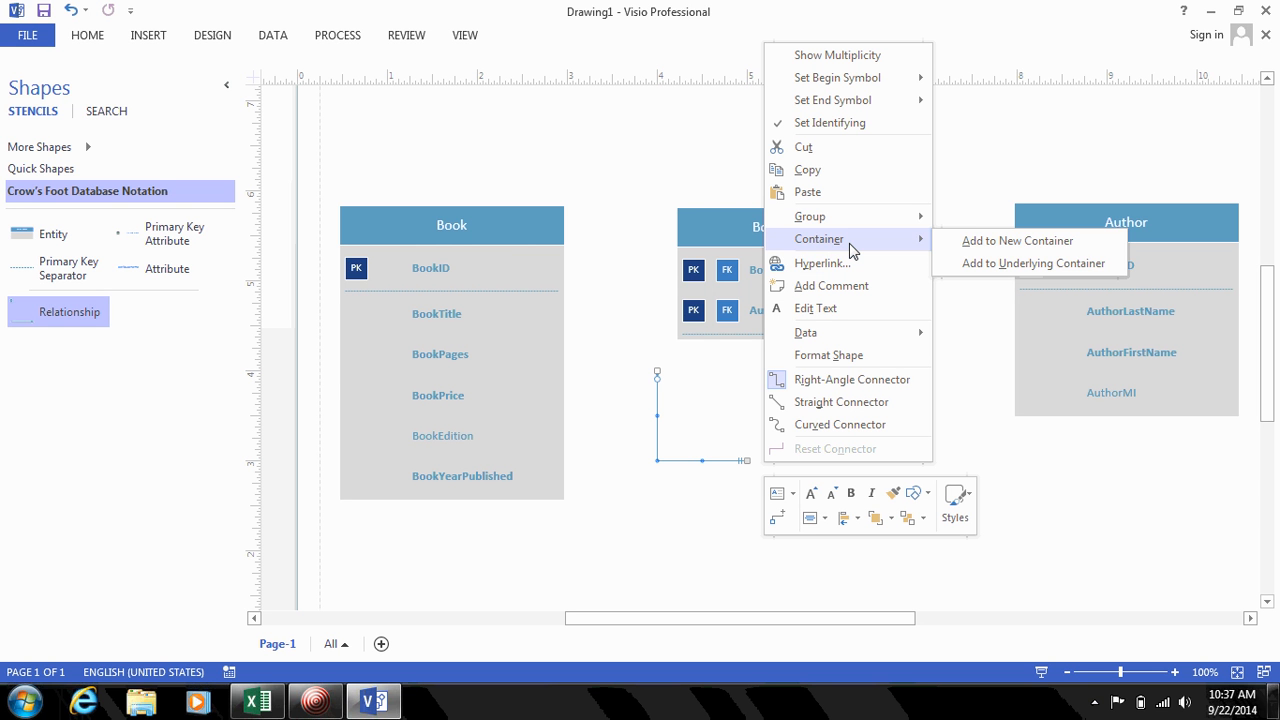
{"action": "left_click", "coordinate": [888, 356]}
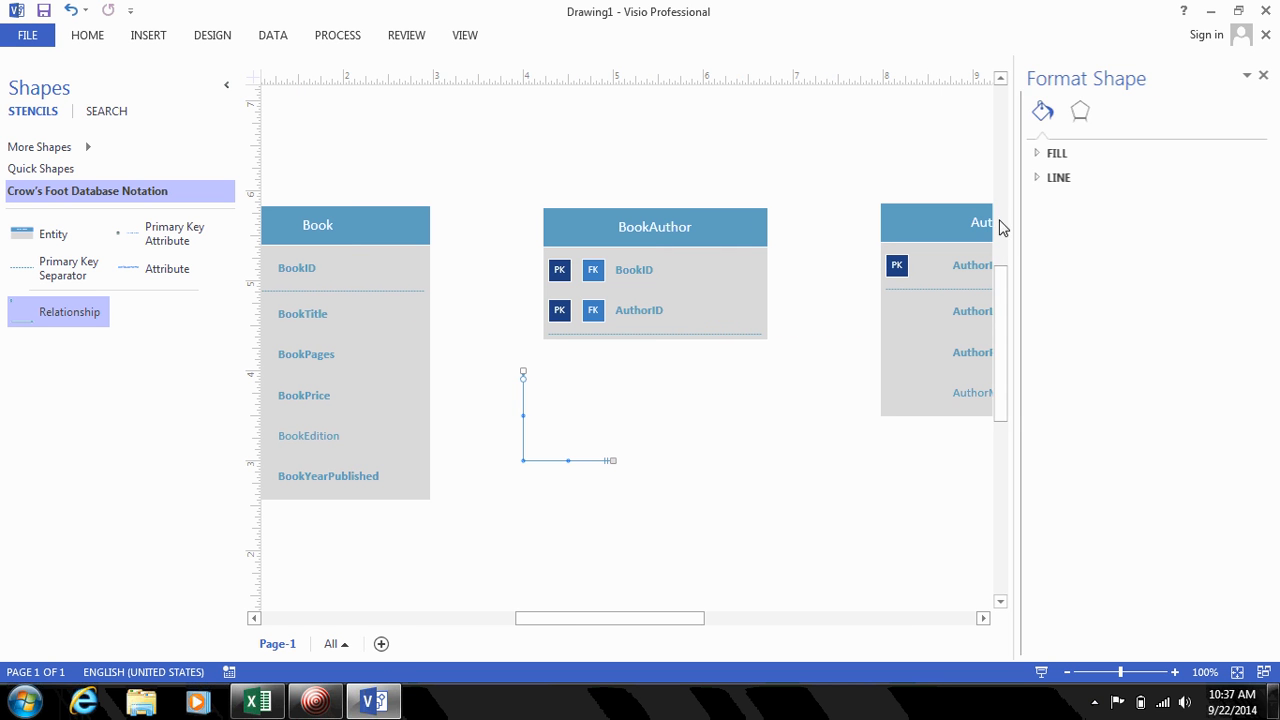
{"action": "left_click", "coordinate": [1040, 177]}
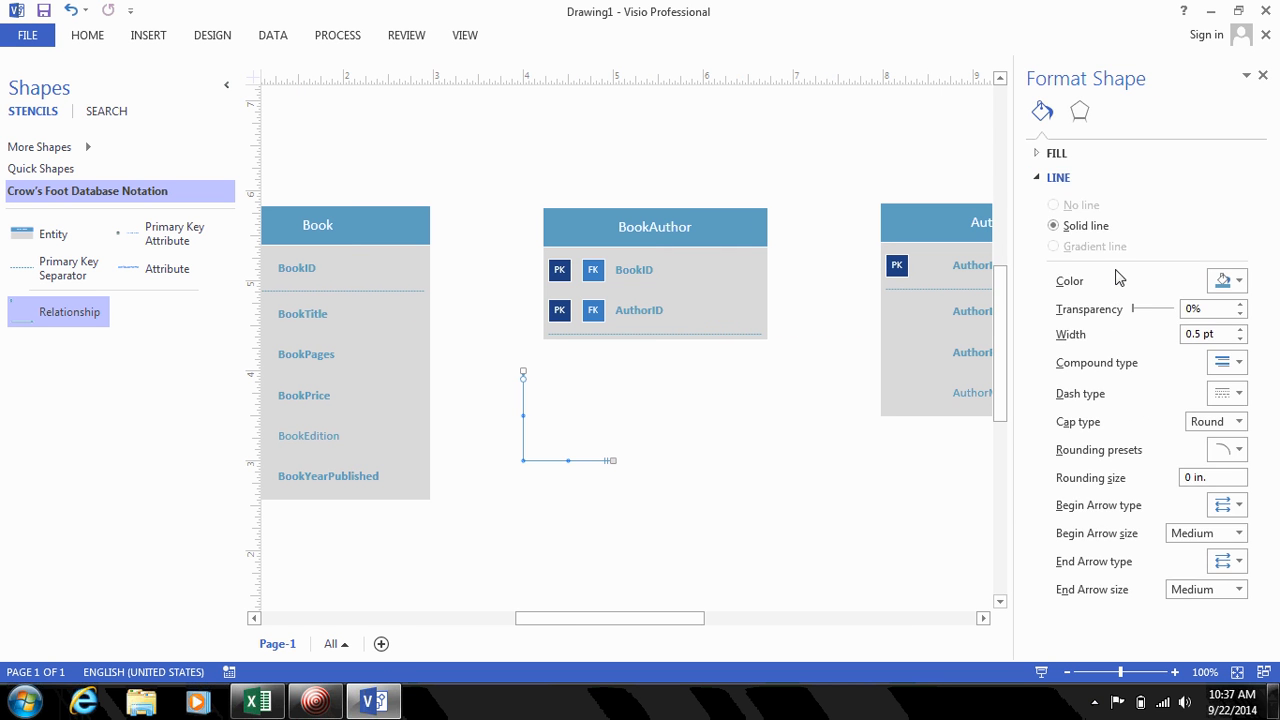
{"action": "left_click", "coordinate": [1240, 534]}
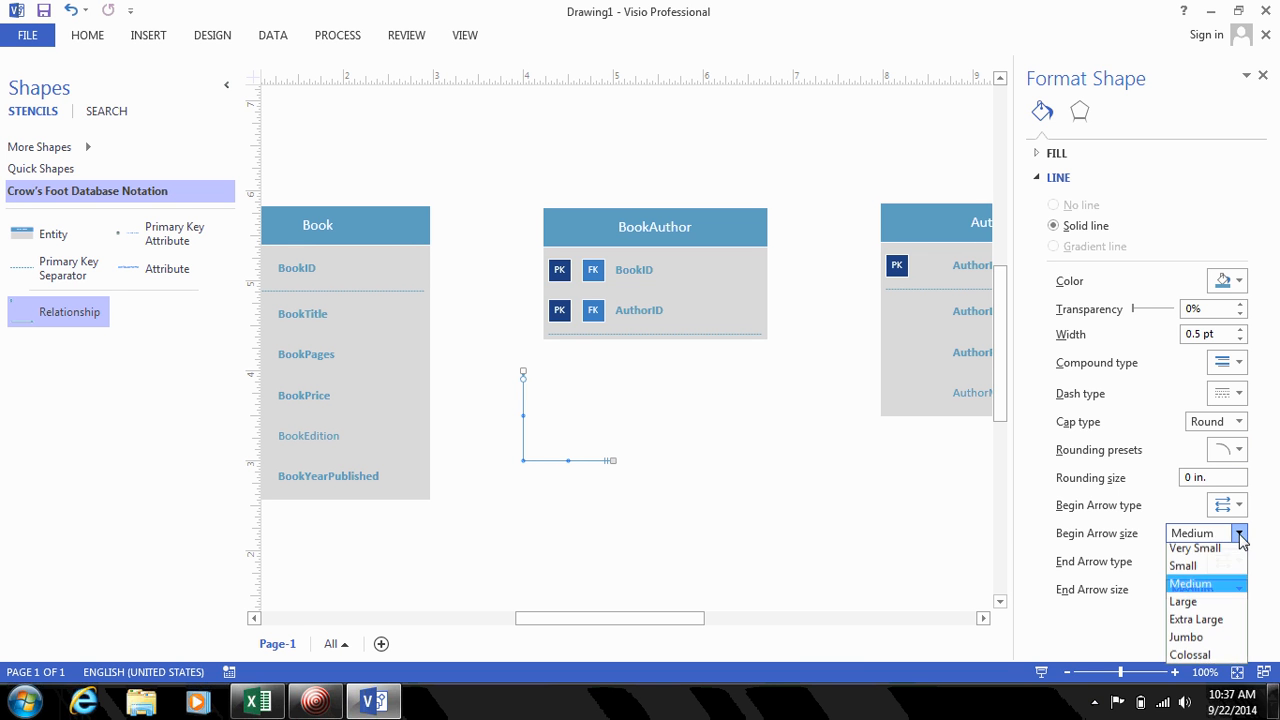
{"action": "left_click", "coordinate": [1236, 640]}
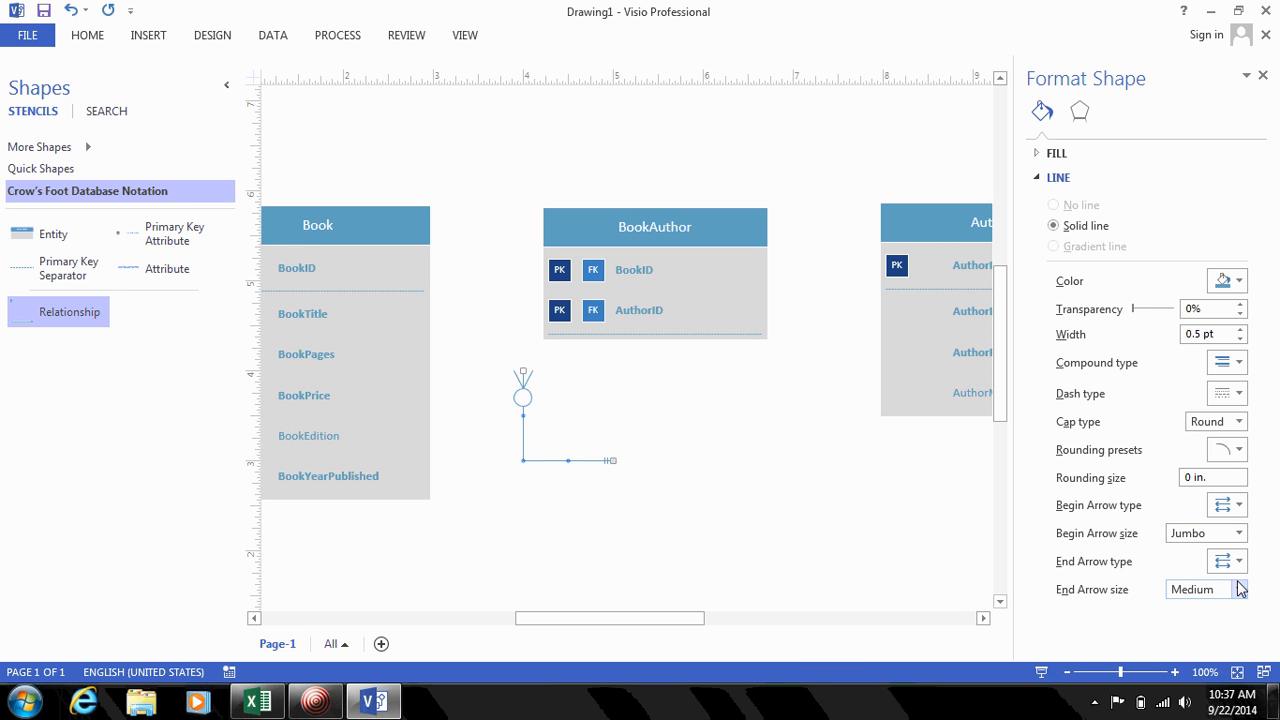
{"action": "left_click", "coordinate": [1240, 589]}
{"action": "left_click", "coordinate": [1225, 549]}
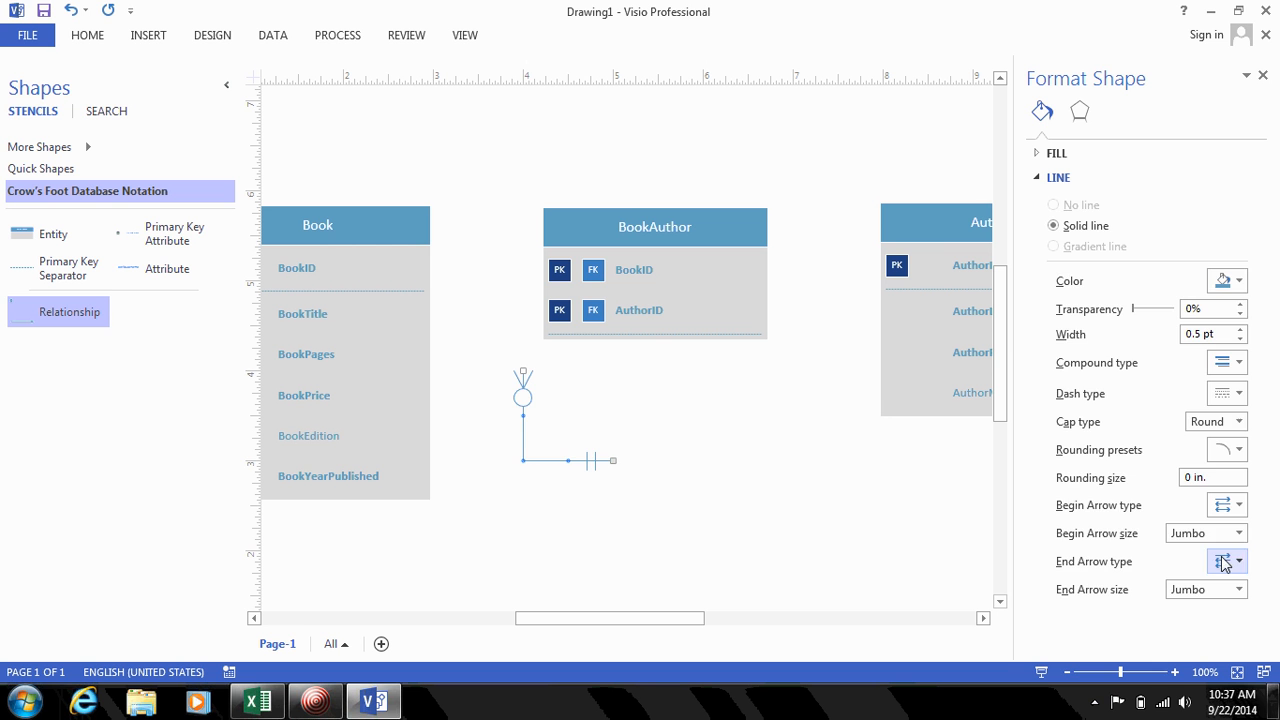
{"action": "left_click", "coordinate": [706, 490]}
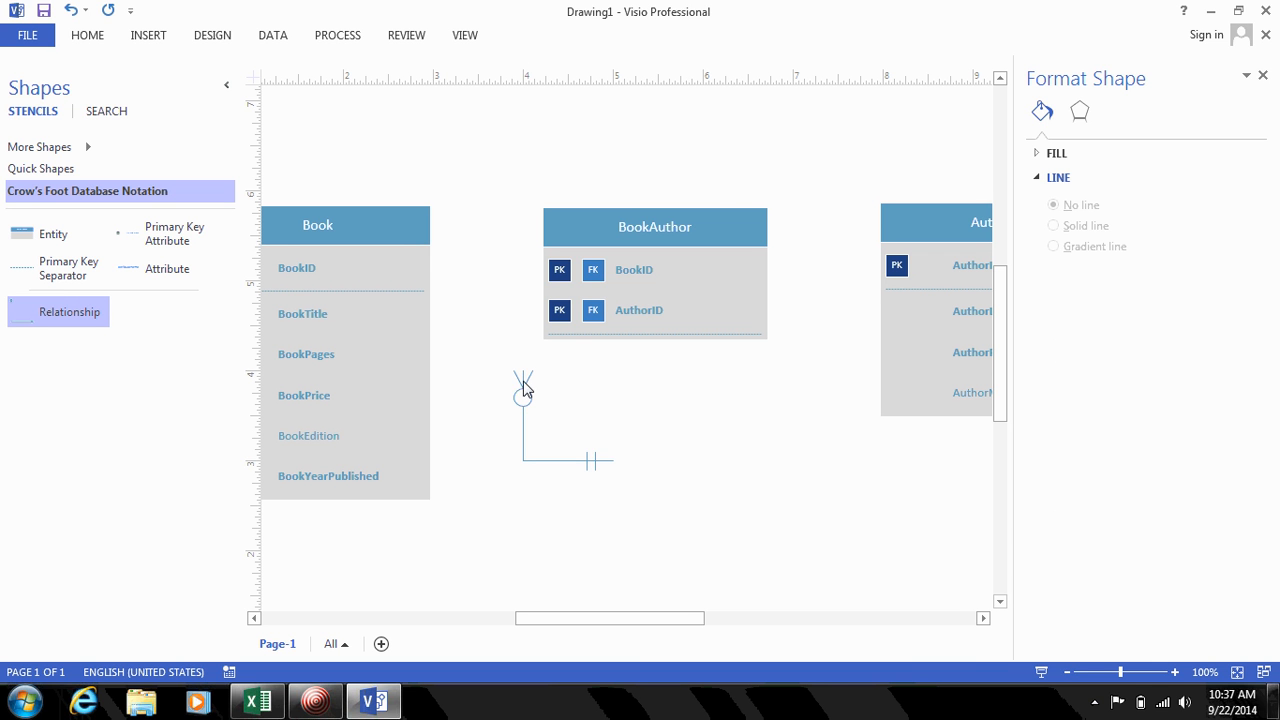
Step: Connect the relationship's one-and-only-one end to the Book entity and its crow's foot end to BookAuthor
{"action": "left_click_drag", "start_coordinate": [586, 470], "coordinate": [305, 338]}
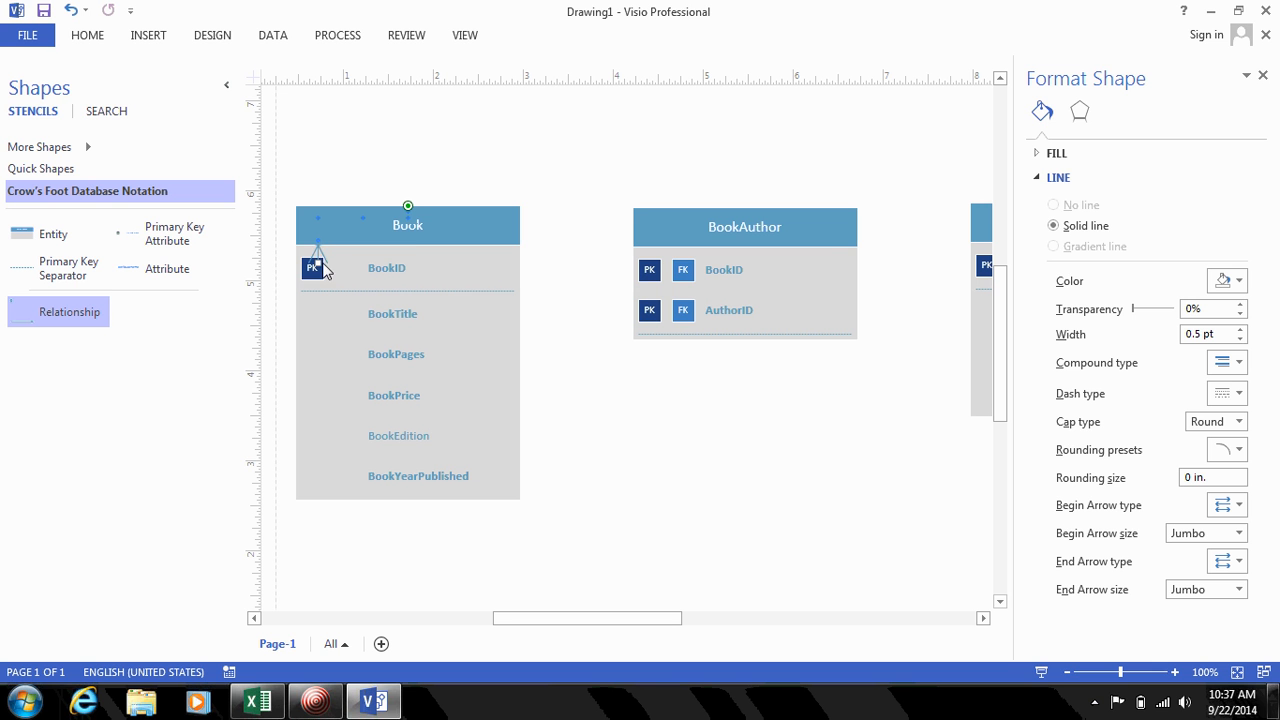
{"action": "left_click_drag", "start_coordinate": [322, 268], "coordinate": [846, 292]}
{"action": "left_click", "coordinate": [845, 432]}
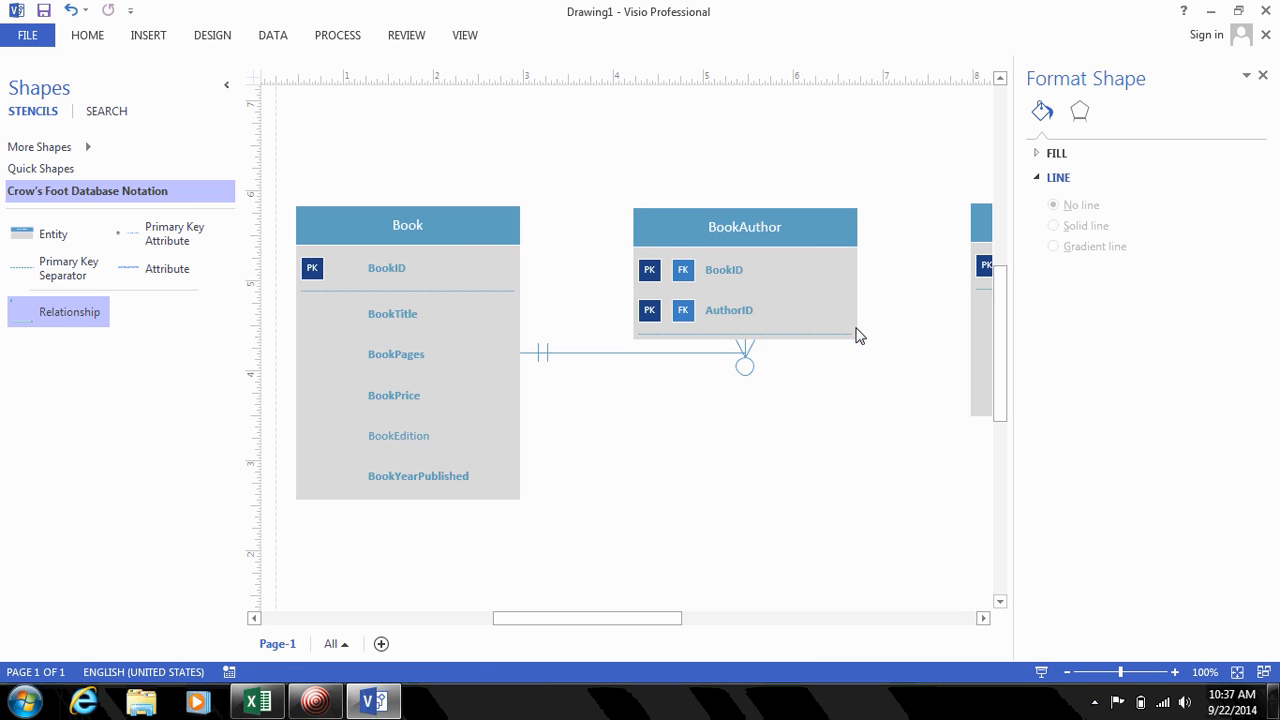
Step: Move the BookAuthor entity down until its relationship line to Book runs straight
{"action": "left_click", "coordinate": [807, 229]}
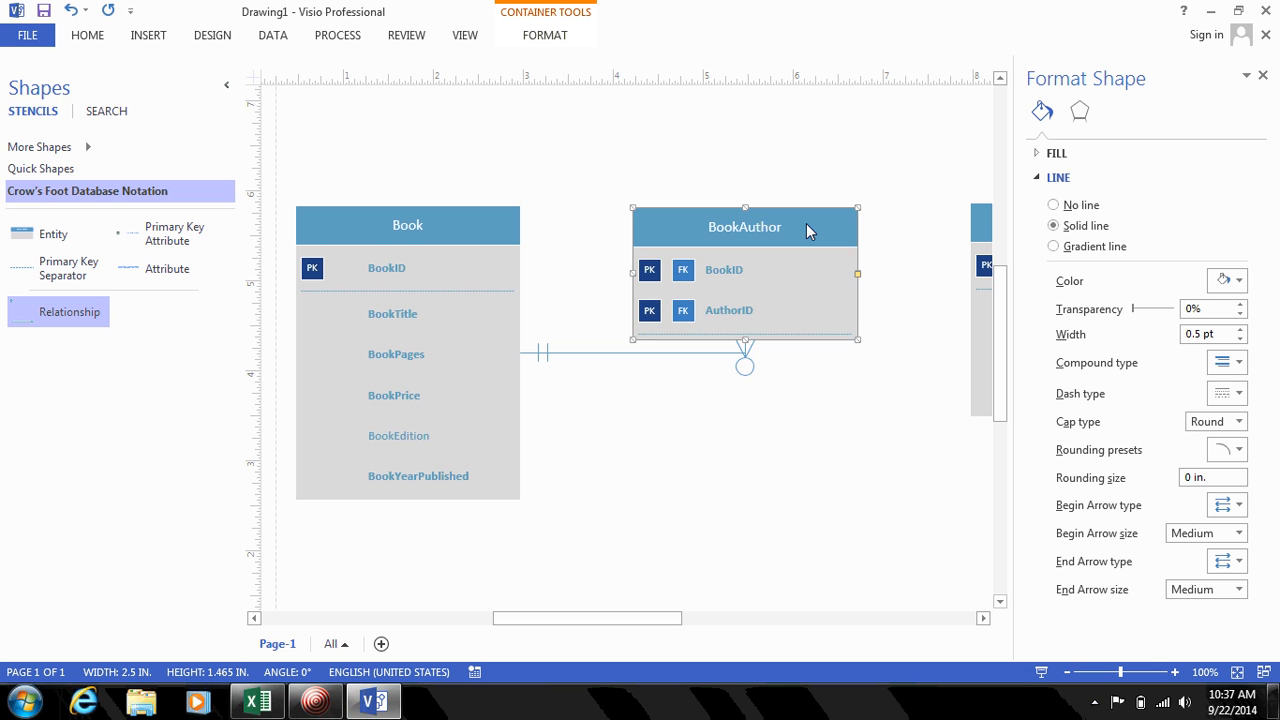
{"action": "key", "text": "Down"}
{"action": "key", "text": "Down"}
{"action": "key", "text": "Down"}
{"action": "key", "text": "Down"}
{"action": "key", "text": "Down"}
{"action": "key", "text": "Down"}
{"action": "key", "text": "Down"}
{"action": "key", "text": "Down"}
{"action": "key", "text": "Down"}
{"action": "key", "text": "Down"}
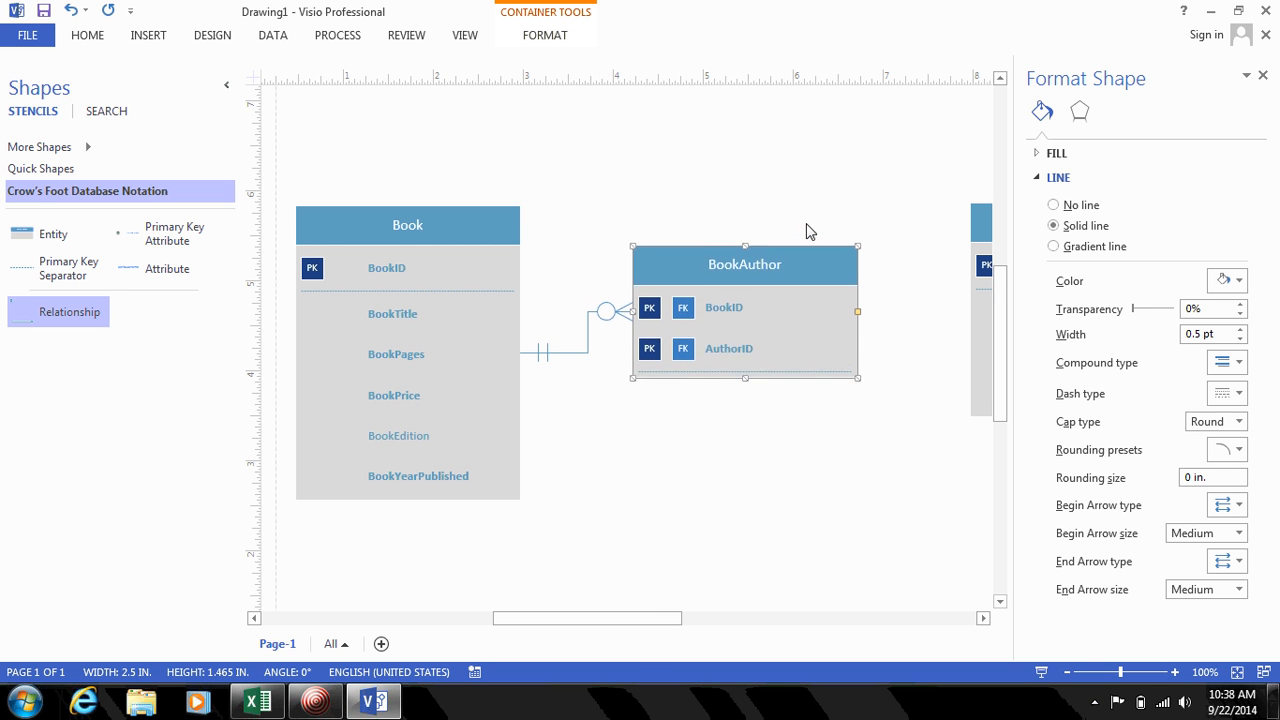
{"action": "key", "text": "Down"}
{"action": "key", "text": "Down"}
{"action": "key", "text": "Down"}
{"action": "key", "text": "Down"}
{"action": "key", "text": "Down"}
{"action": "key", "text": "Down"}
{"action": "key", "text": "Down"}
{"action": "key", "text": "Down"}
{"action": "key", "text": "Down"}
{"action": "key", "text": "Down"}
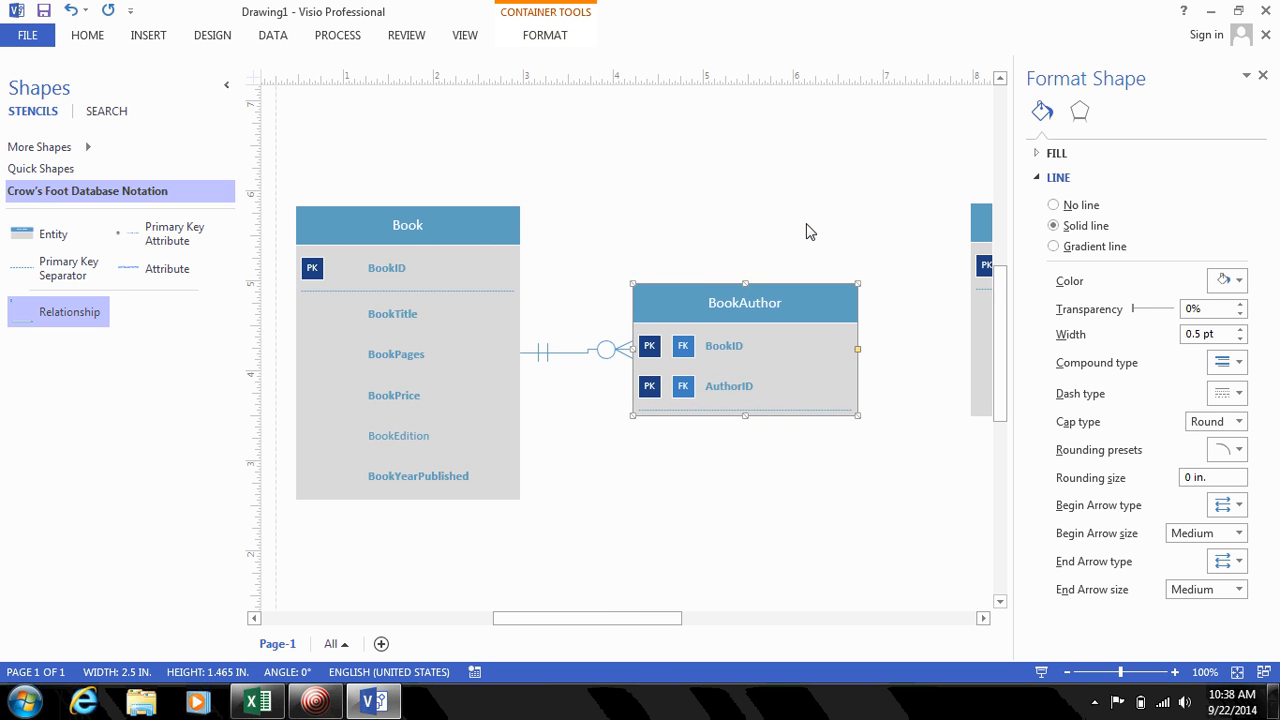
{"action": "key", "text": "Down"}
{"action": "key", "text": "Down"}
{"action": "key", "text": "Down"}
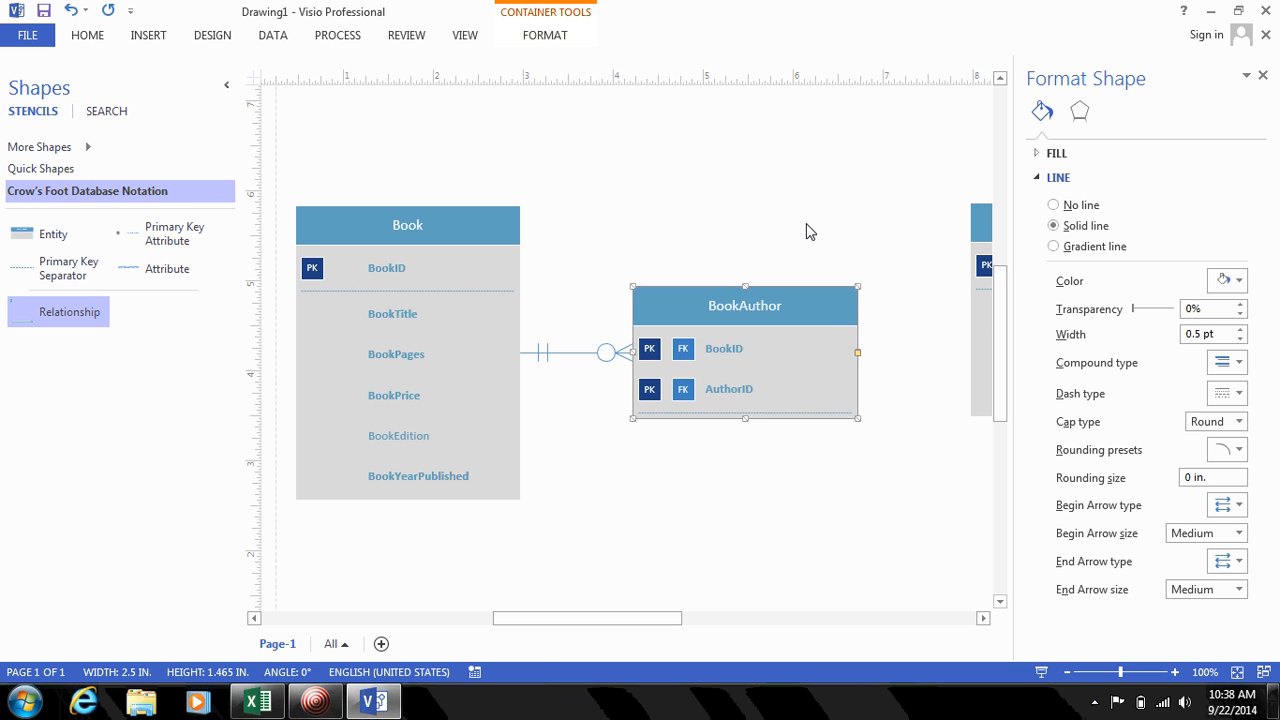
{"action": "left_click", "coordinate": [614, 200]}
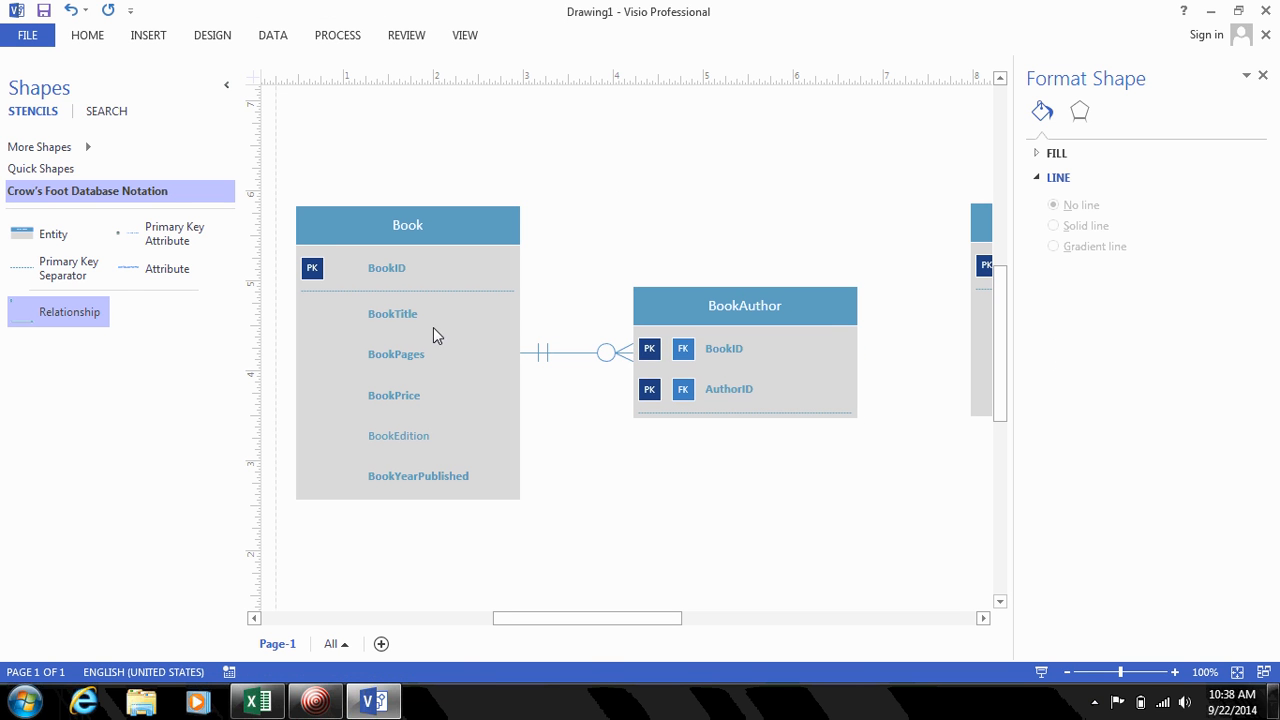
Step: Copy the Book–BookAuthor relationship connector and paste the copy into the empty area below BookAuthor
{"action": "left_click", "coordinate": [727, 362]}
{"action": "left_click", "coordinate": [743, 509]}
{"action": "left_click_drag", "start_coordinate": [590, 617], "coordinate": [637, 620]}
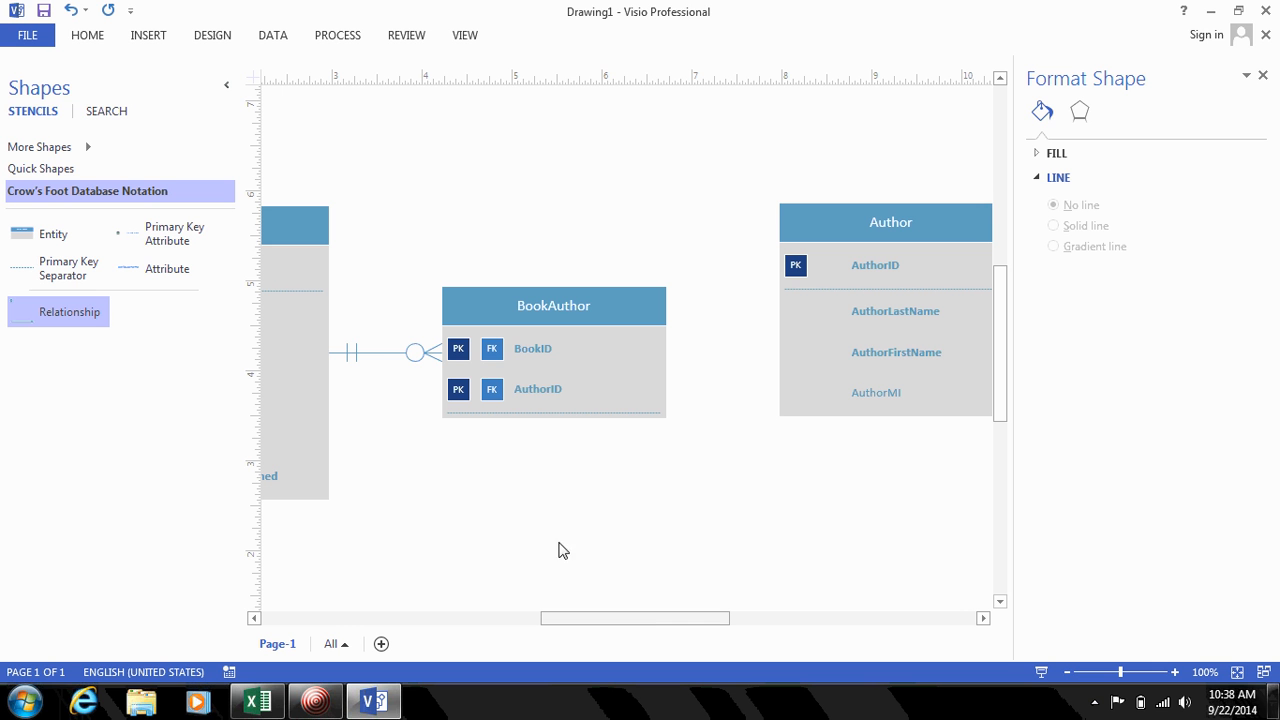
{"action": "left_click", "coordinate": [382, 354]}
{"action": "right_click", "coordinate": [385, 360]}
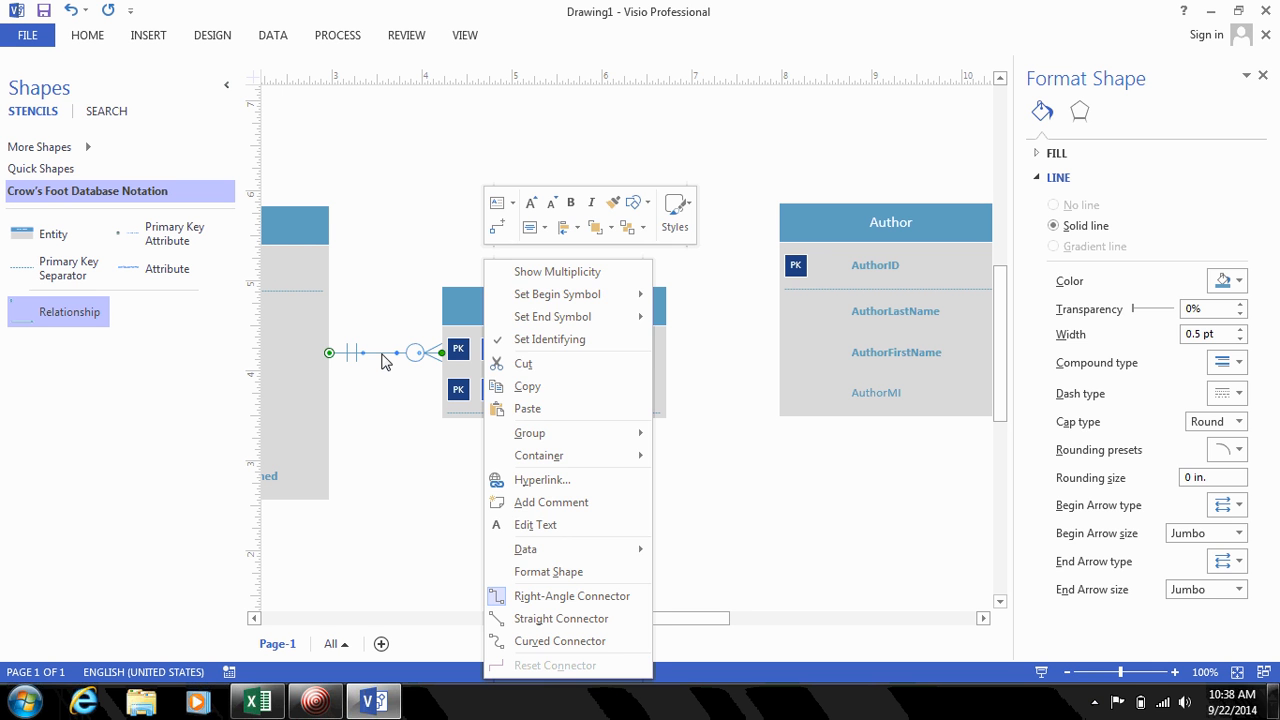
{"action": "left_click", "coordinate": [538, 390]}
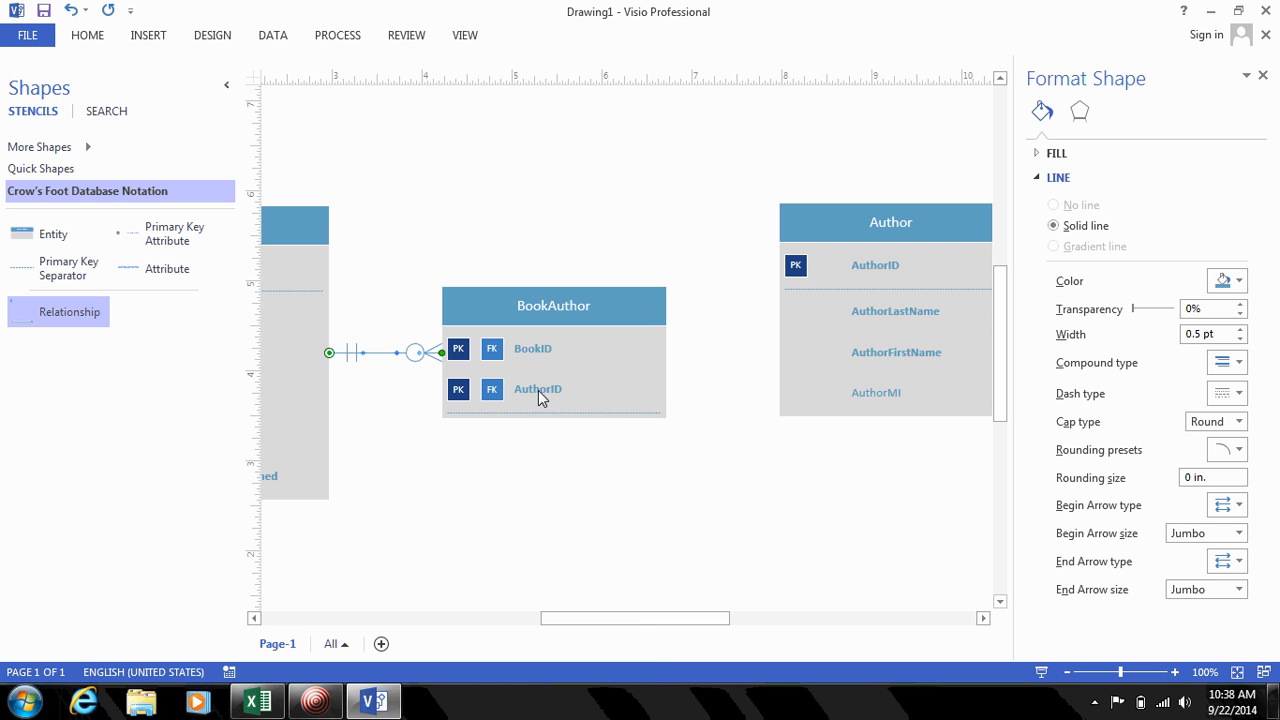
{"action": "left_click", "coordinate": [630, 510]}
{"action": "right_click", "coordinate": [630, 510]}
{"action": "left_click", "coordinate": [688, 576]}
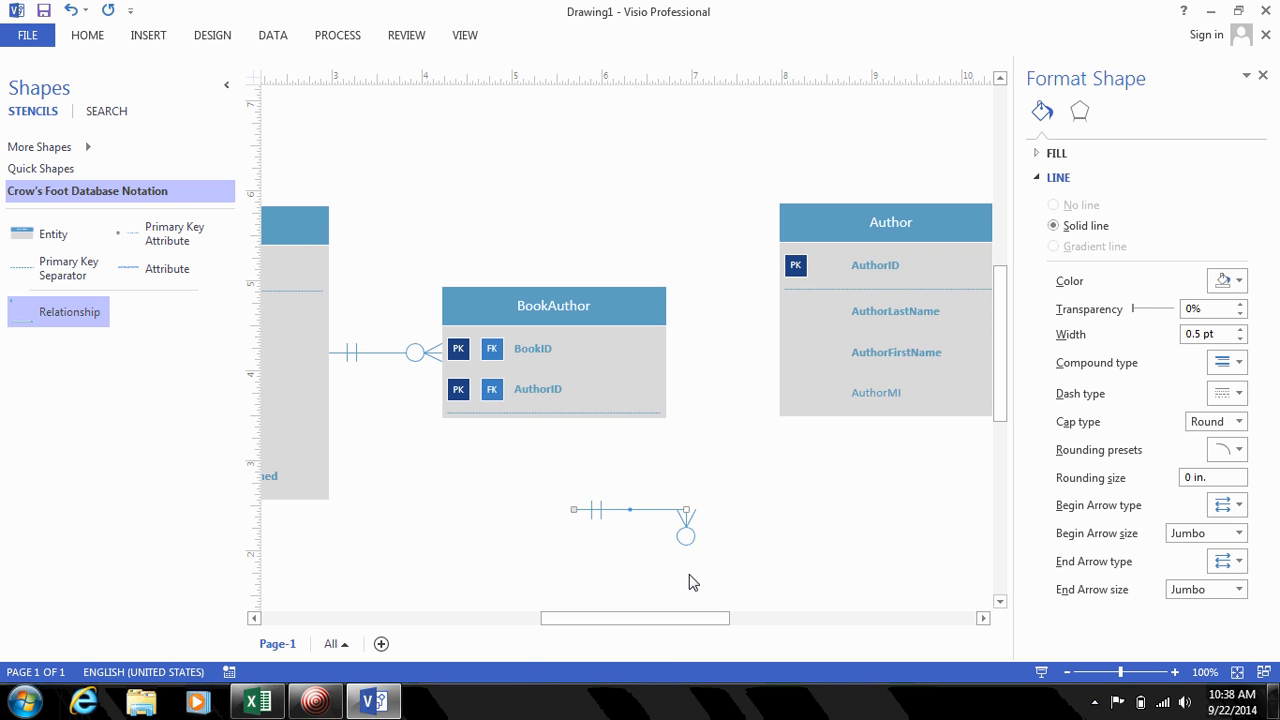
Step: Connect the copied relationship's one-and-only-one end to the Author entity and its crow's foot end to BookAuthor
{"action": "left_click_drag", "start_coordinate": [575, 515], "coordinate": [896, 310]}
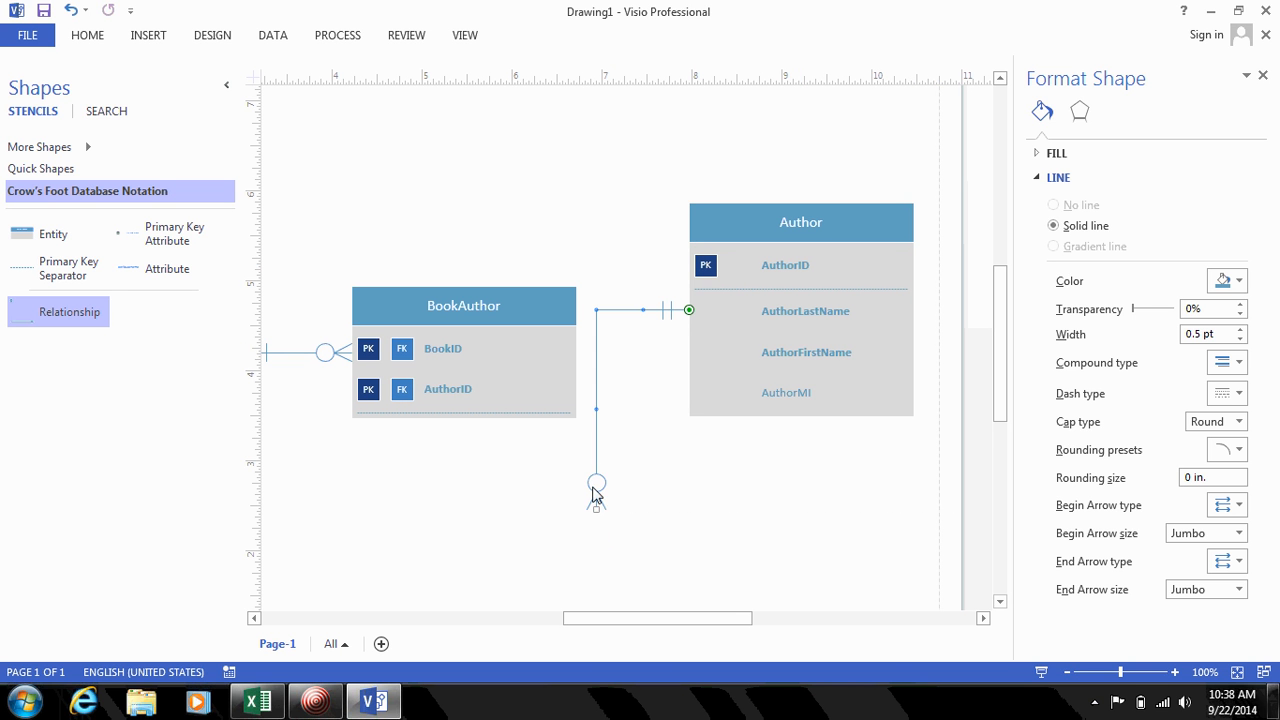
{"action": "left_click_drag", "start_coordinate": [597, 512], "coordinate": [500, 371]}
{"action": "left_click", "coordinate": [557, 480]}
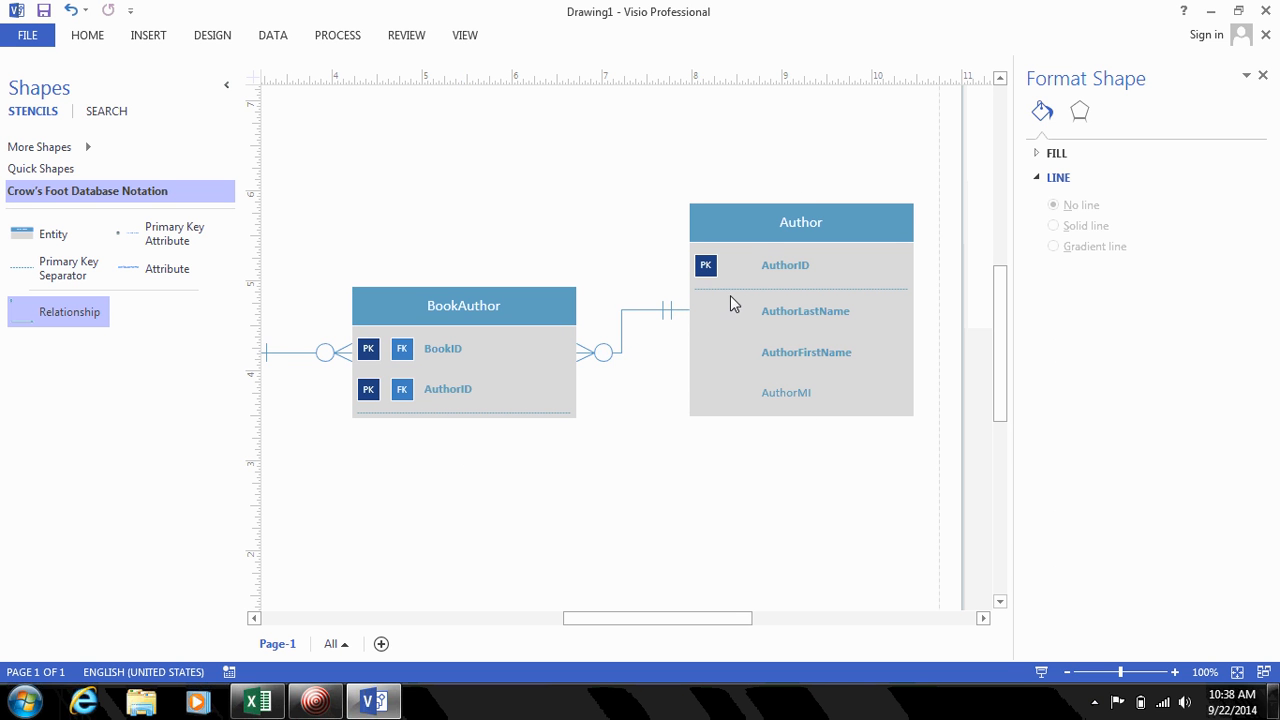
Step: Move the Author entity down and slightly to the right to level its relationship line with BookAuthor
{"action": "left_click", "coordinate": [792, 218]}
{"action": "key", "text": "Down"}
{"action": "key", "text": "Down"}
{"action": "key", "text": "Down"}
{"action": "key", "text": "Down"}
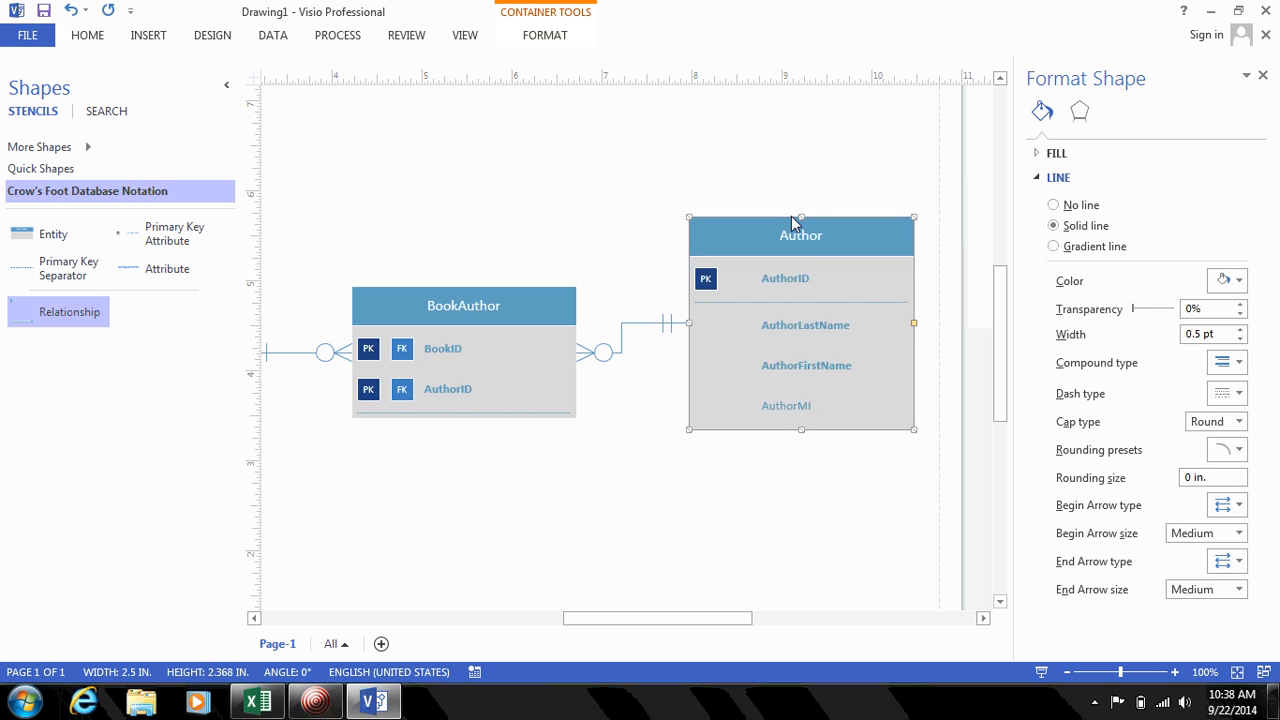
{"action": "key", "text": "Down"}
{"action": "key", "text": "Down"}
{"action": "key", "text": "Down"}
{"action": "key", "text": "Down"}
{"action": "key", "text": "Down"}
{"action": "key", "text": "Down"}
{"action": "key", "text": "Down"}
{"action": "key", "text": "Down"}
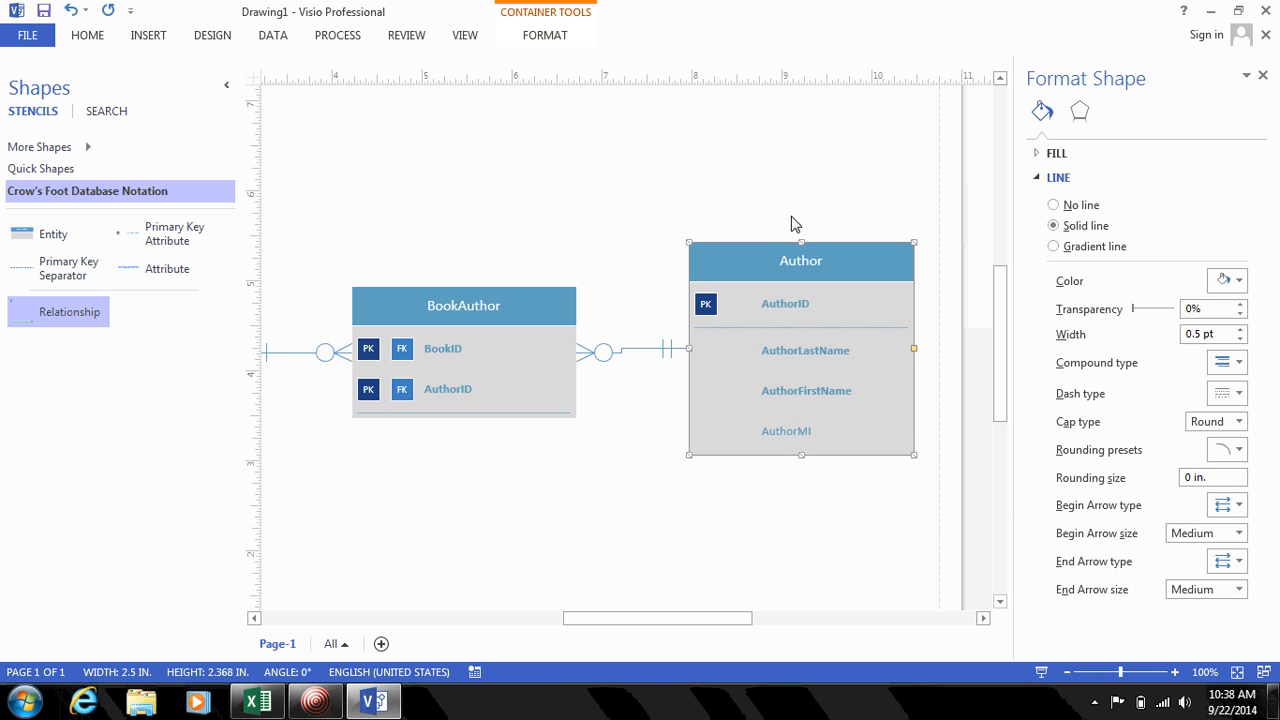
{"action": "key", "text": "Down"}
{"action": "key", "text": "Down"}
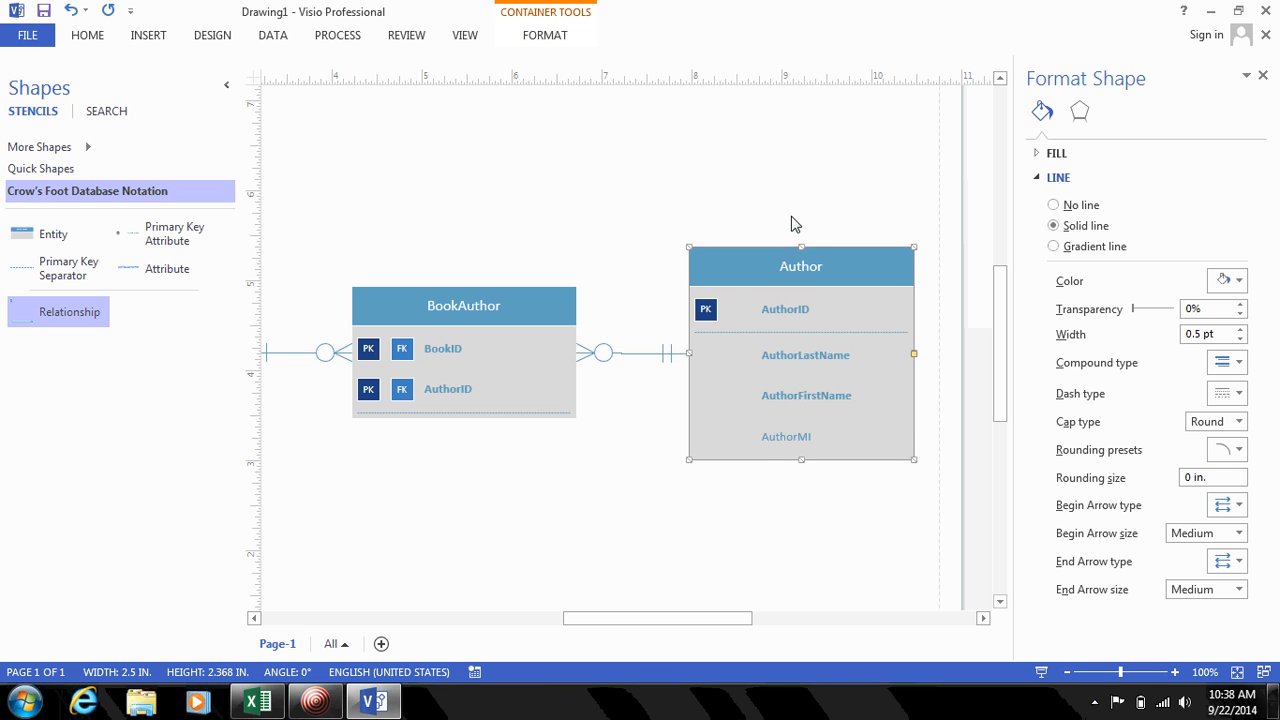
{"action": "key", "text": "Right"}
{"action": "key", "text": "Right"}
{"action": "key", "text": "Right"}
{"action": "key", "text": "Up"}
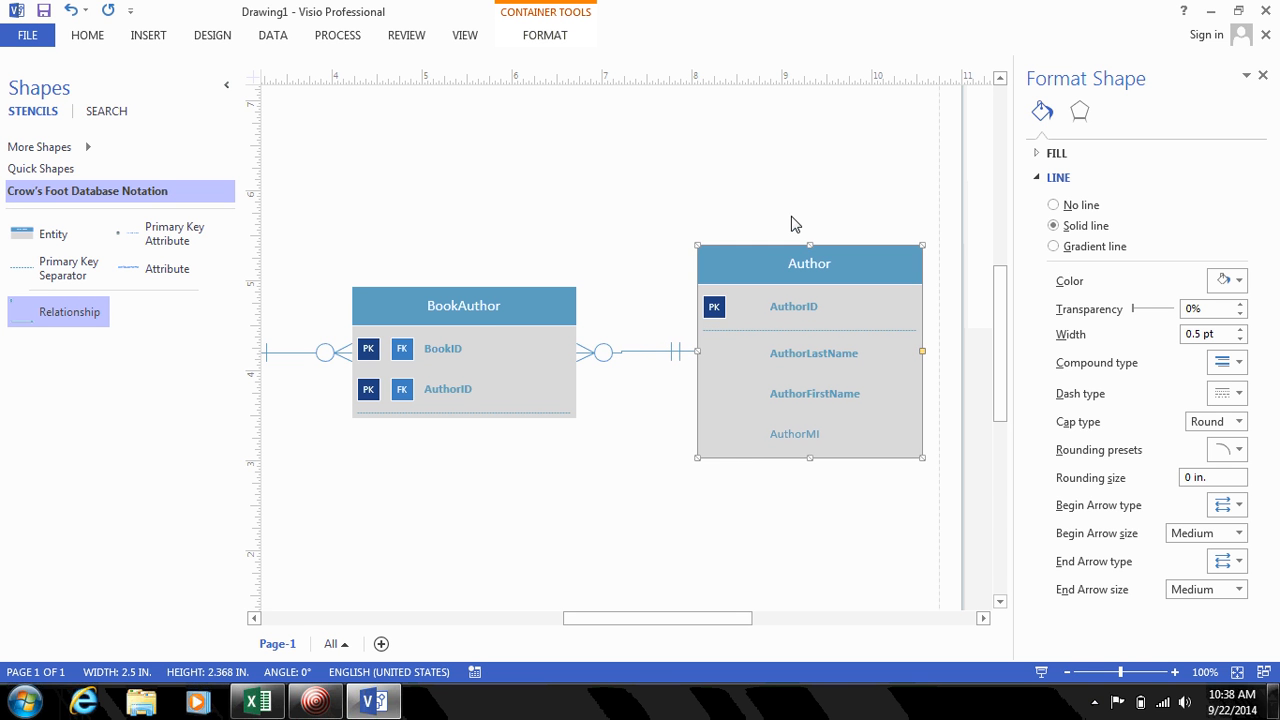
Step: Nudge the BookAuthor and Book entities up slightly to straighten both relationship lines, and close the shape formatting settings
{"action": "left_click", "coordinate": [476, 311]}
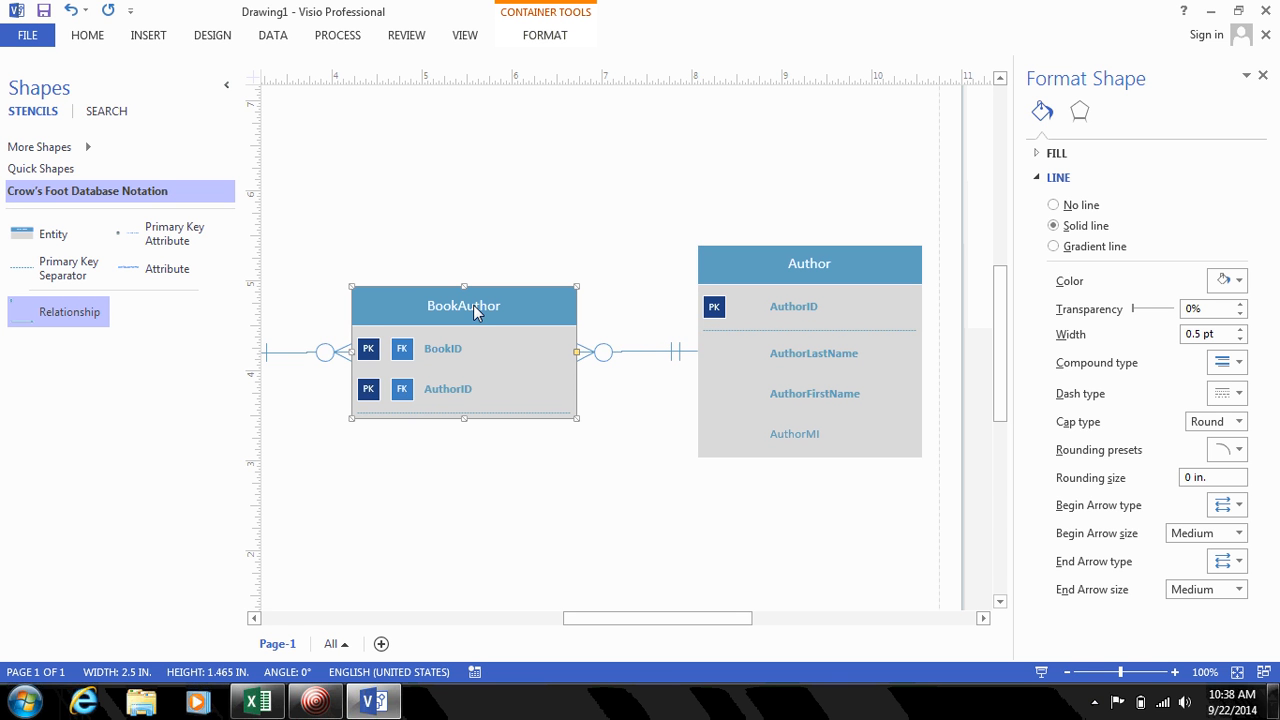
{"action": "key", "text": "Up"}
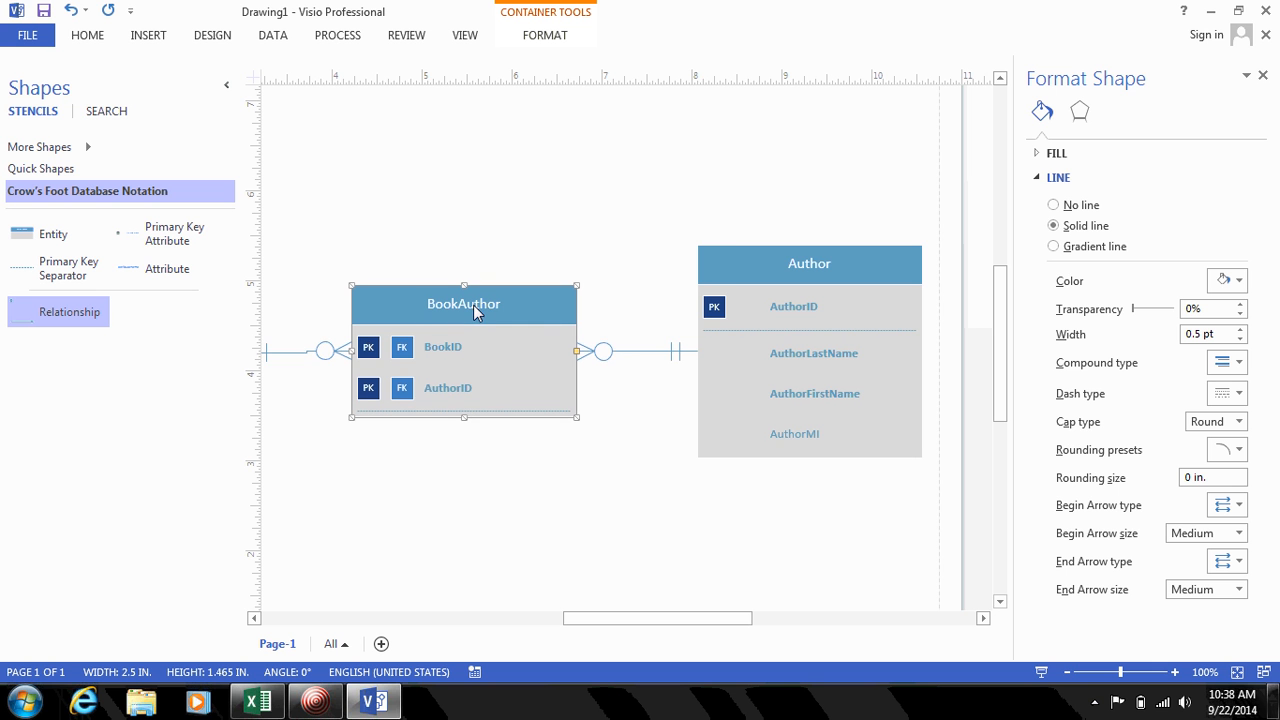
{"action": "left_click_drag", "start_coordinate": [611, 617], "coordinate": [551, 617]}
{"action": "left_click", "coordinate": [413, 222]}
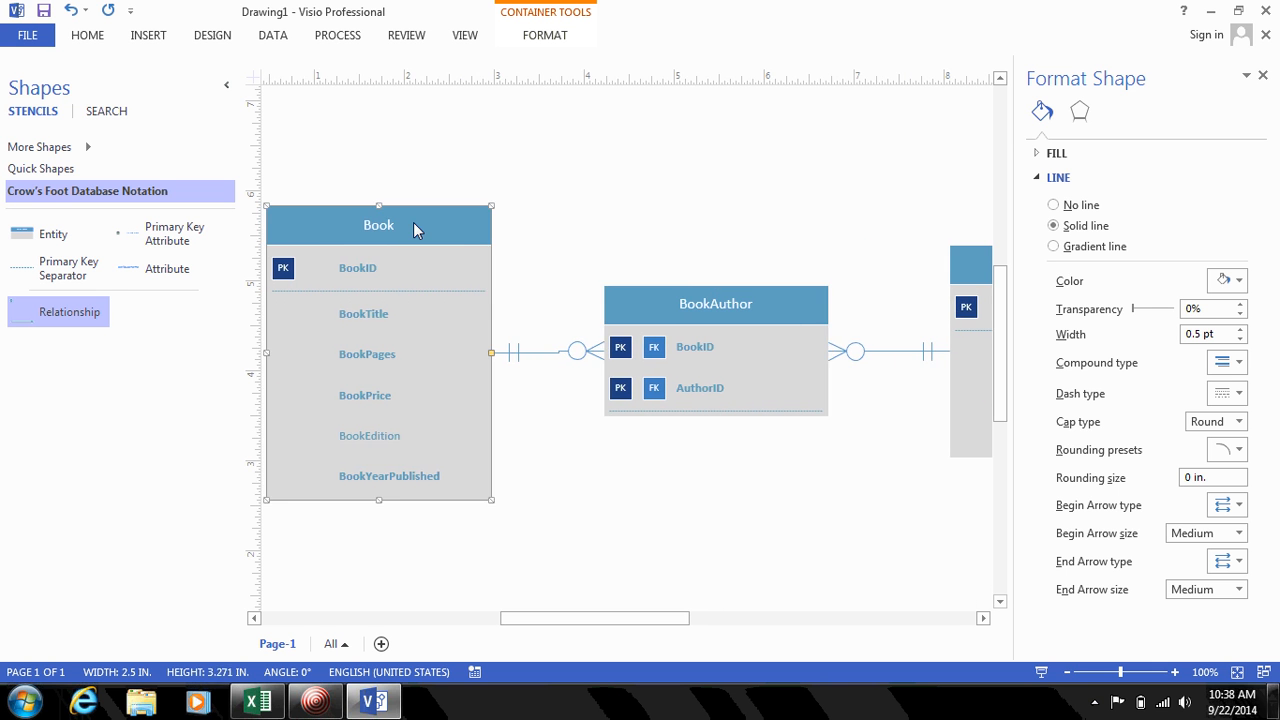
{"action": "key", "text": "Up"}
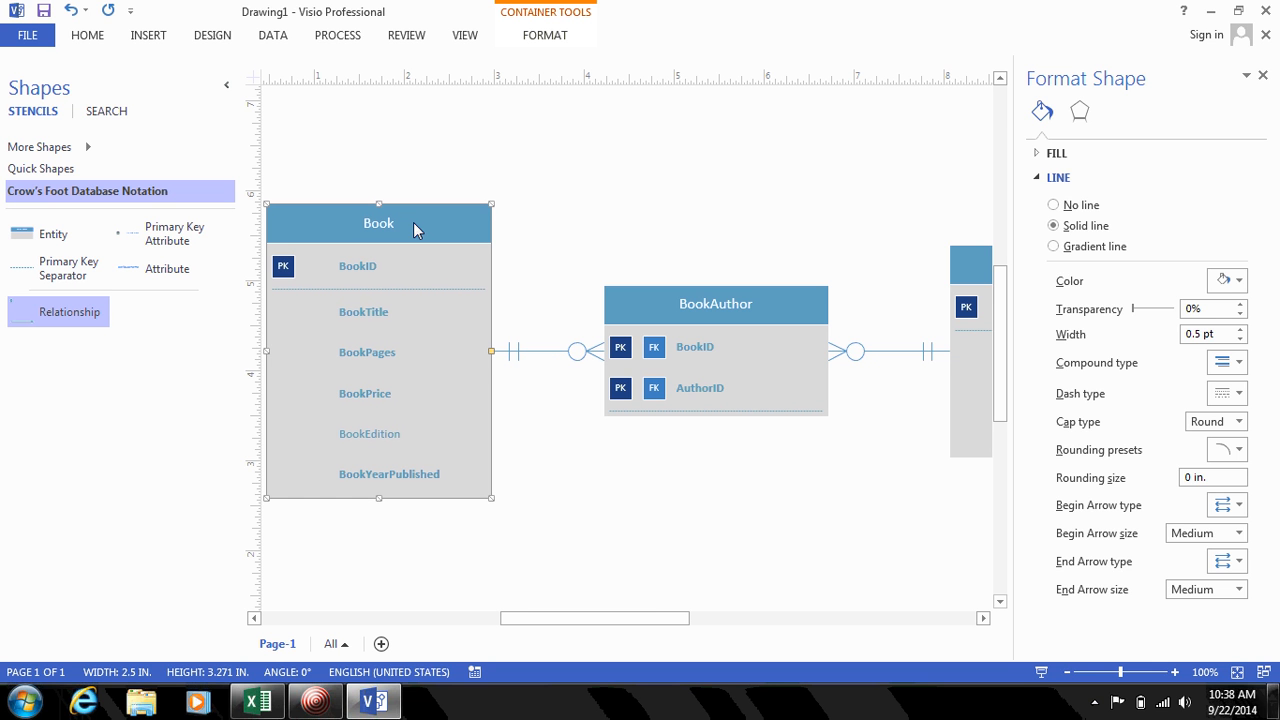
{"action": "left_click", "coordinate": [612, 507]}
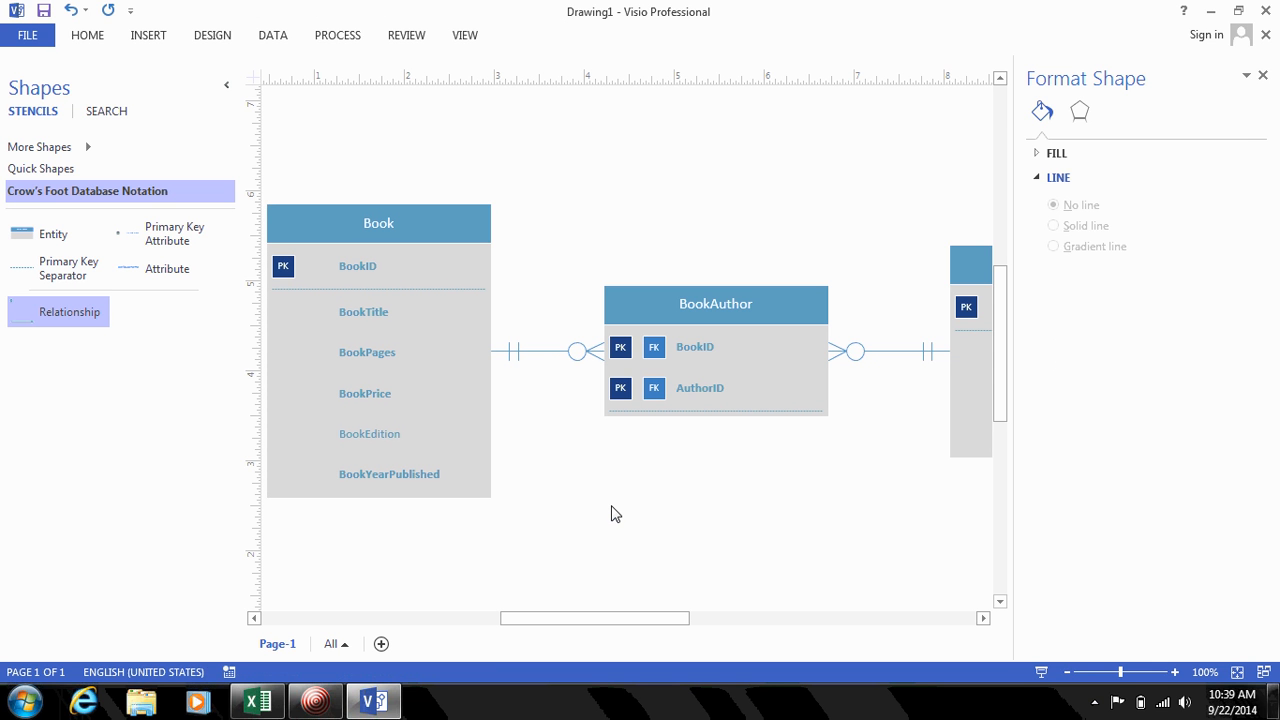
{"action": "left_click", "coordinate": [1263, 76]}
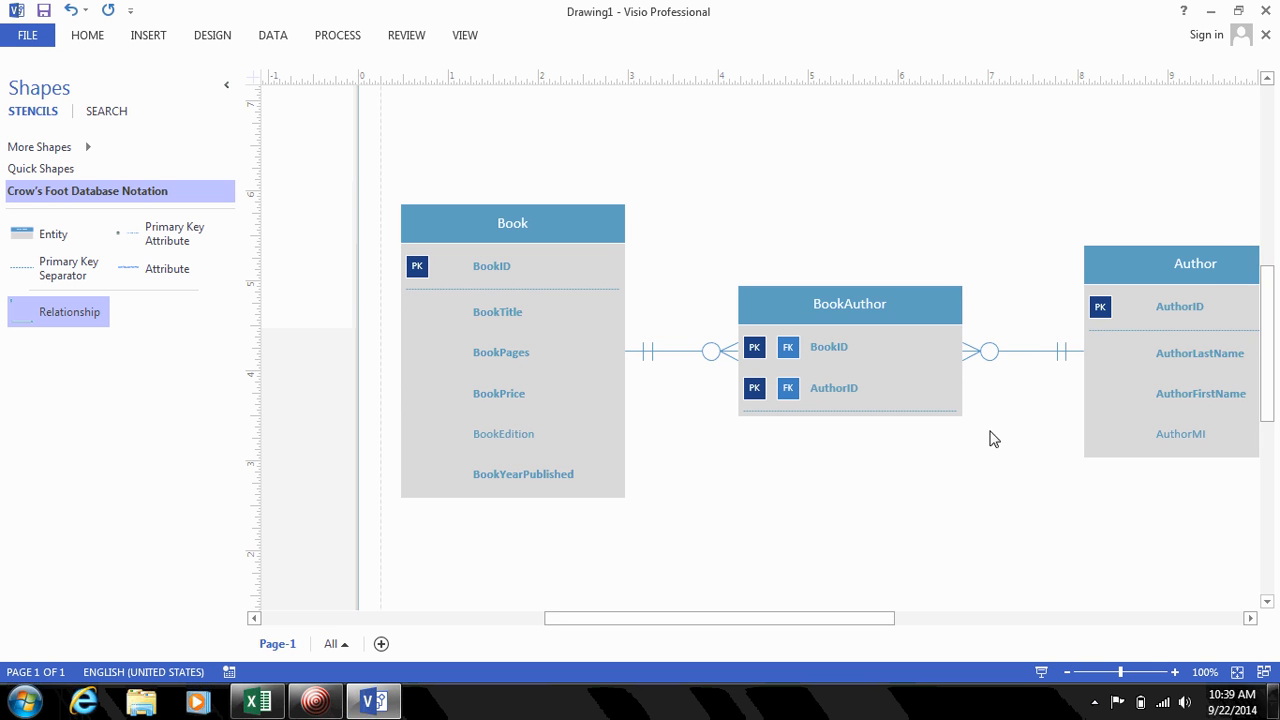
Step: Switch to the Excel book list and examine the publisher data, comparing the Publisher entries for Lord Jim and The Fountainhead
{"action": "left_click_drag", "start_coordinate": [883, 620], "coordinate": [908, 623]}
{"action": "left_click_drag", "start_coordinate": [1268, 324], "coordinate": [1268, 352]}
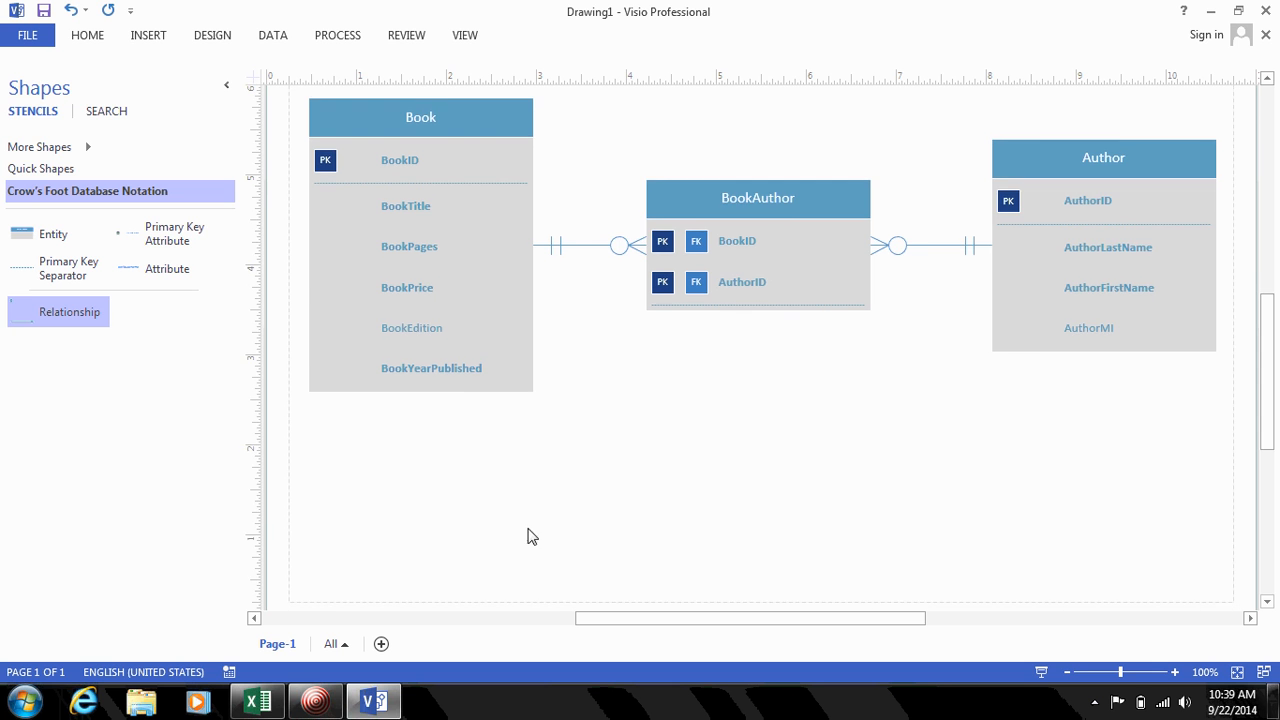
{"action": "left_click", "coordinate": [258, 702]}
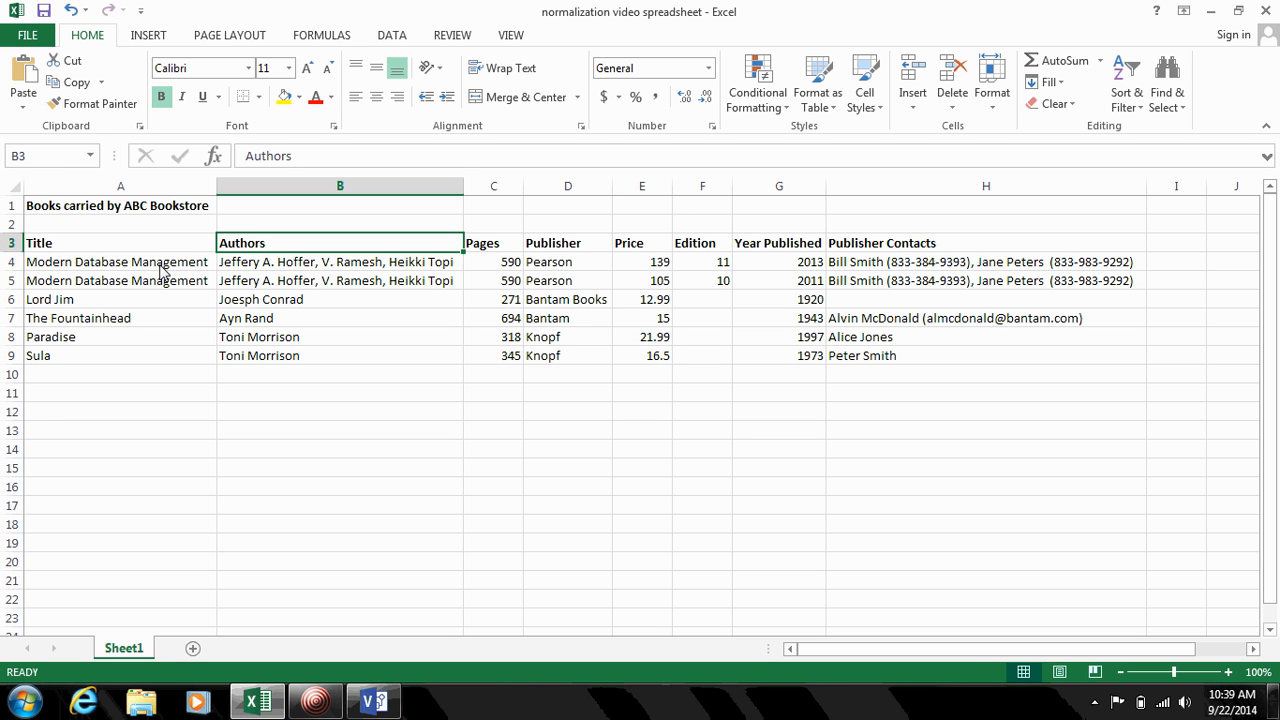
{"action": "left_click_drag", "start_coordinate": [160, 248], "coordinate": [497, 362]}
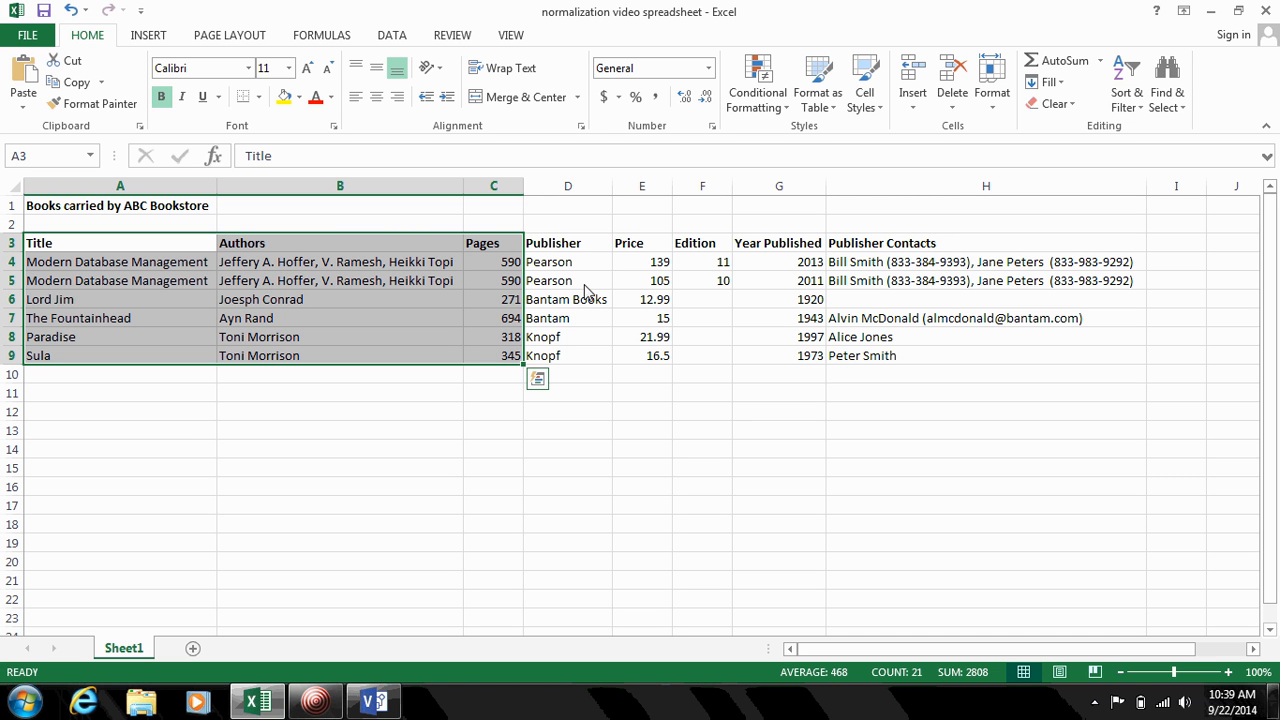
{"action": "left_click_drag", "start_coordinate": [580, 303], "coordinate": [580, 322]}
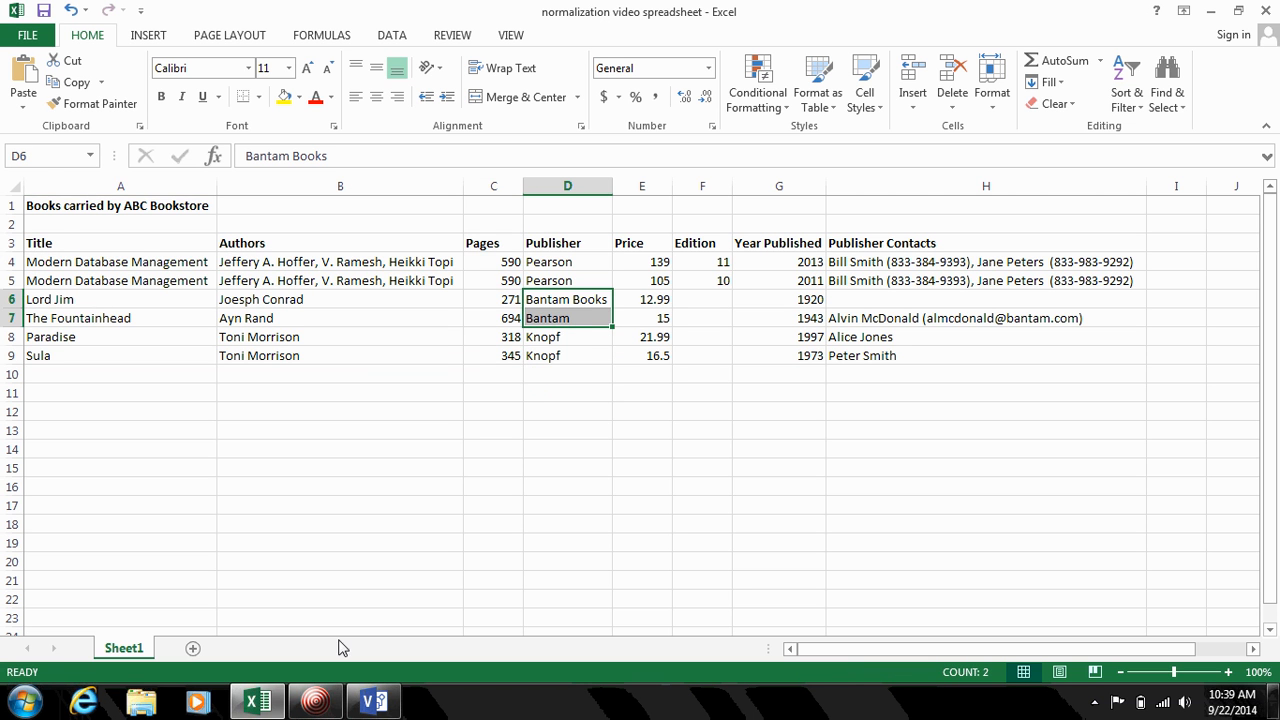
Step: Switch back to Visio, add a new entity below Book and name it Publisher
{"action": "left_click", "coordinate": [366, 703]}
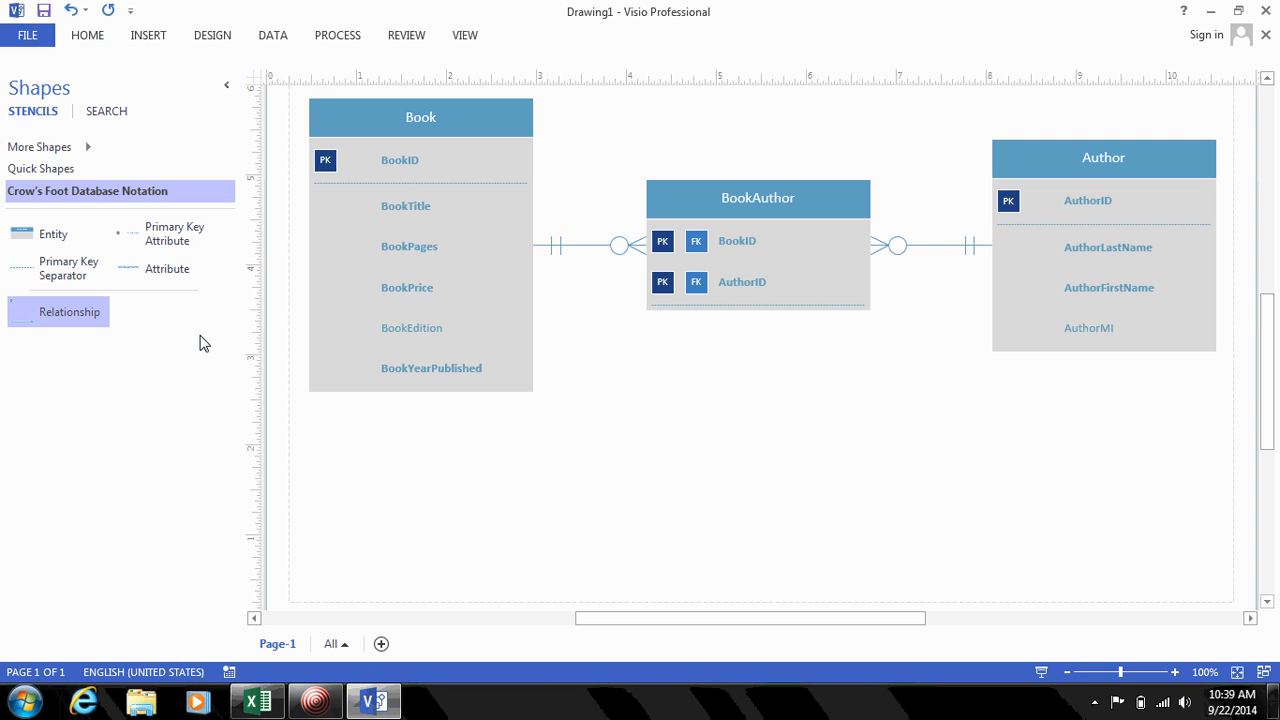
{"action": "left_click", "coordinate": [86, 244]}
{"action": "left_click_drag", "start_coordinate": [86, 244], "coordinate": [401, 464]}
{"action": "double_click", "coordinate": [455, 451]}
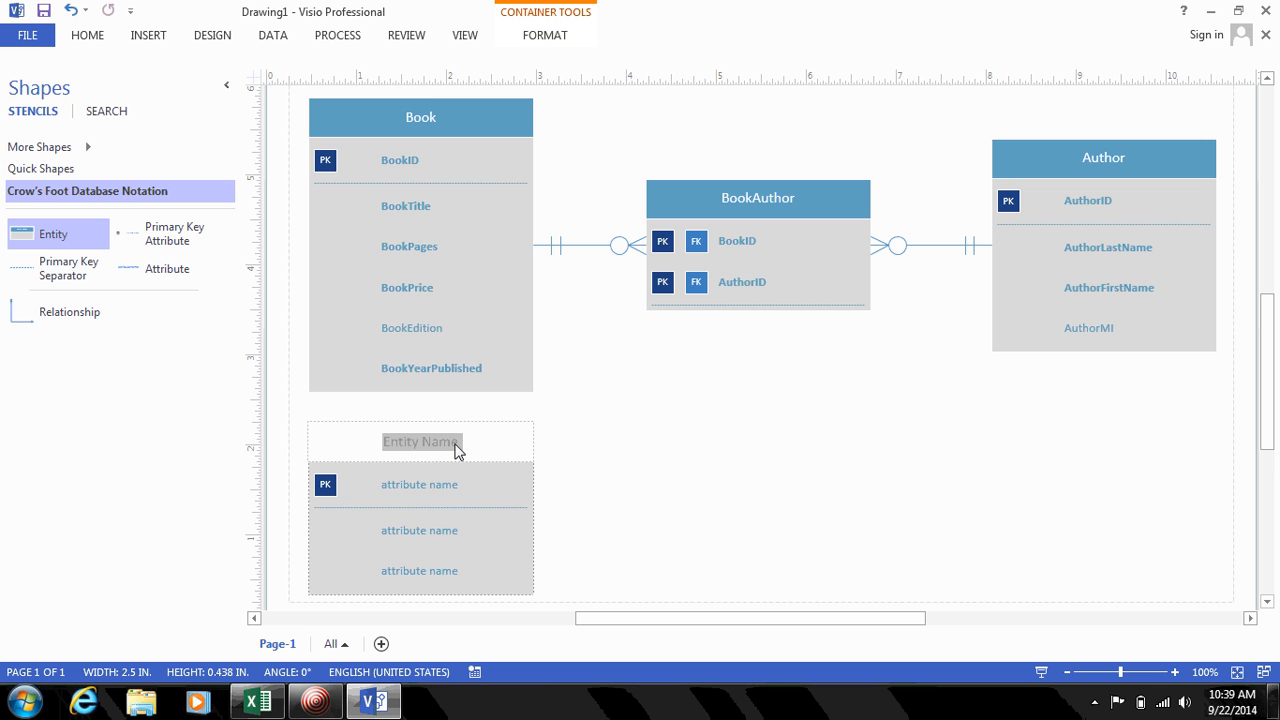
{"action": "type", "text": "Publisher"}
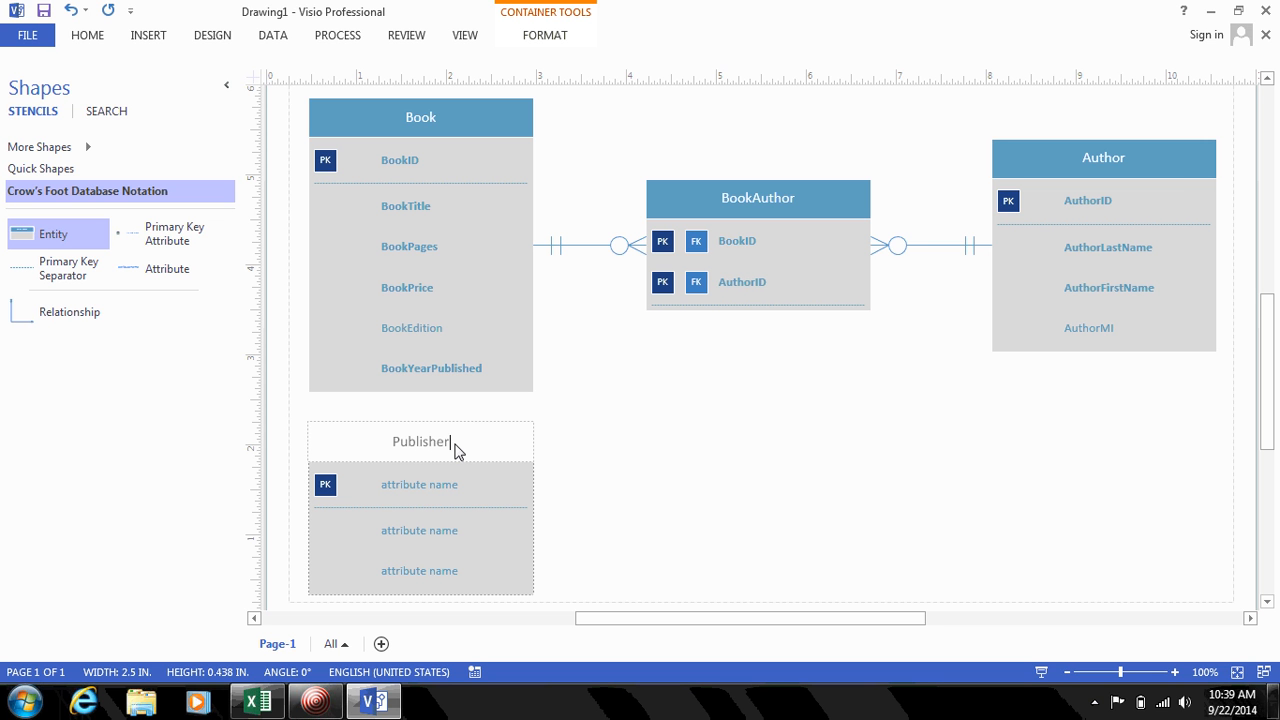
{"action": "left_click", "coordinate": [623, 486]}
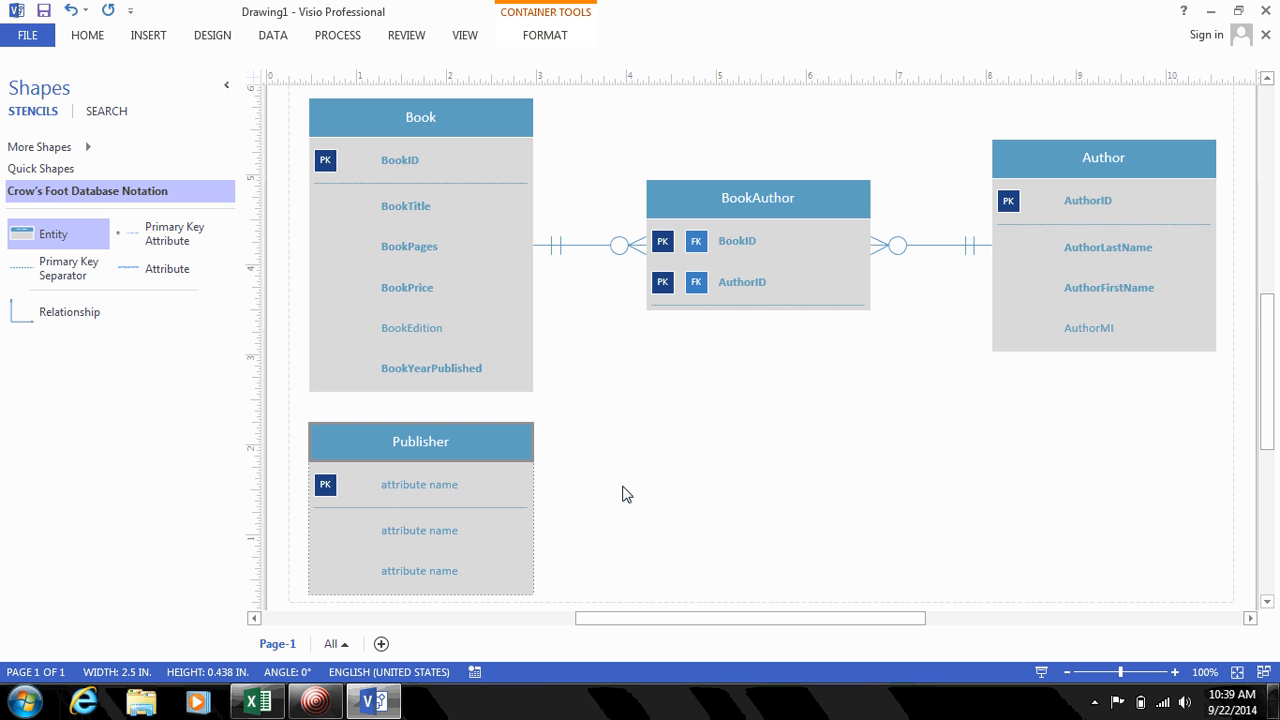
Step: Name the Publisher entity's primary key attribute PublisherID and its next attribute PublisherName, and delete the unused third attribute
{"action": "double_click", "coordinate": [447, 487]}
{"action": "type", "text": "Publish"}
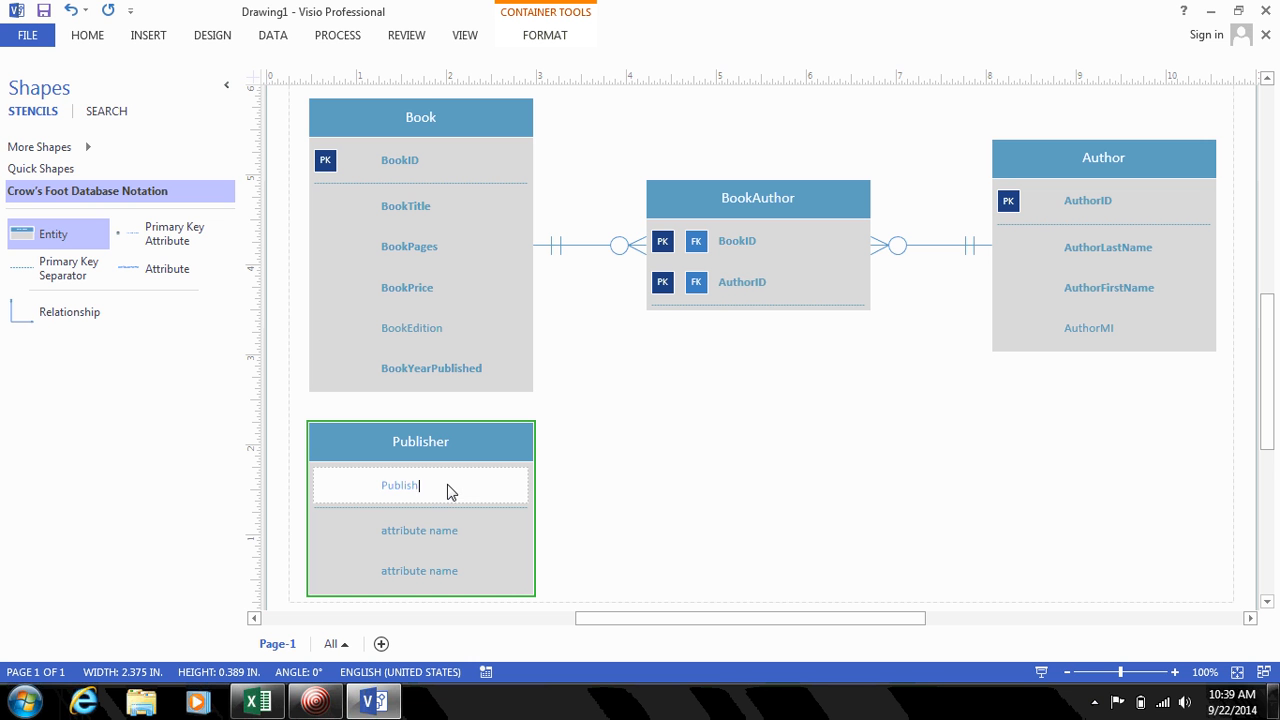
{"action": "type", "text": "erID"}
{"action": "double_click", "coordinate": [425, 532]}
{"action": "type", "text": "Publishe"}
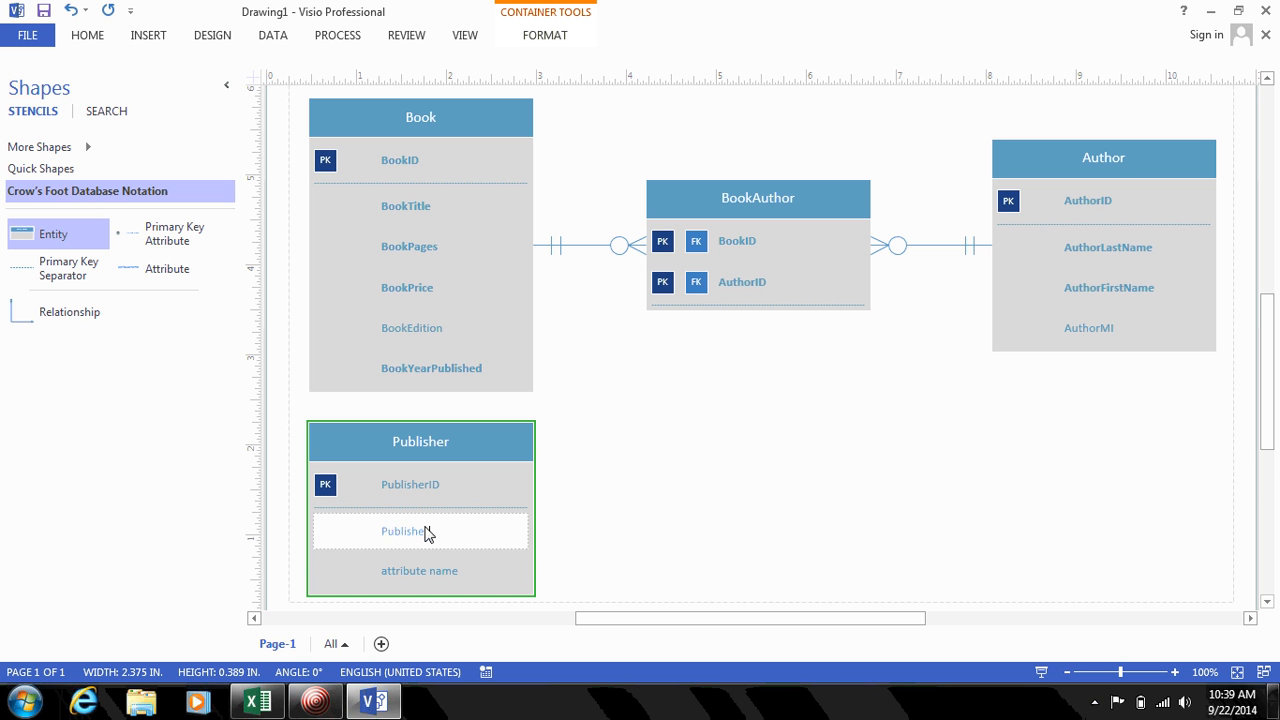
{"action": "type", "text": "rName"}
{"action": "left_click", "coordinate": [671, 523]}
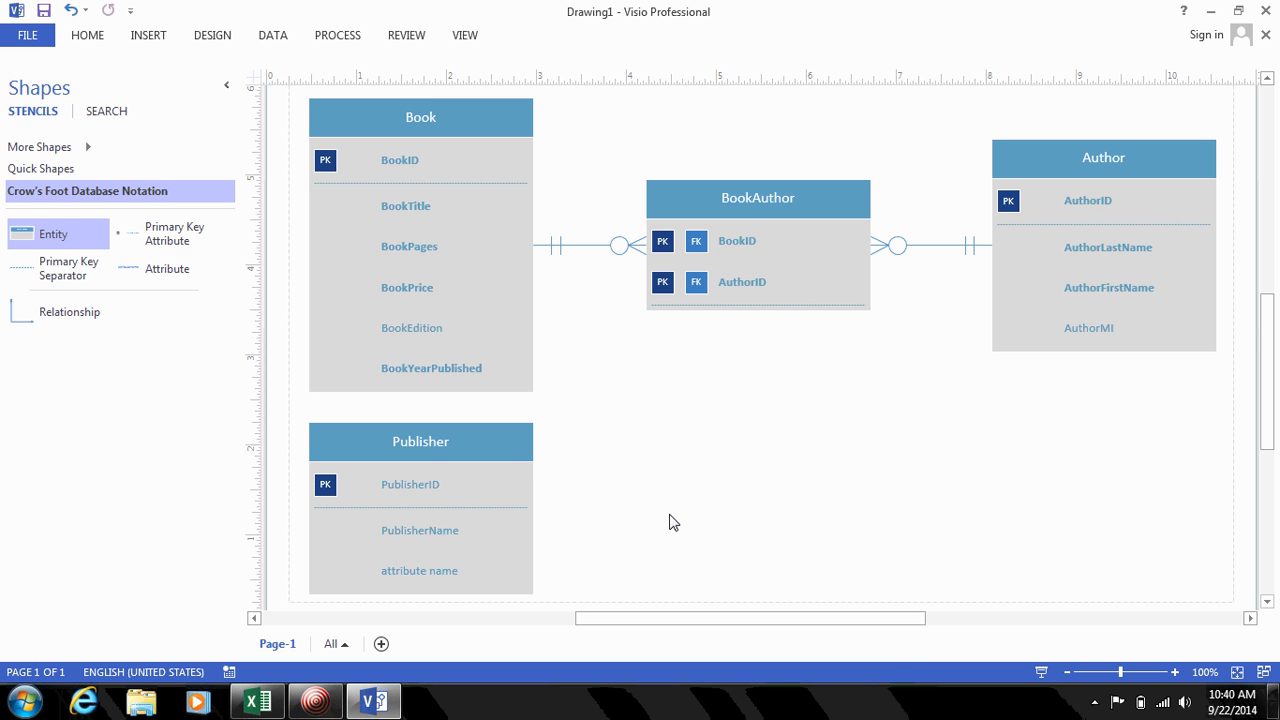
{"action": "left_click", "coordinate": [433, 576]}
{"action": "key", "text": "Delete"}
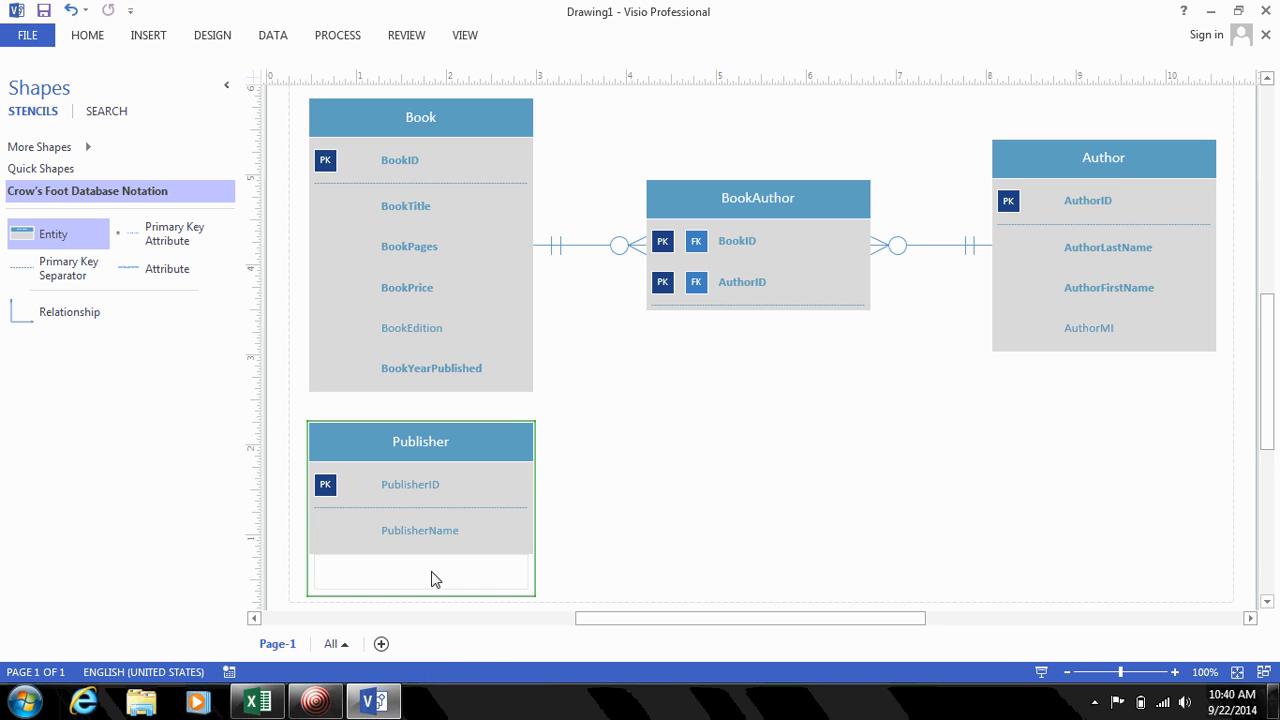
Step: Set both the PublisherID and PublisherName attributes of the Publisher entity as required
{"action": "left_click", "coordinate": [440, 490]}
{"action": "right_click", "coordinate": [440, 490]}
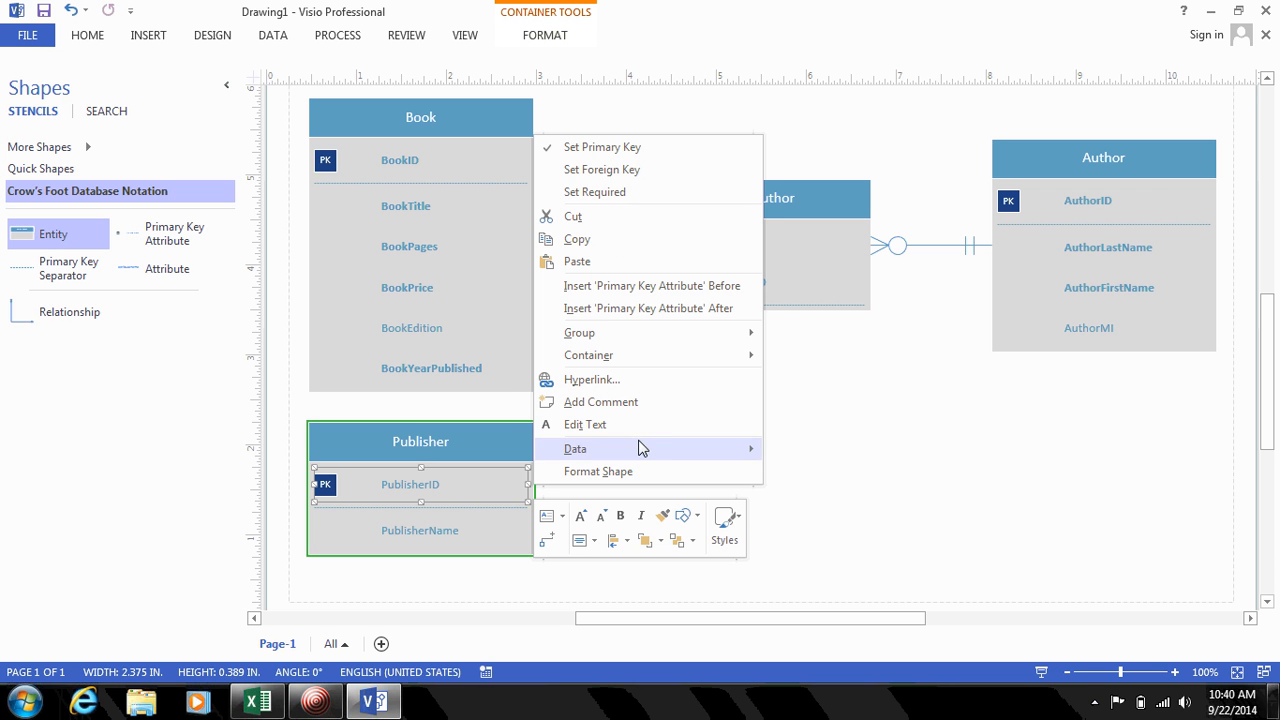
{"action": "left_click", "coordinate": [669, 194]}
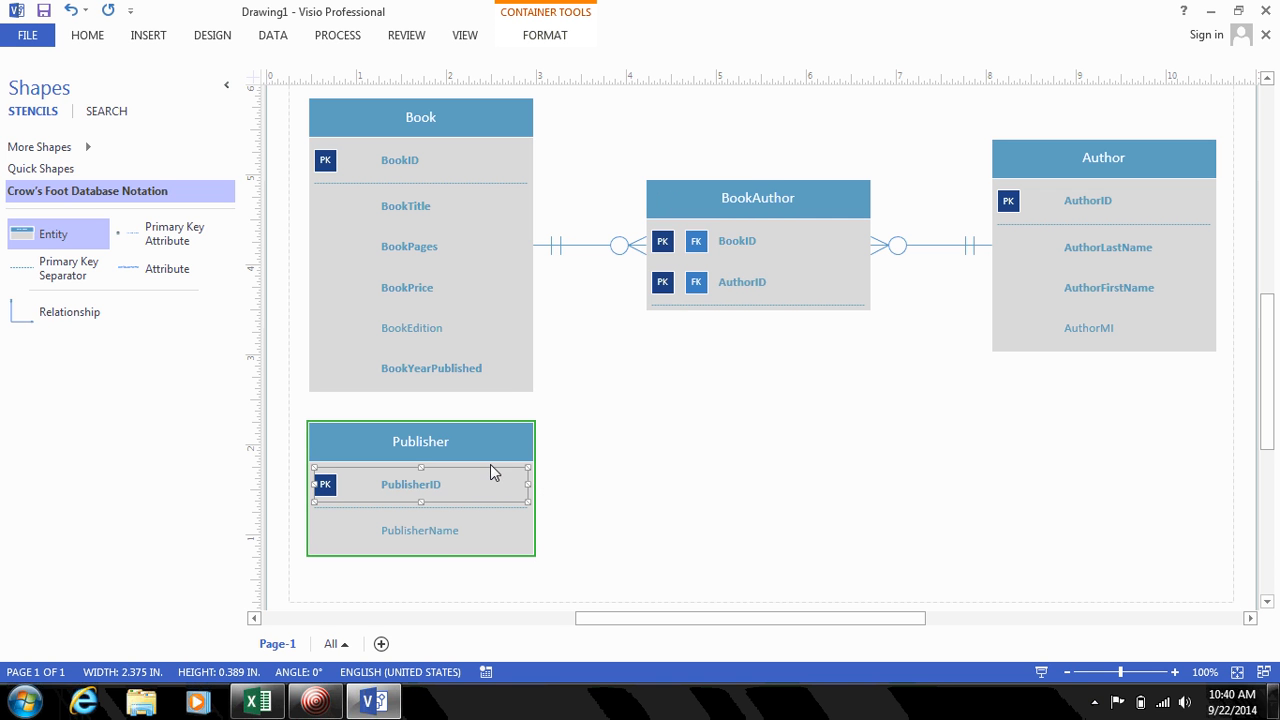
{"action": "left_click", "coordinate": [444, 534]}
{"action": "right_click", "coordinate": [446, 538]}
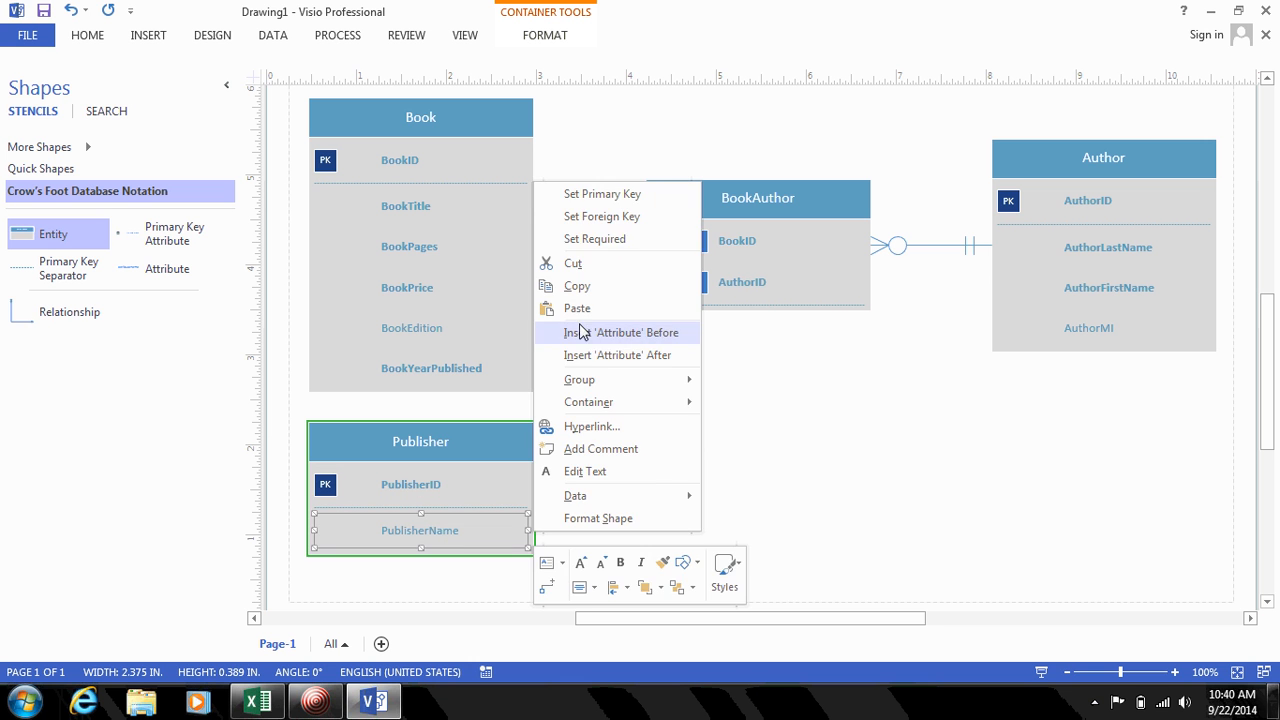
{"action": "left_click", "coordinate": [623, 240]}
{"action": "left_click", "coordinate": [696, 567]}
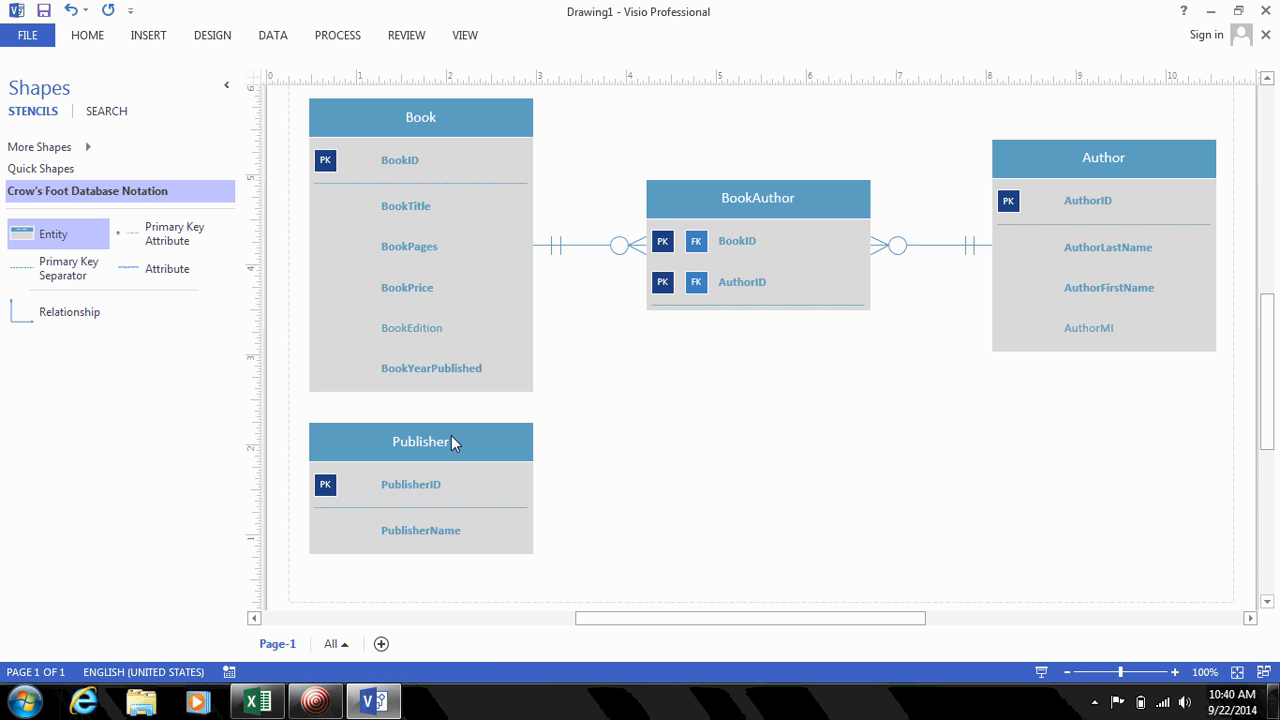
Step: Move the Publisher entity to the empty area directly below BookAuthor
{"action": "left_click_drag", "start_coordinate": [451, 438], "coordinate": [777, 444]}
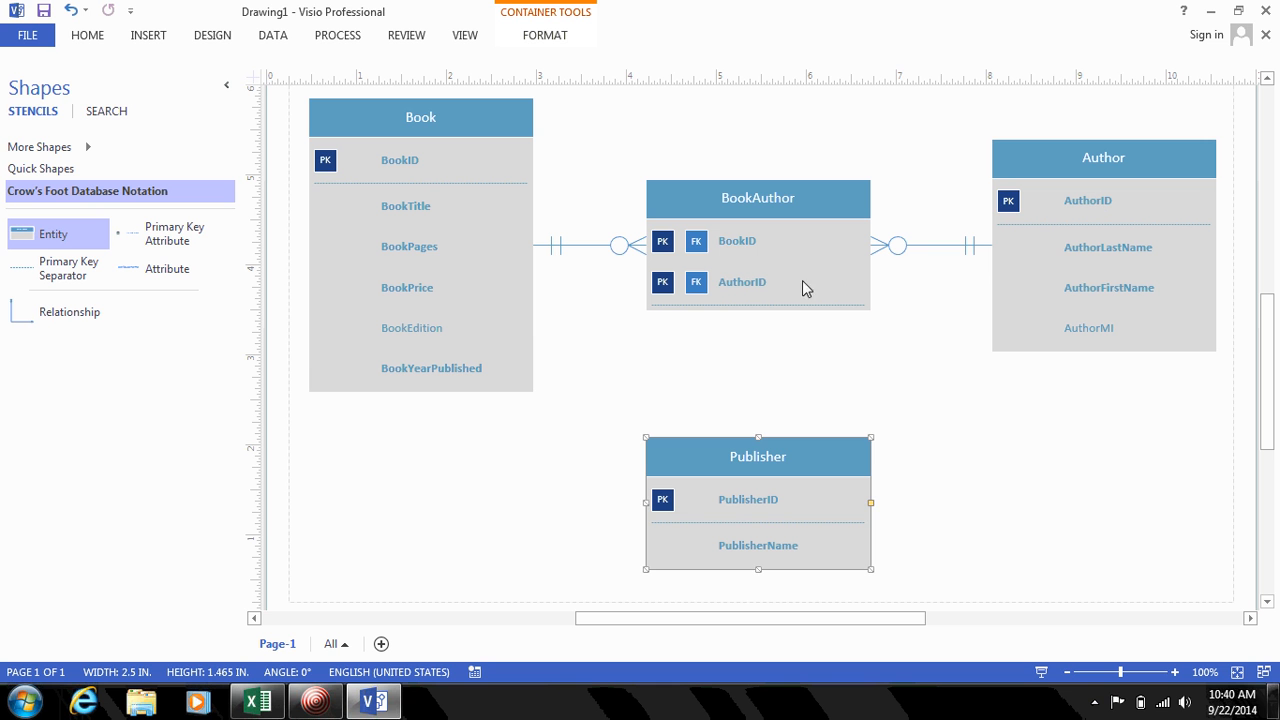
{"action": "left_click", "coordinate": [480, 490]}
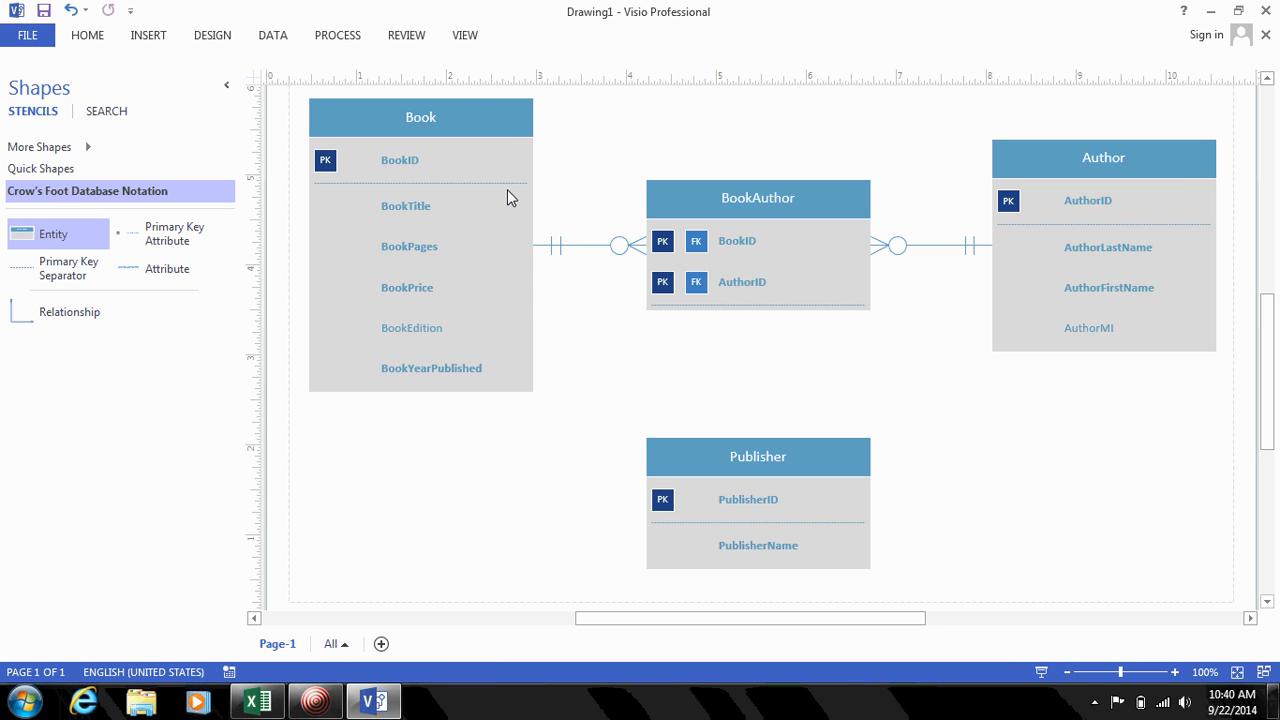
{"action": "left_click", "coordinate": [480, 115]}
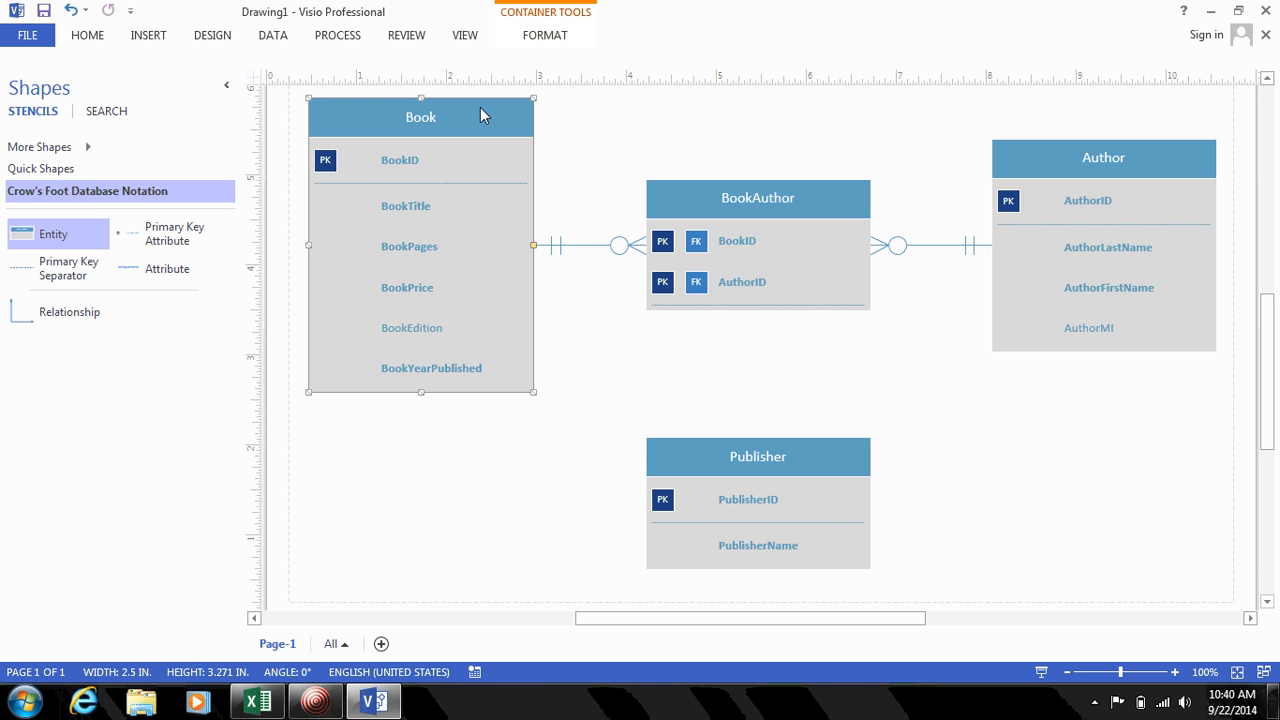
{"action": "left_click", "coordinate": [455, 462]}
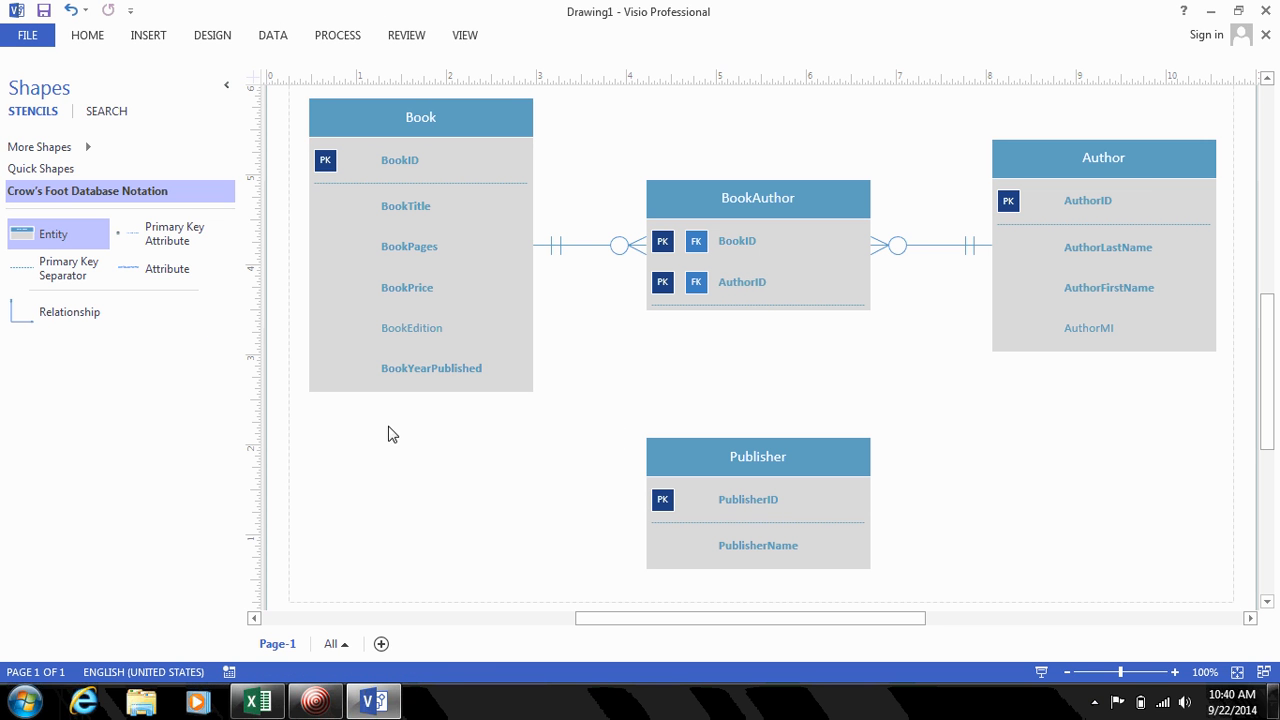
Step: Add an attribute named PublisherID at the end of the Book entity, below BookYearPublished
{"action": "left_click_drag", "start_coordinate": [155, 279], "coordinate": [422, 404]}
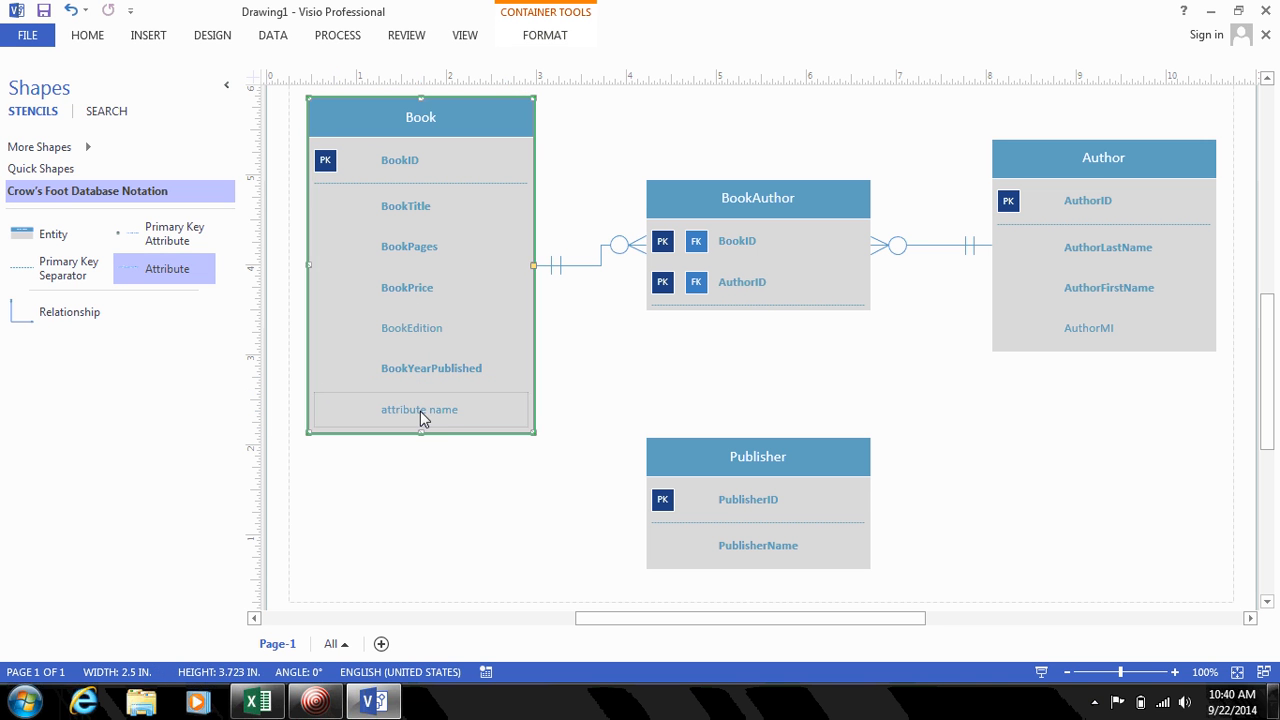
{"action": "double_click", "coordinate": [420, 411]}
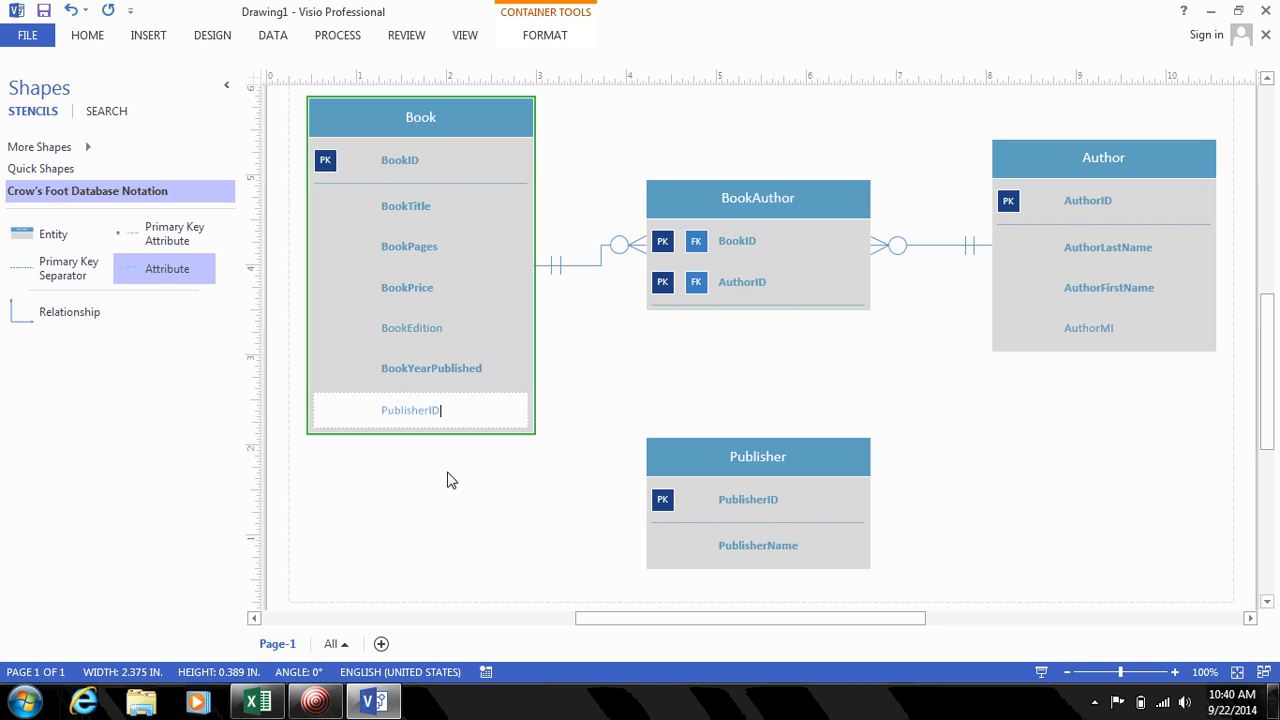
{"action": "left_click", "coordinate": [440, 458]}
Step: Set the Book entity's PublisherID attribute as required and as a foreign key
{"action": "left_click", "coordinate": [432, 413]}
{"action": "right_click", "coordinate": [431, 411]}
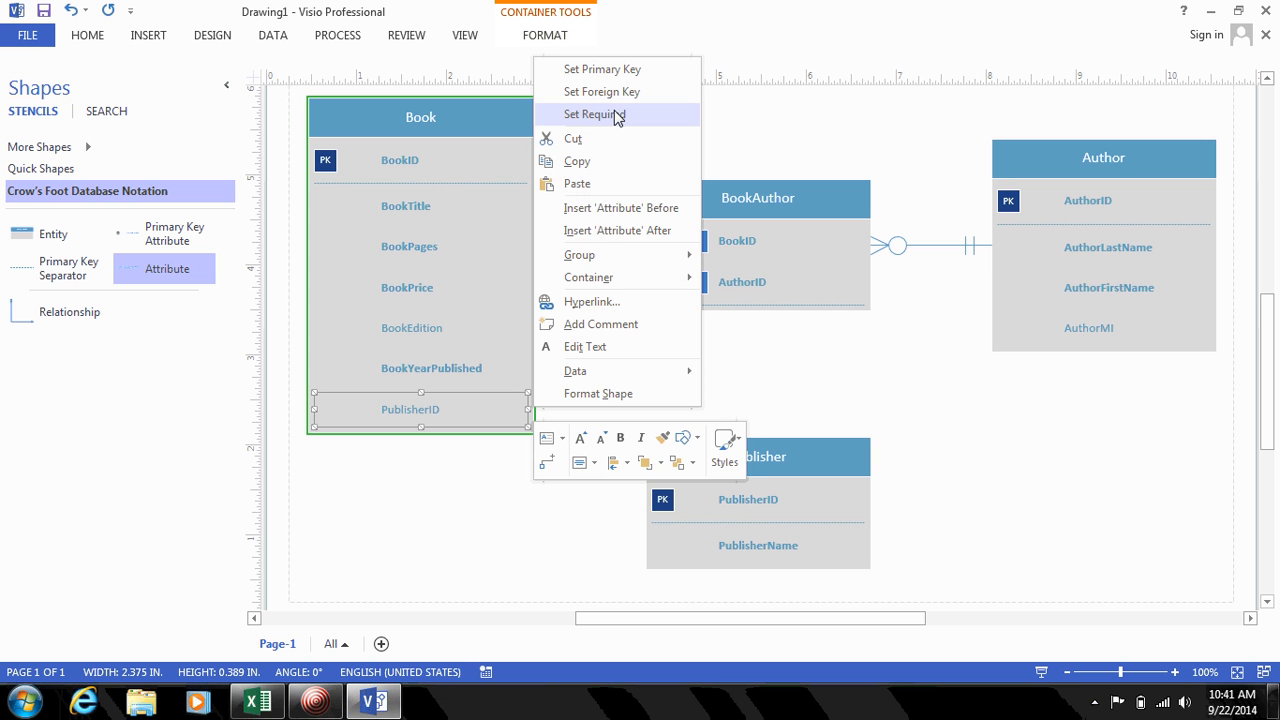
{"action": "left_click", "coordinate": [617, 115]}
{"action": "right_click", "coordinate": [466, 415]}
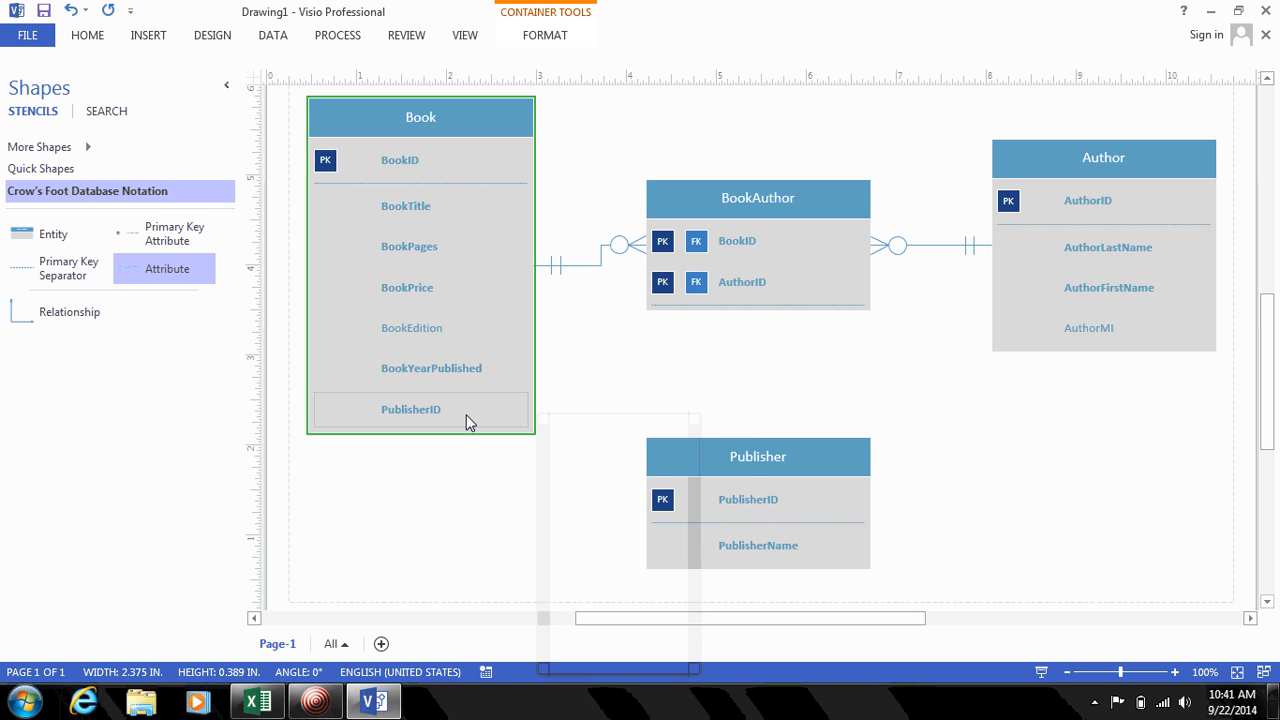
{"action": "left_click", "coordinate": [393, 417]}
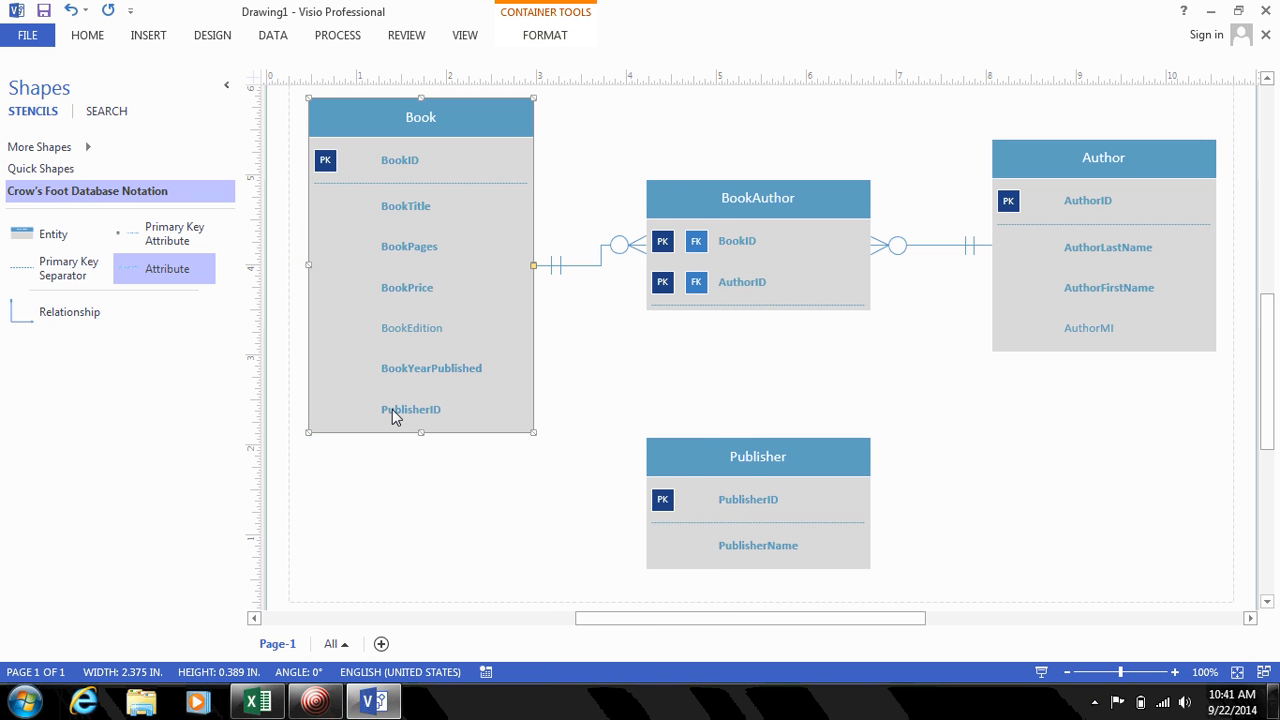
{"action": "double_click", "coordinate": [423, 398]}
{"action": "left_click", "coordinate": [432, 377]}
{"action": "left_click", "coordinate": [428, 400]}
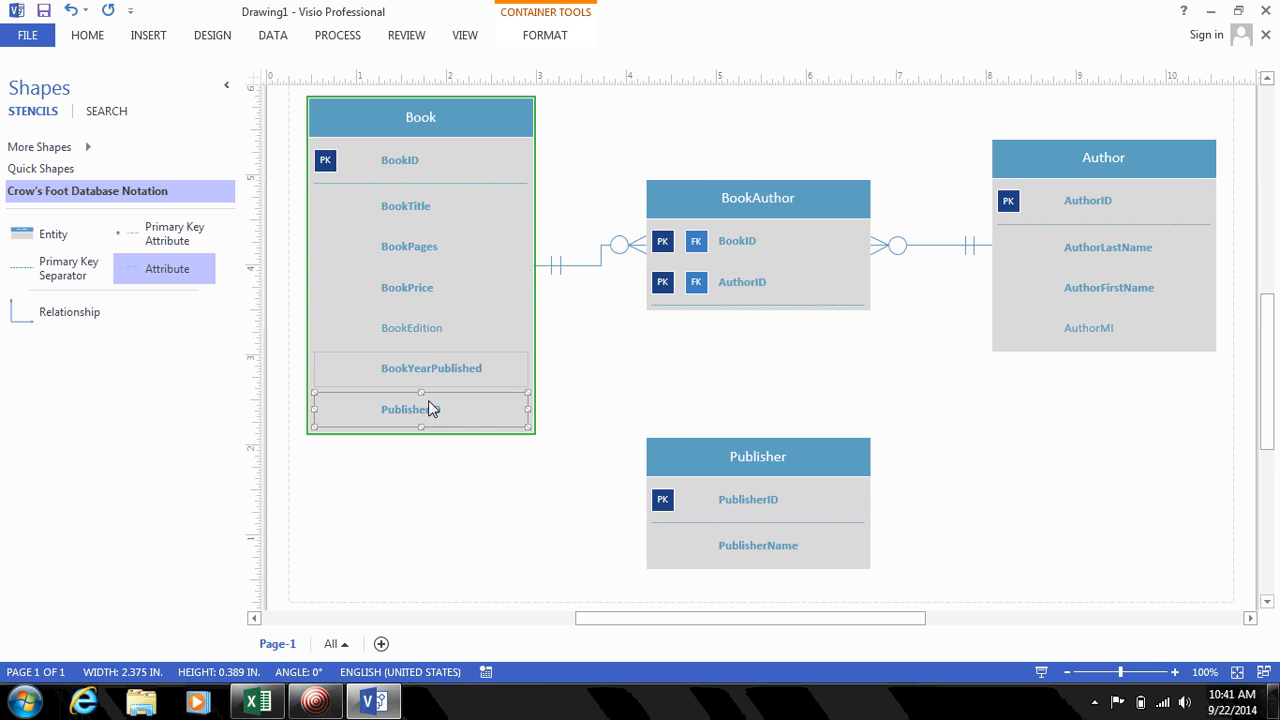
{"action": "right_click", "coordinate": [428, 400]}
{"action": "left_click", "coordinate": [606, 87]}
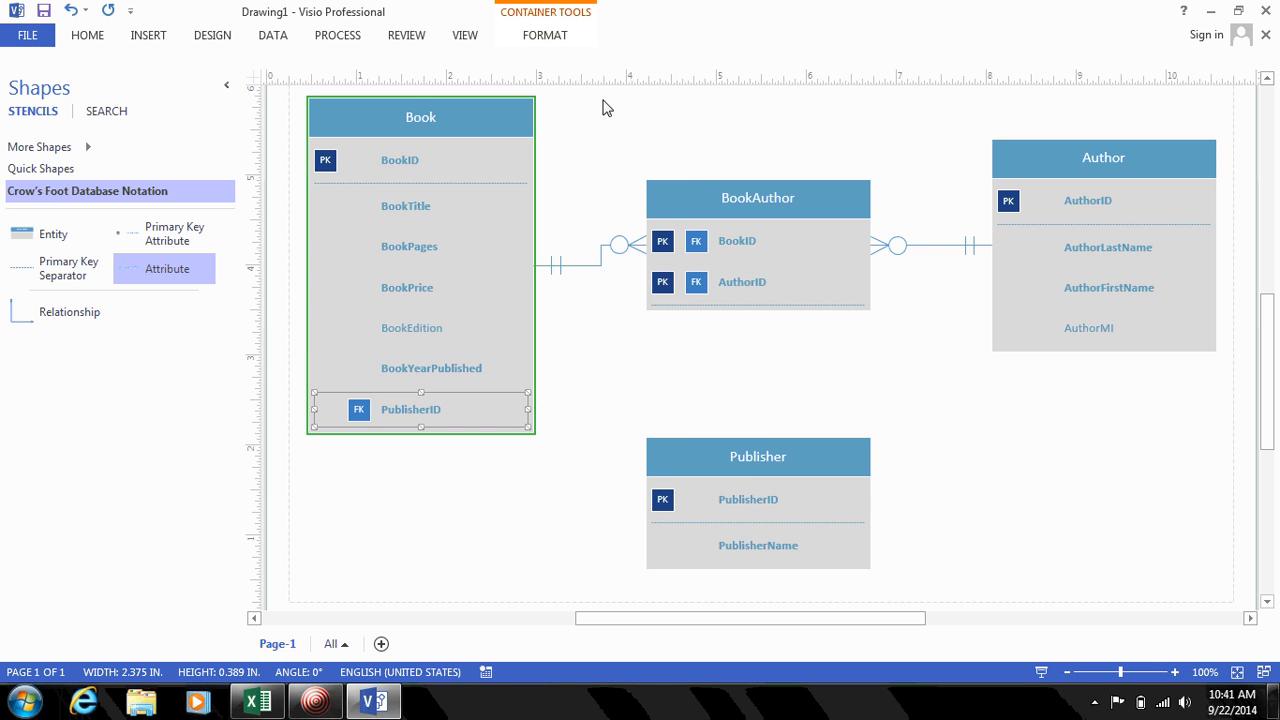
{"action": "left_click", "coordinate": [554, 548]}
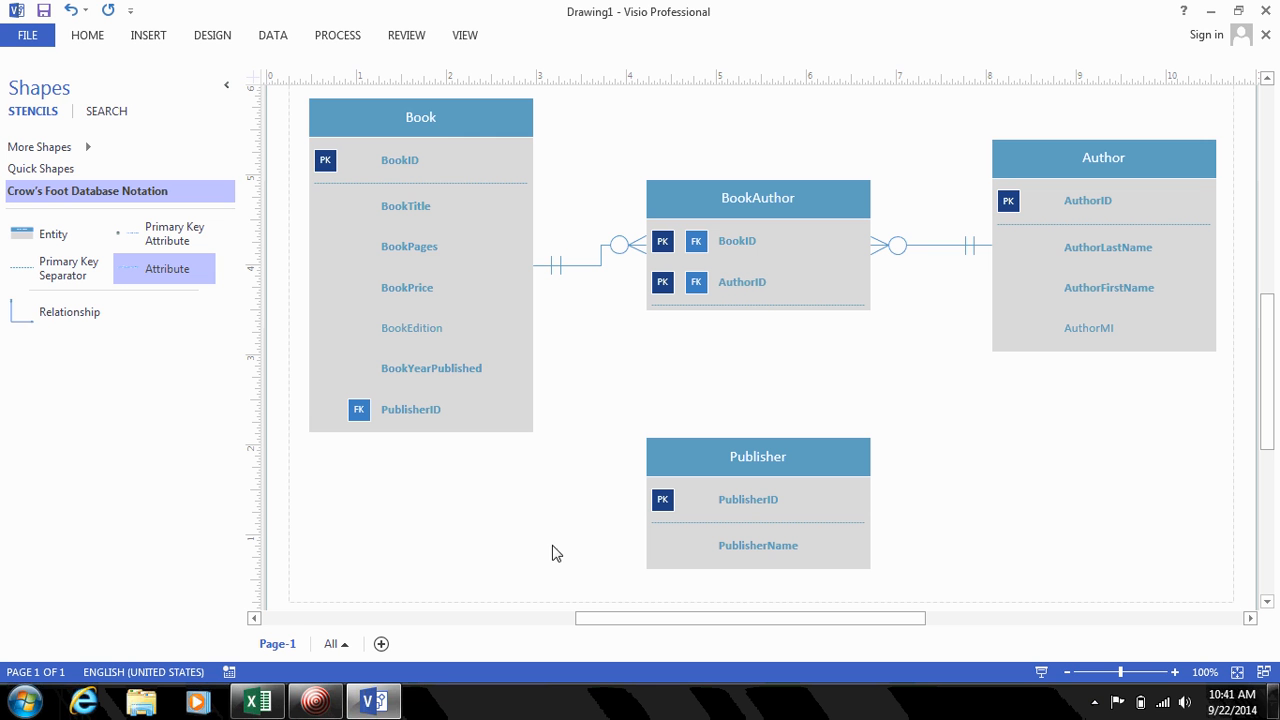
Step: Move the Book entity up slightly to straighten its relationship line with BookAuthor
{"action": "left_click_drag", "start_coordinate": [430, 125], "coordinate": [430, 113]}
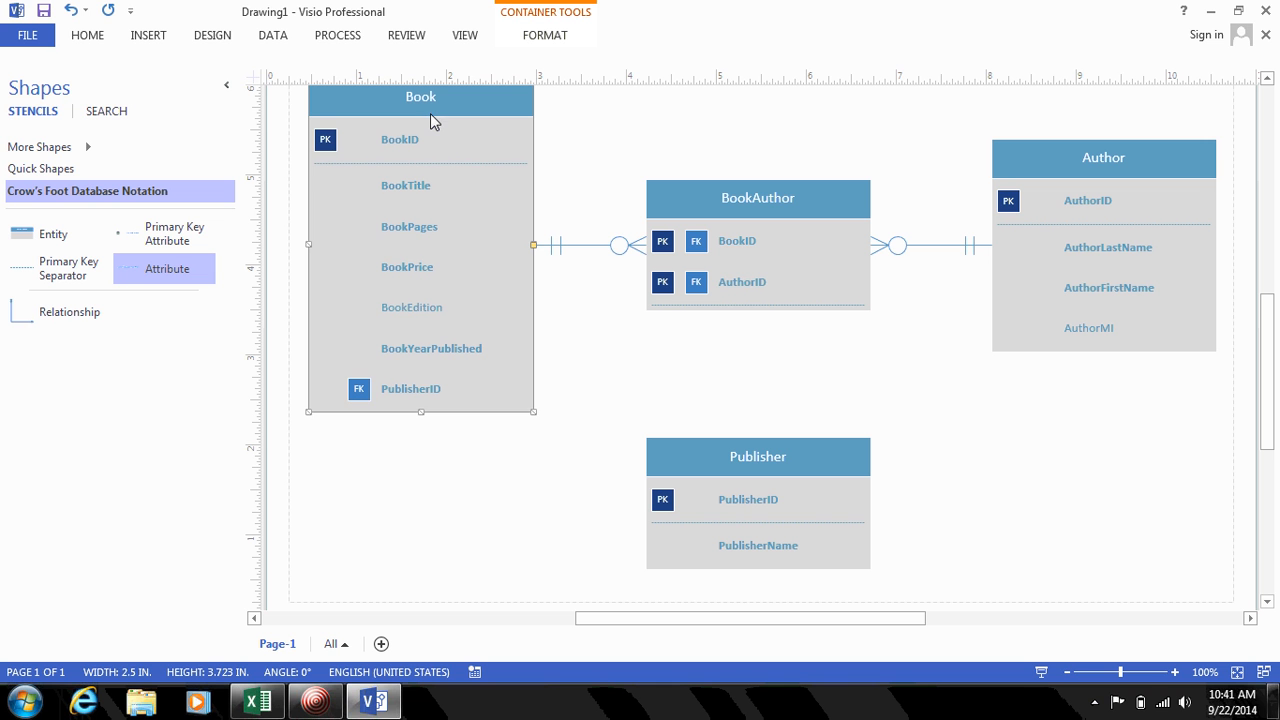
{"action": "left_click", "coordinate": [468, 475]}
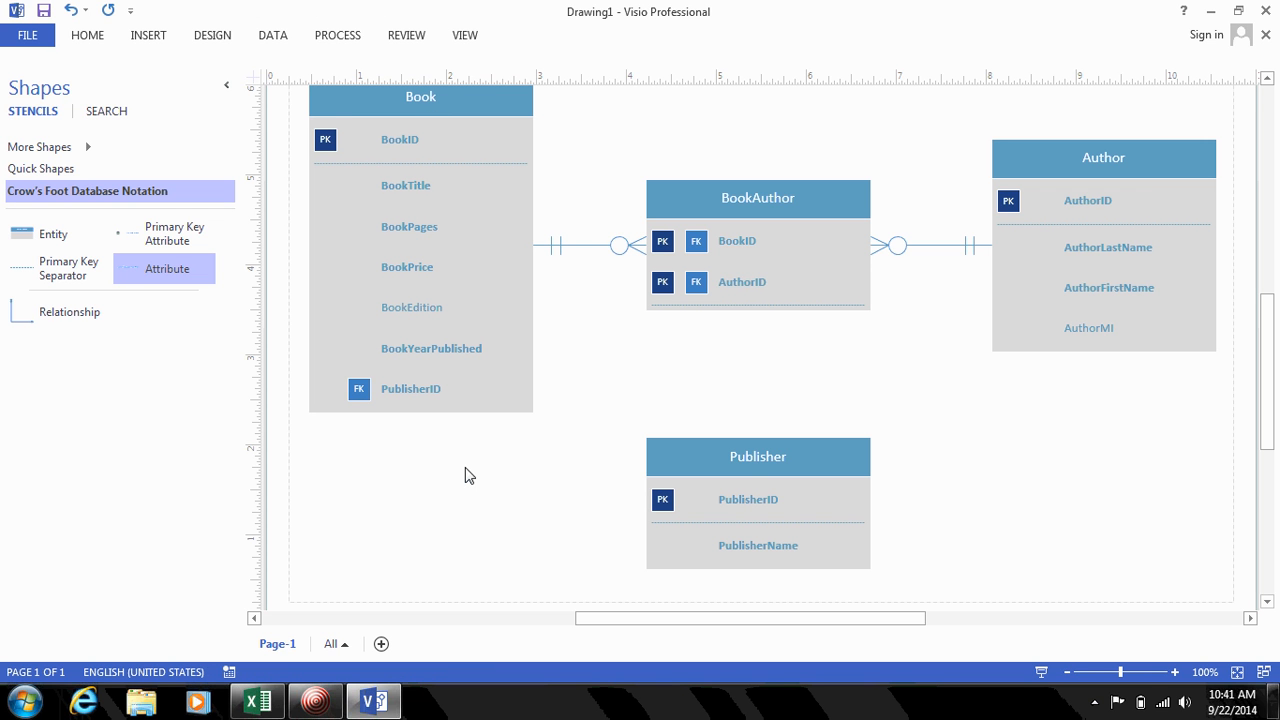
Step: Copy the Book–BookAuthor relationship and connect the copy's one-and-only-one end to Publisher and its crow's foot end to the bottom of Book
{"action": "left_click", "coordinate": [590, 245]}
{"action": "right_click", "coordinate": [592, 250]}
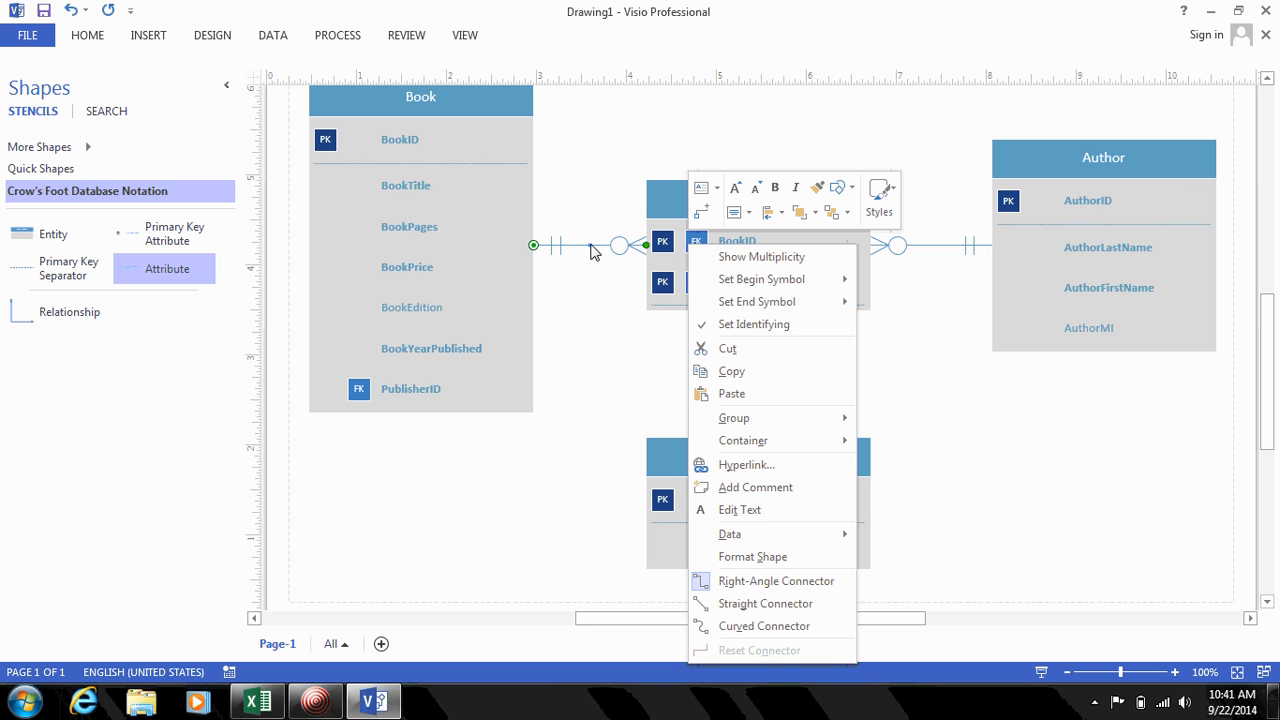
{"action": "left_click", "coordinate": [534, 534]}
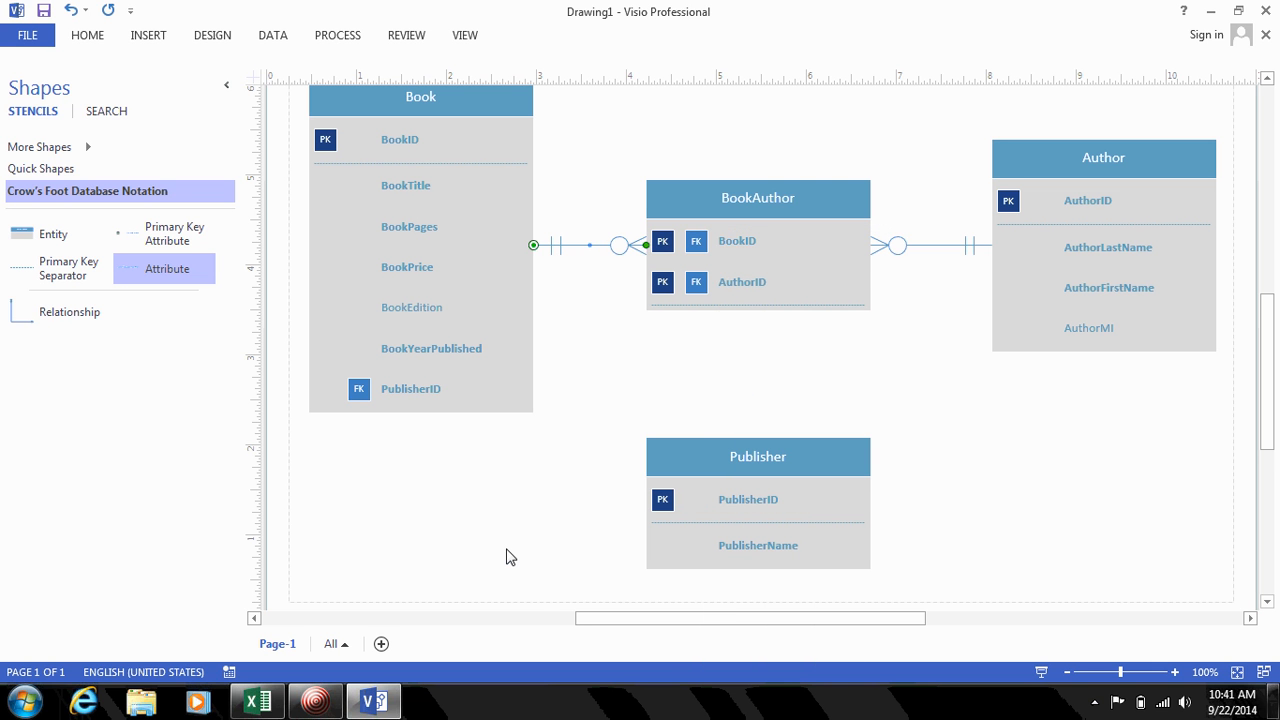
{"action": "right_click", "coordinate": [509, 554]}
{"action": "left_click", "coordinate": [551, 467]}
{"action": "left_click_drag", "start_coordinate": [562, 548], "coordinate": [847, 505]}
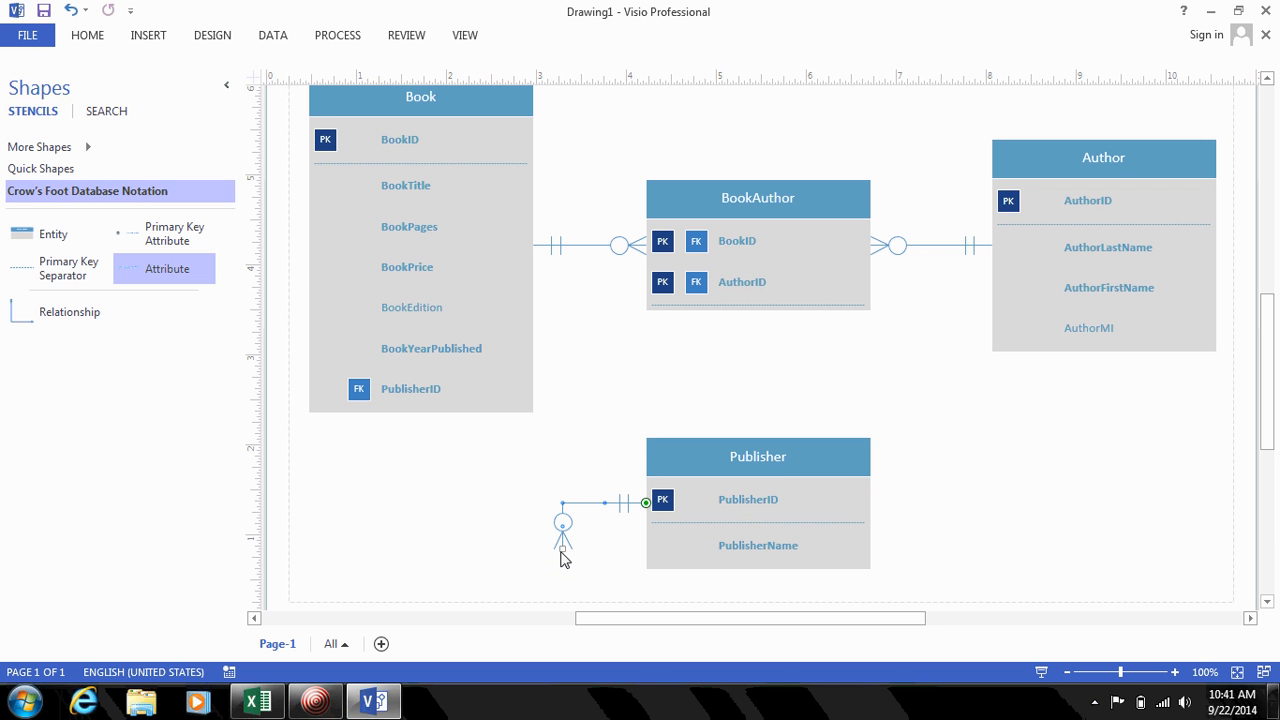
{"action": "left_click_drag", "start_coordinate": [561, 555], "coordinate": [328, 256]}
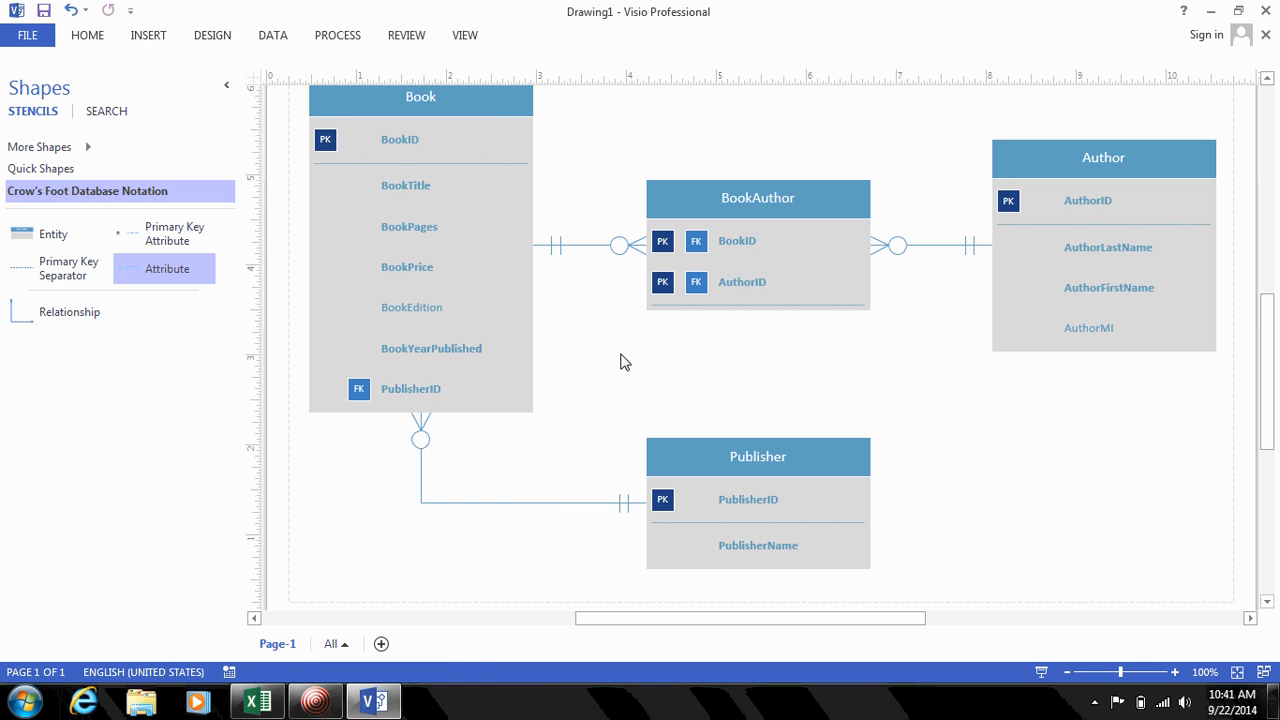
Step: Nudge the Publisher entity up slightly, keeping it below BookAuthor
{"action": "left_click", "coordinate": [817, 446]}
{"action": "key", "text": "Up"}
{"action": "key", "text": "Up"}
{"action": "key", "text": "Up"}
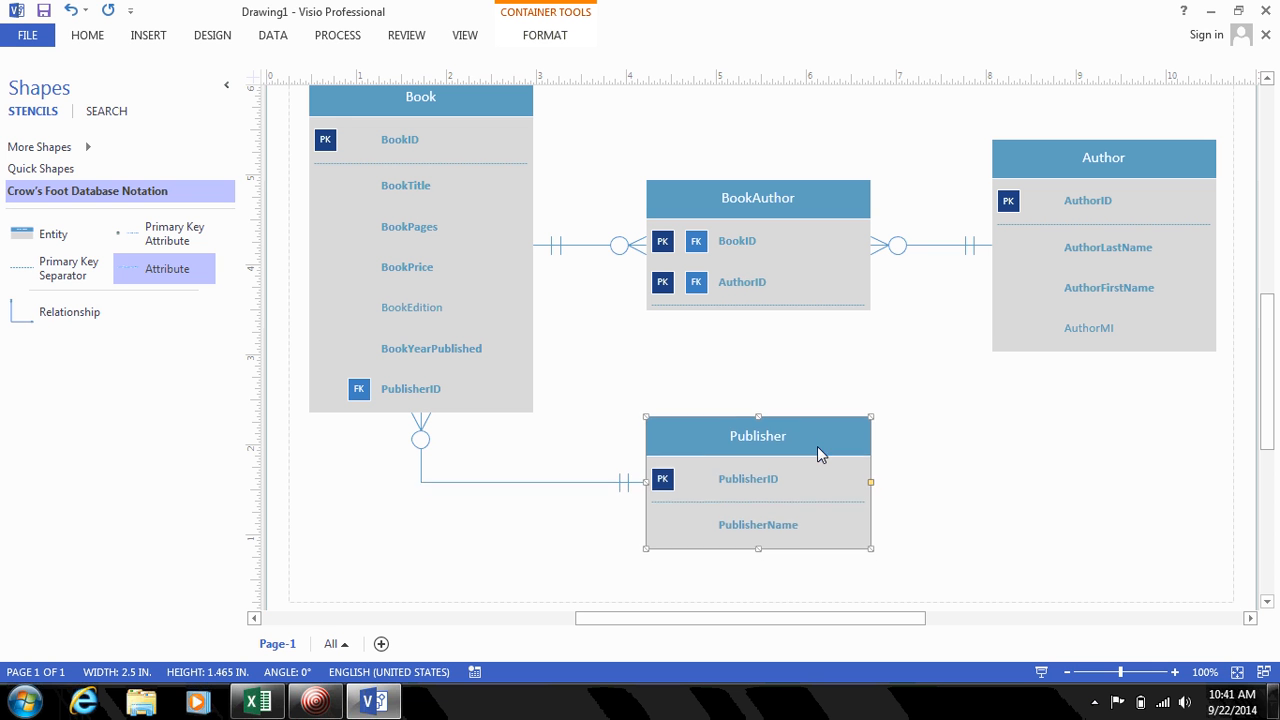
Step: Nudge the Publisher entity slightly up and toward Book, shortening its relationship line
{"action": "key", "text": "Up"}
{"action": "key", "text": "Up"}
{"action": "key", "text": "Left"}
{"action": "key", "text": "Left"}
{"action": "key", "text": "Left"}
{"action": "key", "text": "Left"}
{"action": "key", "text": "Left"}
{"action": "key", "text": "Left"}
{"action": "key", "text": "Left"}
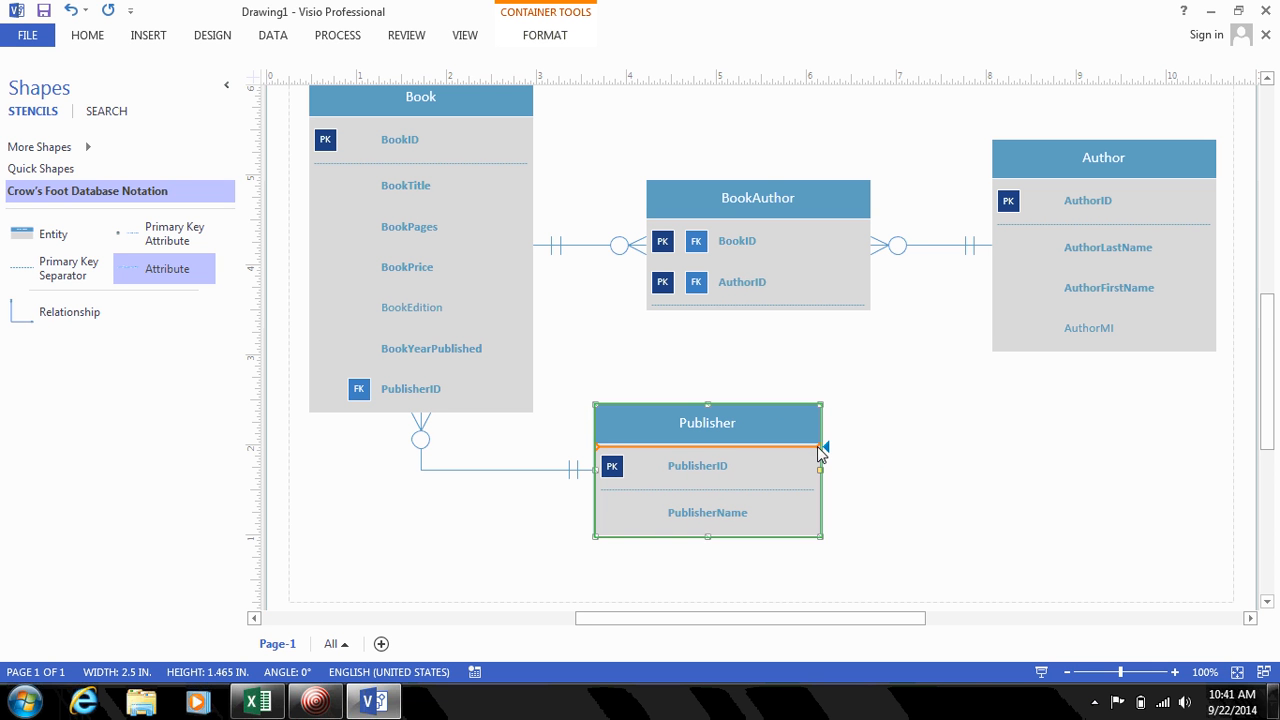
{"action": "left_click", "coordinate": [866, 483]}
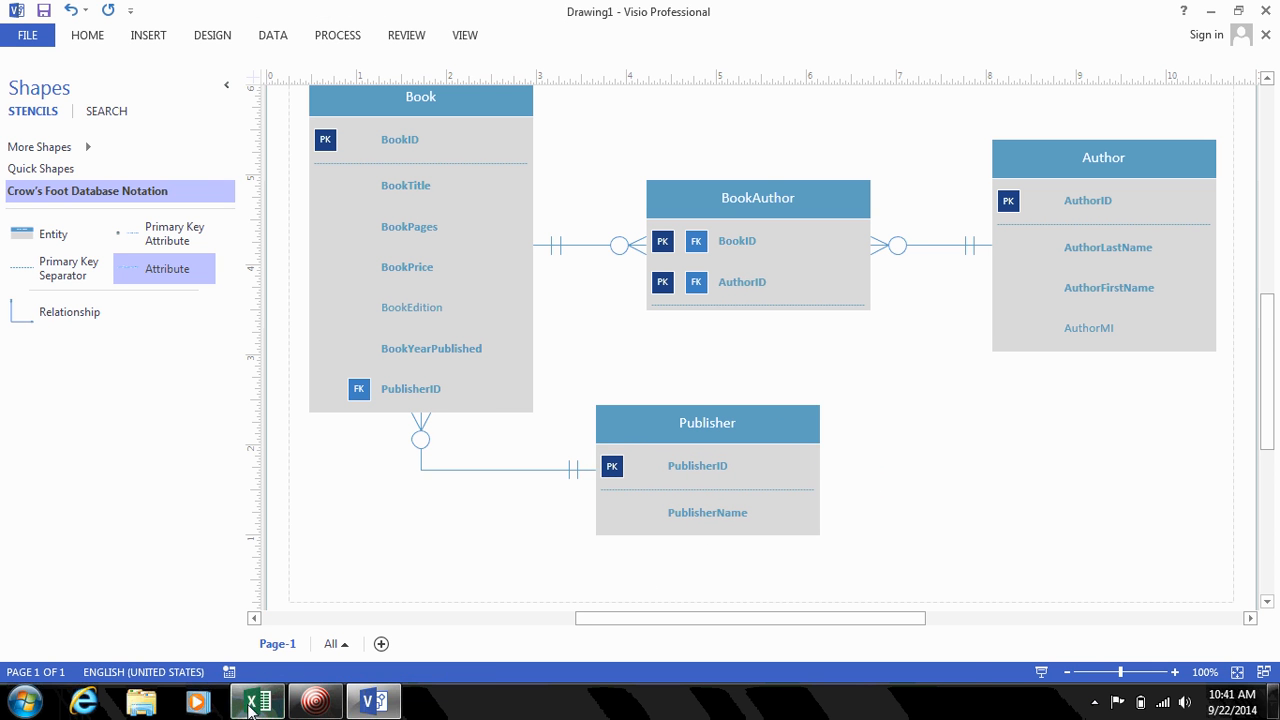
Step: Switch to the Excel spreadsheet and select the whole book table, A3:H9, to review which columns the diagram covers
{"action": "left_click", "coordinate": [250, 708]}
{"action": "left_click", "coordinate": [126, 245]}
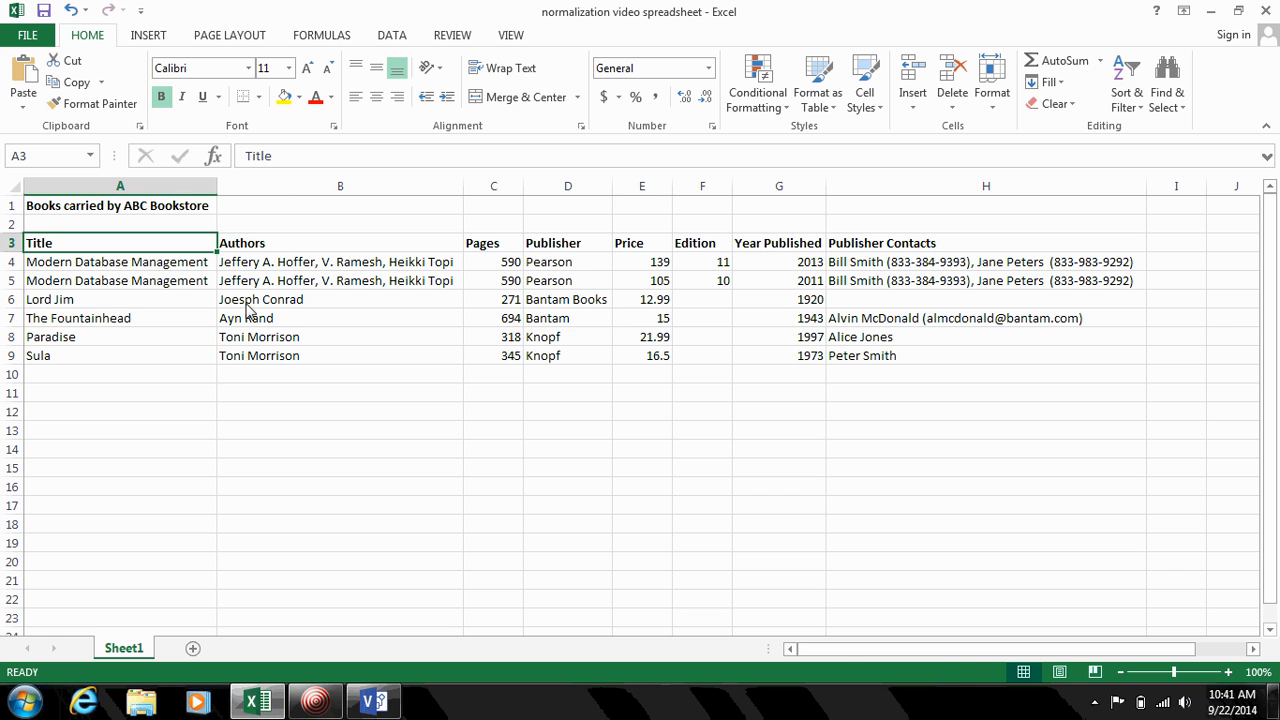
{"action": "key", "text": "shift+Down"}
{"action": "key", "text": "shift+Down"}
{"action": "key", "text": "shift+Down"}
{"action": "key", "text": "shift+Down"}
{"action": "key", "text": "shift+Down"}
{"action": "key", "text": "shift+Down"}
{"action": "key", "text": "shift+Down"}
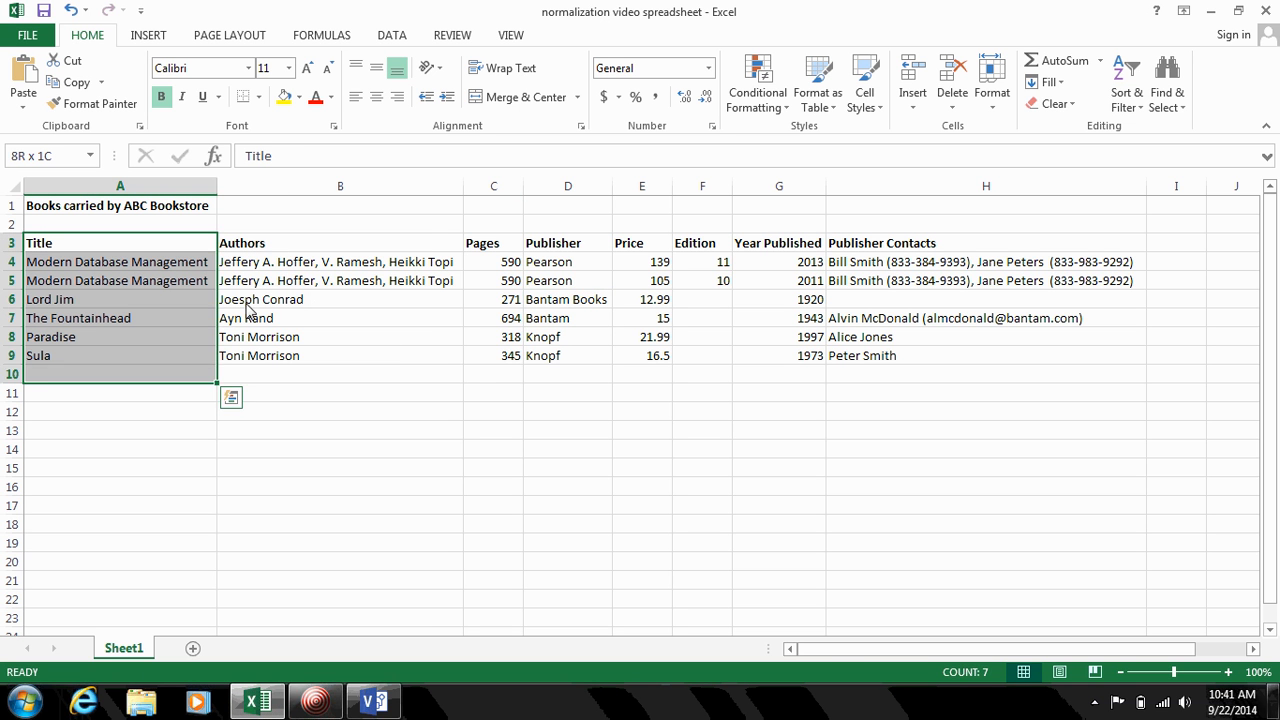
{"action": "key", "text": "shift+Up"}
{"action": "key", "text": "shift+Right"}
{"action": "key", "text": "shift+Right"}
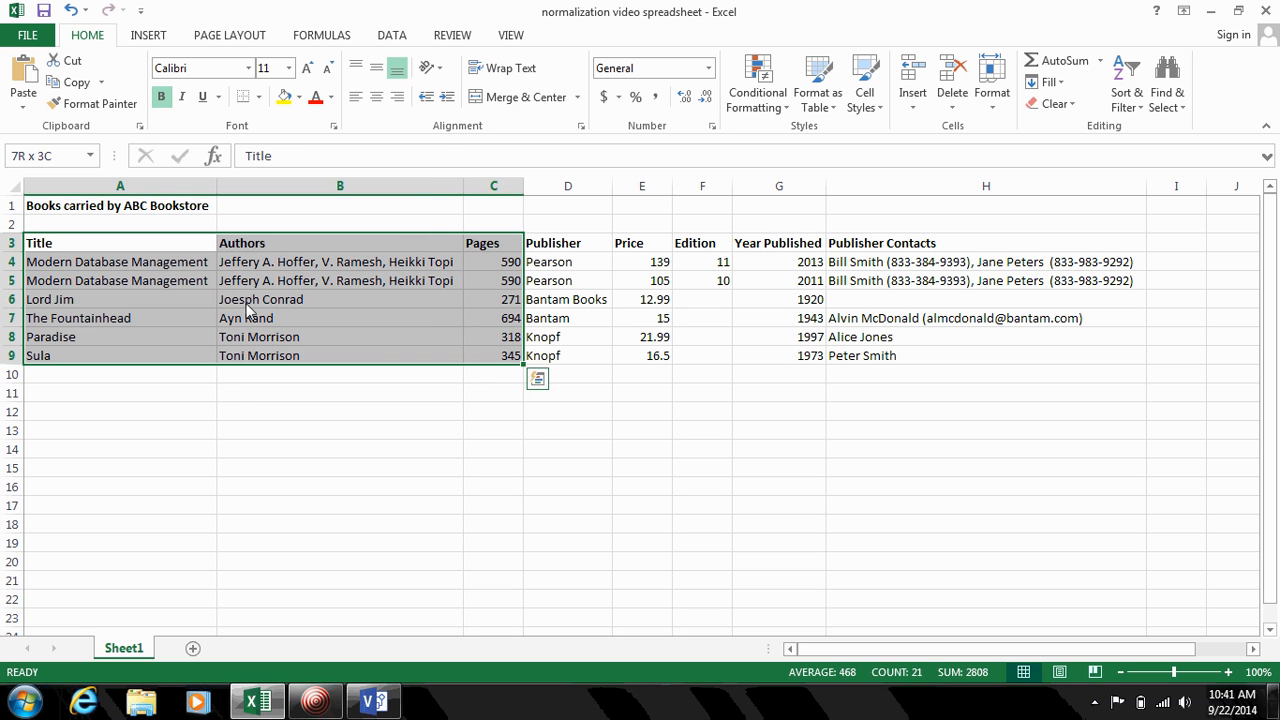
{"action": "key", "text": "shift+Right"}
{"action": "key", "text": "shift+Right"}
{"action": "key", "text": "shift+Right"}
{"action": "key", "text": "shift+Right"}
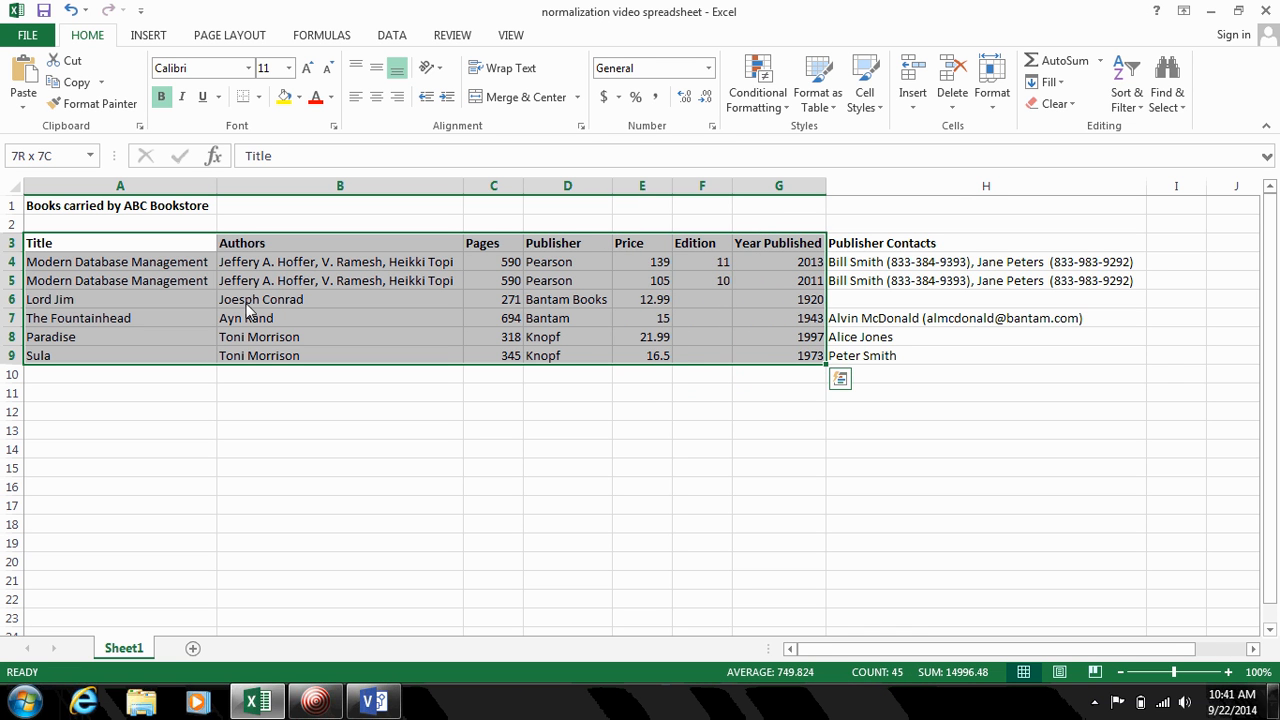
{"action": "key", "text": "shift+Right"}
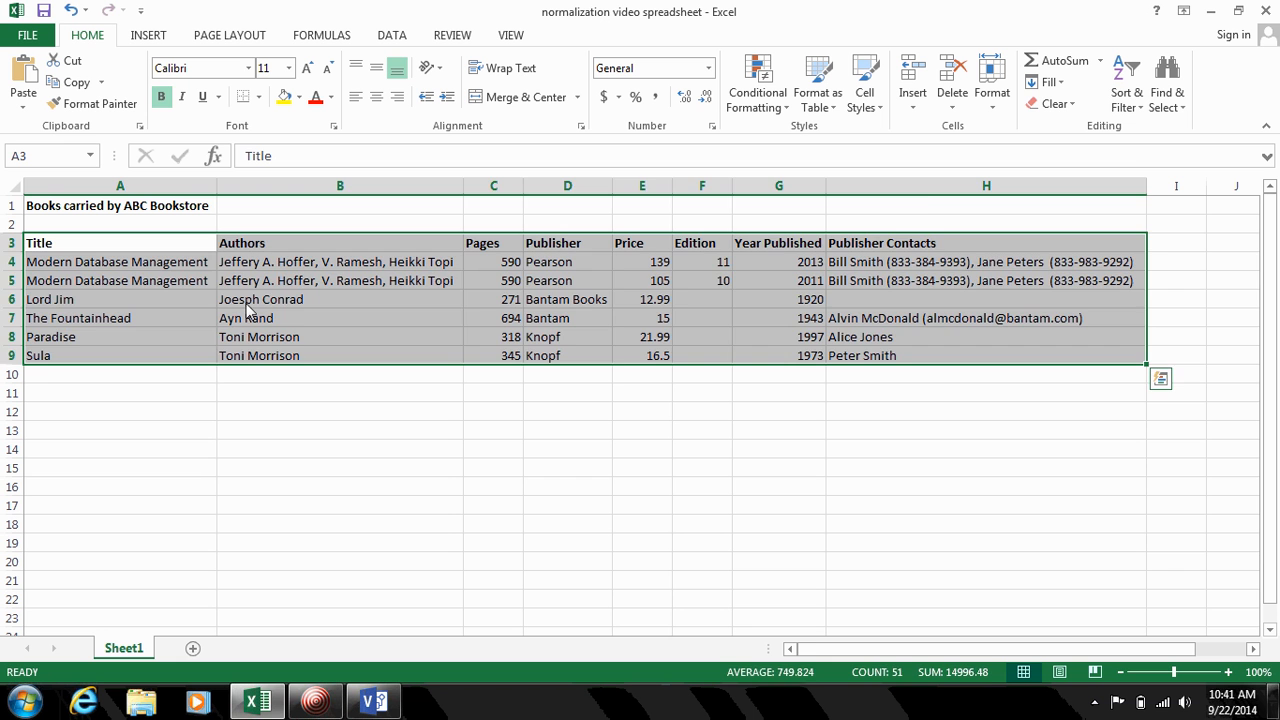
Step: Examine the two Bantam book rows from Publisher through Publisher Contacts by selecting D6:H7
{"action": "key", "text": "Left"}
{"action": "key", "text": "Right"}
{"action": "key", "text": "Right"}
{"action": "key", "text": "Right"}
{"action": "key", "text": "Right"}
{"action": "key", "text": "Right"}
{"action": "key", "text": "Right"}
{"action": "key", "text": "Down"}
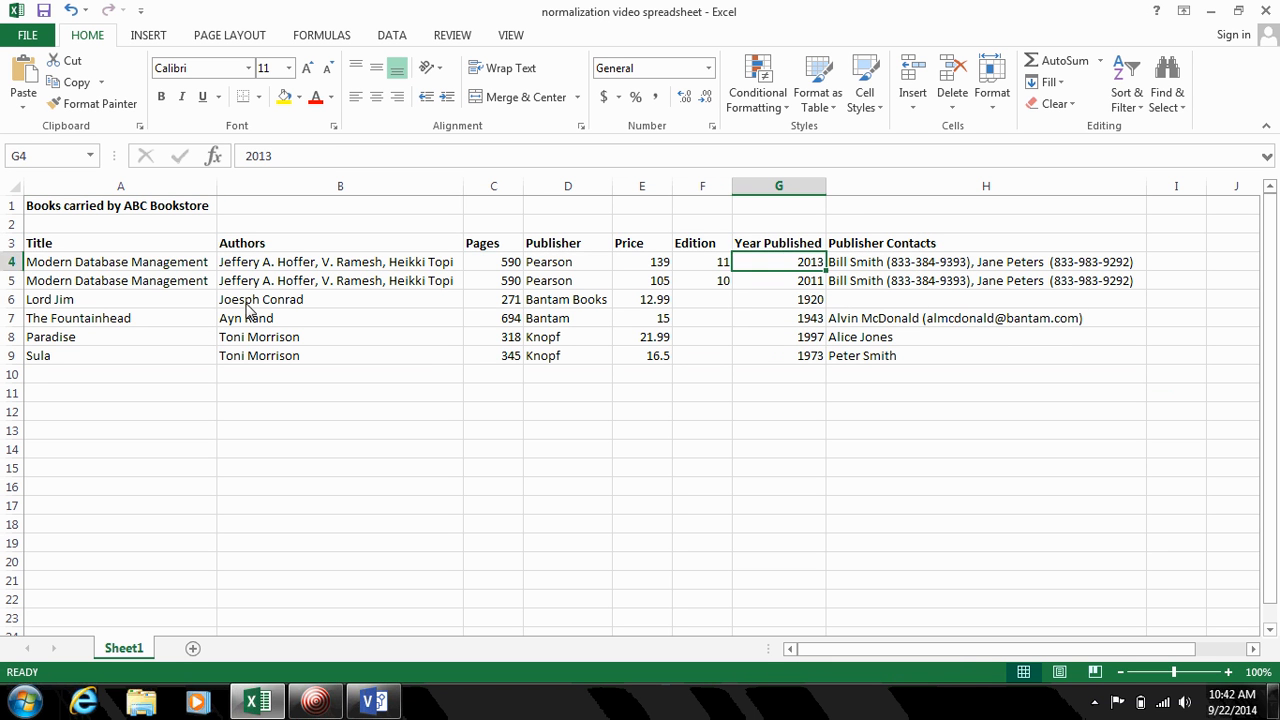
{"action": "key", "text": "Down"}
{"action": "key", "text": "Down"}
{"action": "key", "text": "Right"}
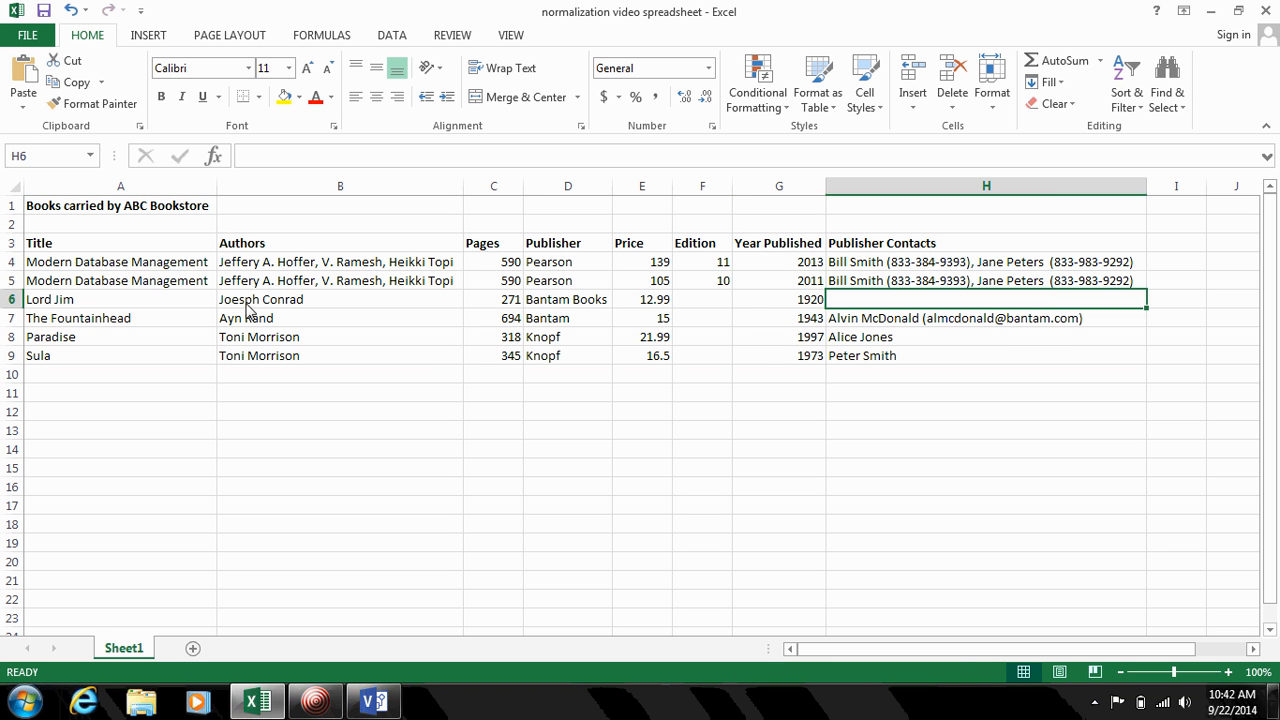
{"action": "key", "text": "Left"}
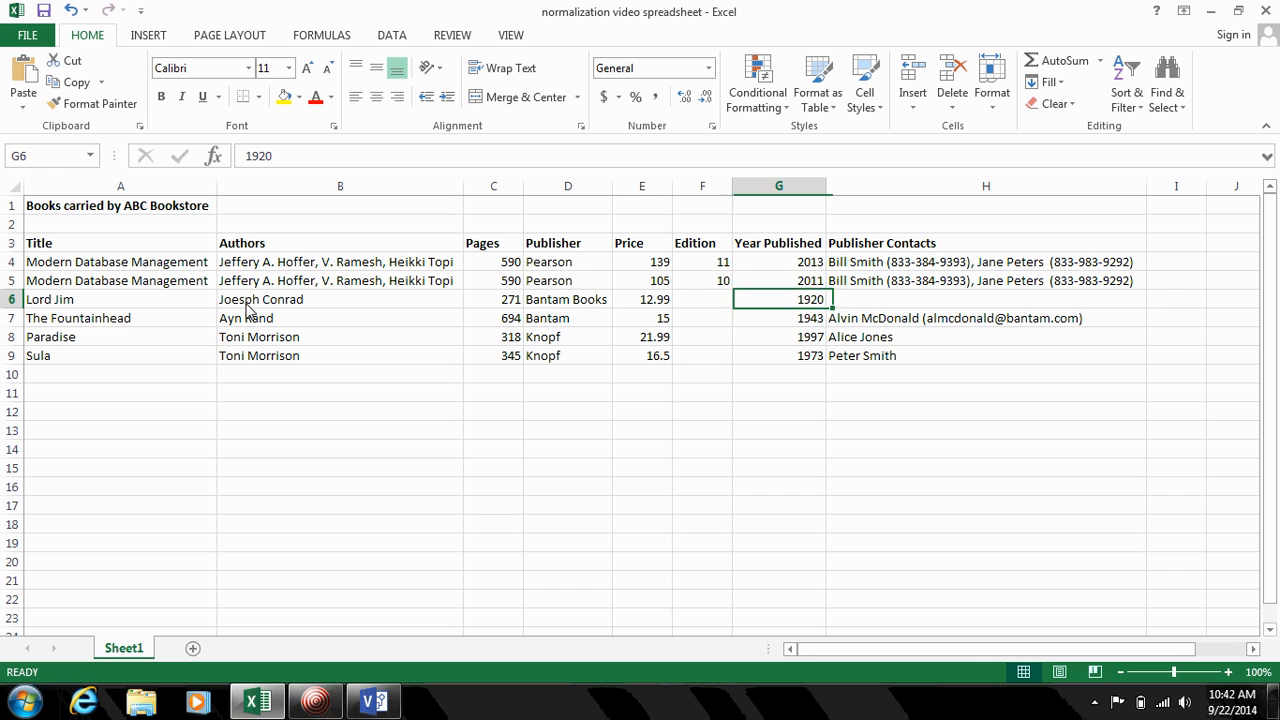
{"action": "key", "text": "Left"}
{"action": "key", "text": "Left"}
{"action": "key", "text": "Left"}
{"action": "key", "text": "shift+Down"}
{"action": "key", "text": "shift+Right"}
{"action": "key", "text": "shift+Right"}
{"action": "key", "text": "shift+Right"}
{"action": "key", "text": "shift+Right"}
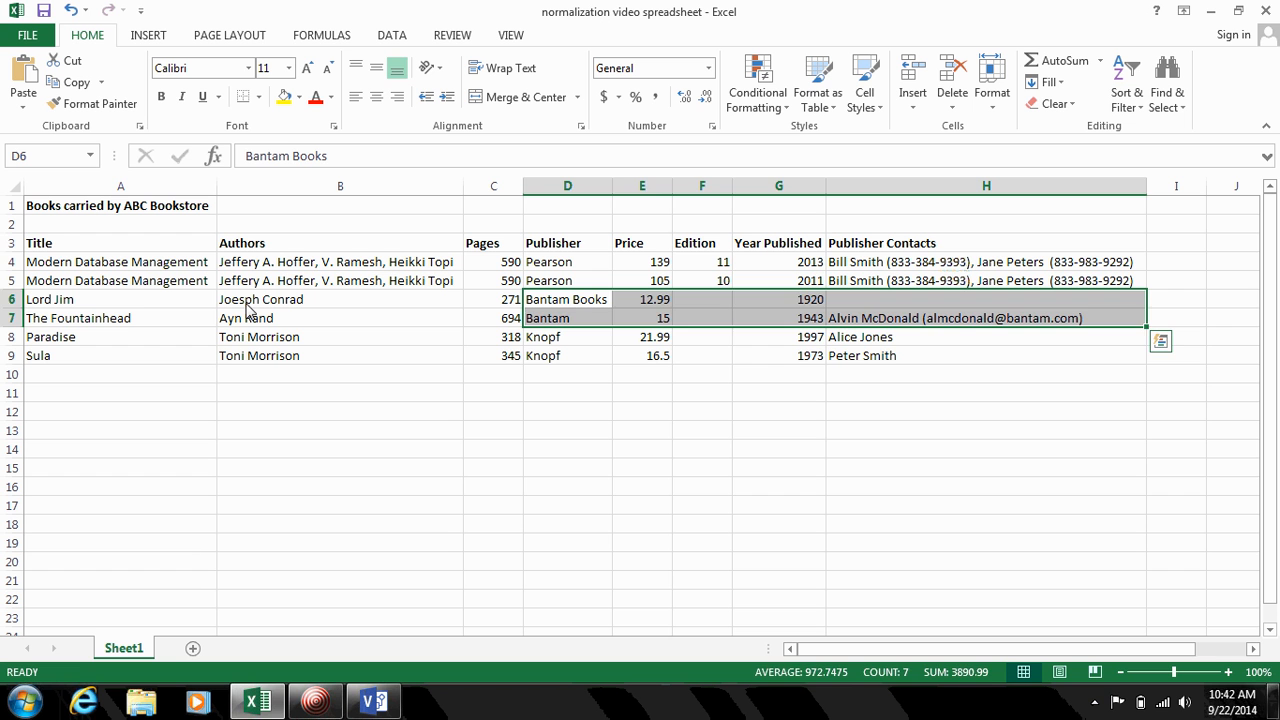
Step: Examine the Publisher Contacts entries for the Knopf books and the first Pearson book
{"action": "key", "text": "Down"}
{"action": "key", "text": "Down"}
{"action": "key", "text": "Right"}
{"action": "key", "text": "Right"}
{"action": "key", "text": "Right"}
{"action": "key", "text": "Right"}
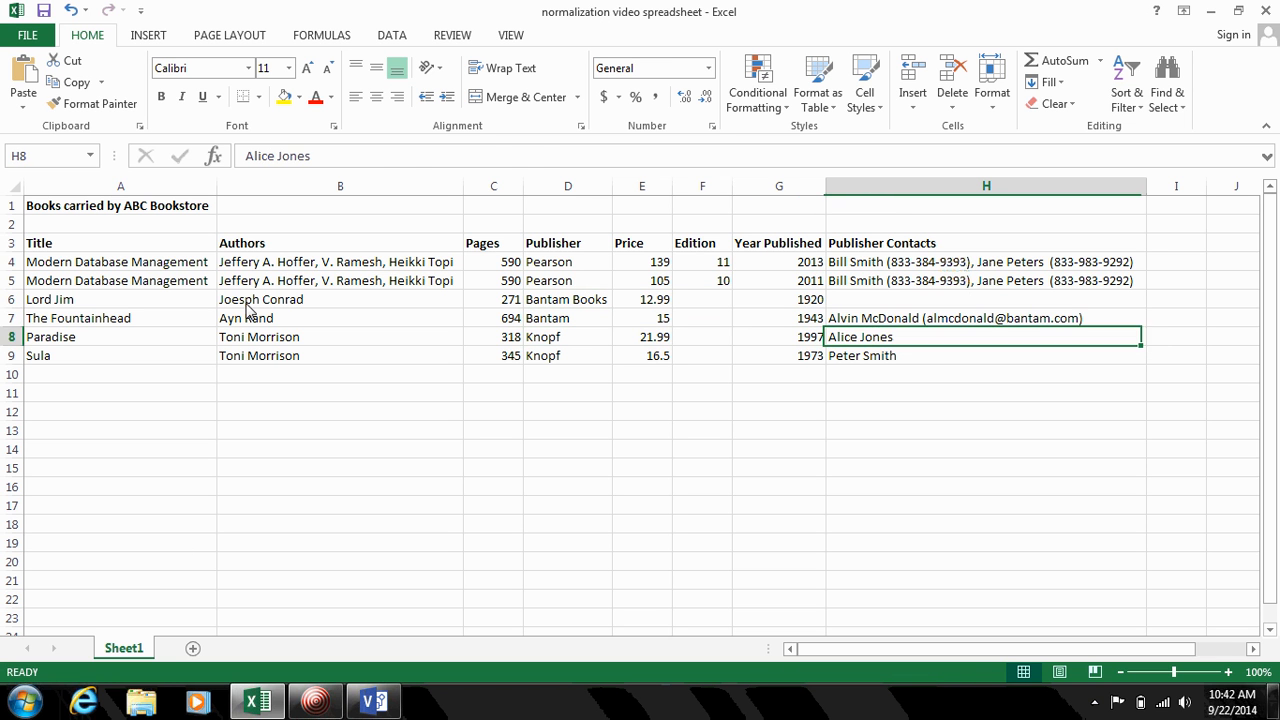
{"action": "key", "text": "Up"}
{"action": "key", "text": "Up"}
{"action": "key", "text": "Up"}
{"action": "key", "text": "Up"}
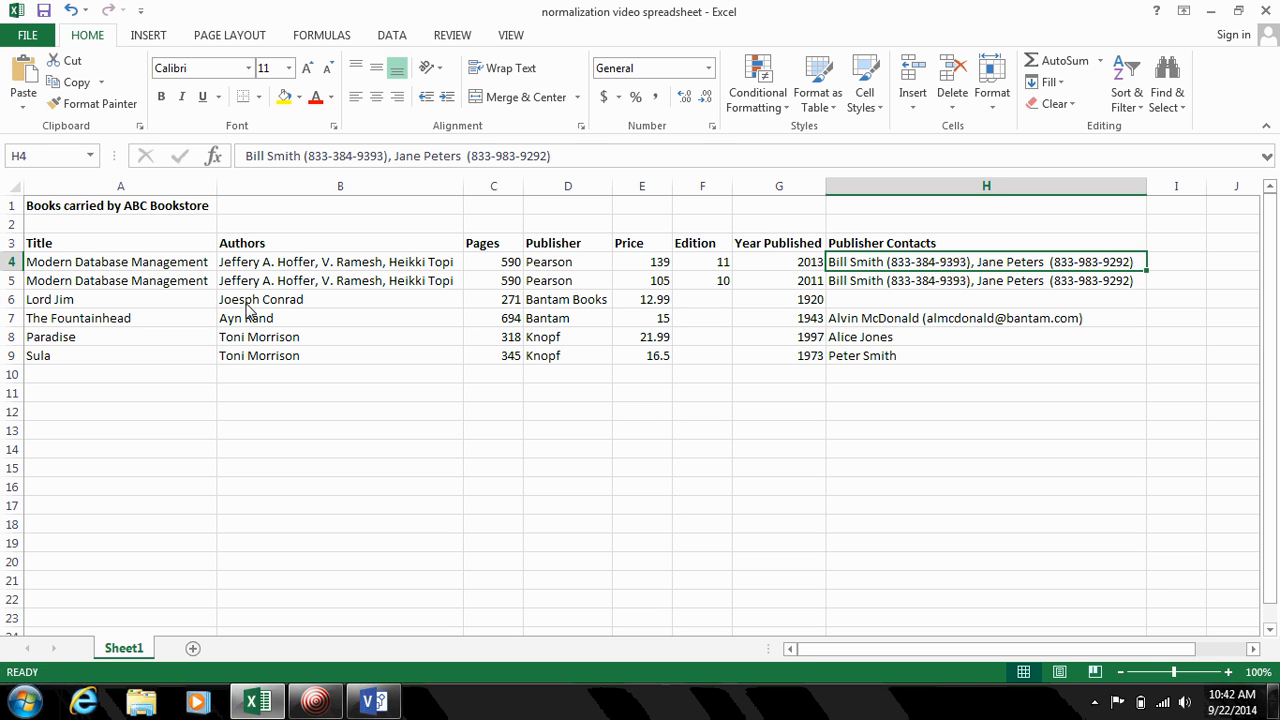
Step: Switch back to Visio and add an entity named PublisherContact beside Publisher, below Author
{"action": "key", "text": "alt+Tab"}
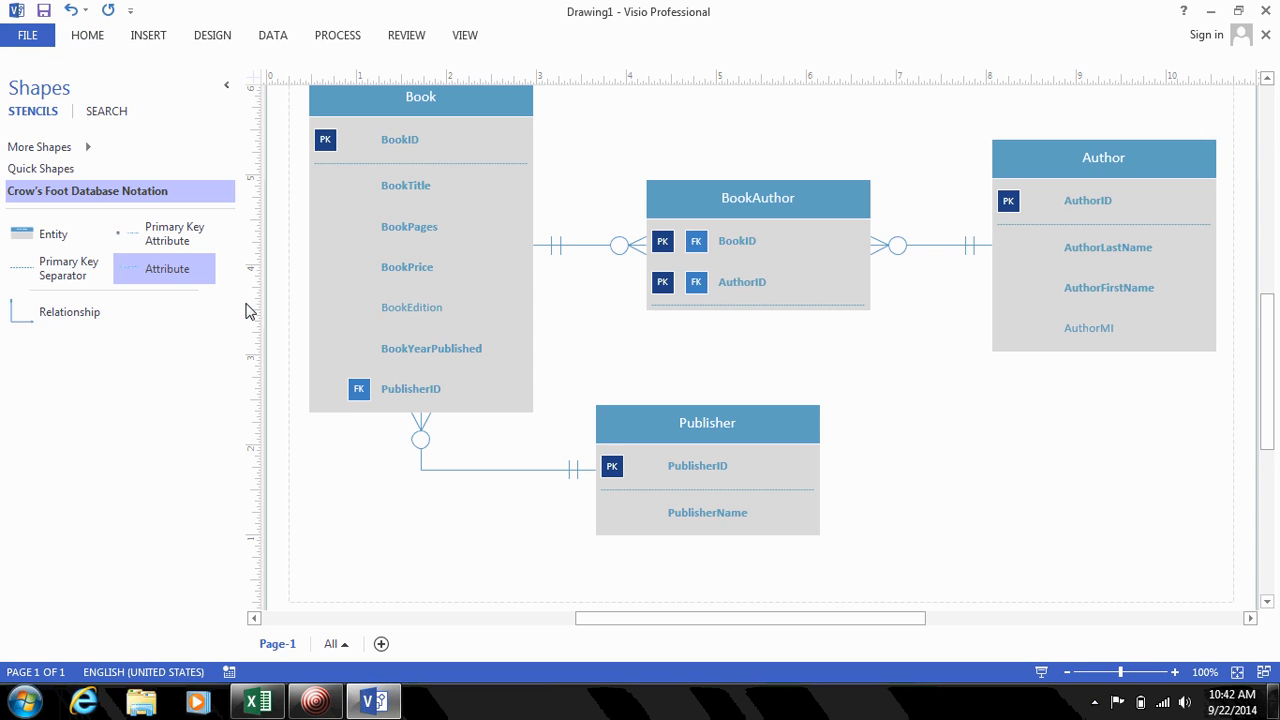
{"action": "left_click_drag", "start_coordinate": [46, 234], "coordinate": [997, 432]}
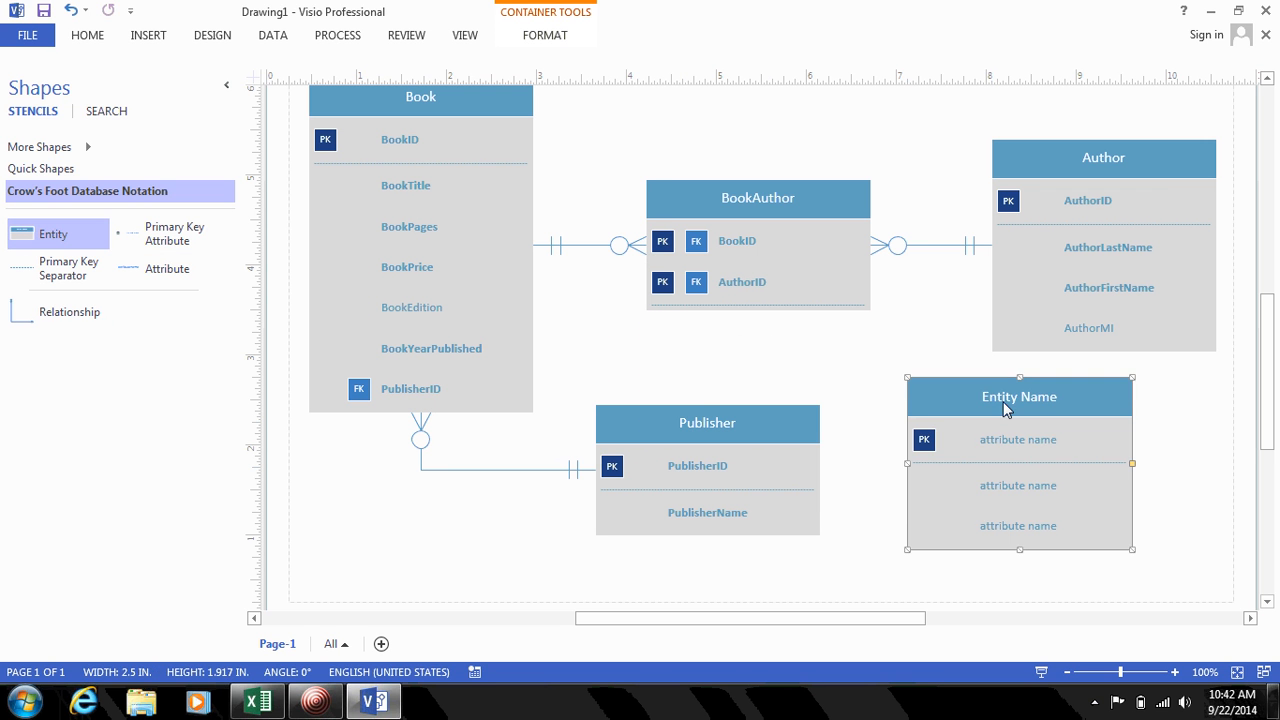
{"action": "double_click", "coordinate": [1010, 398]}
{"action": "type", "text": "Pub"}
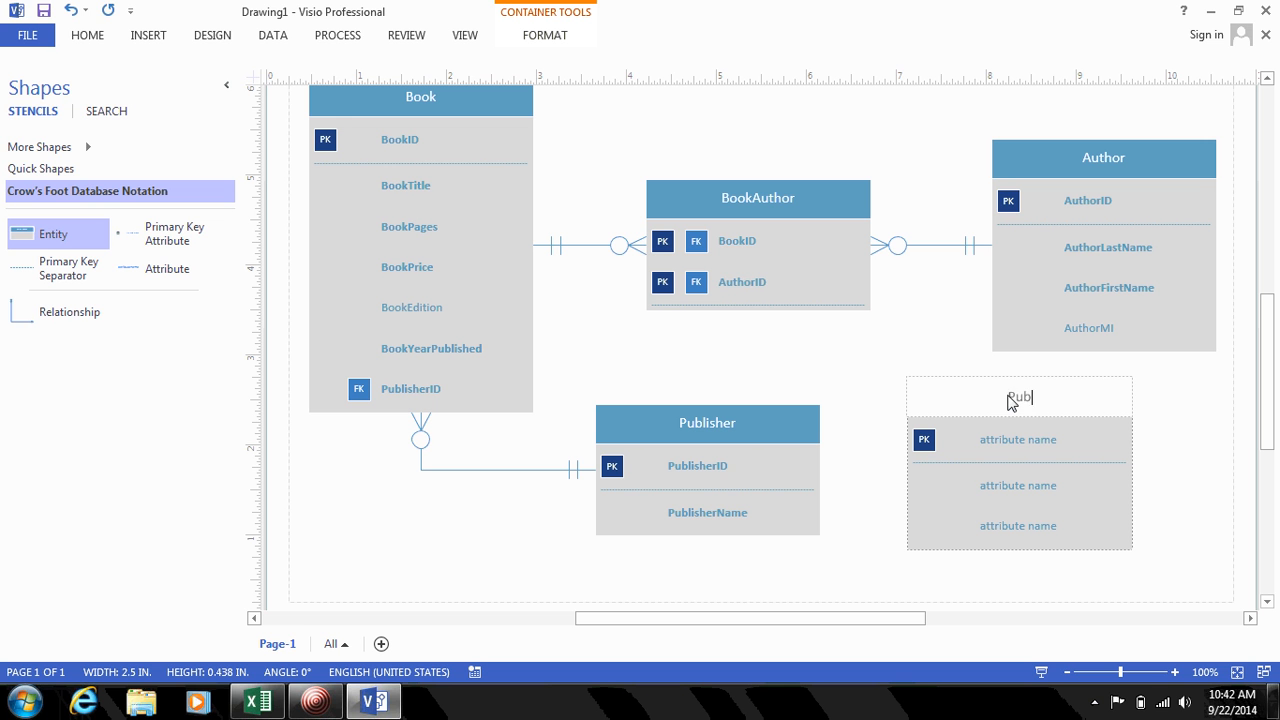
{"action": "type", "text": "lisherContact"}
{"action": "left_click_drag", "start_coordinate": [1228, 465], "coordinate": [1145, 455]}
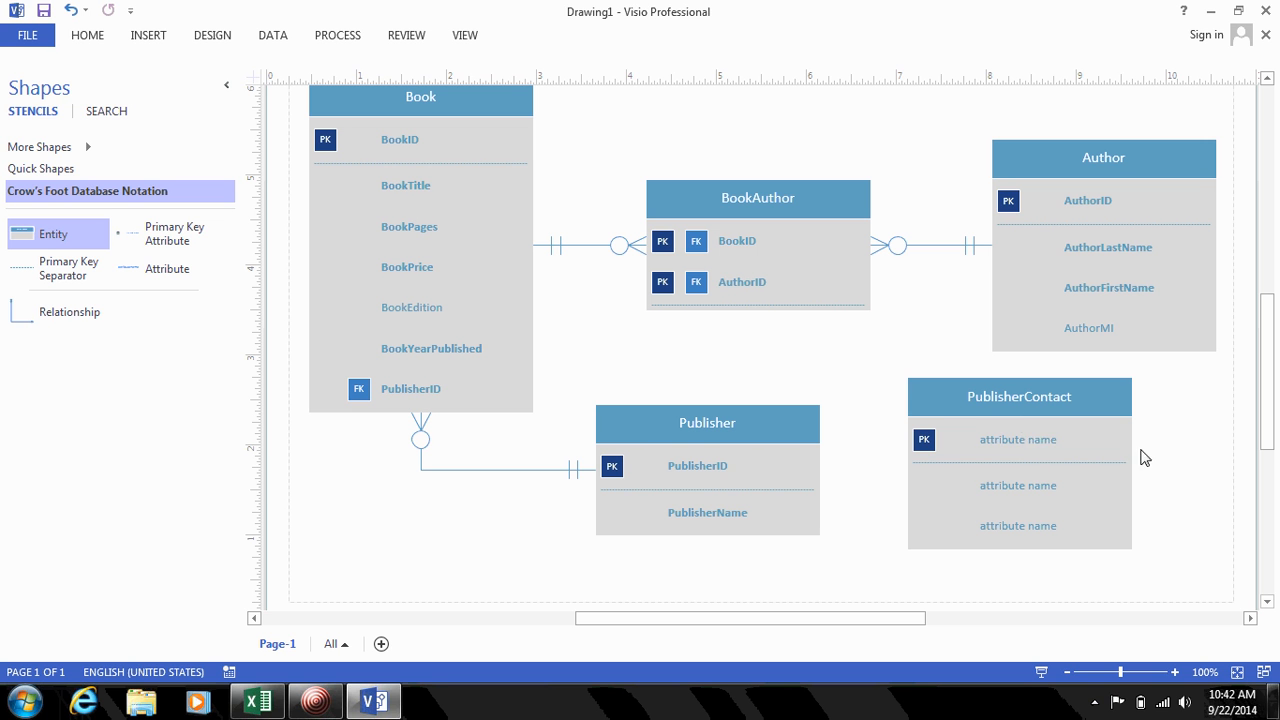
Step: Name the primary key attribute of the PublisherContact entity PublisherContactID
{"action": "left_click", "coordinate": [1016, 447]}
{"action": "double_click", "coordinate": [1016, 447]}
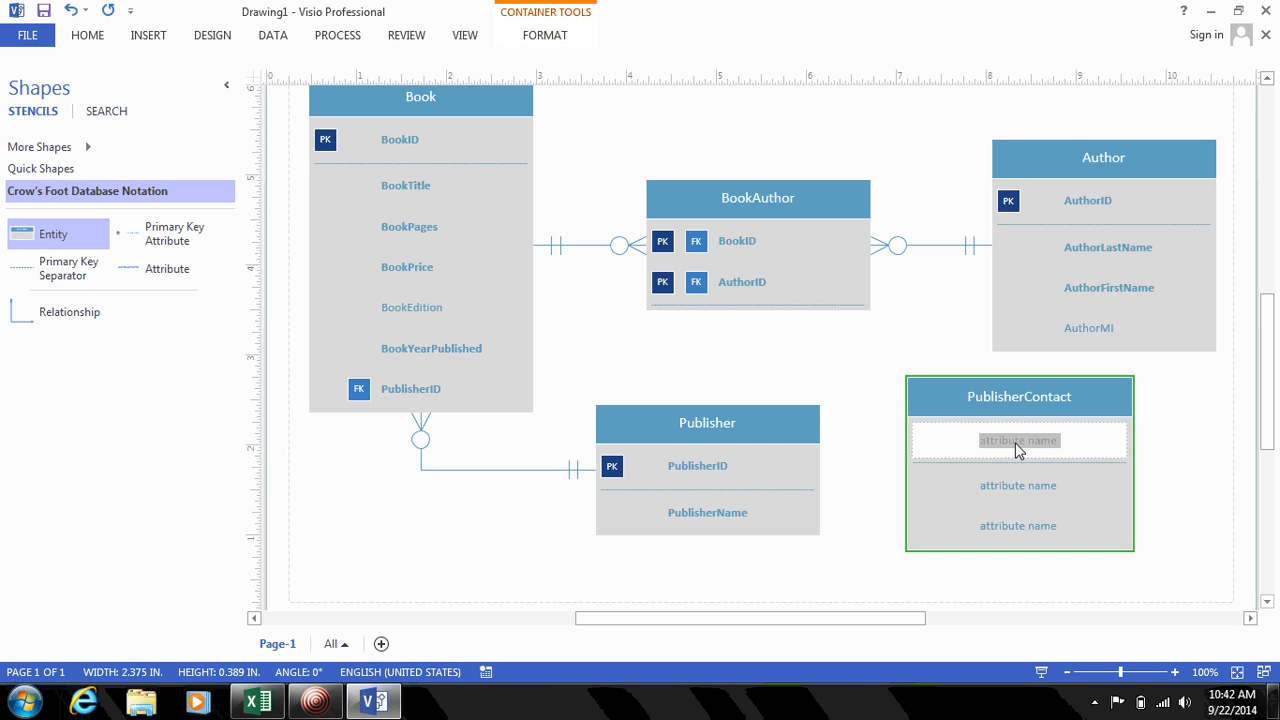
{"action": "type", "text": "PublisherContactID"}
{"action": "left_click", "coordinate": [1232, 436]}
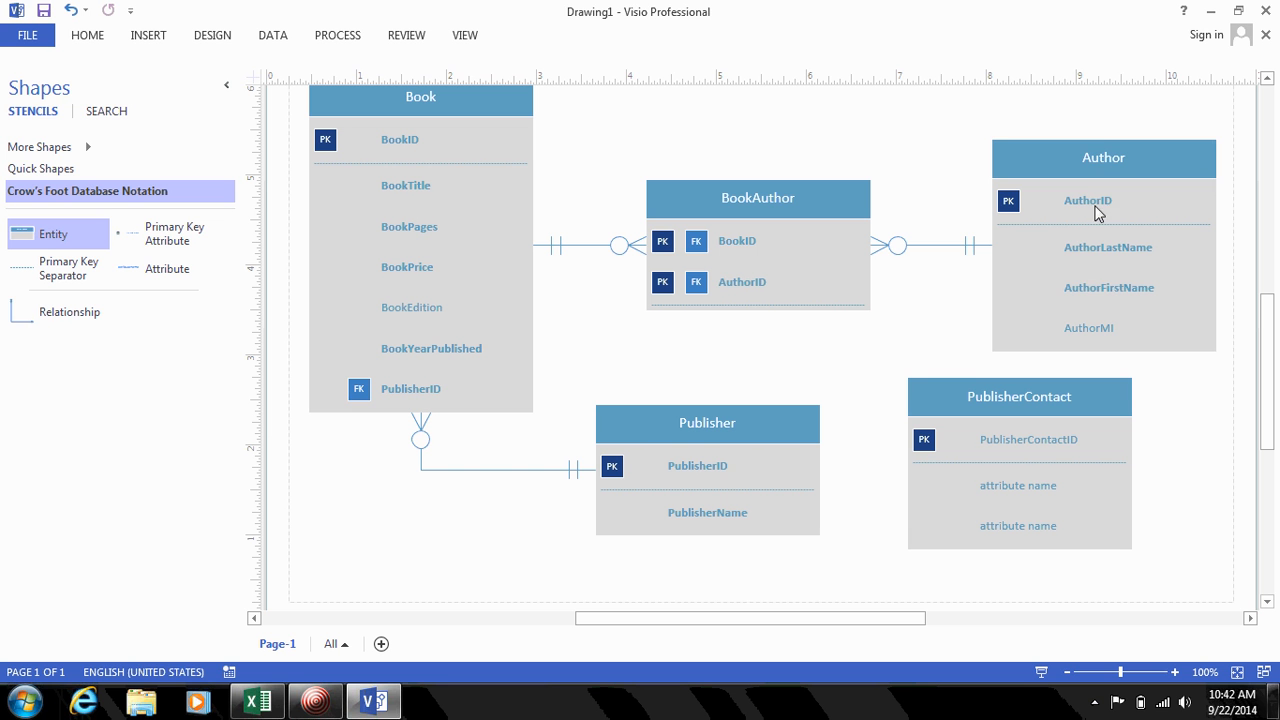
Step: Move the Author entity up to make room above PublisherContact
{"action": "left_click", "coordinate": [1100, 160]}
{"action": "key", "text": "Up"}
{"action": "key", "text": "Up"}
{"action": "key", "text": "Up"}
{"action": "key", "text": "Up"}
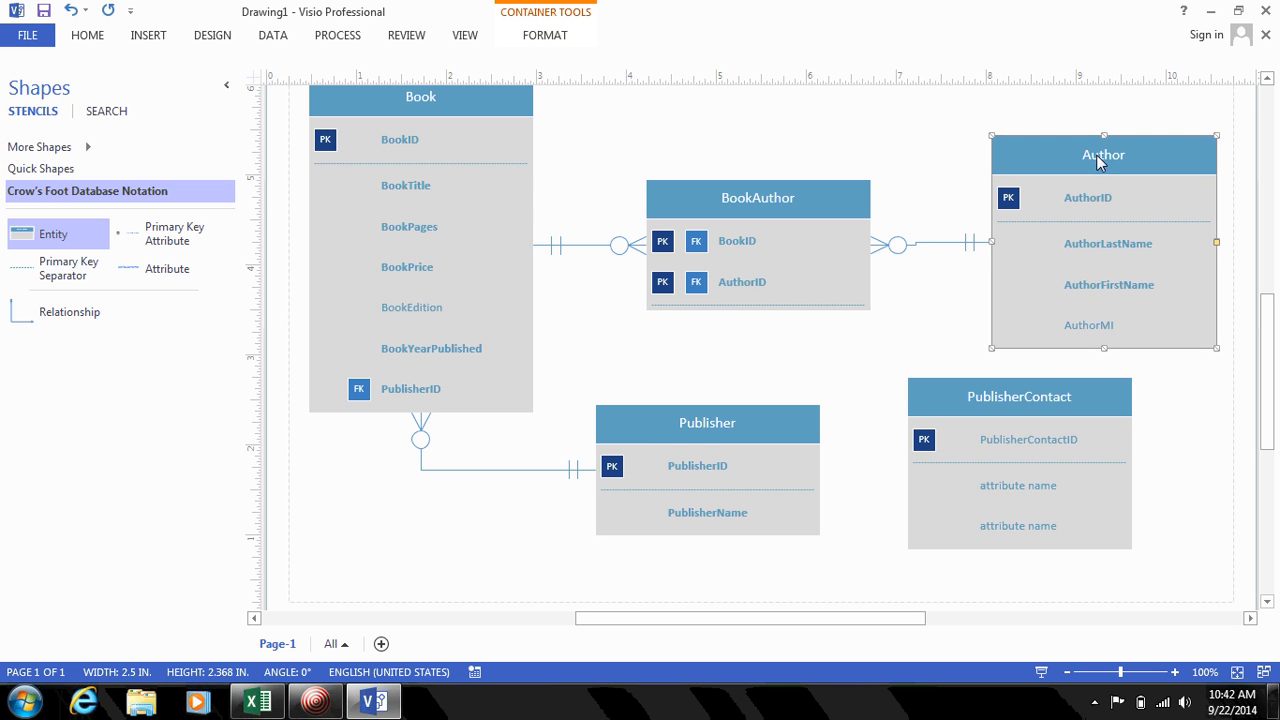
{"action": "key", "text": "Up"}
{"action": "key", "text": "Up"}
{"action": "key", "text": "Up"}
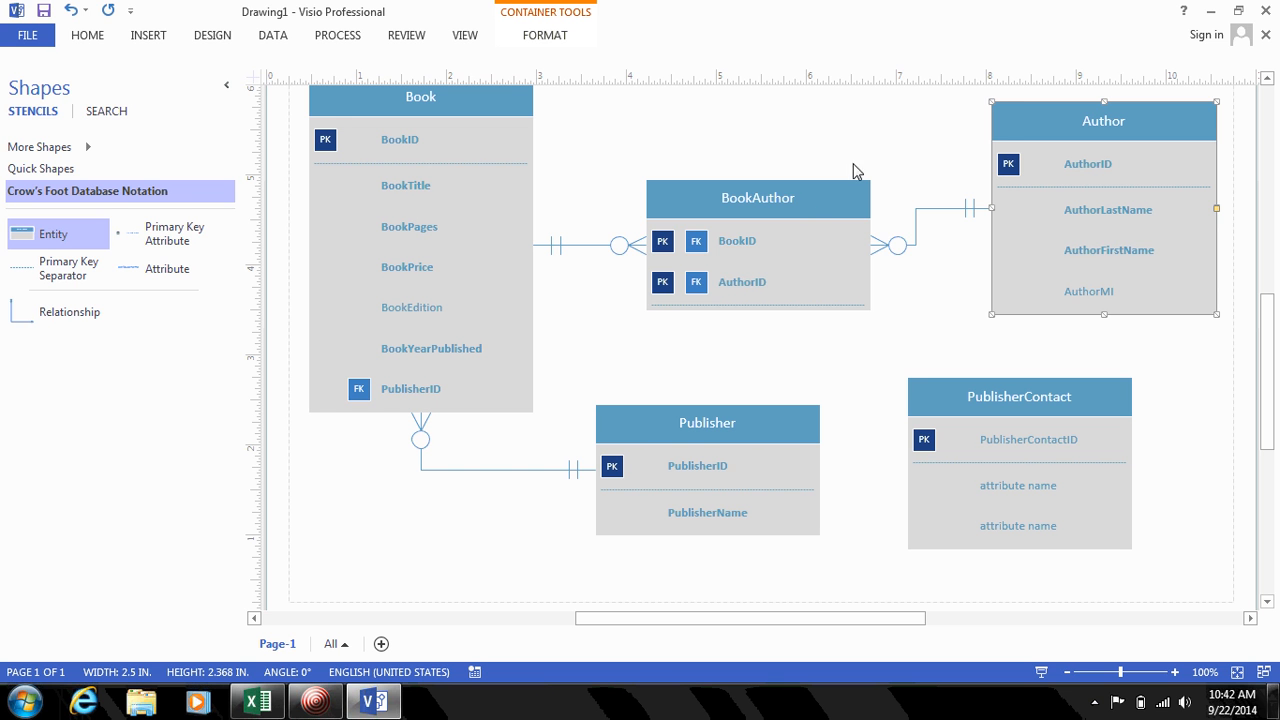
Step: Move the BookAuthor entity up to roughly line up with the relationship end at Author
{"action": "left_click", "coordinate": [804, 197]}
{"action": "key", "text": "Up"}
{"action": "key", "text": "Up"}
{"action": "key", "text": "Up"}
{"action": "key", "text": "Up"}
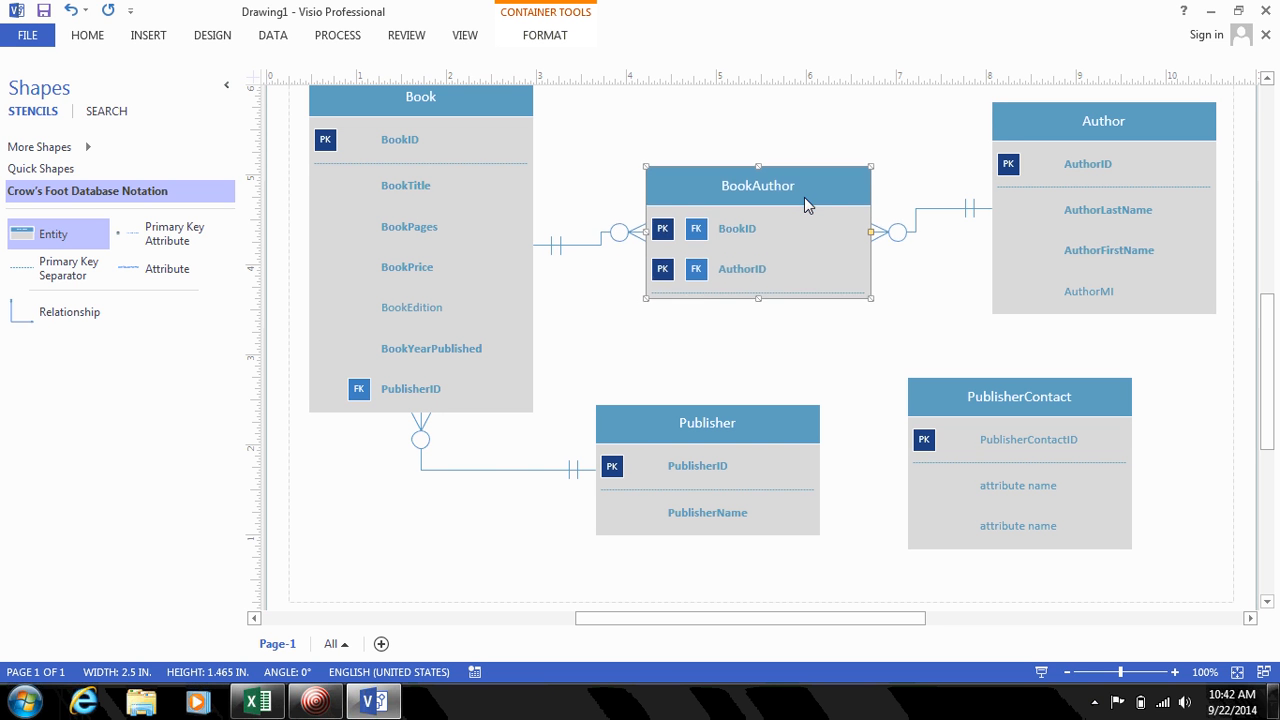
{"action": "key", "text": "Up"}
{"action": "key", "text": "Up"}
{"action": "key", "text": "Up"}
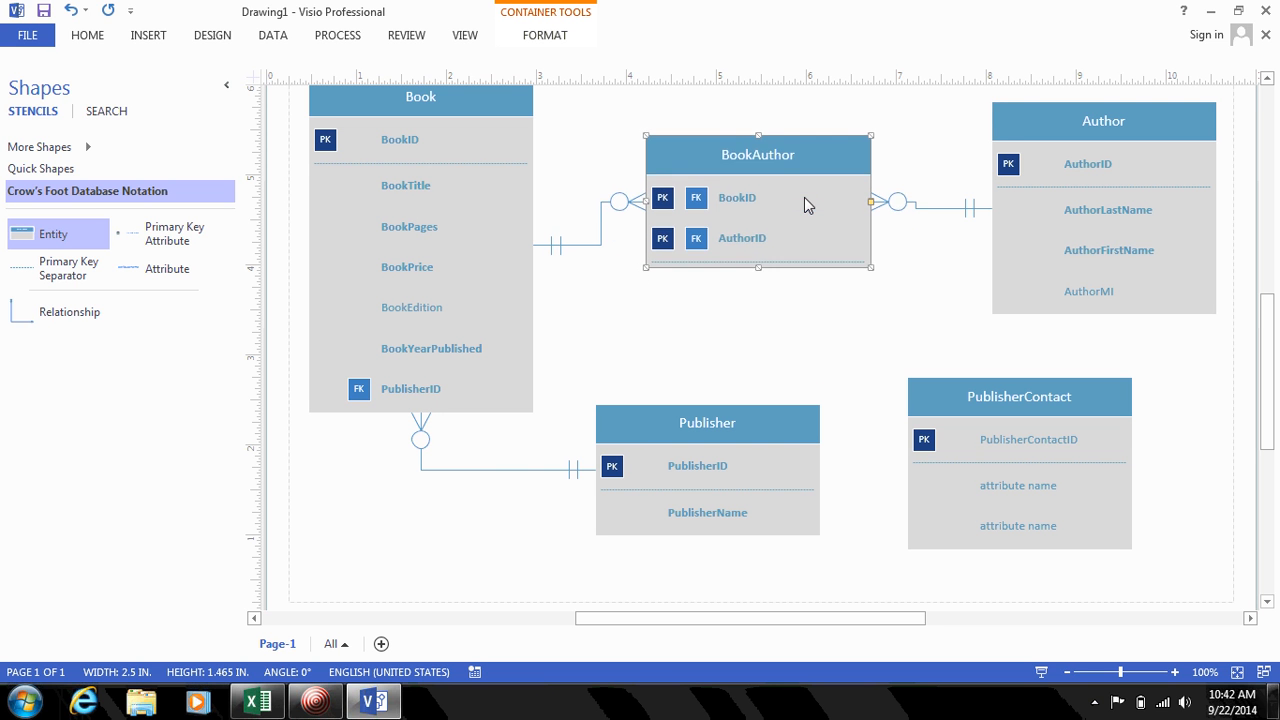
Step: Move the PublisherContact entity up to just below Author
{"action": "left_click", "coordinate": [1005, 400]}
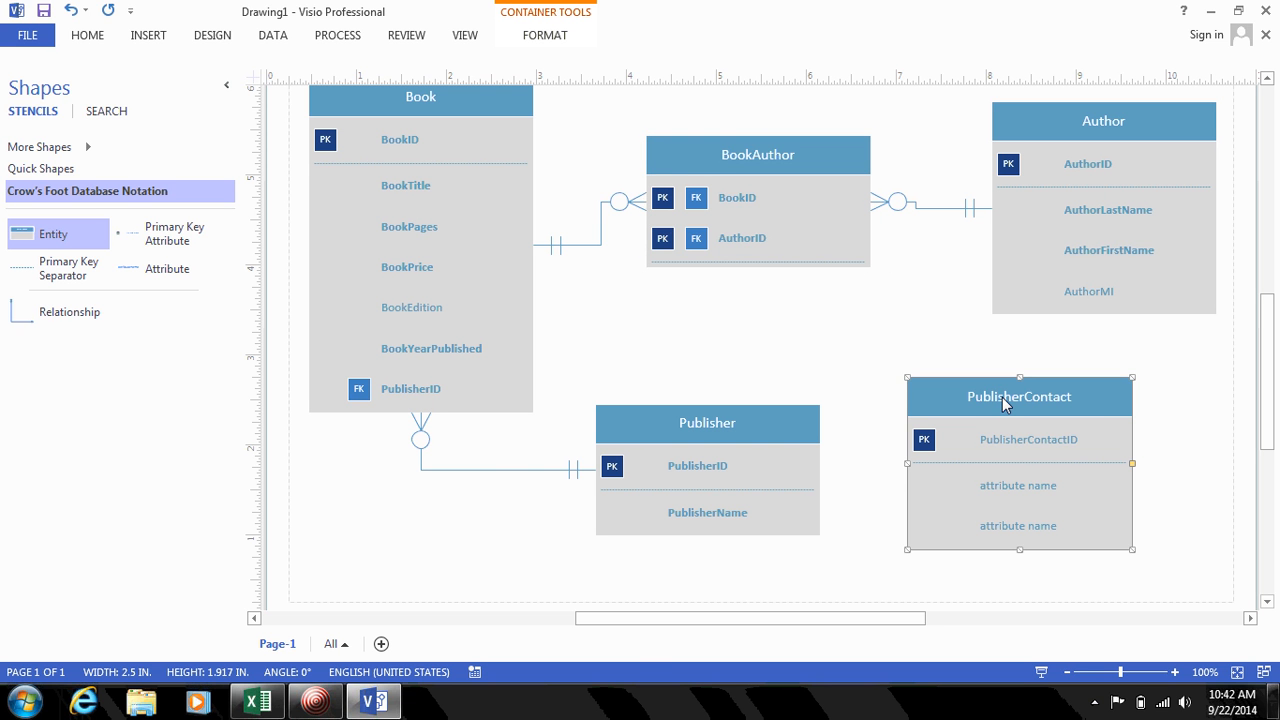
{"action": "key", "text": "Up"}
{"action": "key", "text": "Up"}
{"action": "key", "text": "Up"}
{"action": "key", "text": "Up"}
{"action": "key", "text": "Up"}
{"action": "key", "text": "Up"}
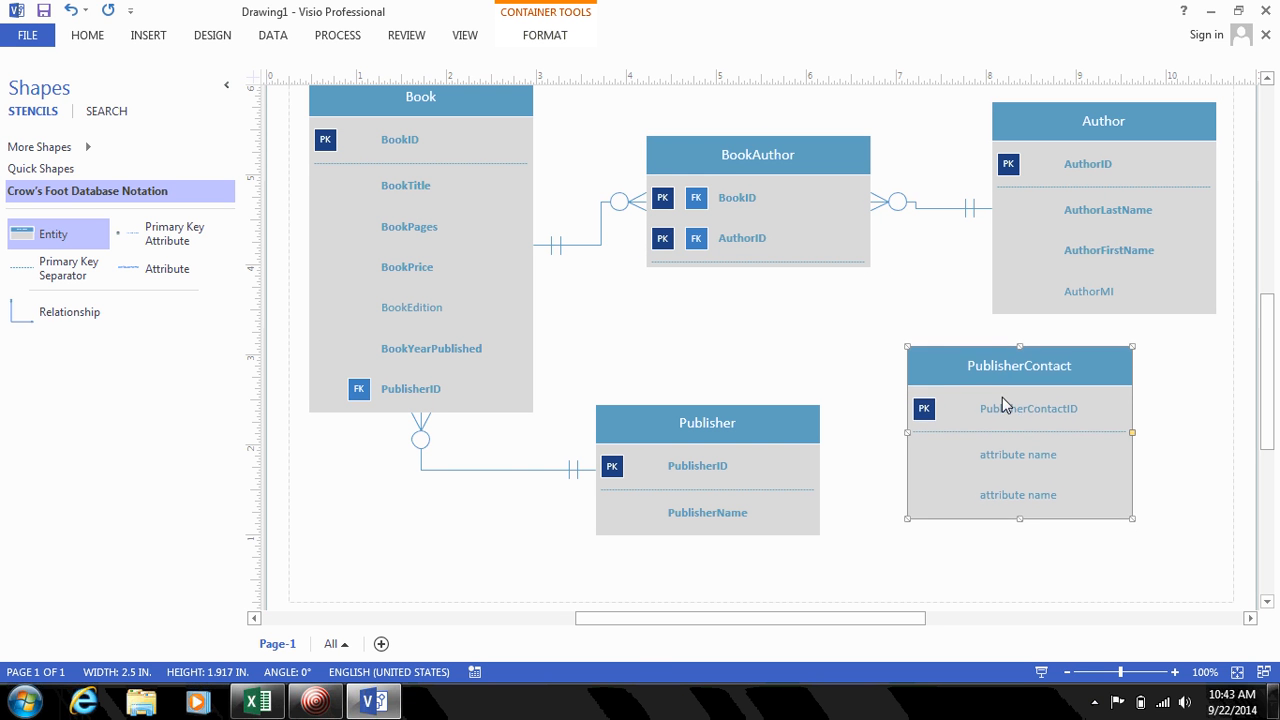
{"action": "key", "text": "Up"}
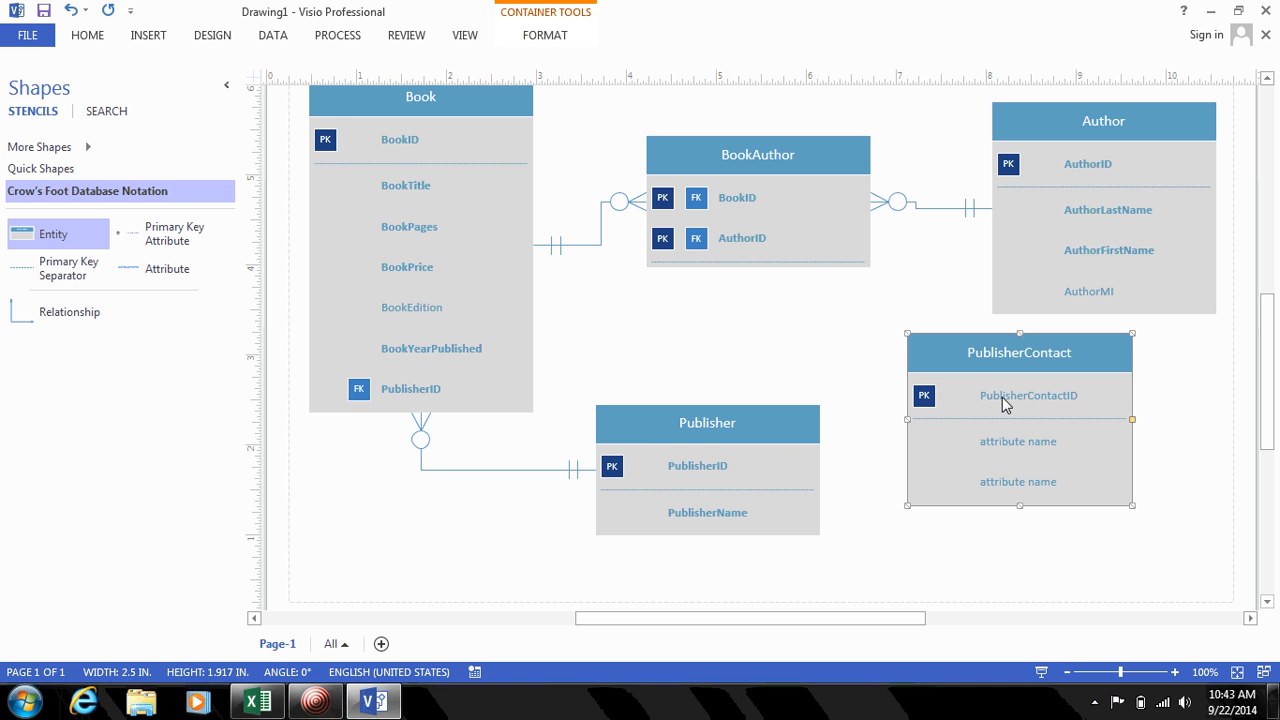
{"action": "left_click", "coordinate": [1200, 445]}
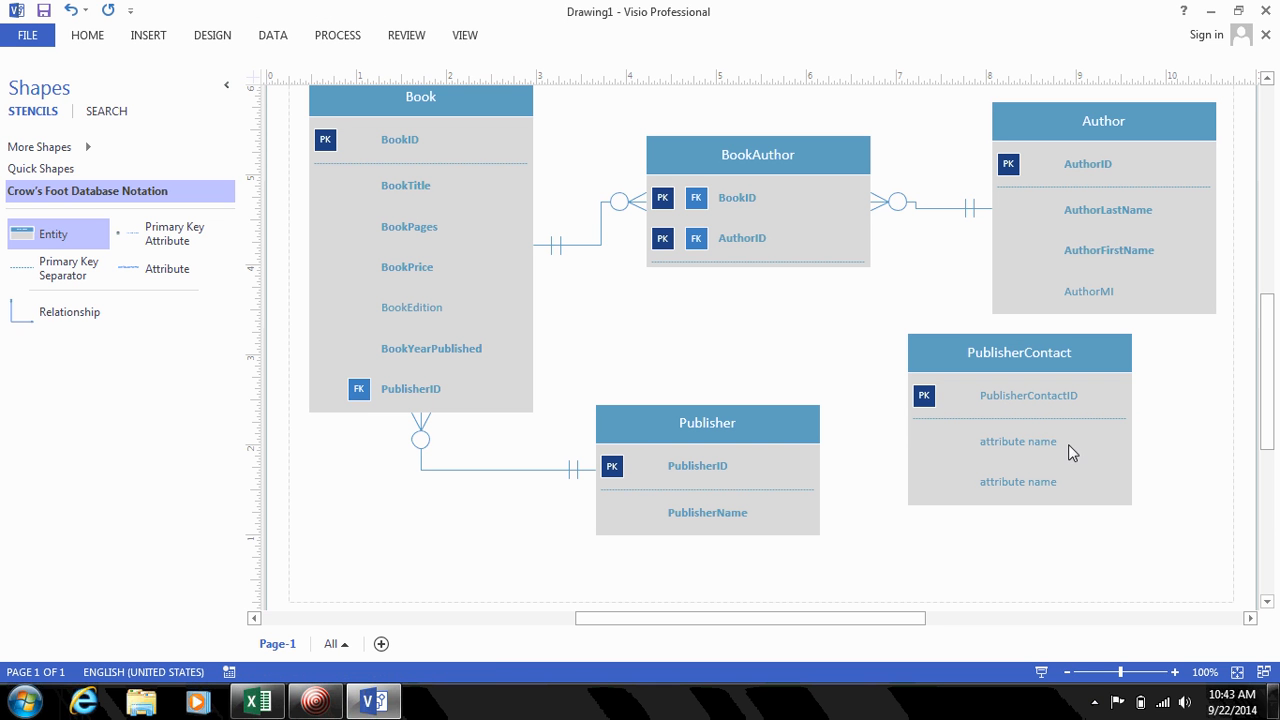
Step: Enter PublisherContactLastName as PublisherContact's first non-key attribute and clear that name again
{"action": "double_click", "coordinate": [1039, 446]}
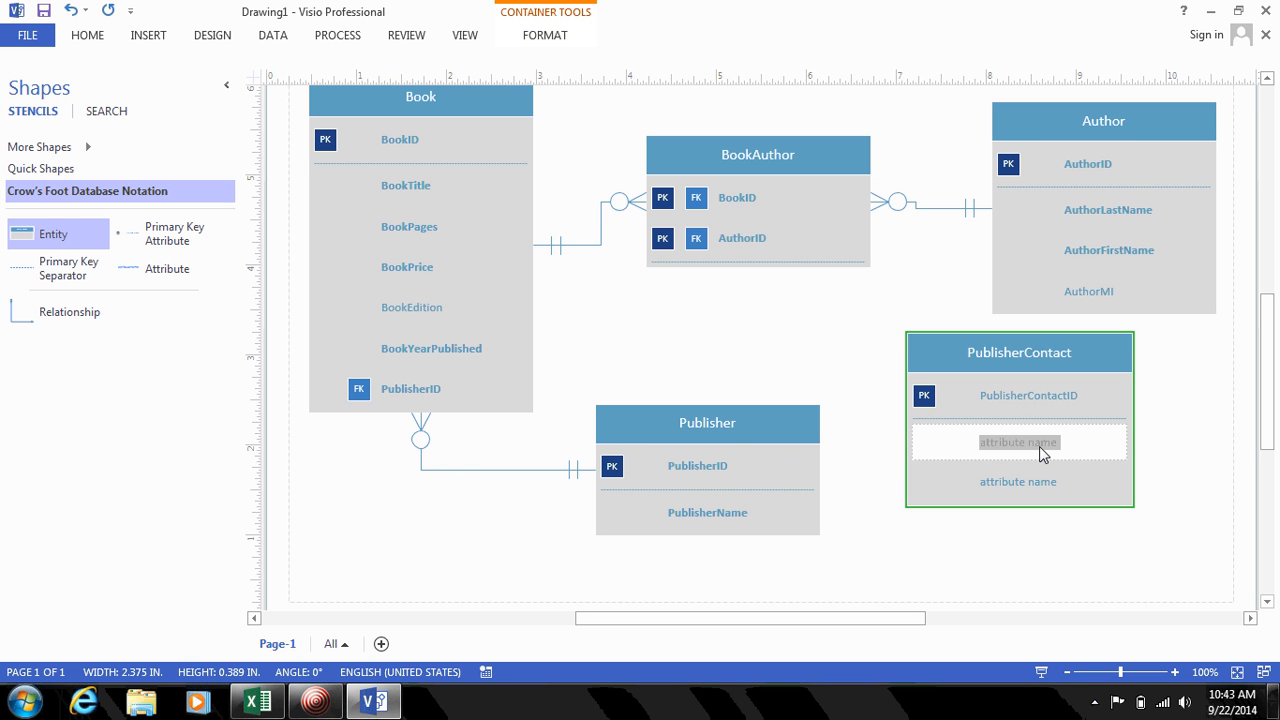
{"action": "type", "text": "PublisherContactLastName"}
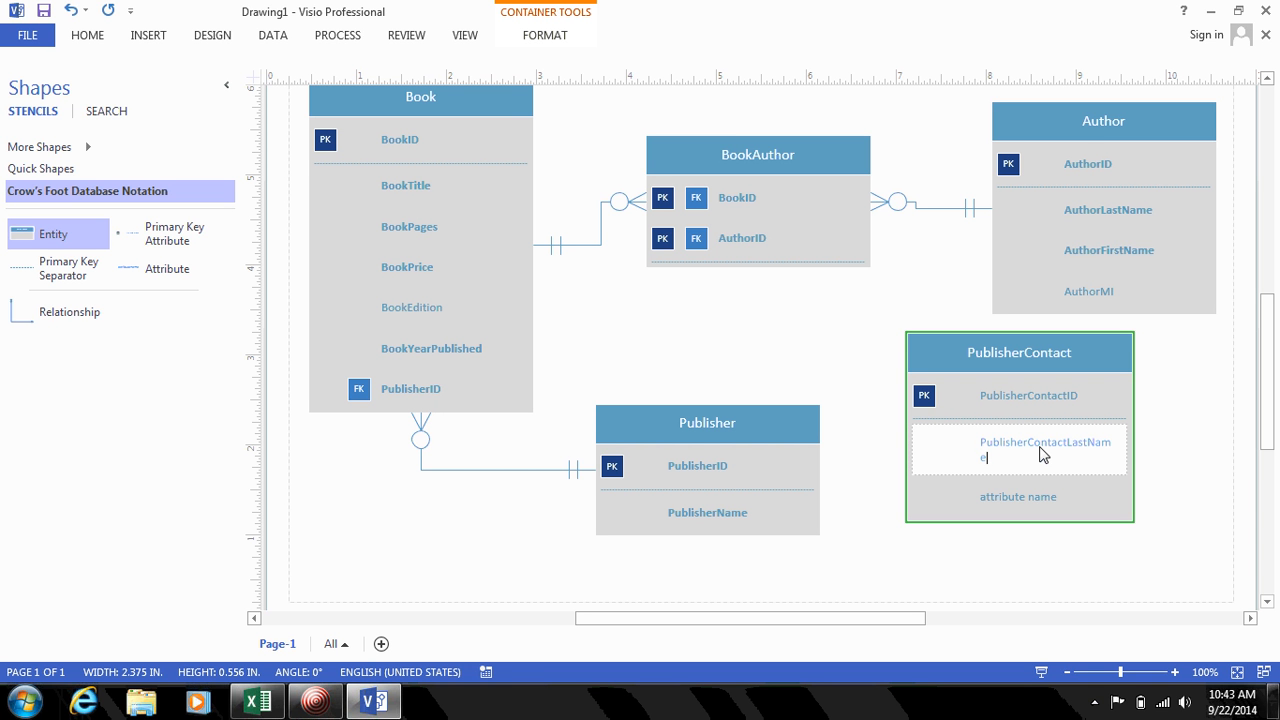
{"action": "key", "text": "BackSpace"}
{"action": "key", "text": "BackSpace"}
{"action": "key", "text": "BackSpace"}
{"action": "key", "text": "BackSpace"}
{"action": "key", "text": "BackSpace"}
{"action": "key", "text": "BackSpace"}
{"action": "key", "text": "BackSpace"}
{"action": "key", "text": "BackSpace"}
{"action": "key", "text": "BackSpace"}
{"action": "key", "text": "BackSpace"}
{"action": "key", "text": "BackSpace"}
{"action": "key", "text": "BackSpace"}
{"action": "key", "text": "BackSpace"}
{"action": "key", "text": "BackSpace"}
{"action": "key", "text": "BackSpace"}
{"action": "key", "text": "BackSpace"}
{"action": "key", "text": "BackSpace"}
{"action": "key", "text": "BackSpace"}
{"action": "key", "text": "BackSpace"}
{"action": "key", "text": "BackSpace"}
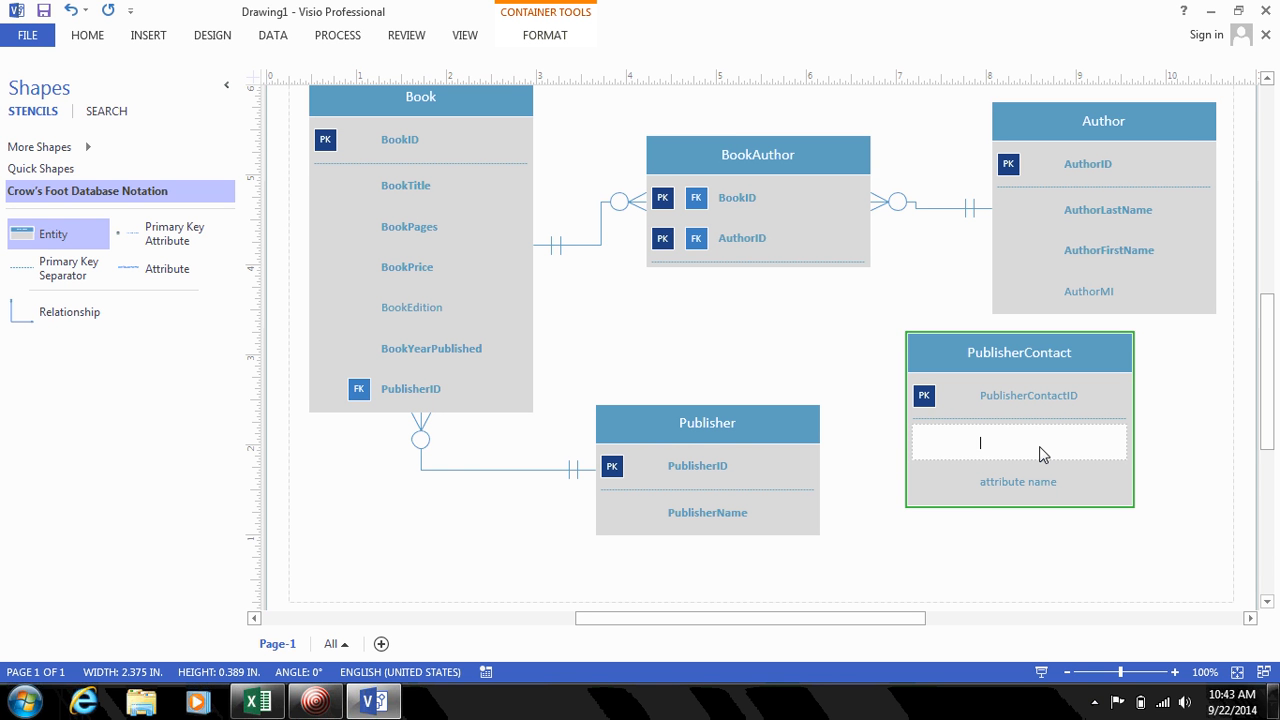
Step: Name PublisherContact's two non-key attributes PCLastName and PCFirstName
{"action": "type", "text": "PCLastName"}
{"action": "left_click", "coordinate": [995, 482]}
{"action": "type", "text": "PCFirstName"}
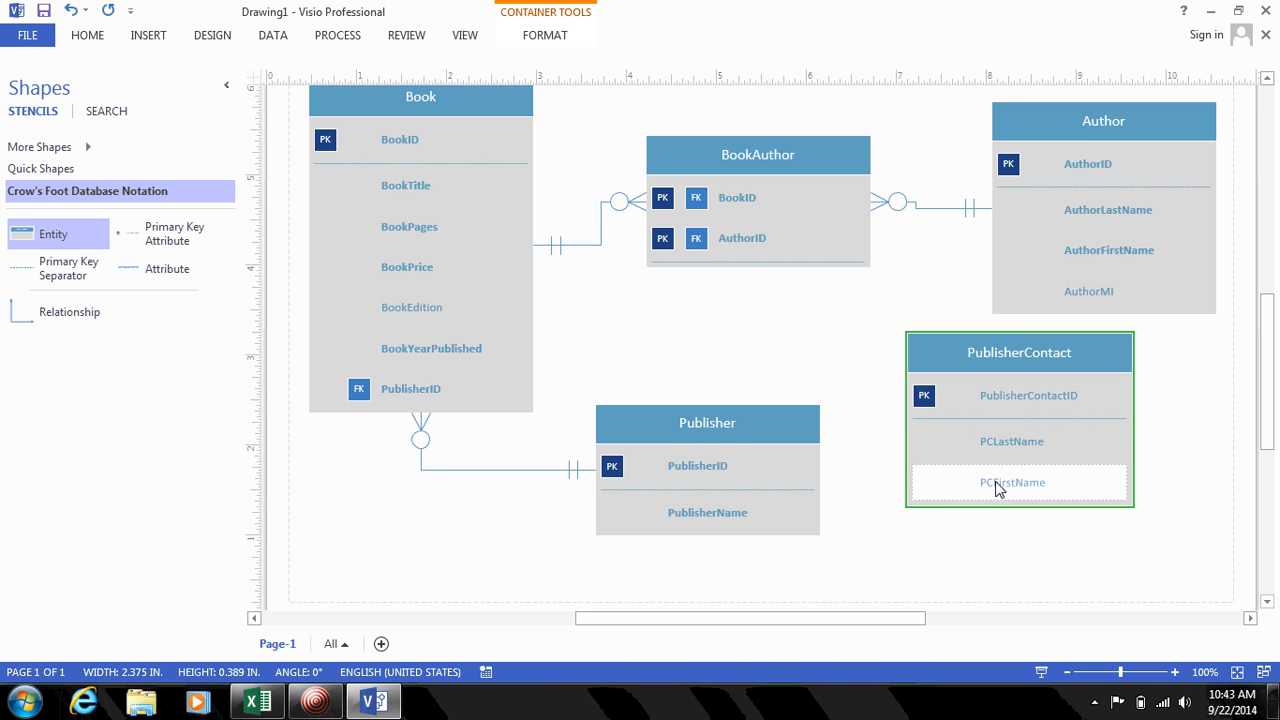
{"action": "left_click", "coordinate": [916, 535]}
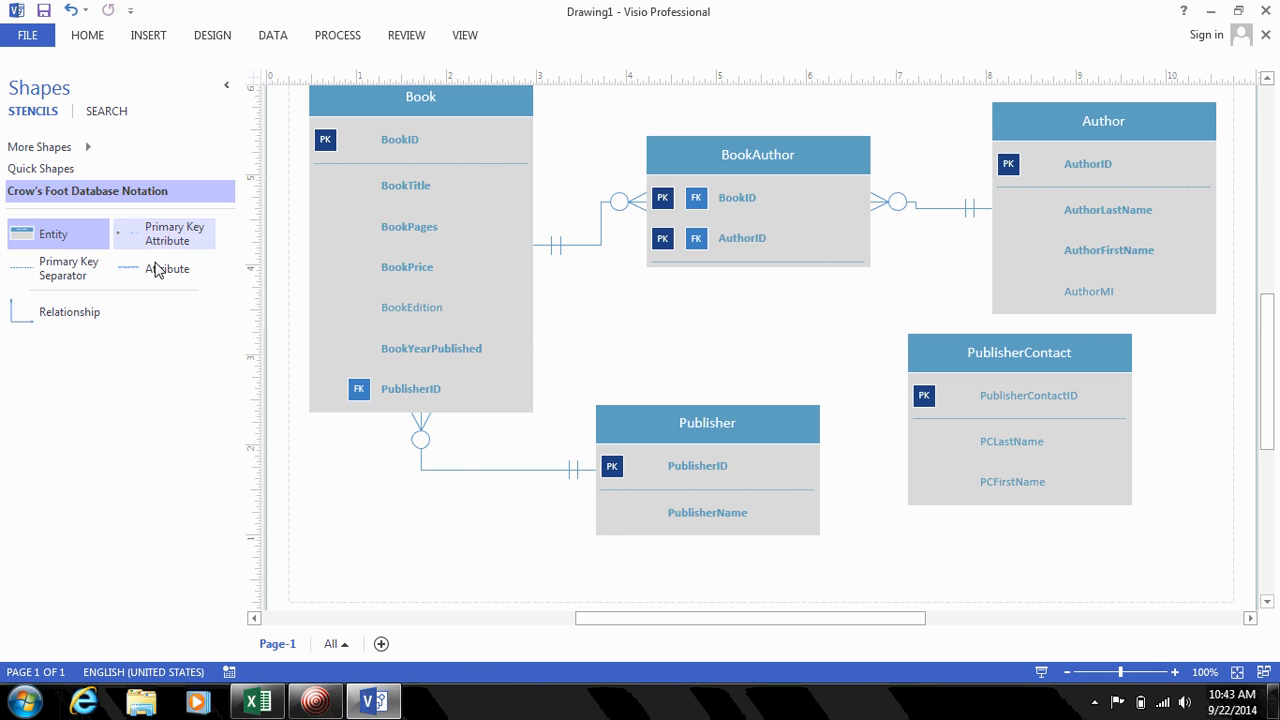
Step: Add an attribute named PCMiddleInit below PCFirstName in the PublisherContact entity
{"action": "left_click_drag", "start_coordinate": [160, 268], "coordinate": [1011, 527]}
{"action": "double_click", "coordinate": [1011, 527]}
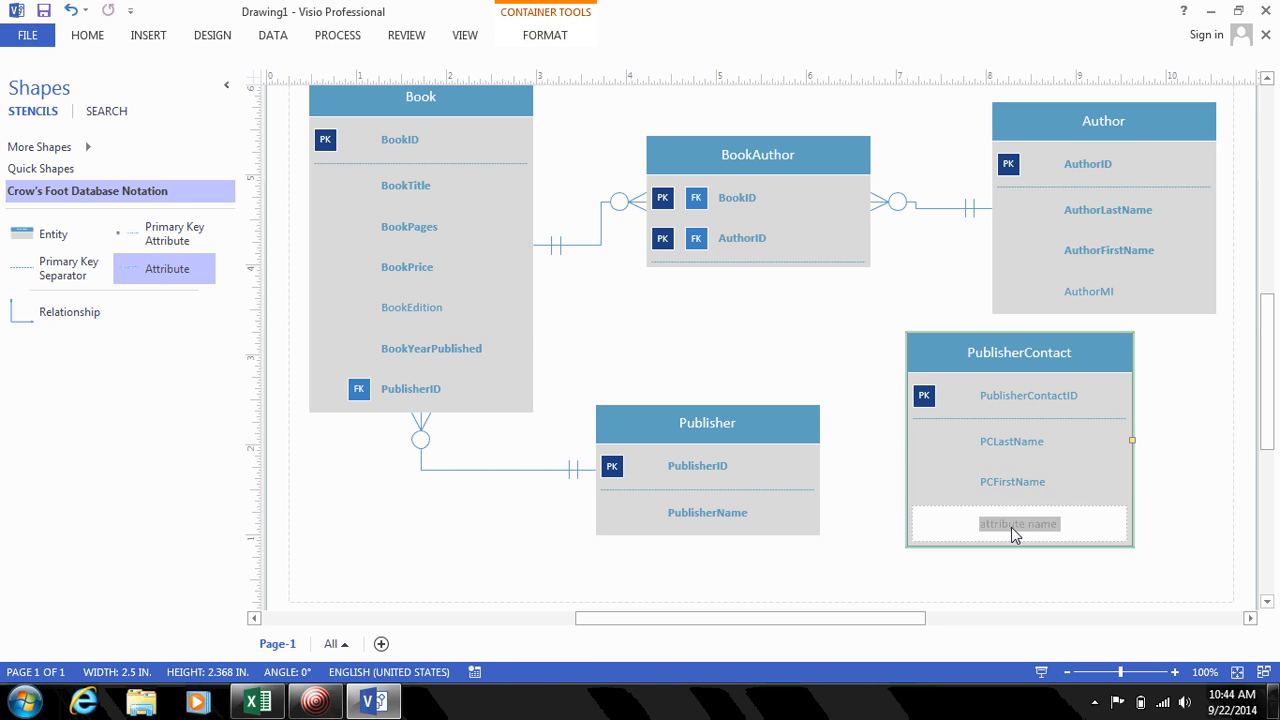
{"action": "type", "text": "PCM"}
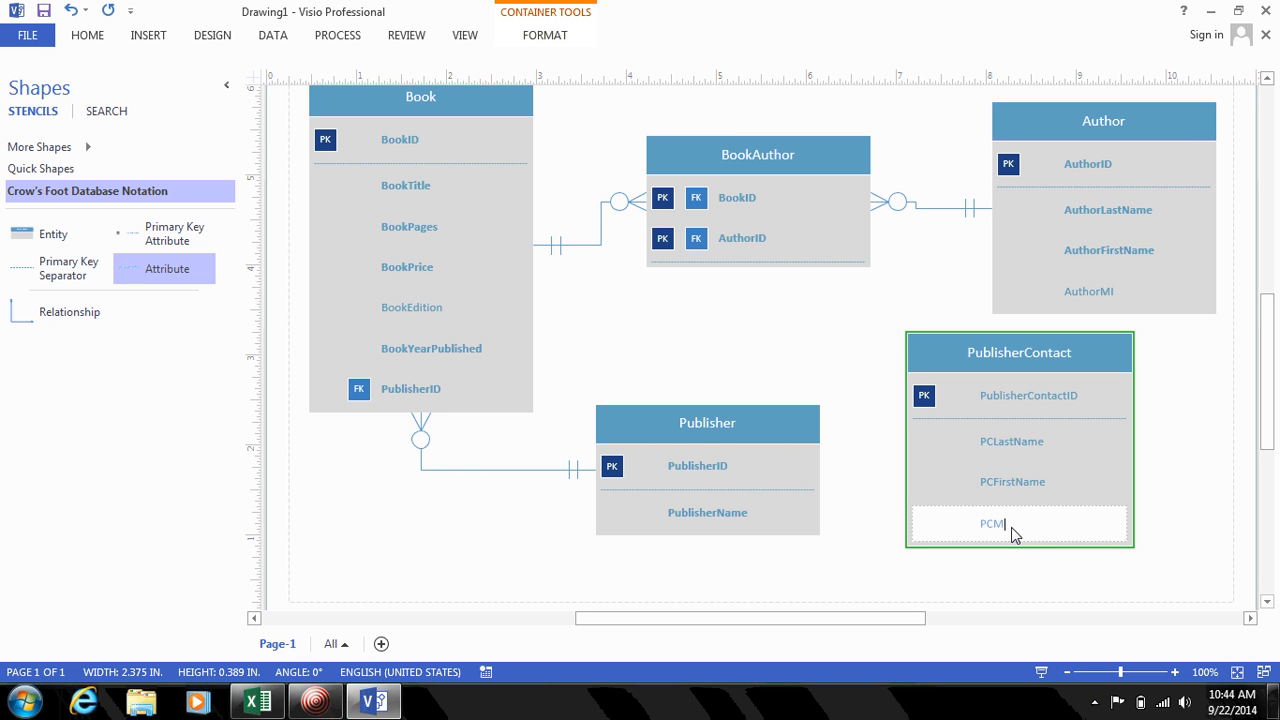
{"action": "type", "text": "I"}
{"action": "key", "text": "BackSpace"}
{"action": "type", "text": "iddleInit"}
{"action": "left_click", "coordinate": [1215, 490]}
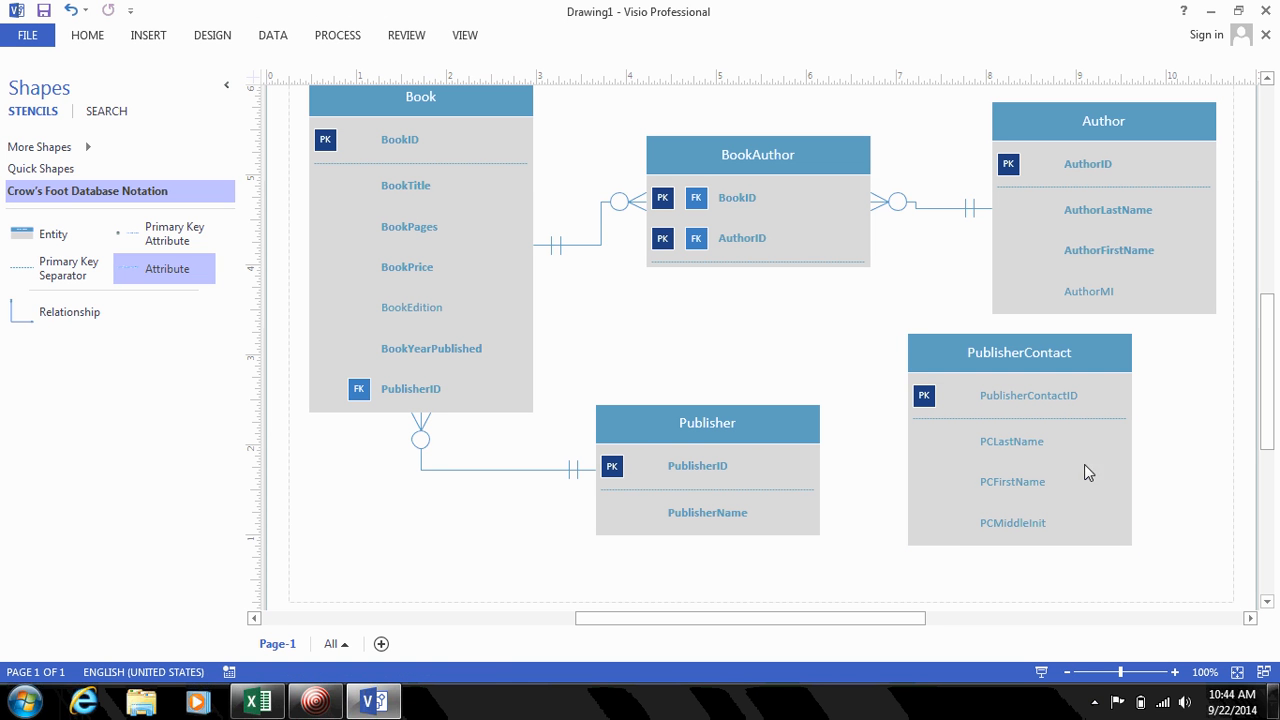
Step: Add a primary key attribute named PCPhone below PCMiddleInit in the PublisherContact entity
{"action": "left_click_drag", "start_coordinate": [172, 240], "coordinate": [1023, 547]}
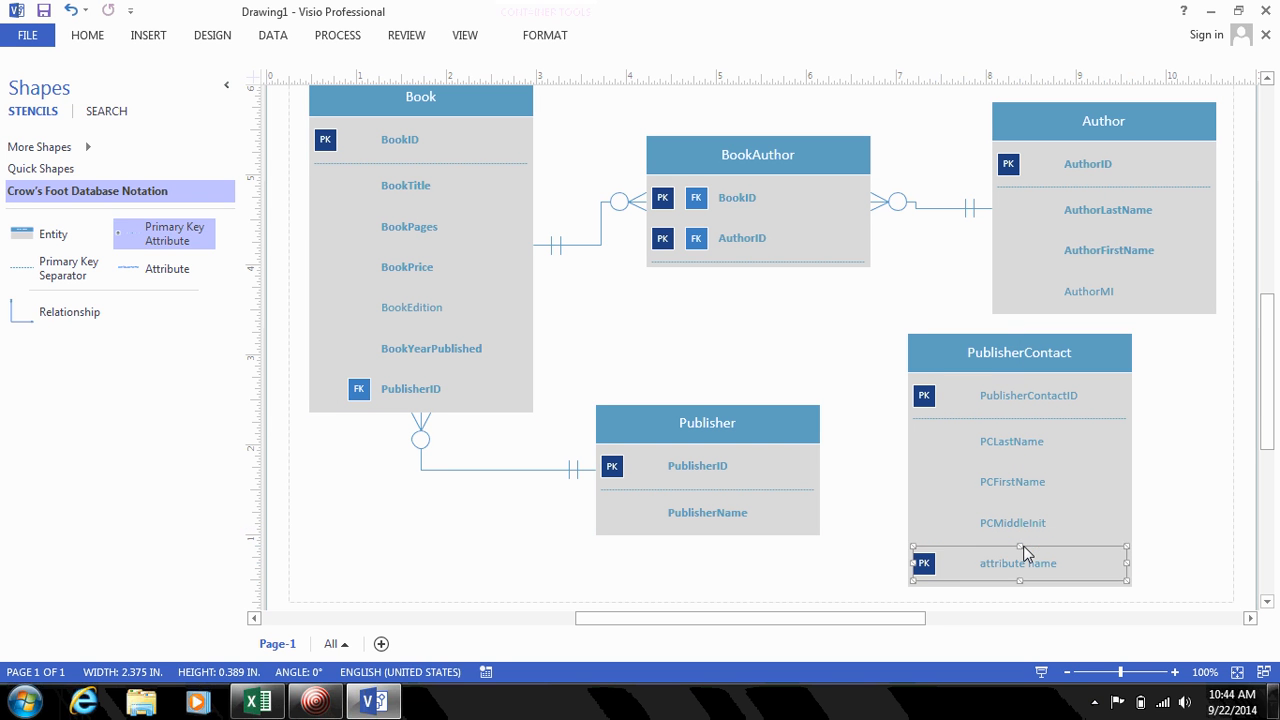
{"action": "double_click", "coordinate": [1013, 567]}
{"action": "type", "text": "P"}
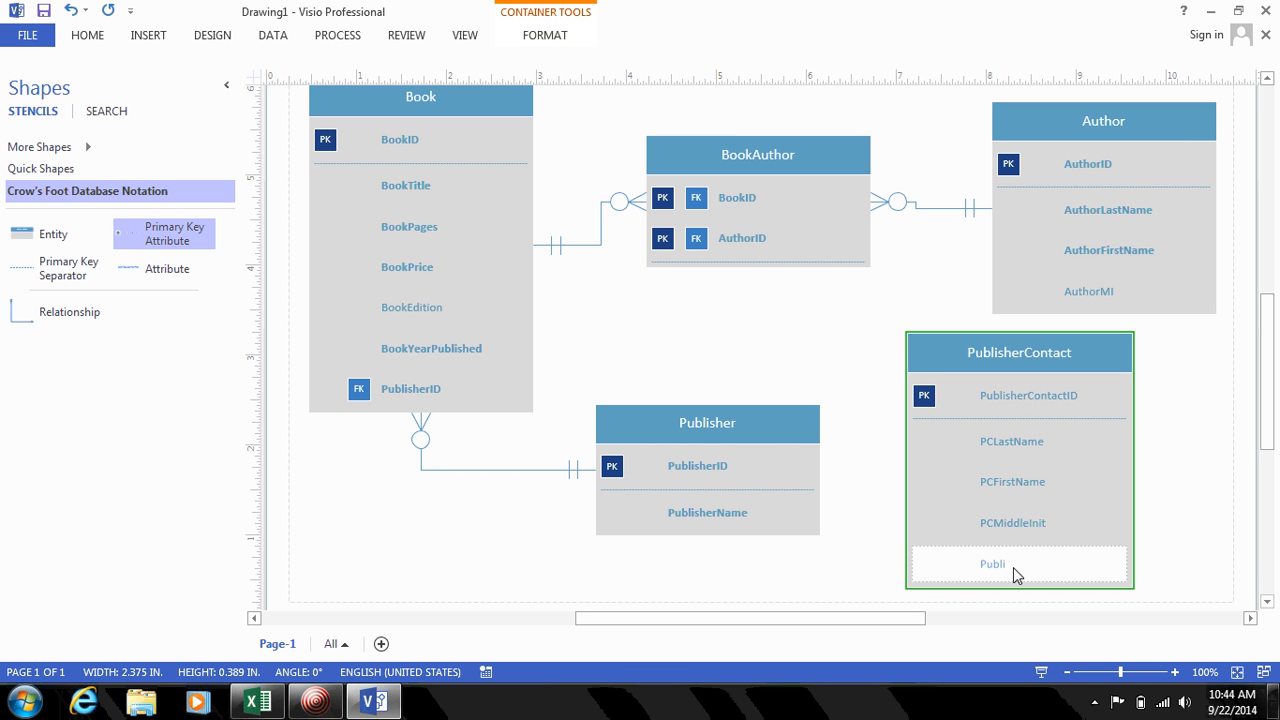
{"action": "type", "text": "CPhone"}
{"action": "left_click", "coordinate": [806, 580]}
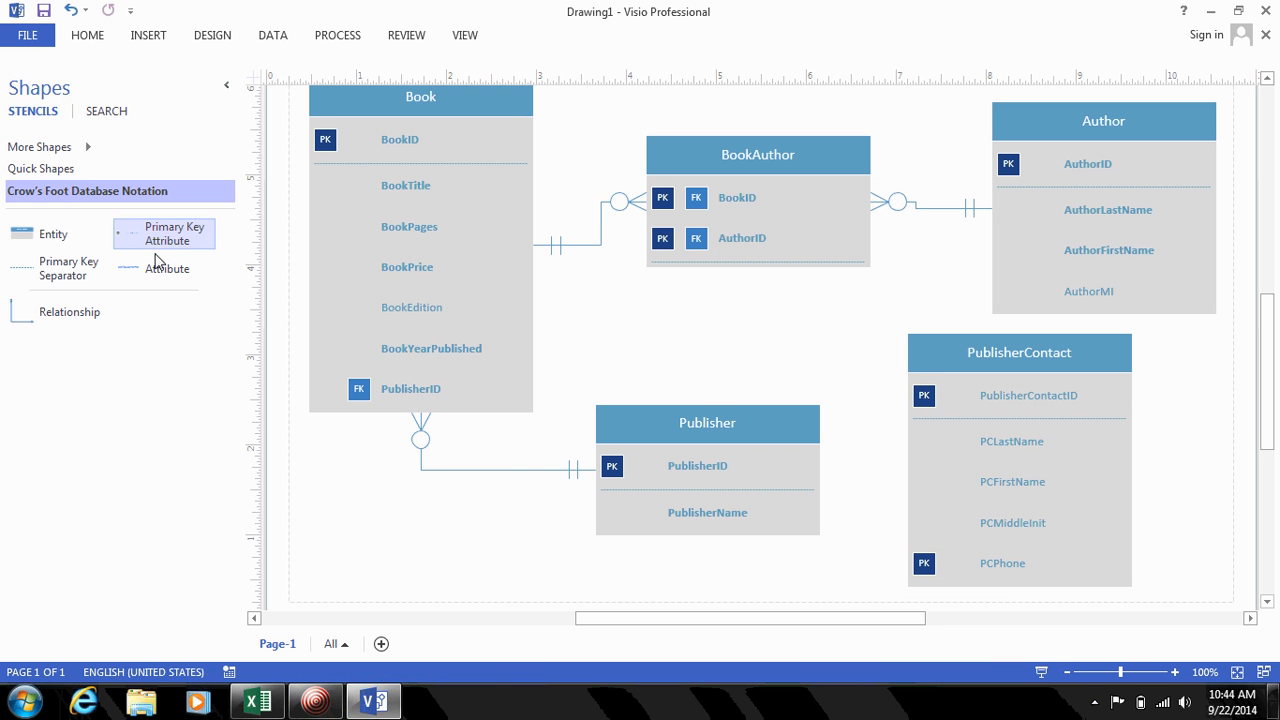
Step: Add a regular attribute named PCEmail below PCPhone in the PublisherContact entity
{"action": "left_click_drag", "start_coordinate": [155, 268], "coordinate": [1027, 595]}
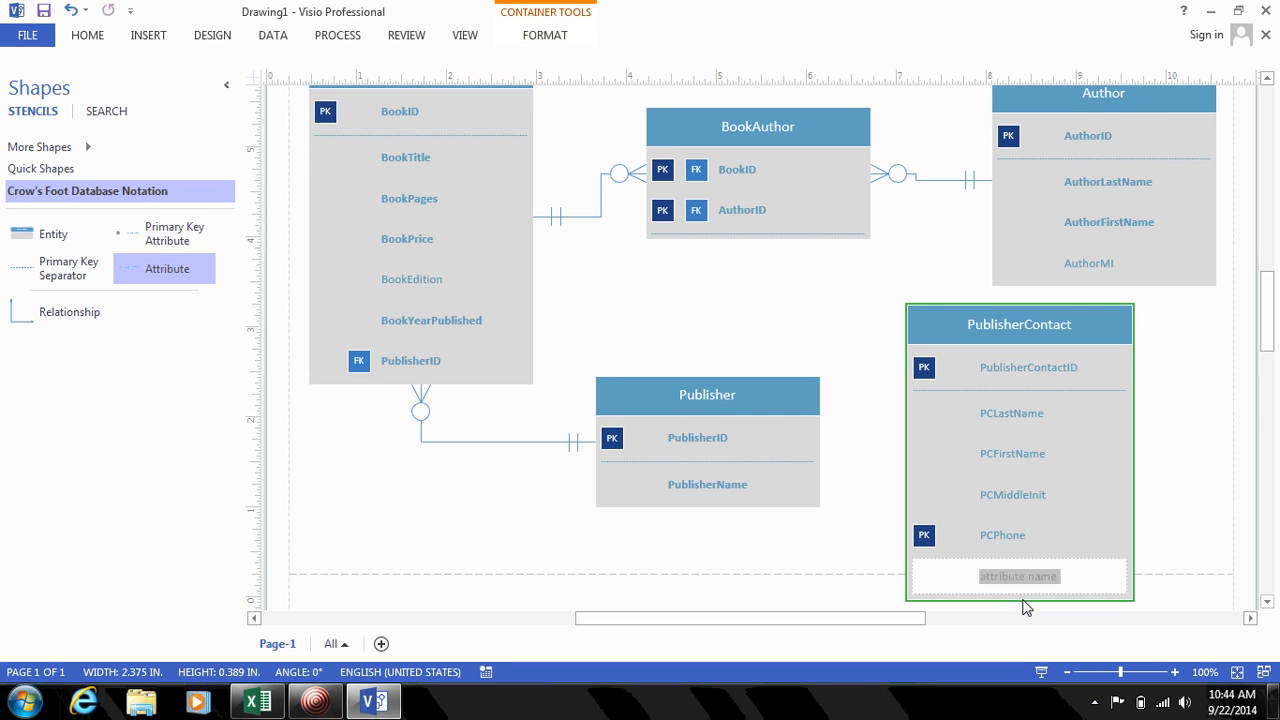
{"action": "type", "text": "PCEmail"}
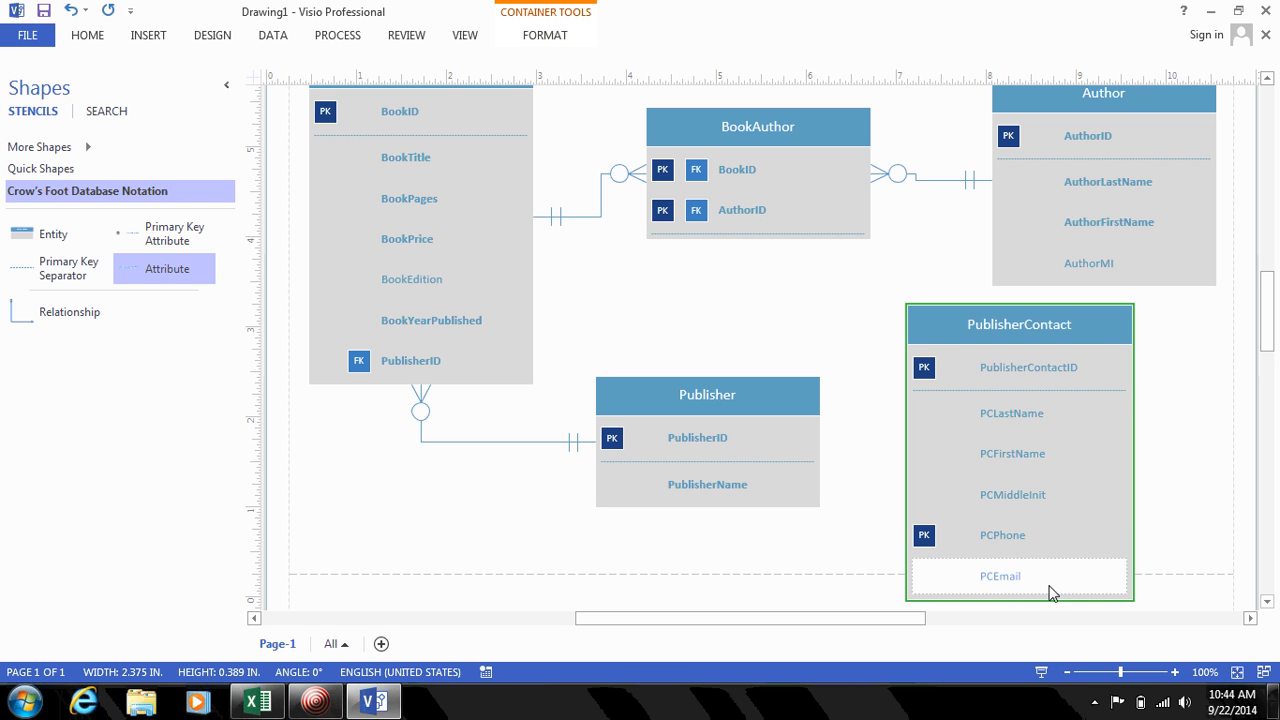
{"action": "left_click", "coordinate": [1237, 480]}
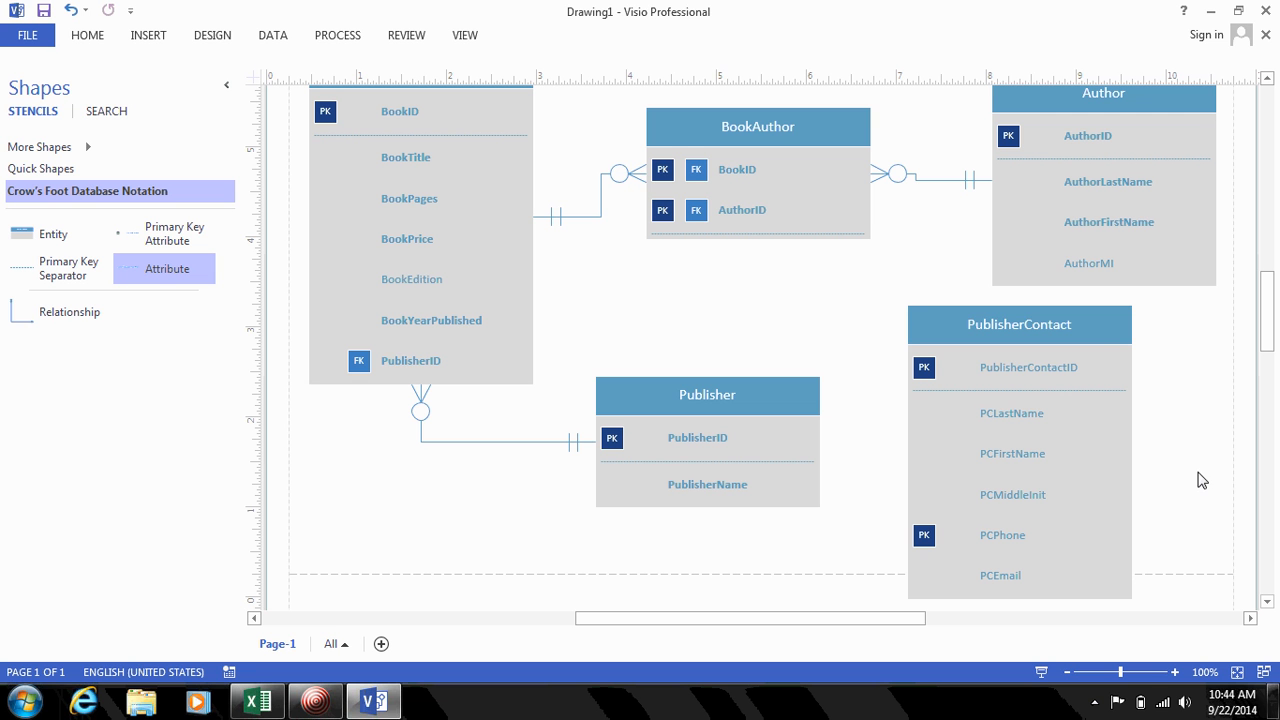
Step: Remove the primary key designation from the PCPhone attribute of PublisherContact
{"action": "left_click", "coordinate": [993, 545]}
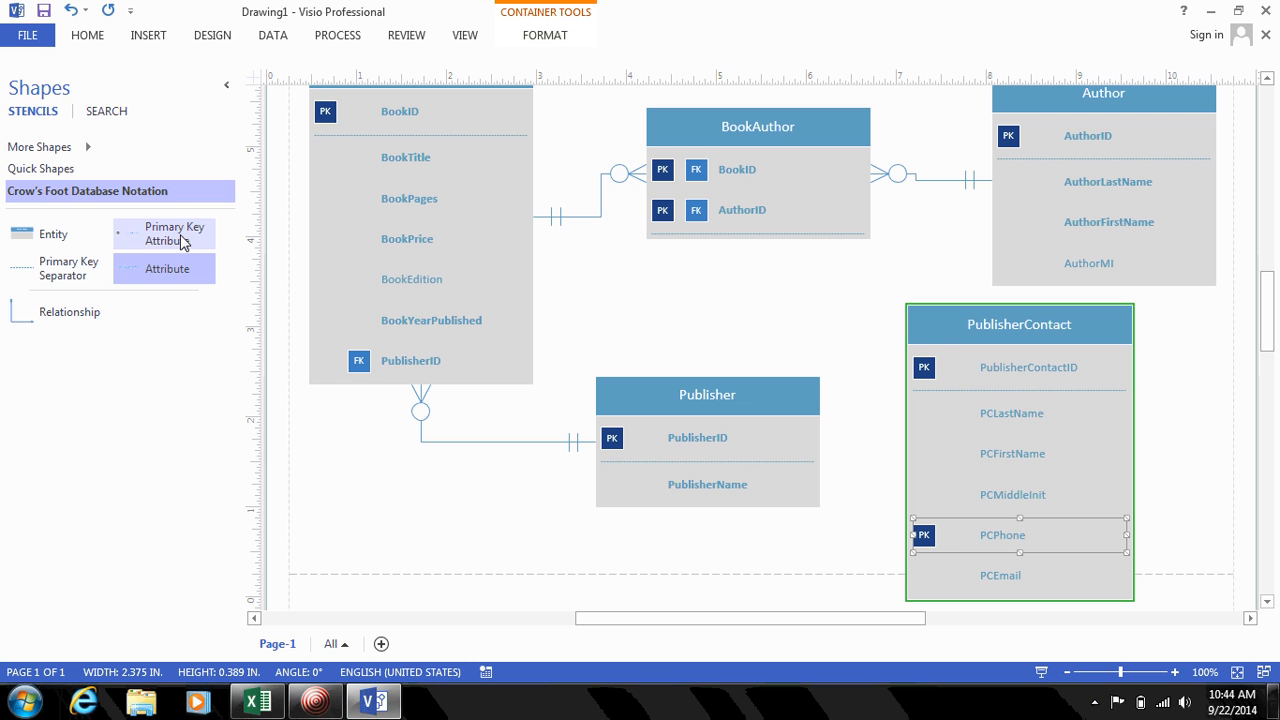
{"action": "right_click", "coordinate": [1024, 535]}
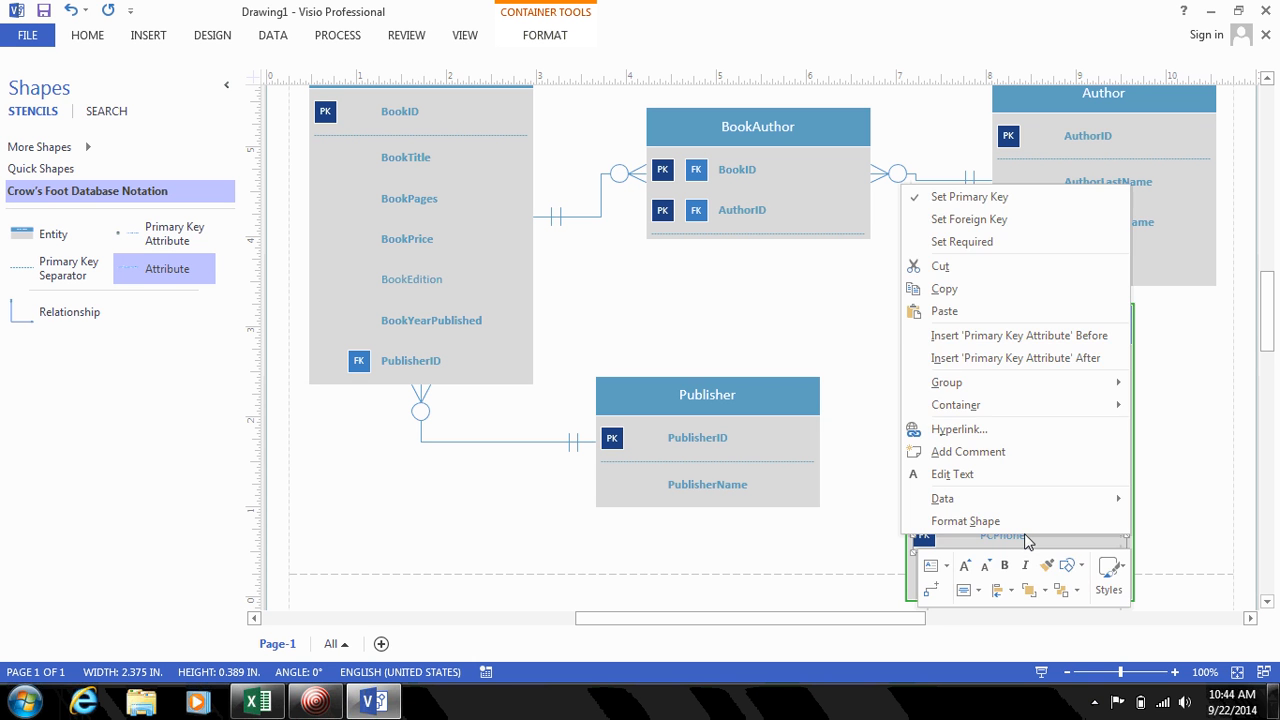
{"action": "key", "text": "Escape"}
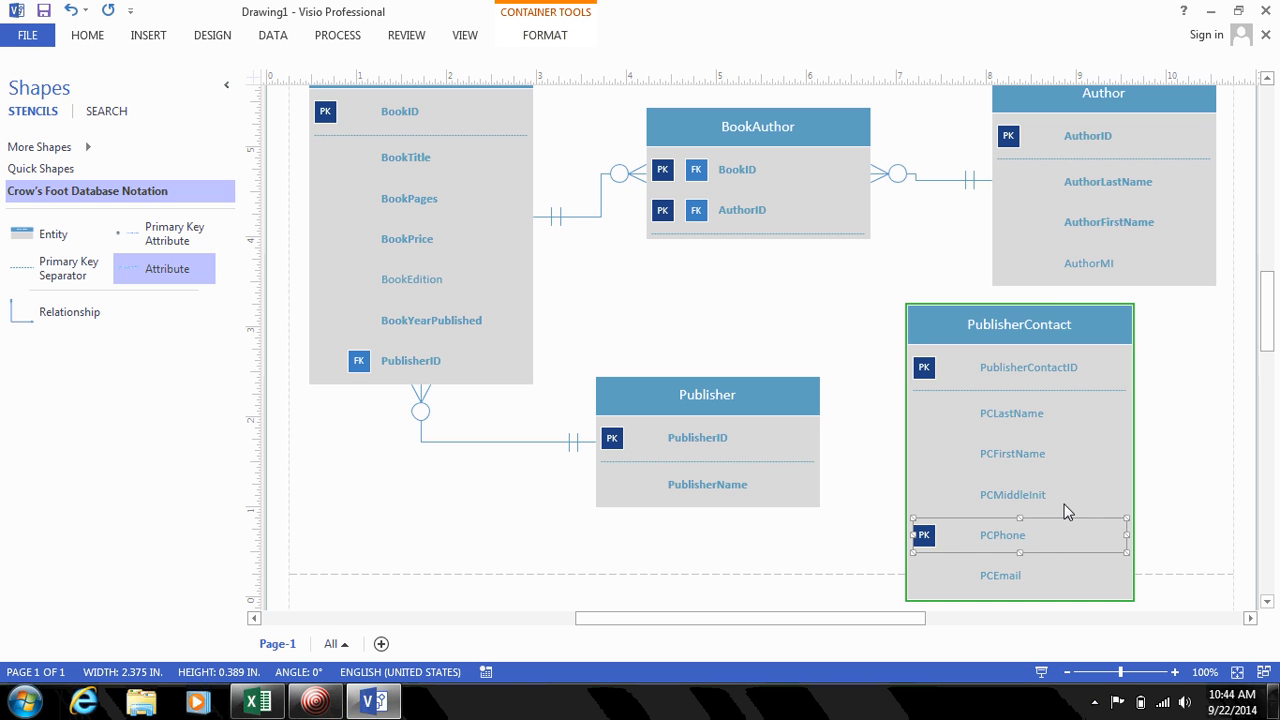
{"action": "right_click", "coordinate": [1047, 530]}
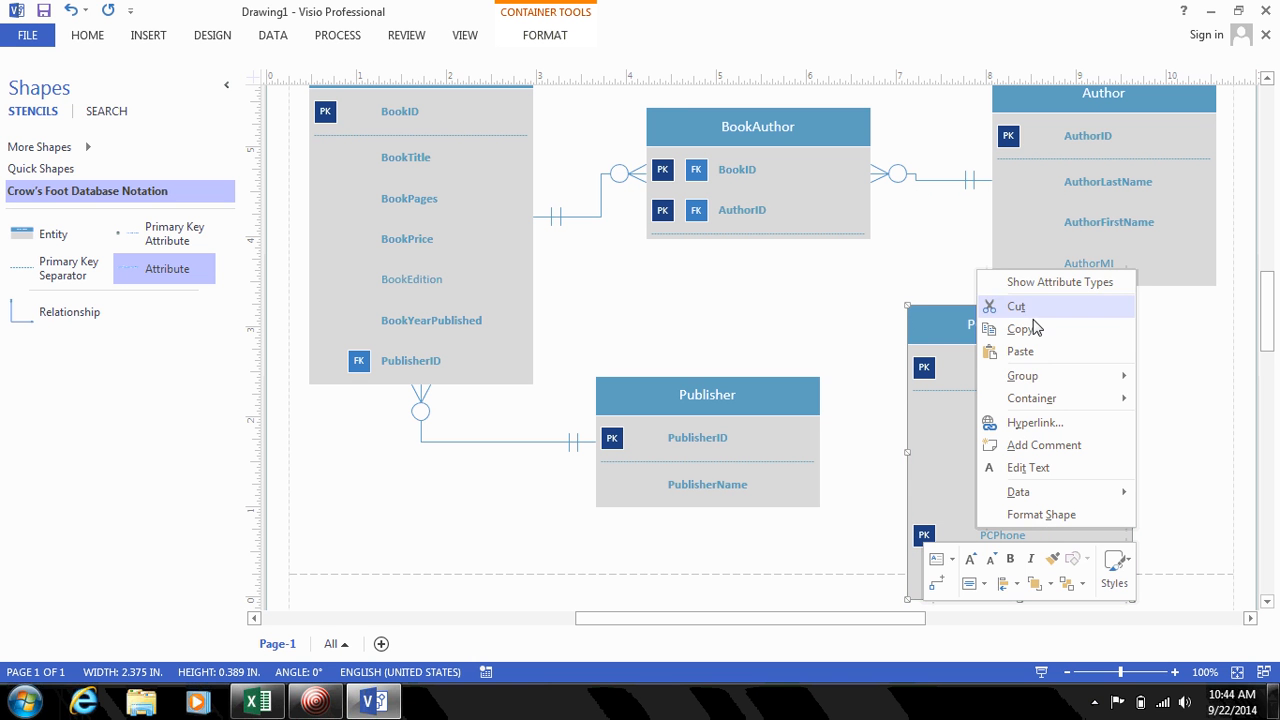
{"action": "key", "text": "Escape"}
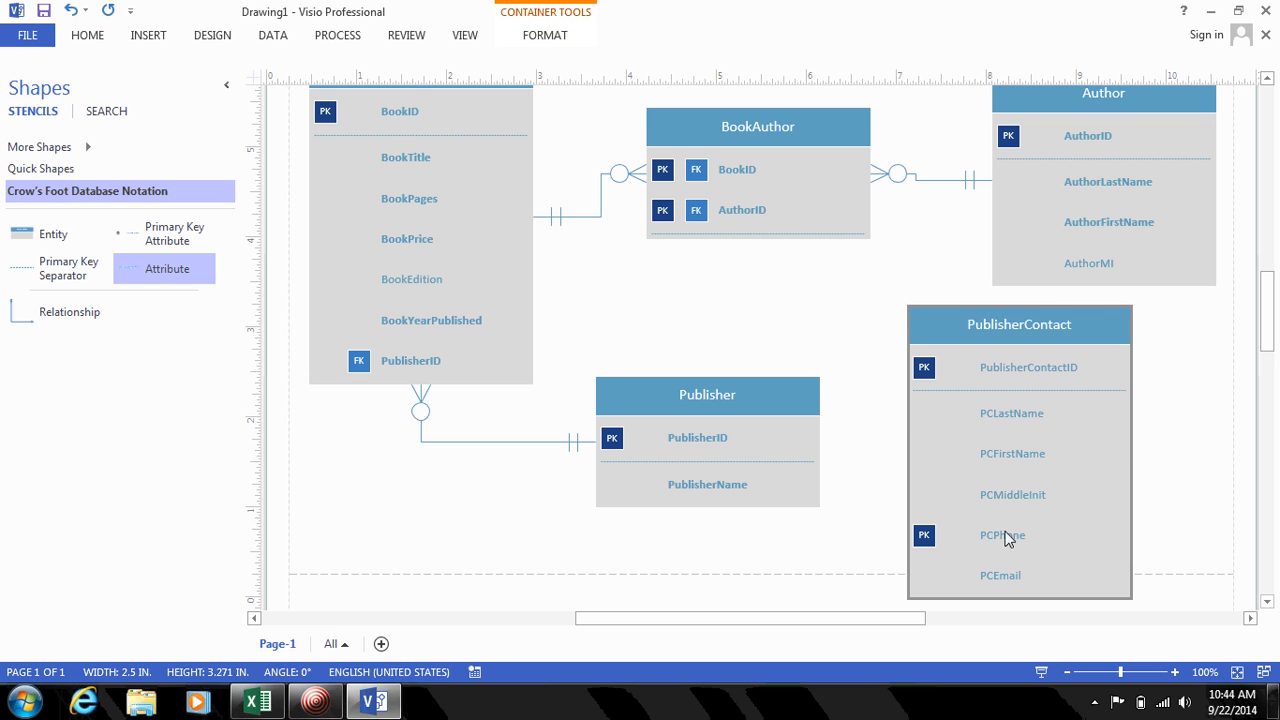
{"action": "left_click", "coordinate": [1008, 505]}
{"action": "left_click", "coordinate": [1006, 528]}
{"action": "right_click", "coordinate": [1008, 535]}
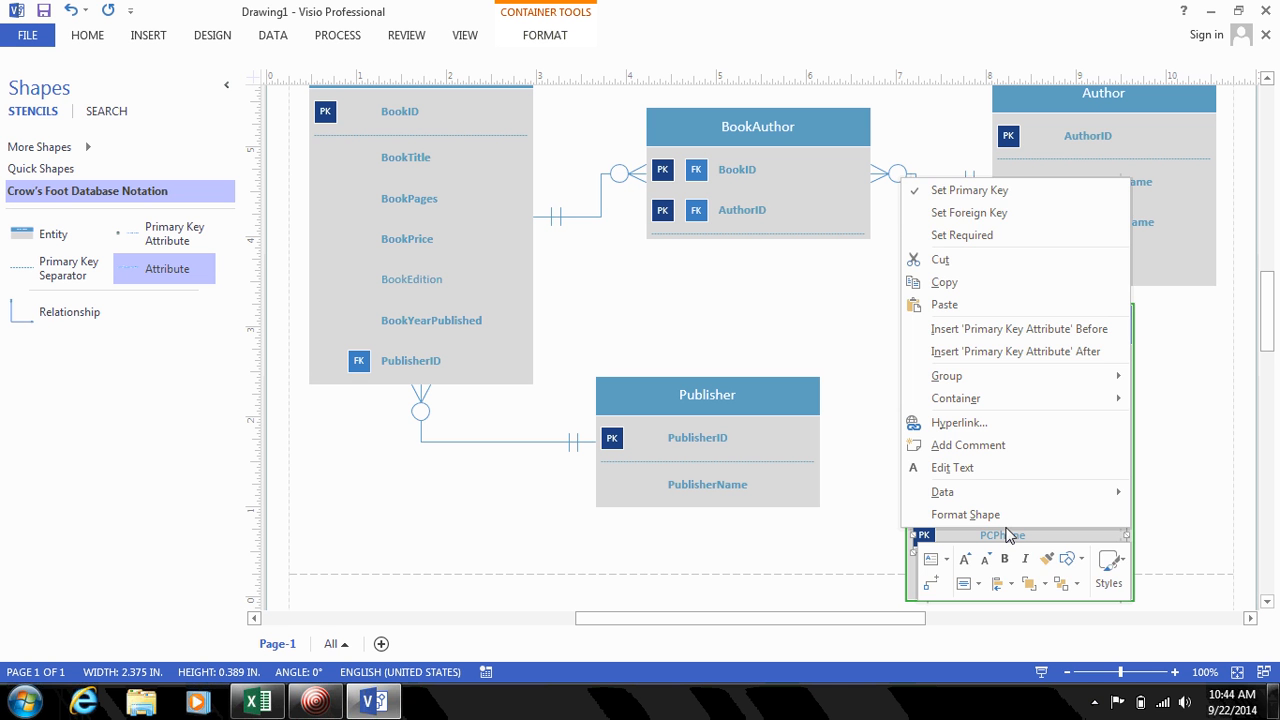
{"action": "left_click", "coordinate": [955, 195]}
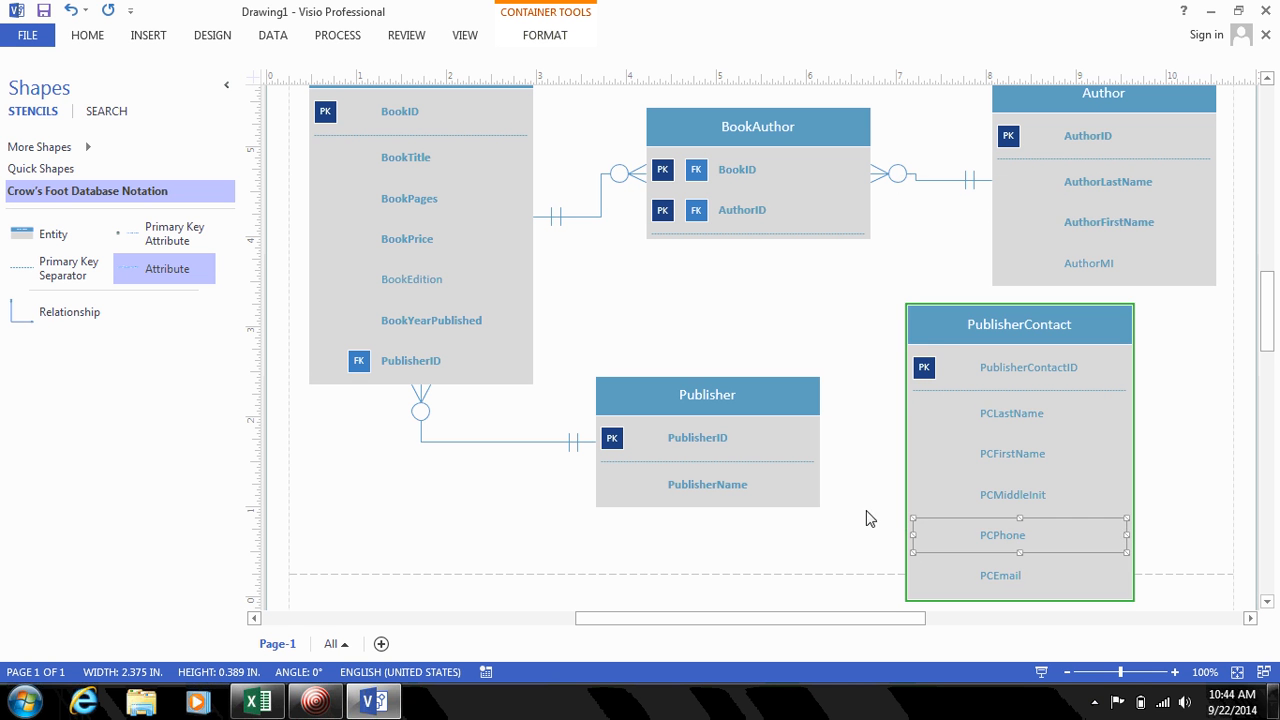
{"action": "left_click", "coordinate": [864, 571]}
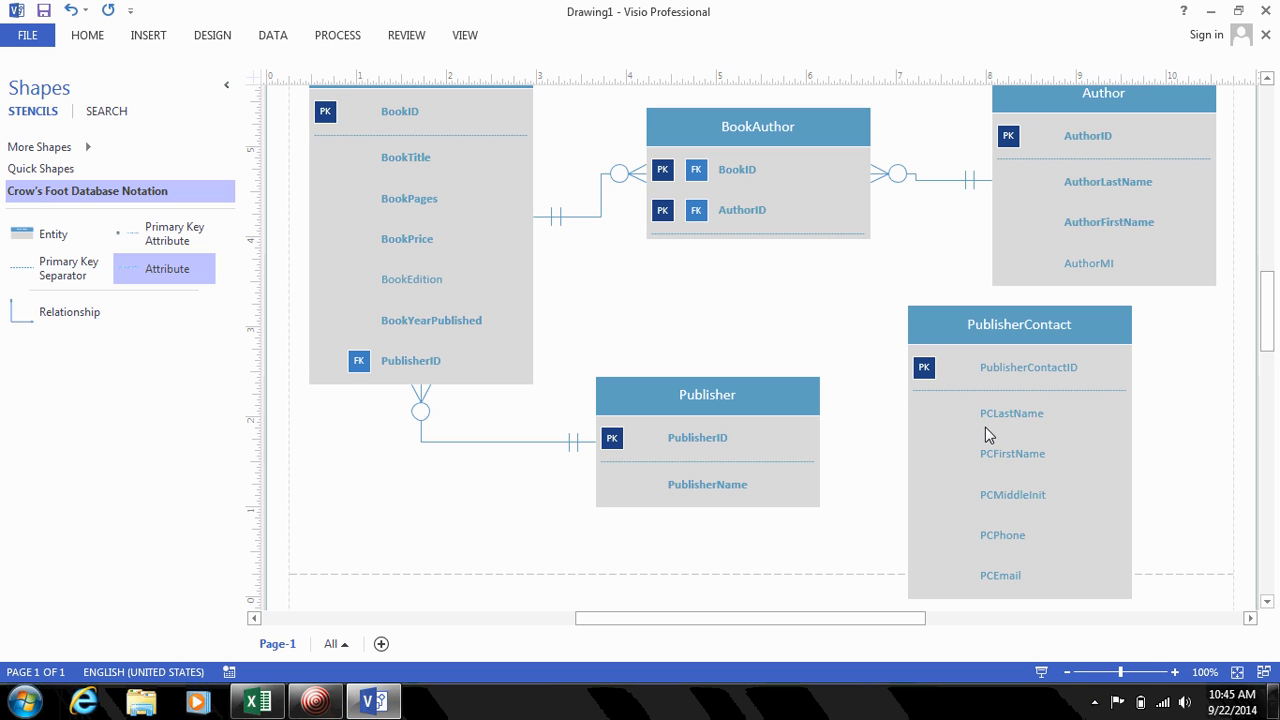
Step: Add an attribute named PublisherID below PCEmail in the PublisherContact entity
{"action": "left_click", "coordinate": [146, 256]}
{"action": "left_click_drag", "start_coordinate": [146, 262], "coordinate": [1016, 573]}
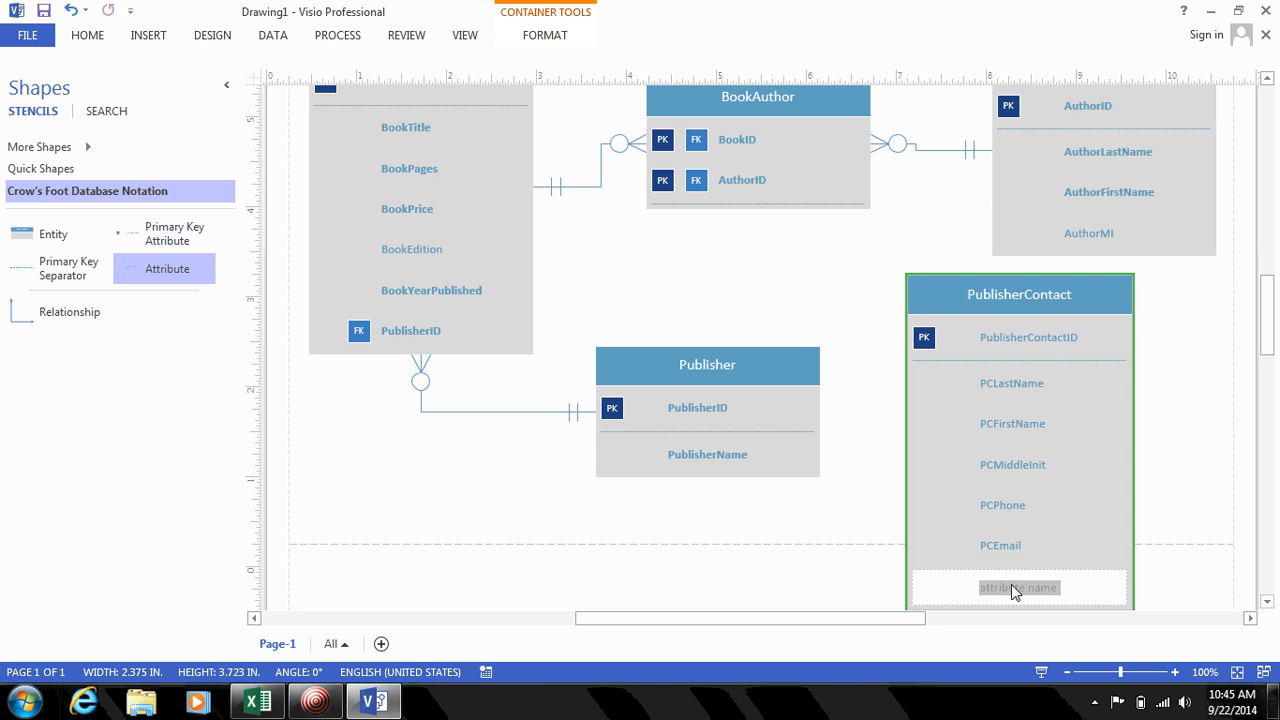
{"action": "type", "text": "P"}
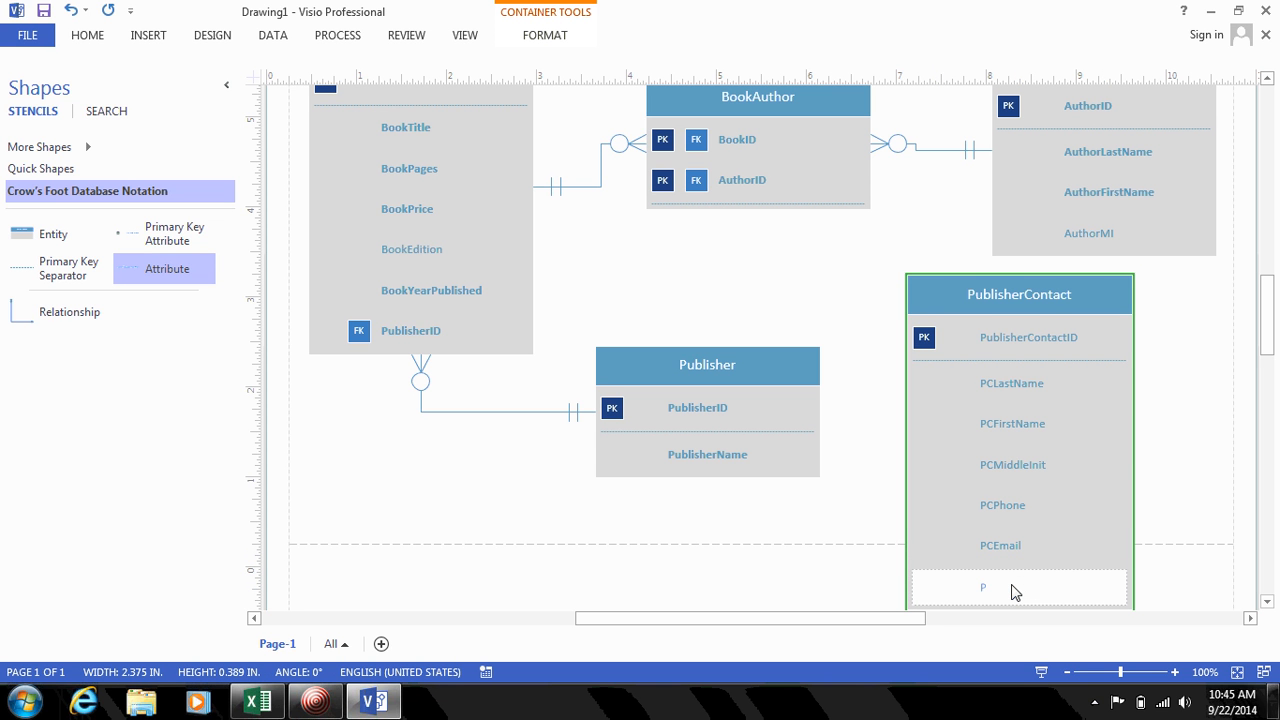
{"action": "type", "text": "ublisherID"}
{"action": "left_click", "coordinate": [1203, 494]}
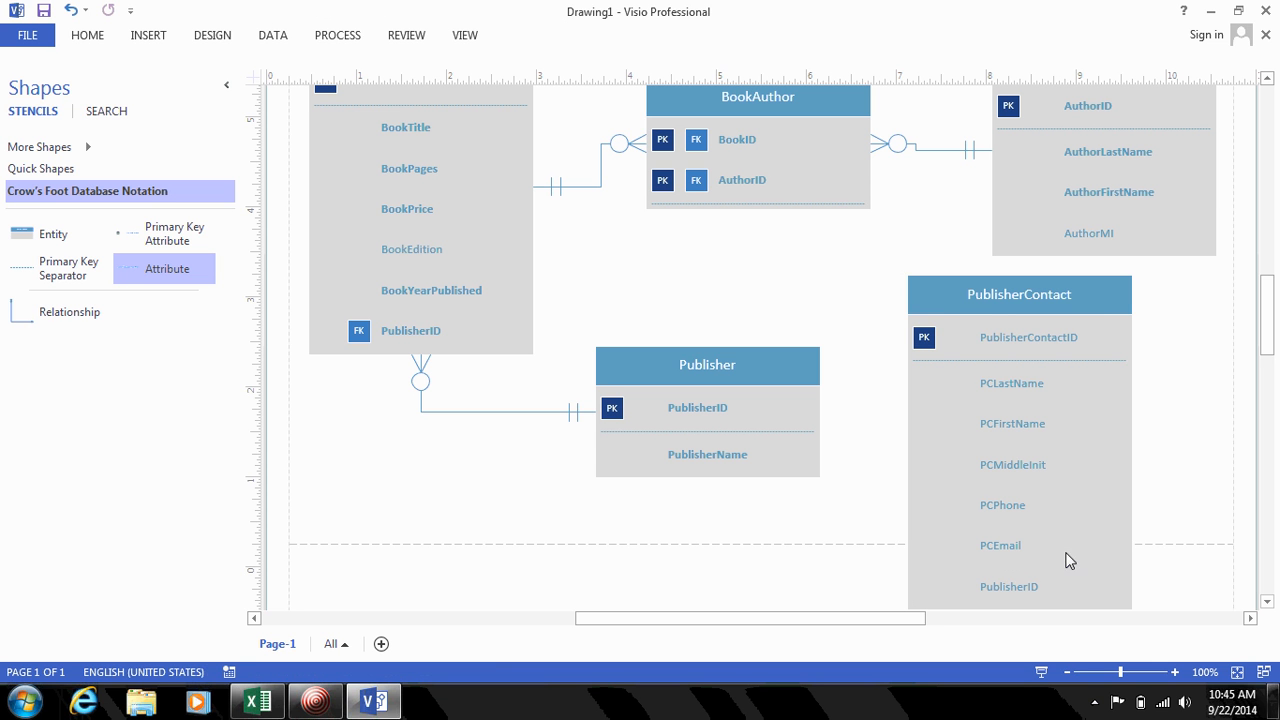
Step: Move PublisherID up to become PublisherContact's first attribute below the primary key separator
{"action": "left_click", "coordinate": [1041, 588]}
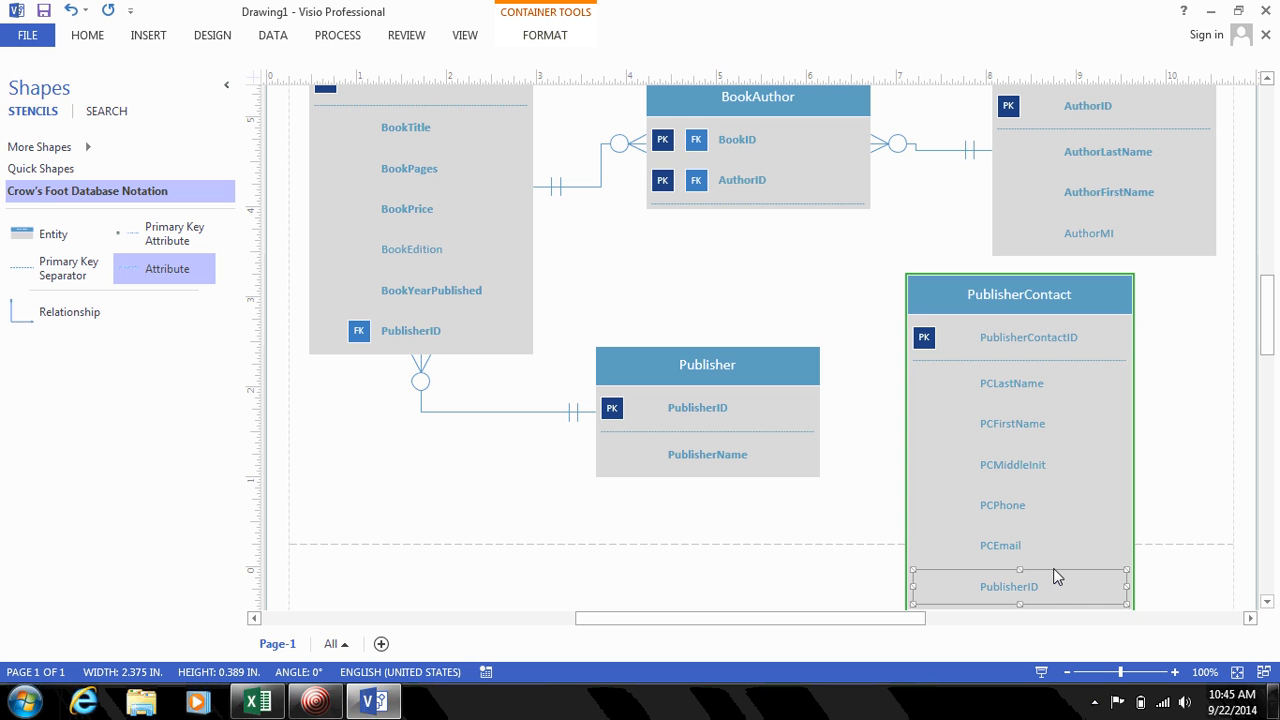
{"action": "key", "text": "ctrl+b"}
{"action": "left_click", "coordinate": [1249, 566]}
{"action": "left_click", "coordinate": [1021, 591]}
{"action": "left_click_drag", "start_coordinate": [1052, 578], "coordinate": [1066, 377]}
{"action": "left_click", "coordinate": [1158, 442]}
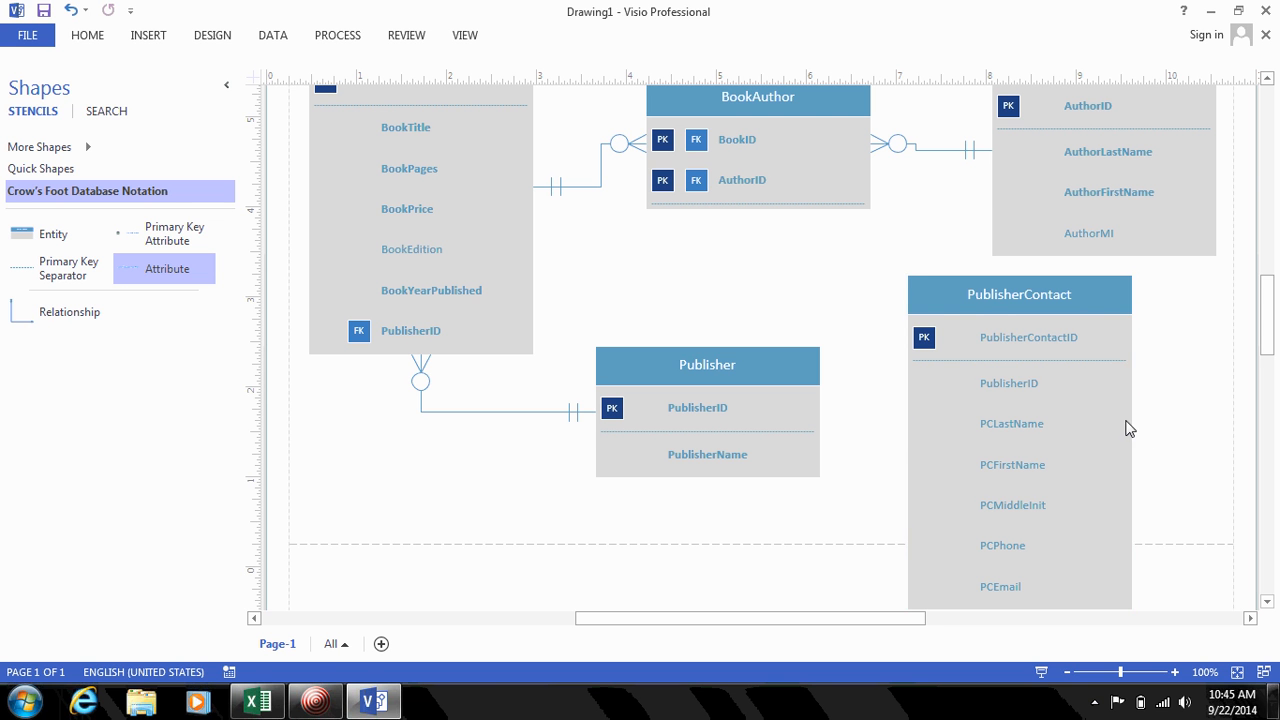
Step: Set PublisherID in the PublisherContact entity as a foreign key
{"action": "right_click", "coordinate": [1008, 387]}
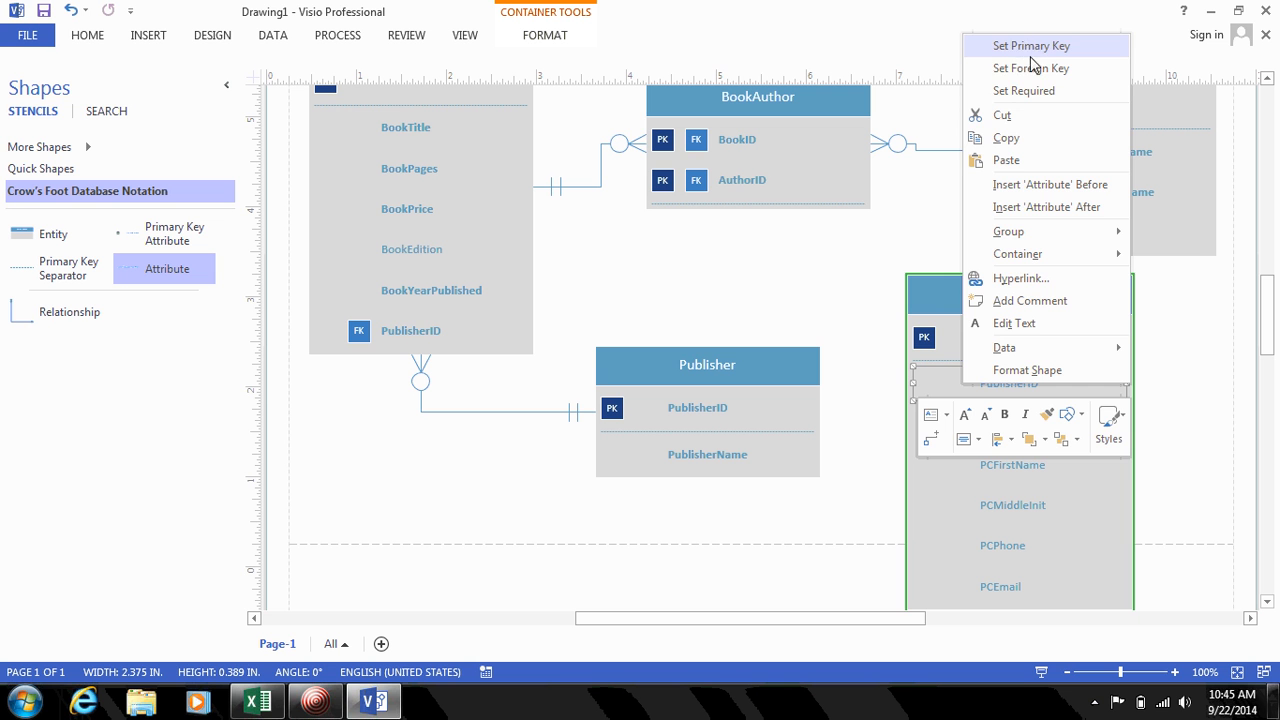
{"action": "left_click", "coordinate": [1044, 70]}
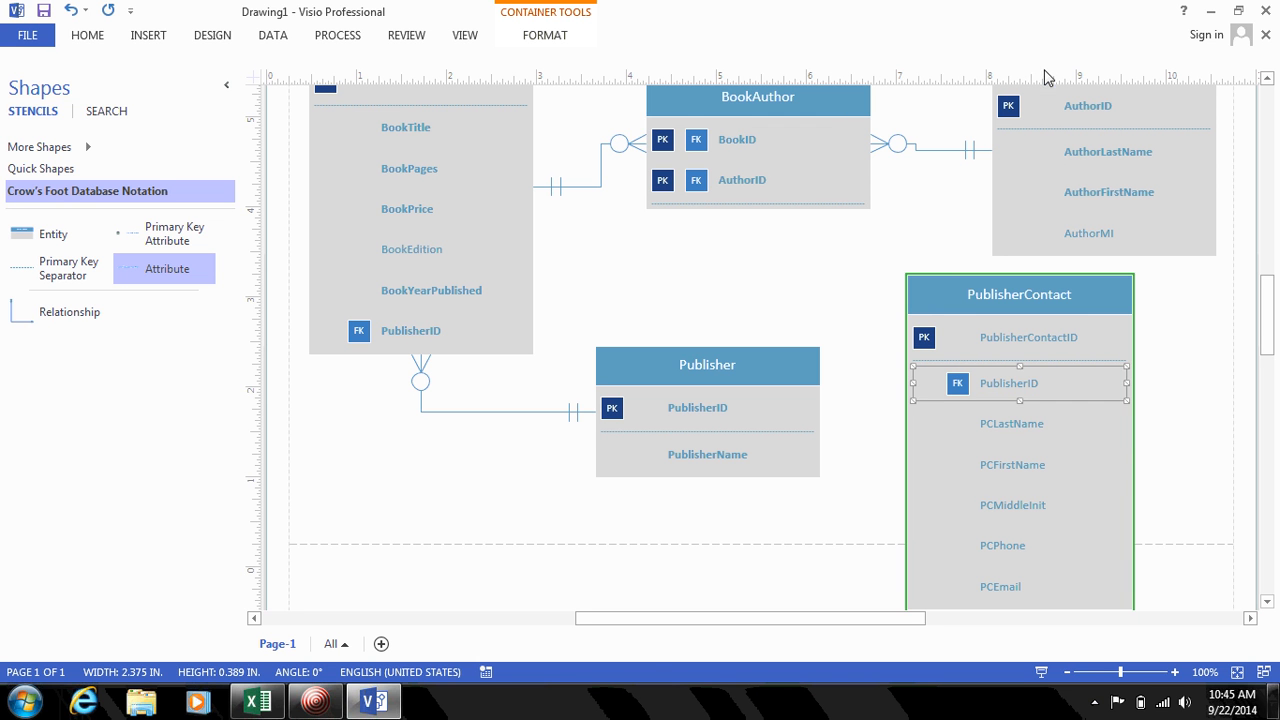
{"action": "left_click", "coordinate": [815, 537]}
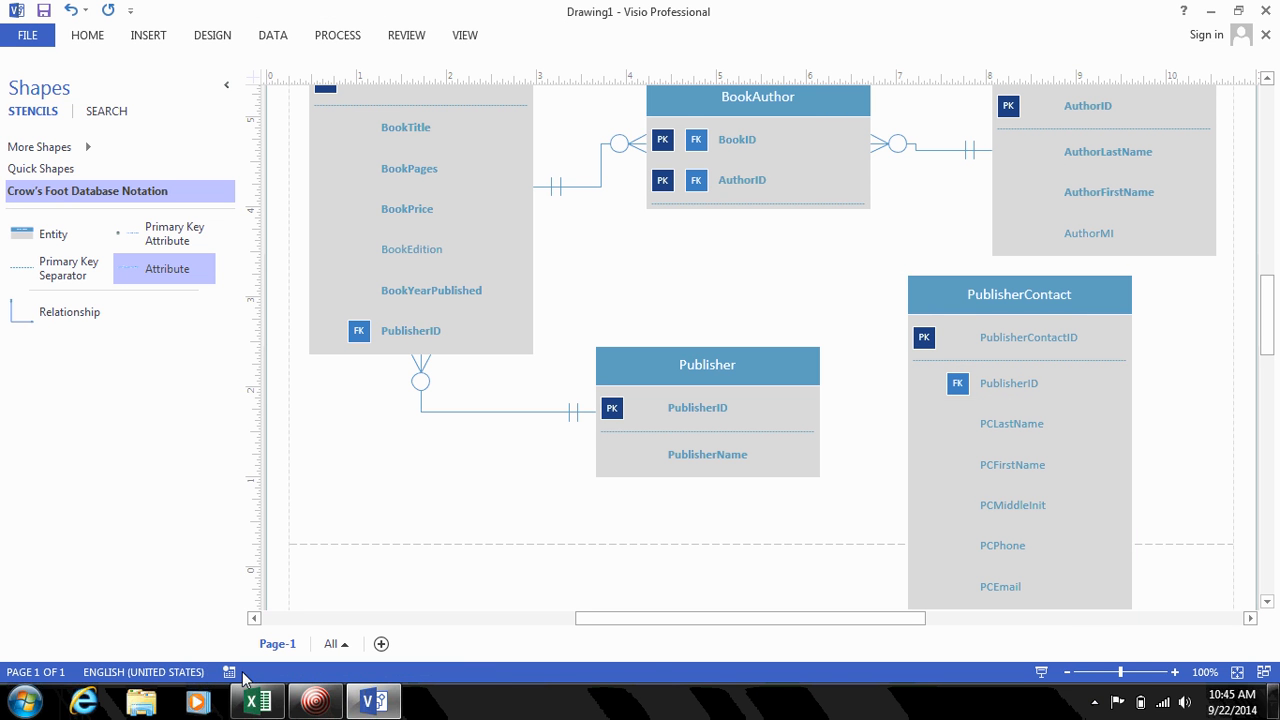
{"action": "left_click", "coordinate": [305, 704]}
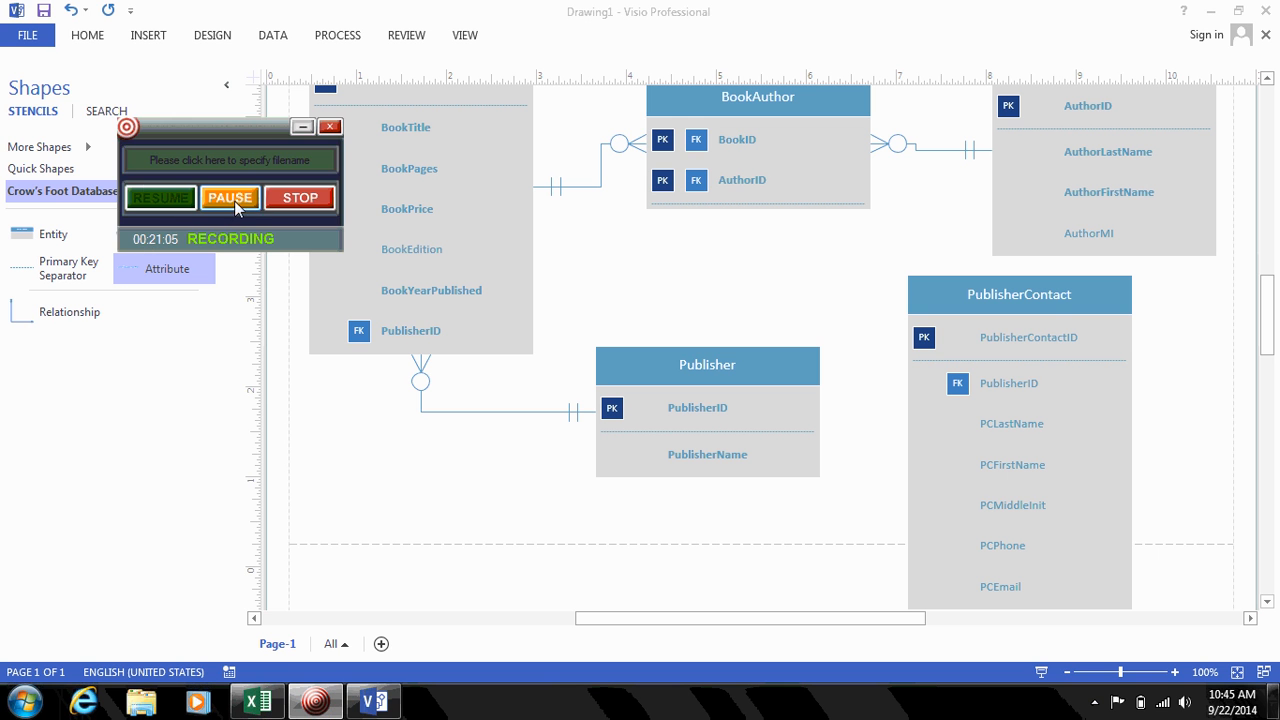
{"action": "left_click", "coordinate": [175, 203]}
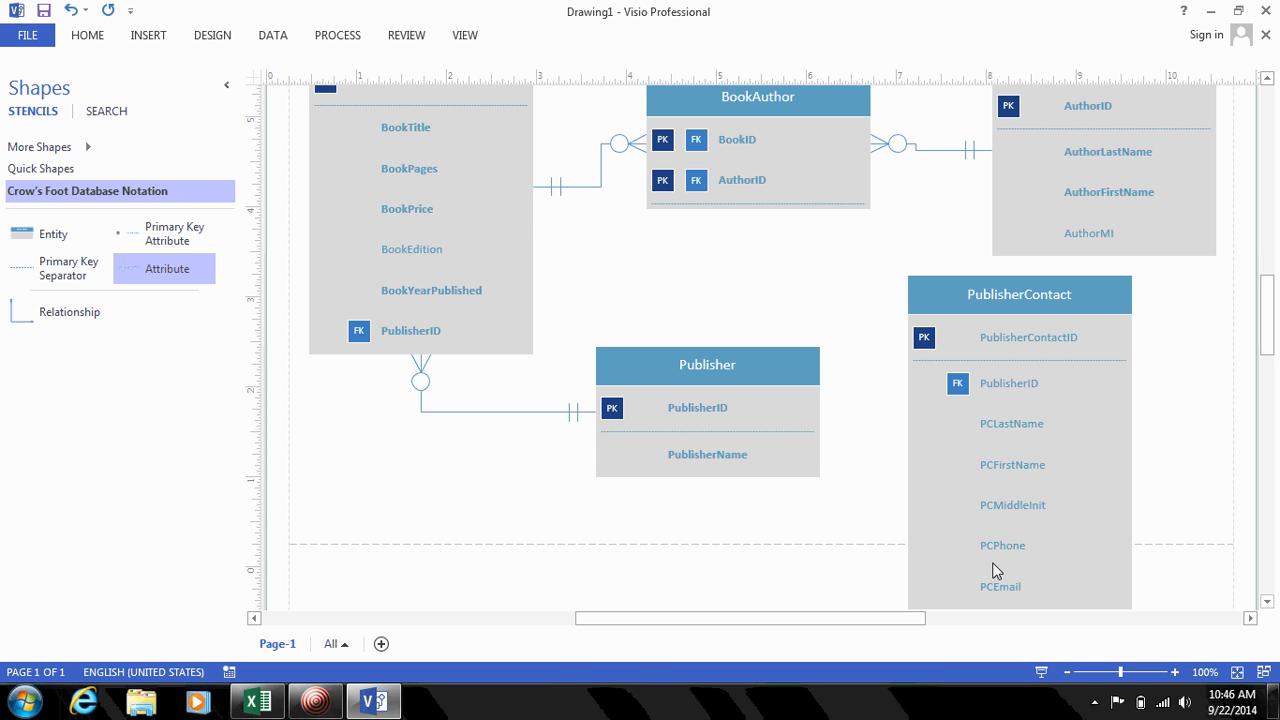
Step: Nudge the PublisherContact entity slightly to the right, away from Publisher
{"action": "left_click", "coordinate": [1041, 301]}
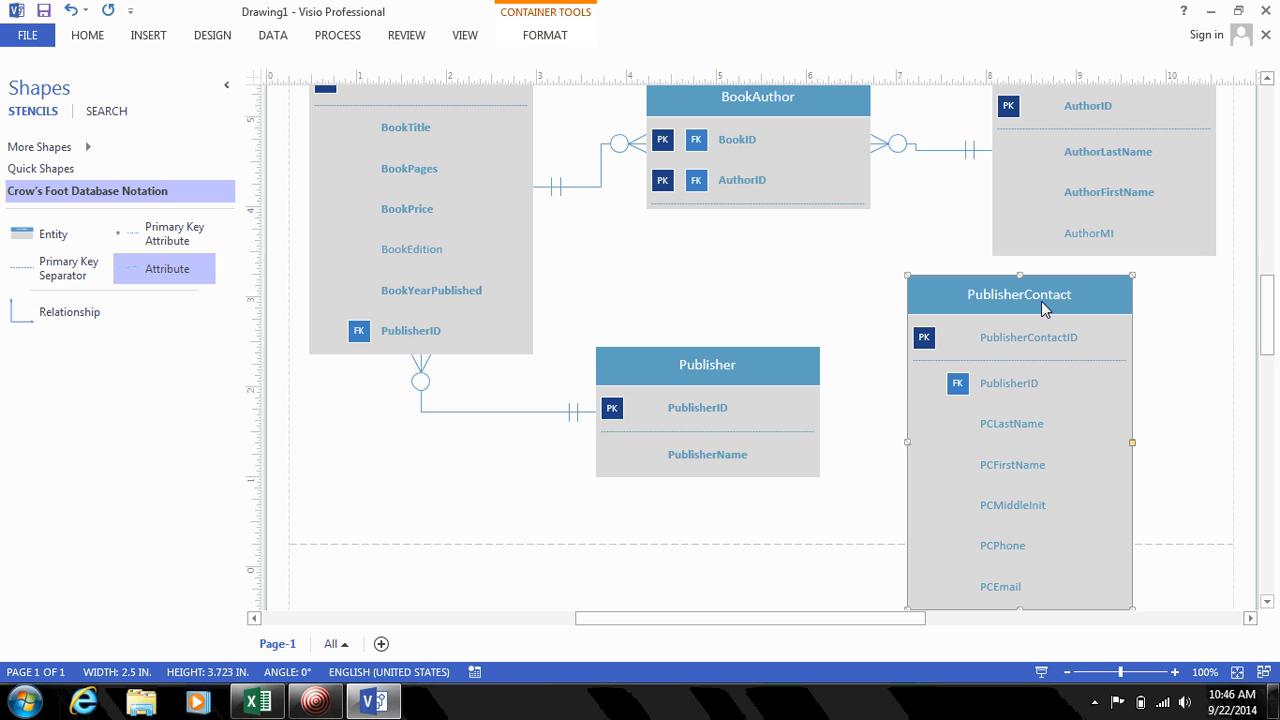
{"action": "key", "text": "Right"}
{"action": "key", "text": "Right"}
{"action": "key", "text": "Right"}
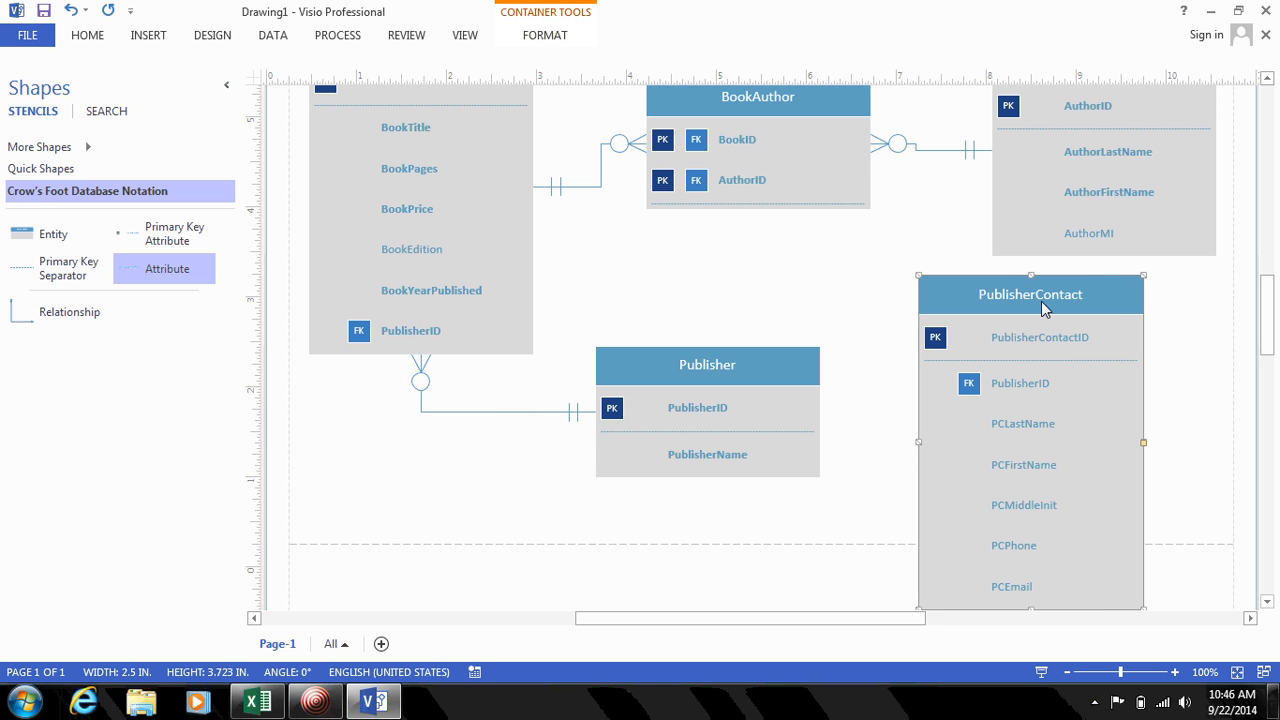
{"action": "left_click", "coordinate": [1186, 377]}
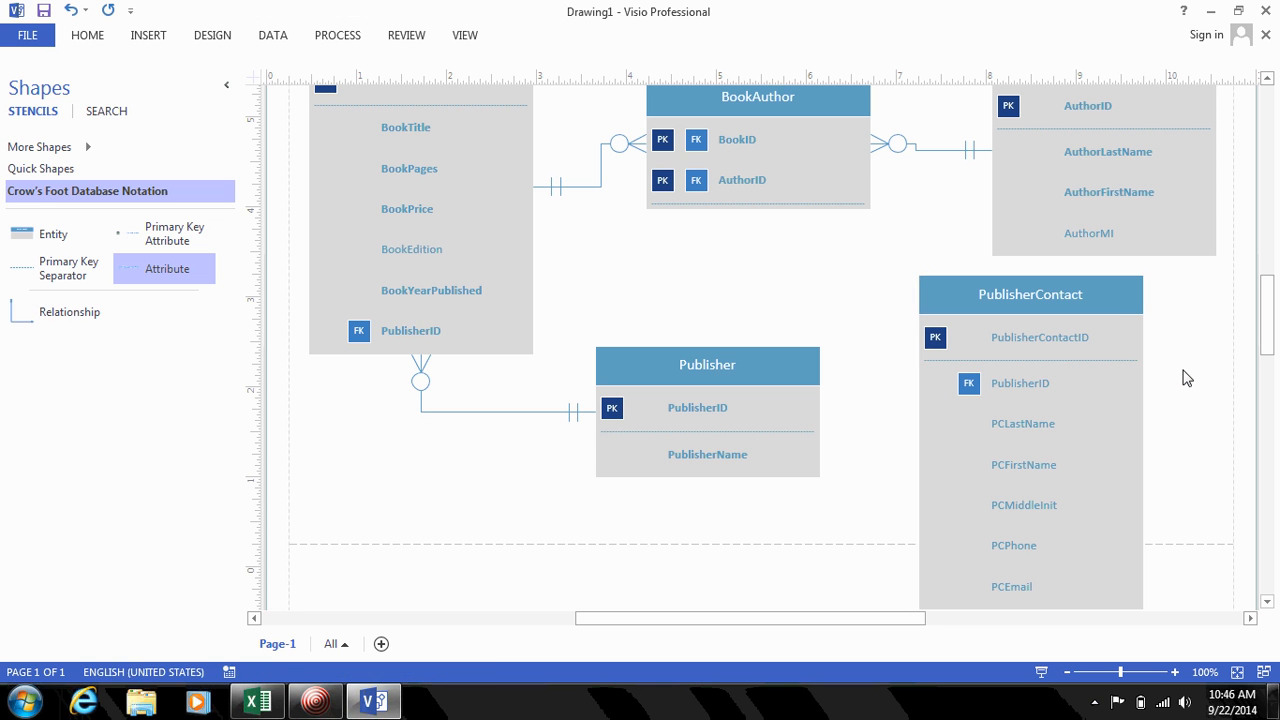
Step: Set the PublisherContactID and PublisherID attributes of PublisherContact as required
{"action": "right_click", "coordinate": [1068, 347]}
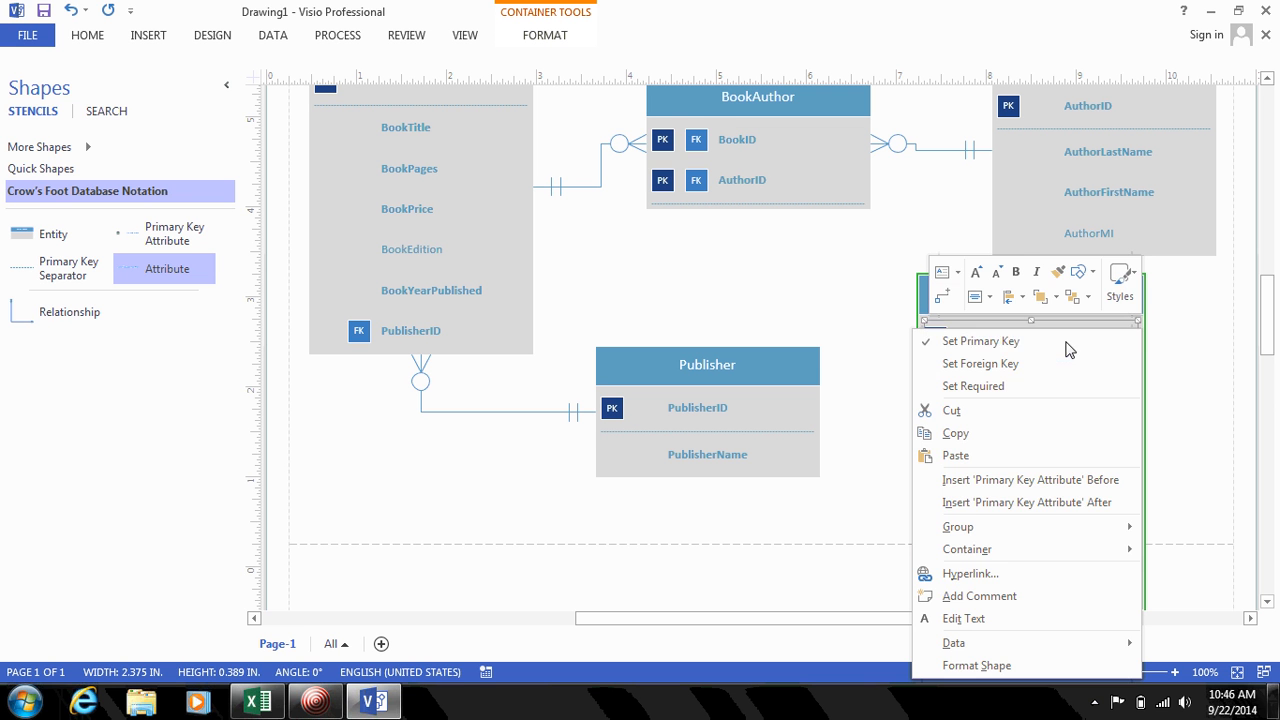
{"action": "left_click", "coordinate": [998, 388]}
{"action": "left_click", "coordinate": [1211, 377]}
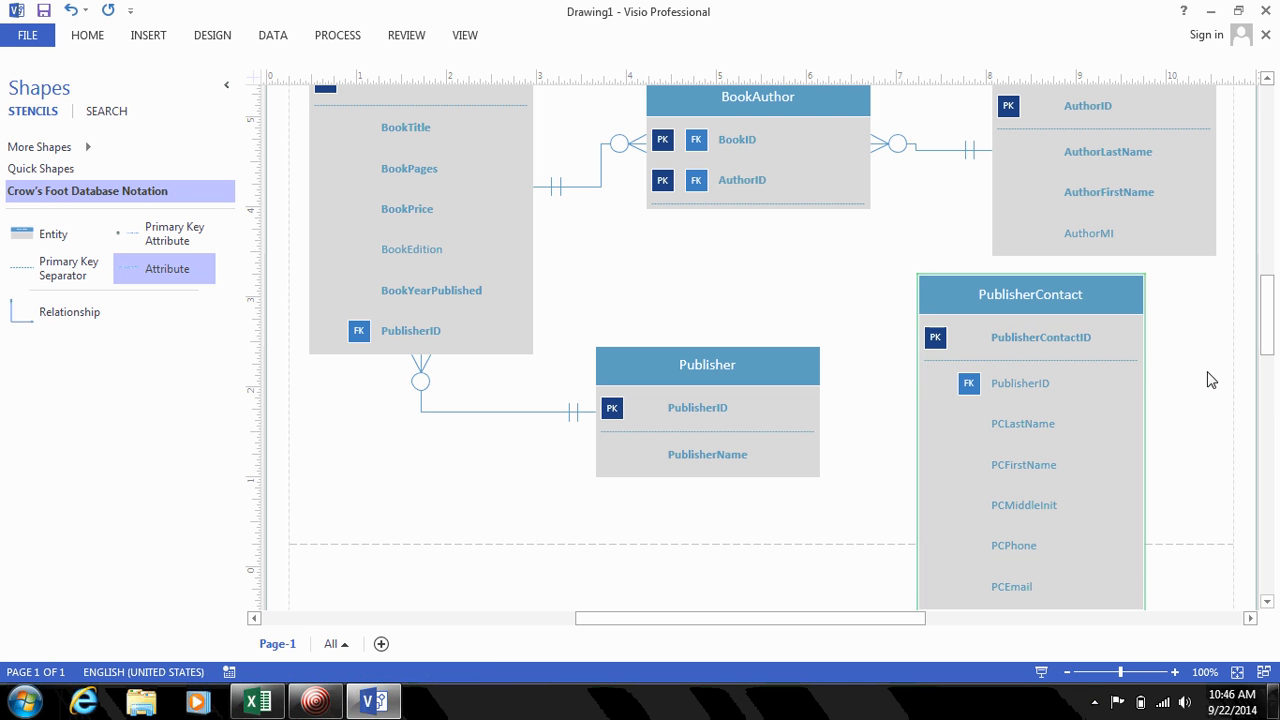
{"action": "left_click", "coordinate": [1043, 392]}
{"action": "right_click", "coordinate": [1043, 390]}
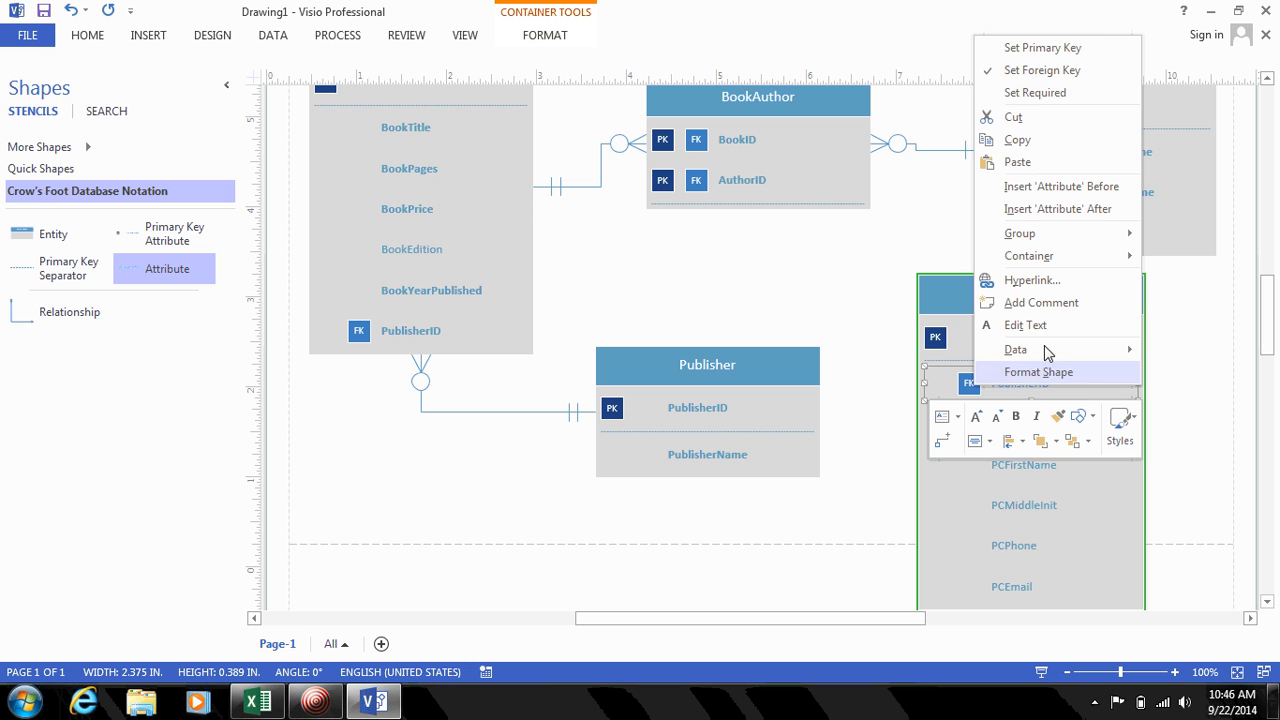
{"action": "left_click", "coordinate": [1035, 95]}
{"action": "left_click", "coordinate": [1230, 398]}
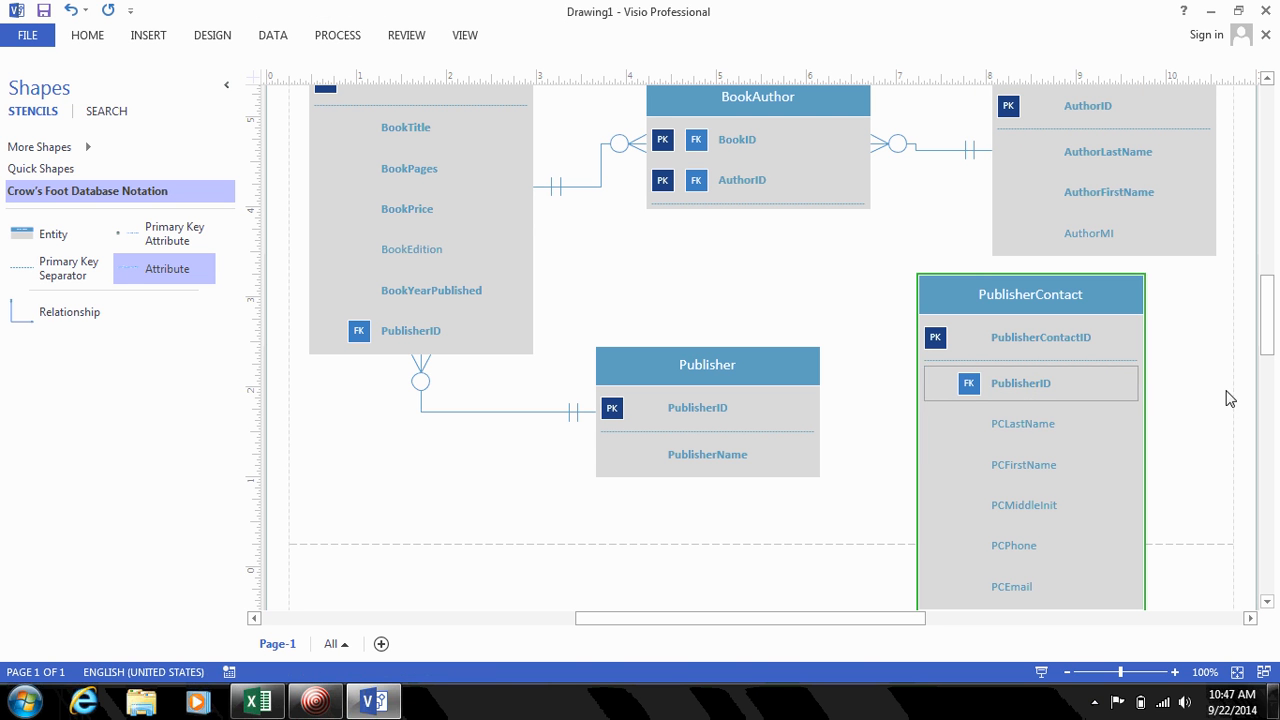
Step: Set the PCLastName and PCFirstName attributes of PublisherContact as required
{"action": "left_click", "coordinate": [1057, 423]}
{"action": "right_click", "coordinate": [1057, 423]}
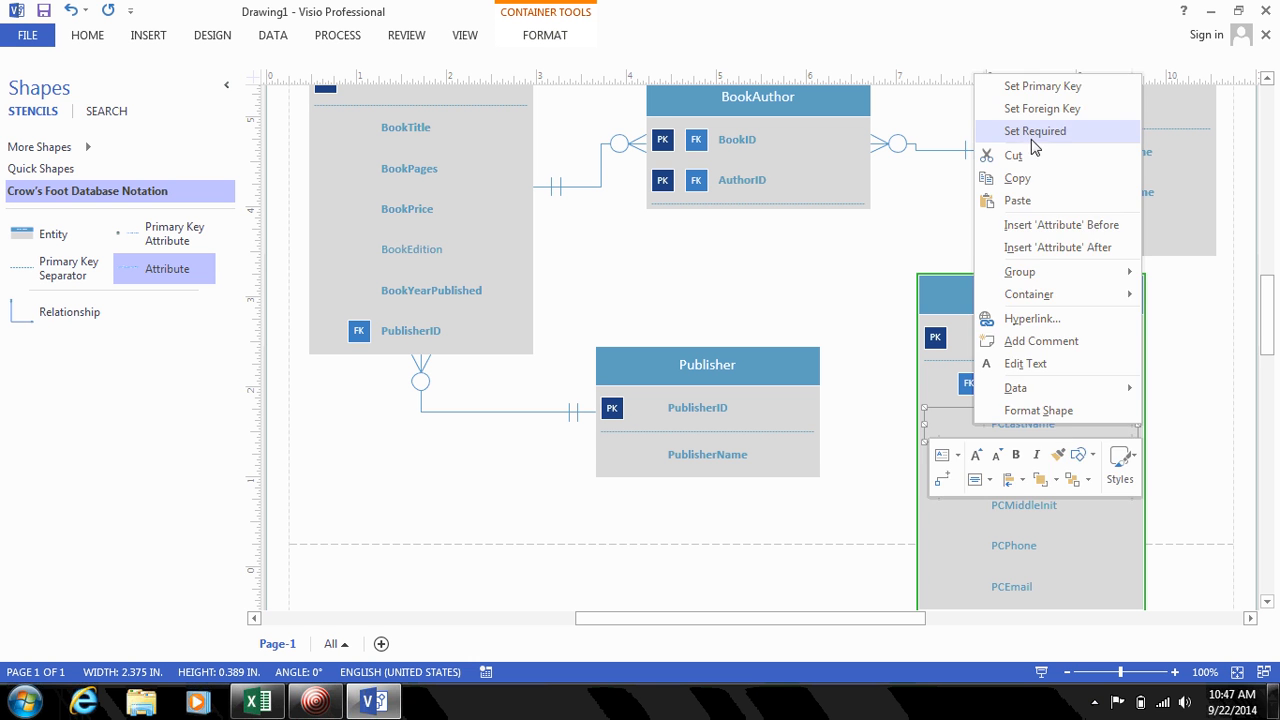
{"action": "left_click", "coordinate": [1030, 130]}
{"action": "left_click", "coordinate": [1026, 462]}
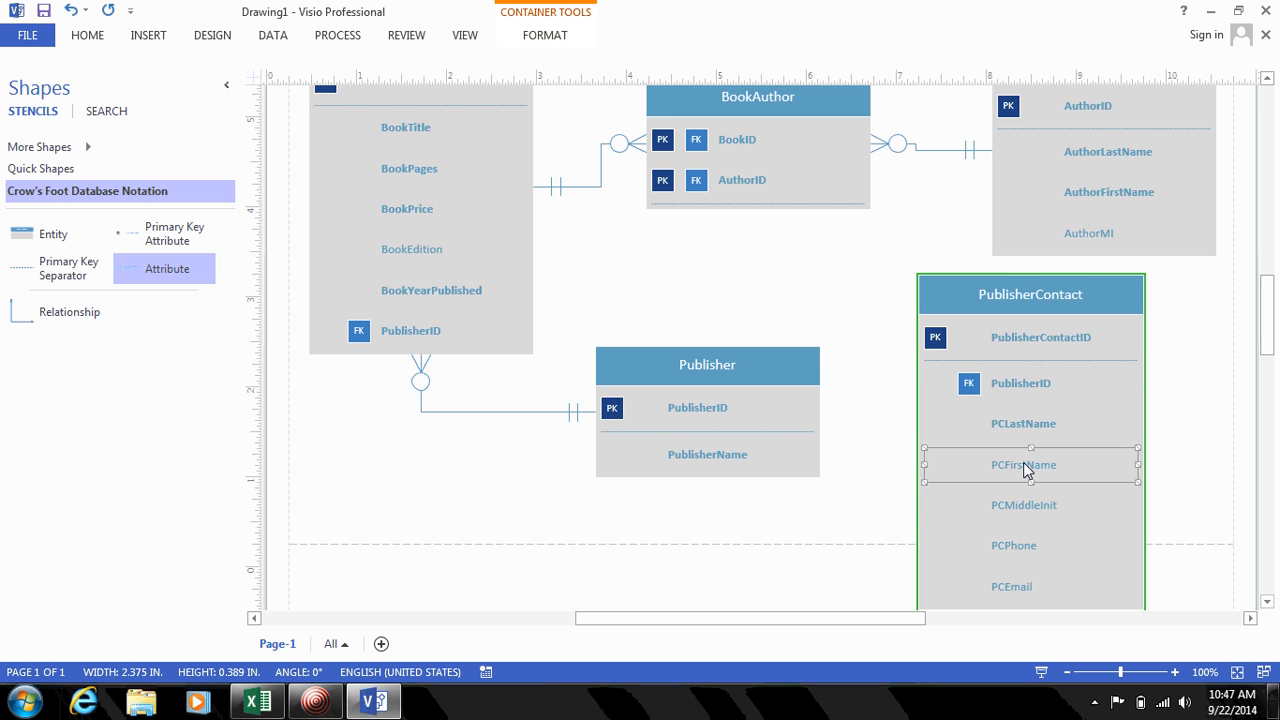
{"action": "right_click", "coordinate": [1026, 462]}
{"action": "left_click", "coordinate": [1037, 172]}
{"action": "left_click", "coordinate": [1225, 370]}
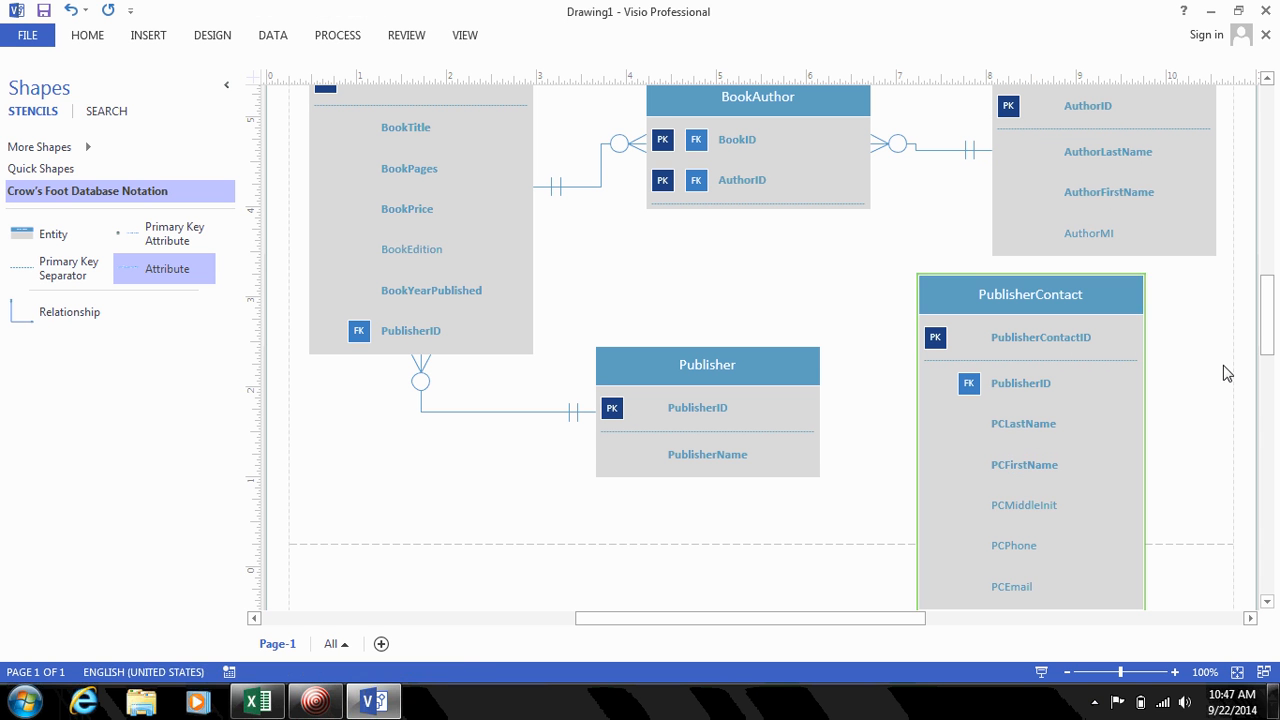
{"action": "left_click", "coordinate": [1031, 535]}
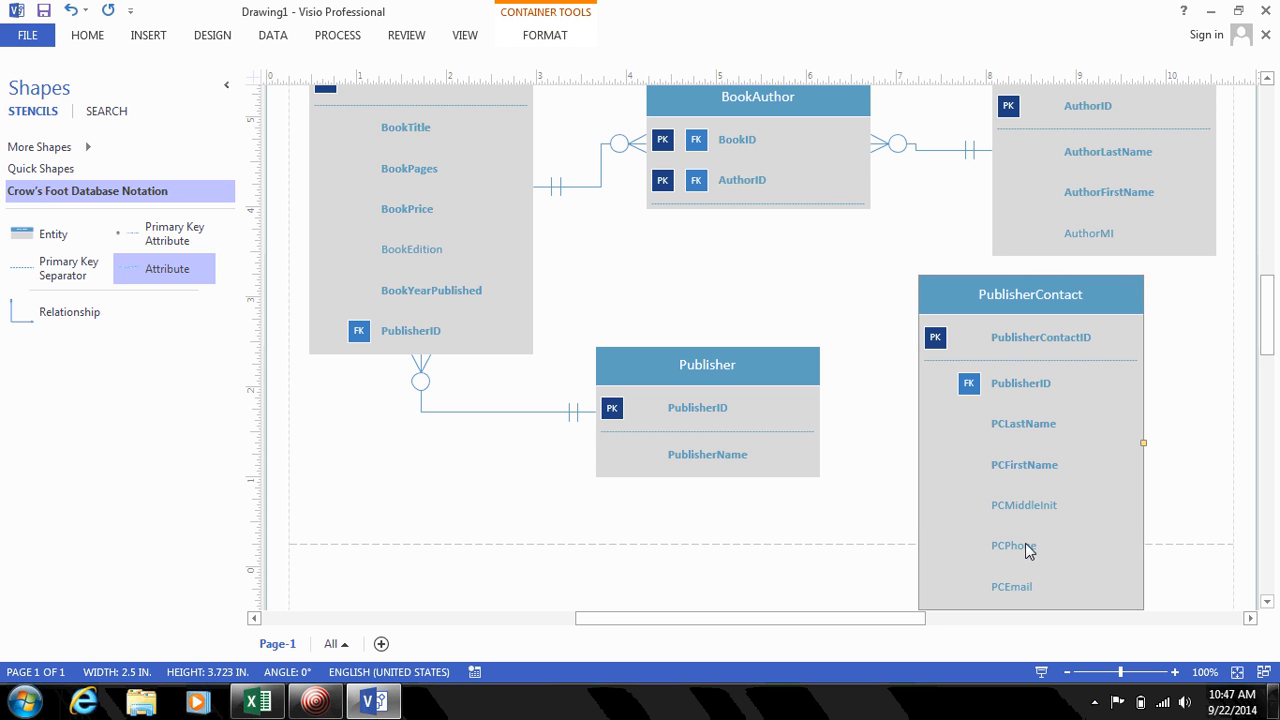
{"action": "left_click", "coordinate": [1025, 560]}
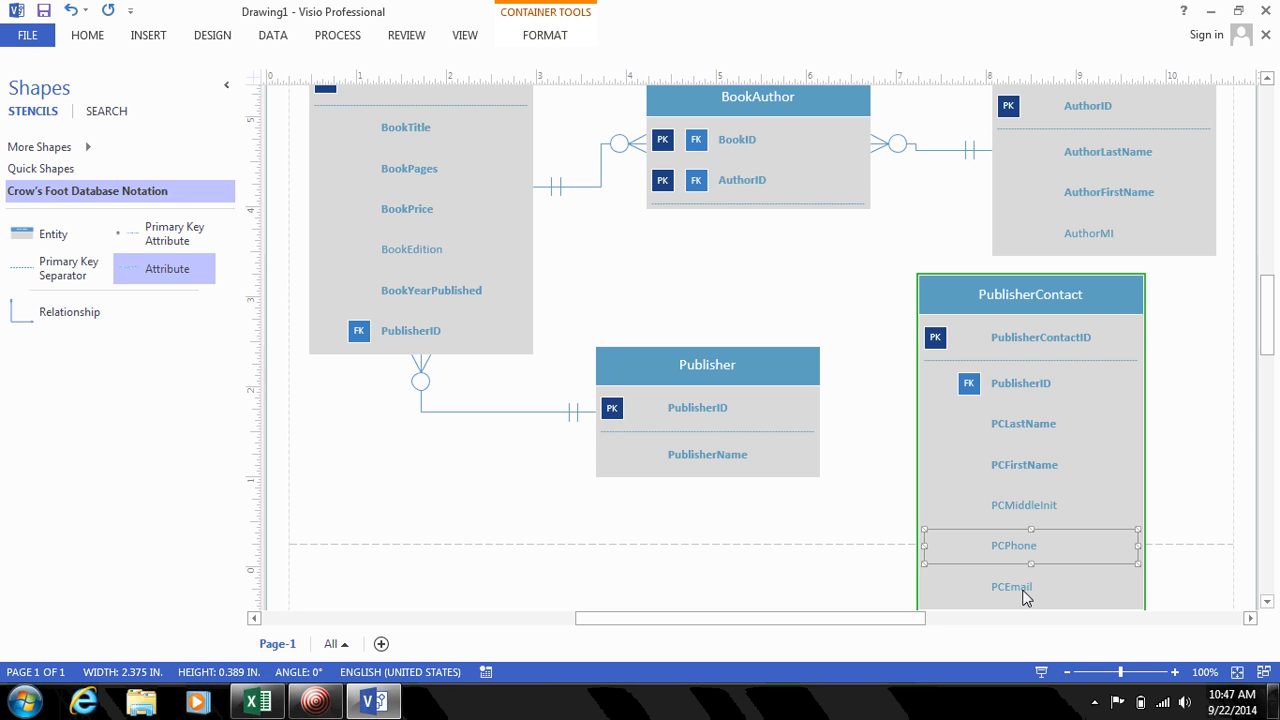
{"action": "left_click", "coordinate": [1027, 596]}
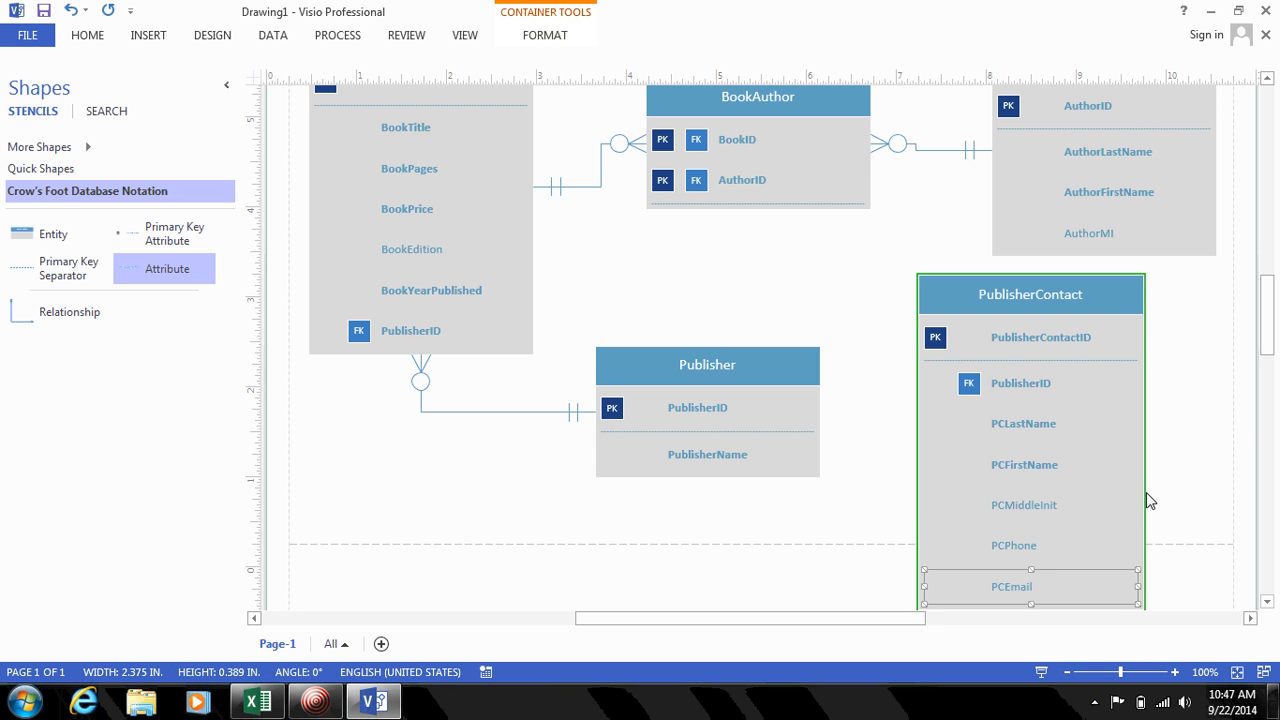
{"action": "left_click", "coordinate": [1195, 408]}
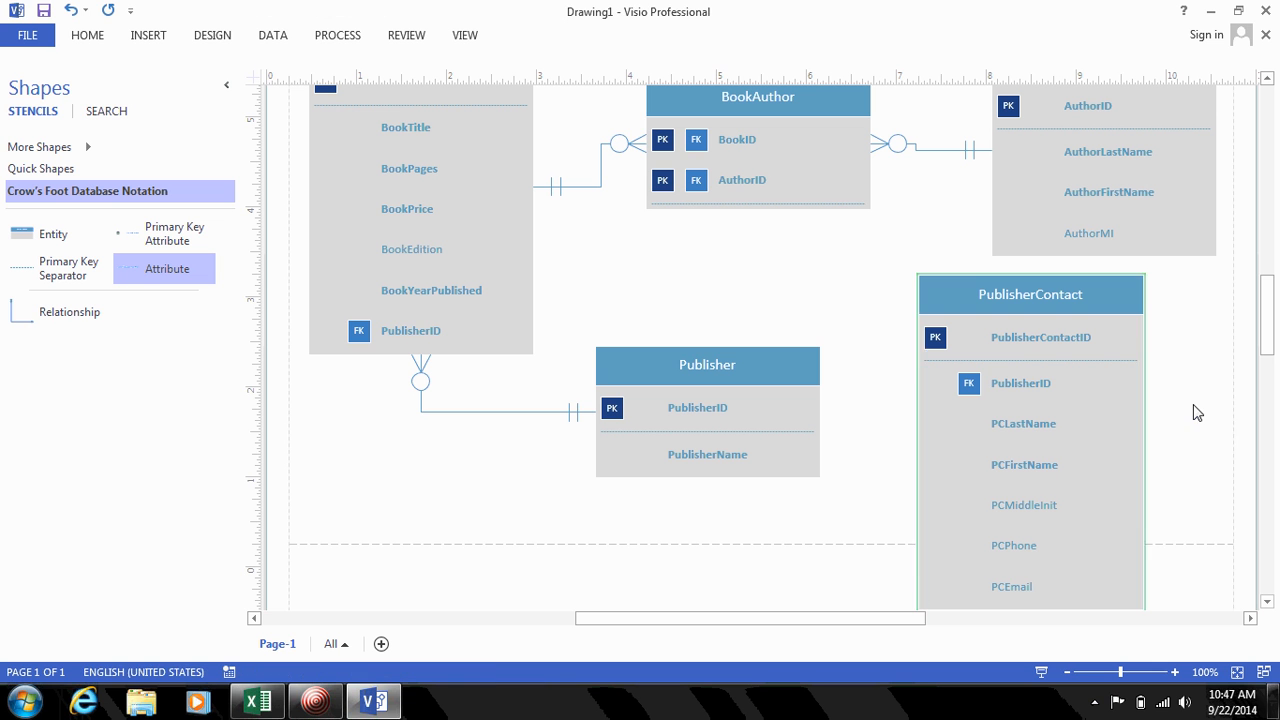
{"action": "left_click", "coordinate": [1015, 548]}
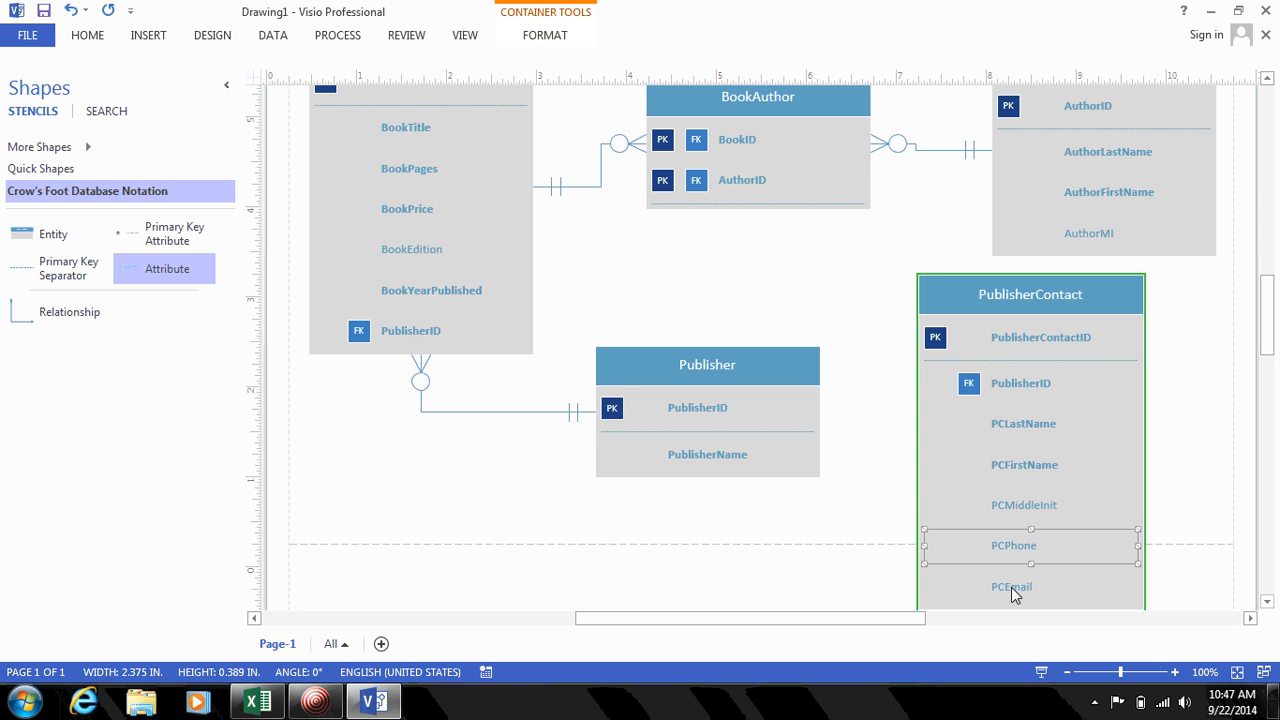
{"action": "left_click", "coordinate": [1192, 390]}
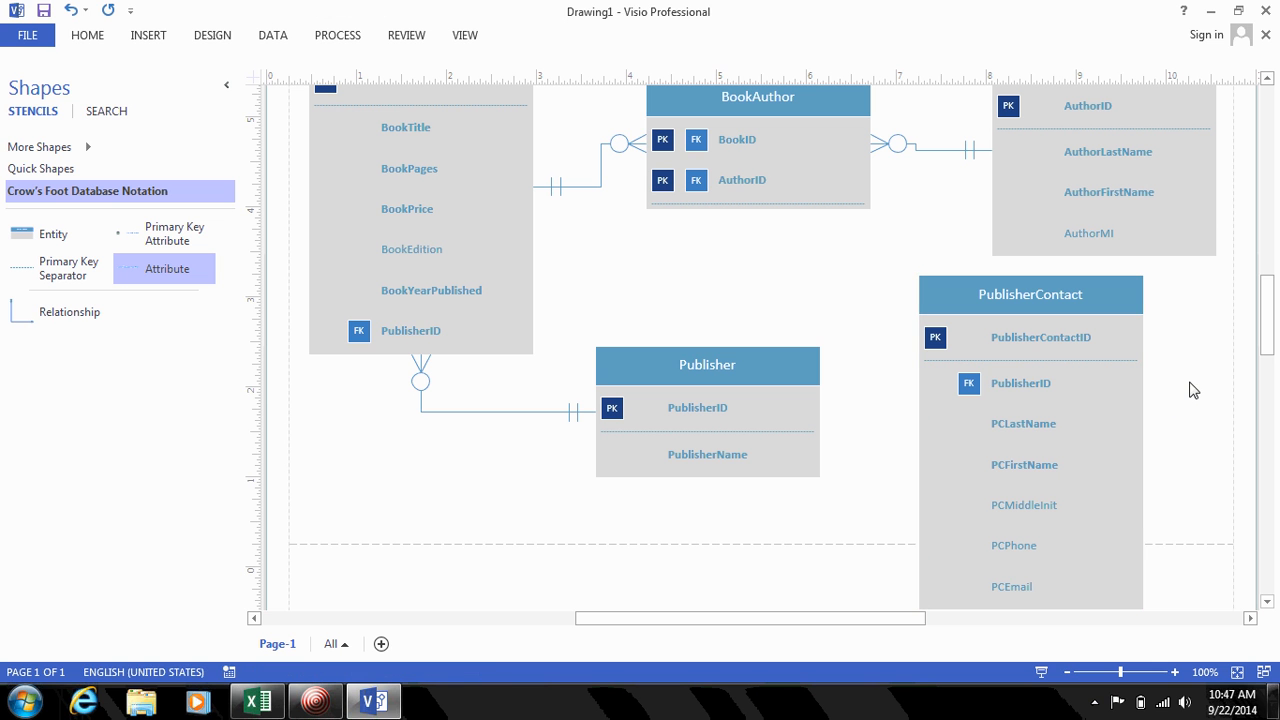
{"action": "left_click", "coordinate": [1027, 466]}
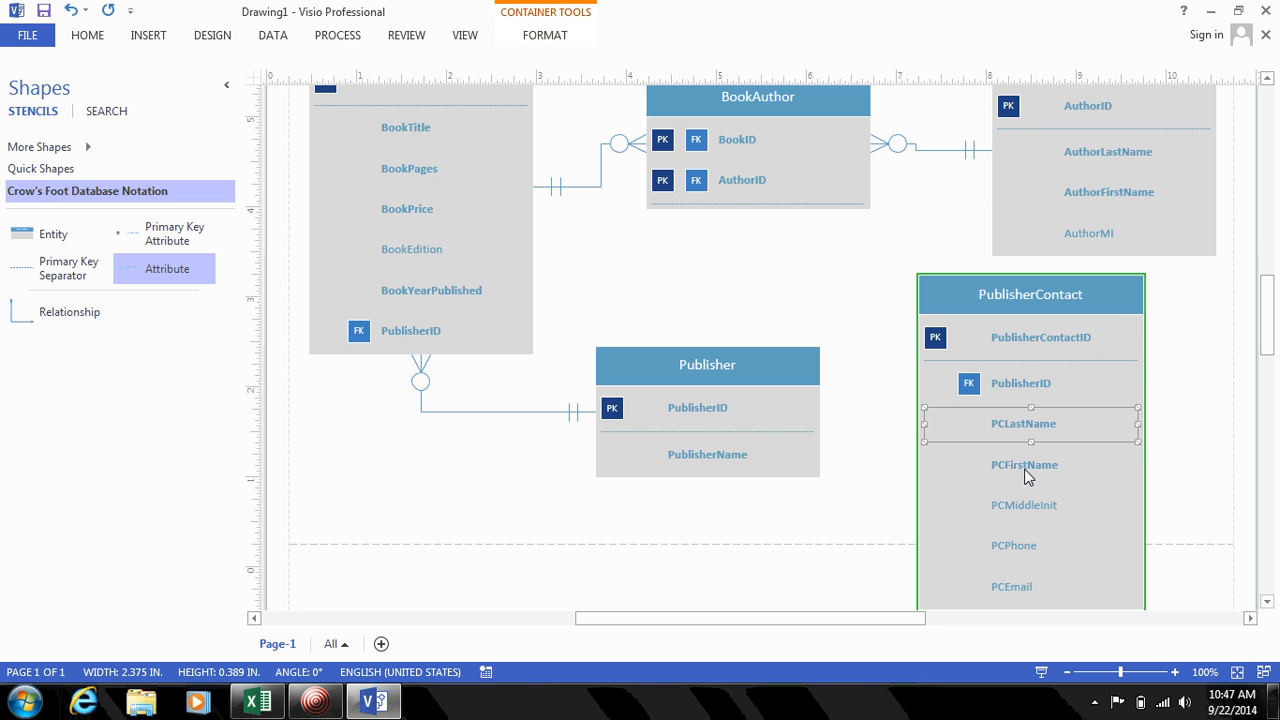
Step: Nudge the Publisher entity to the left to widen the gap between it and PublisherContact
{"action": "left_click", "coordinate": [670, 377]}
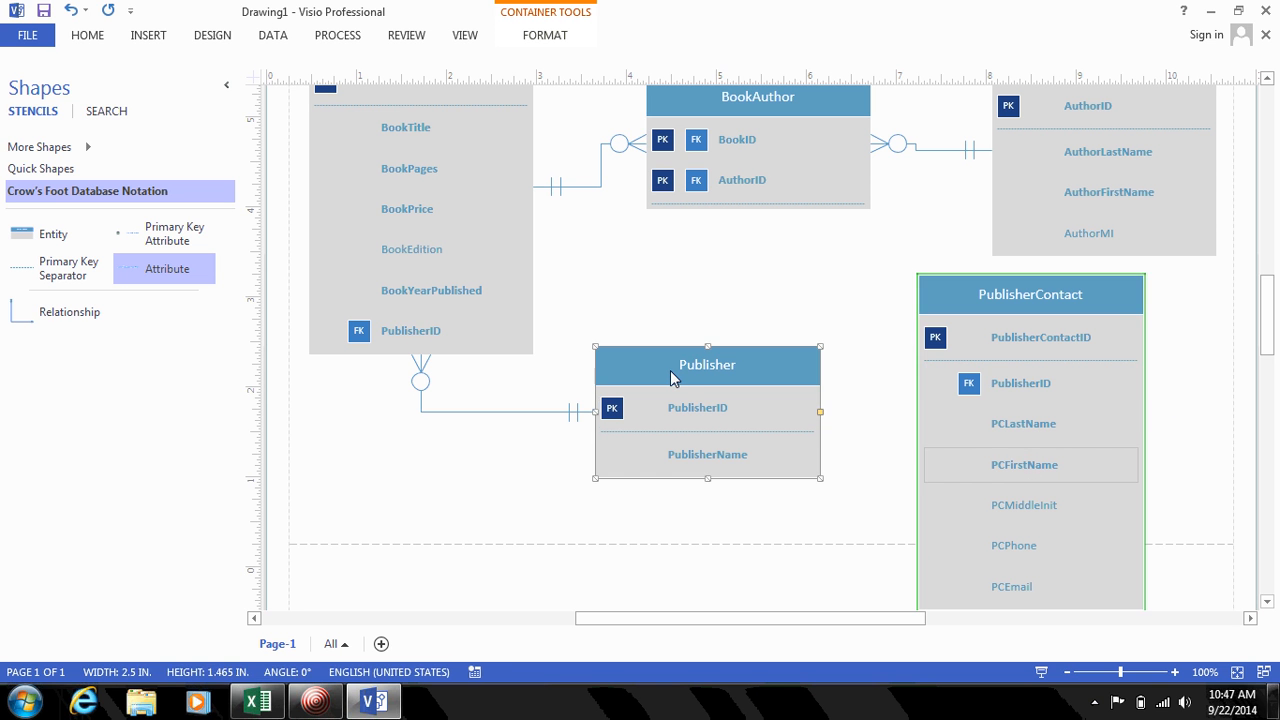
{"action": "key", "text": "Left"}
{"action": "key", "text": "Left"}
{"action": "key", "text": "Left"}
{"action": "key", "text": "Left"}
{"action": "key", "text": "Left"}
{"action": "key", "text": "Left"}
{"action": "key", "text": "Left"}
{"action": "key", "text": "Left"}
{"action": "key", "text": "Left"}
{"action": "key", "text": "Left"}
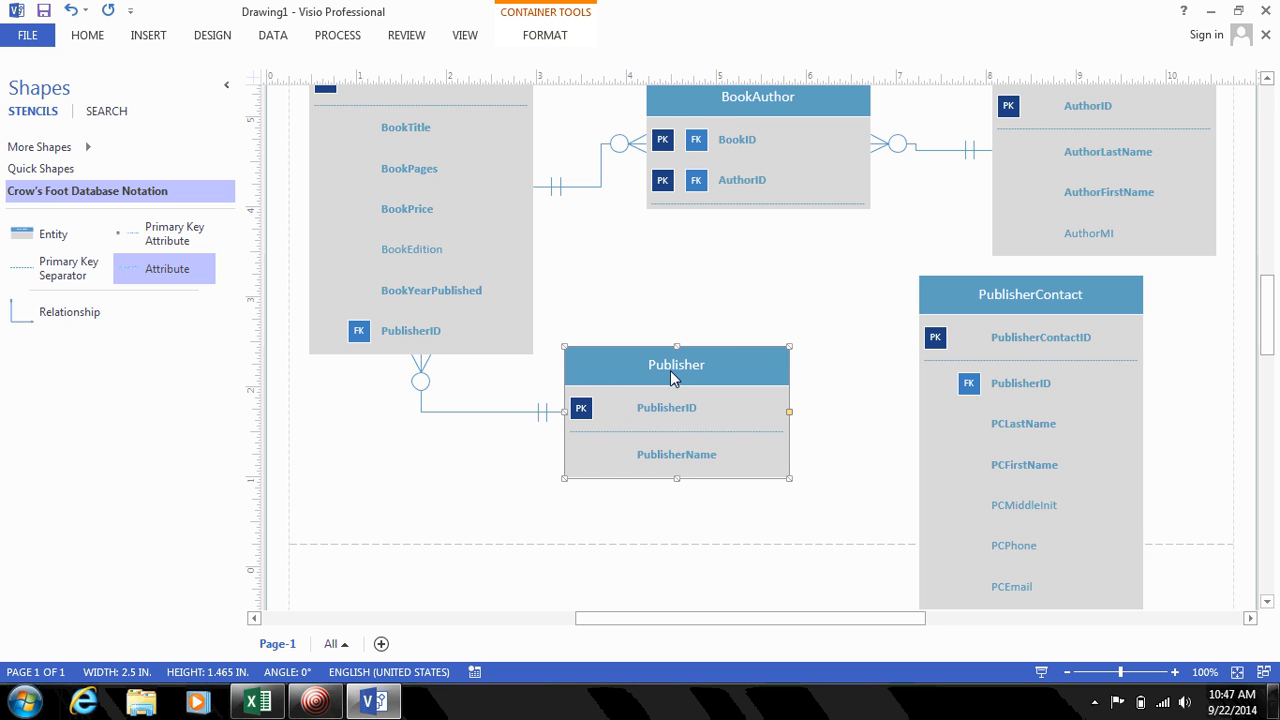
Step: Duplicate the Book–Publisher relationship and attach the copy with its mandatory-one end on Publisher and its zero-or-many end on PublisherContact
{"action": "left_click", "coordinate": [463, 483]}
{"action": "left_click", "coordinate": [471, 411]}
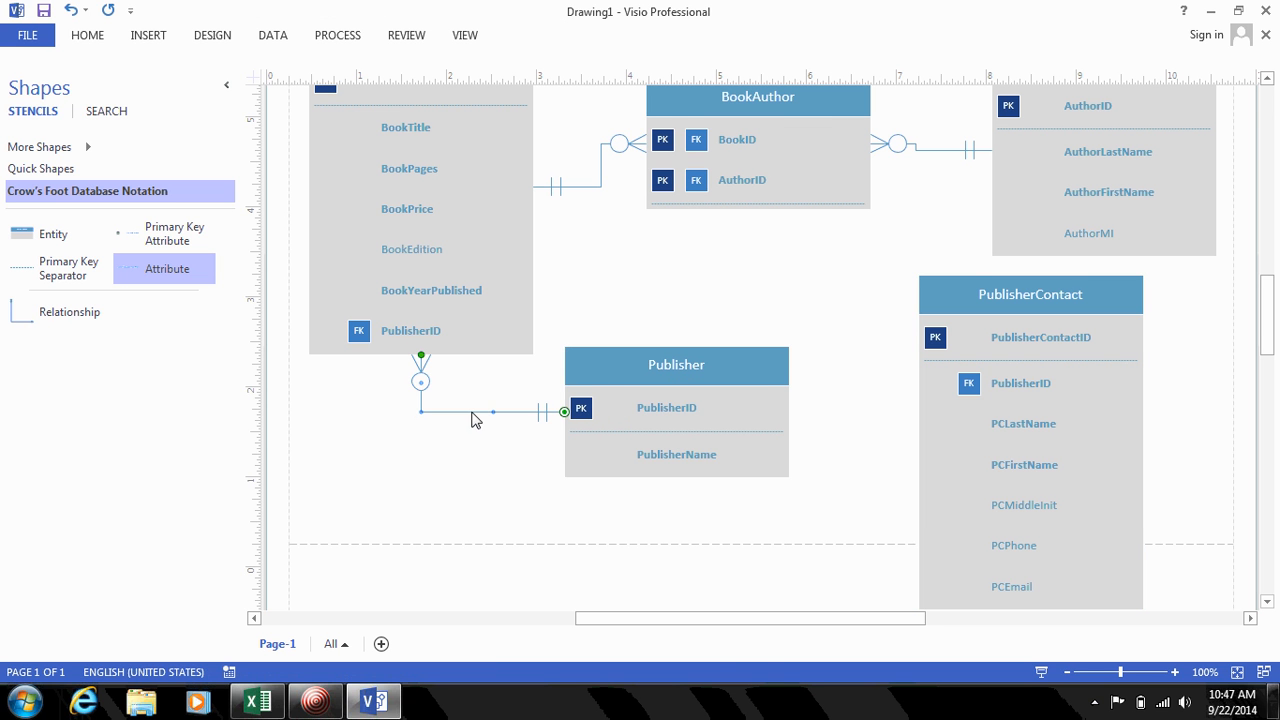
{"action": "right_click", "coordinate": [472, 413]}
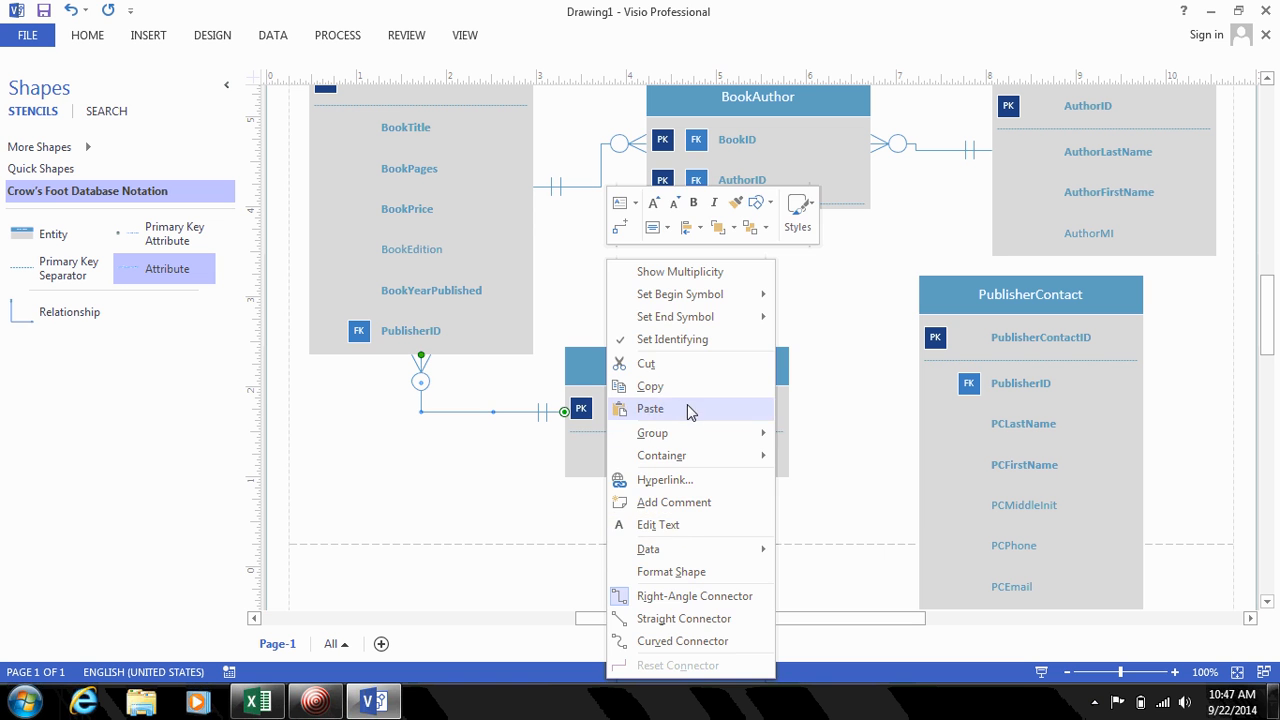
{"action": "left_click", "coordinate": [693, 388]}
{"action": "right_click", "coordinate": [493, 484]}
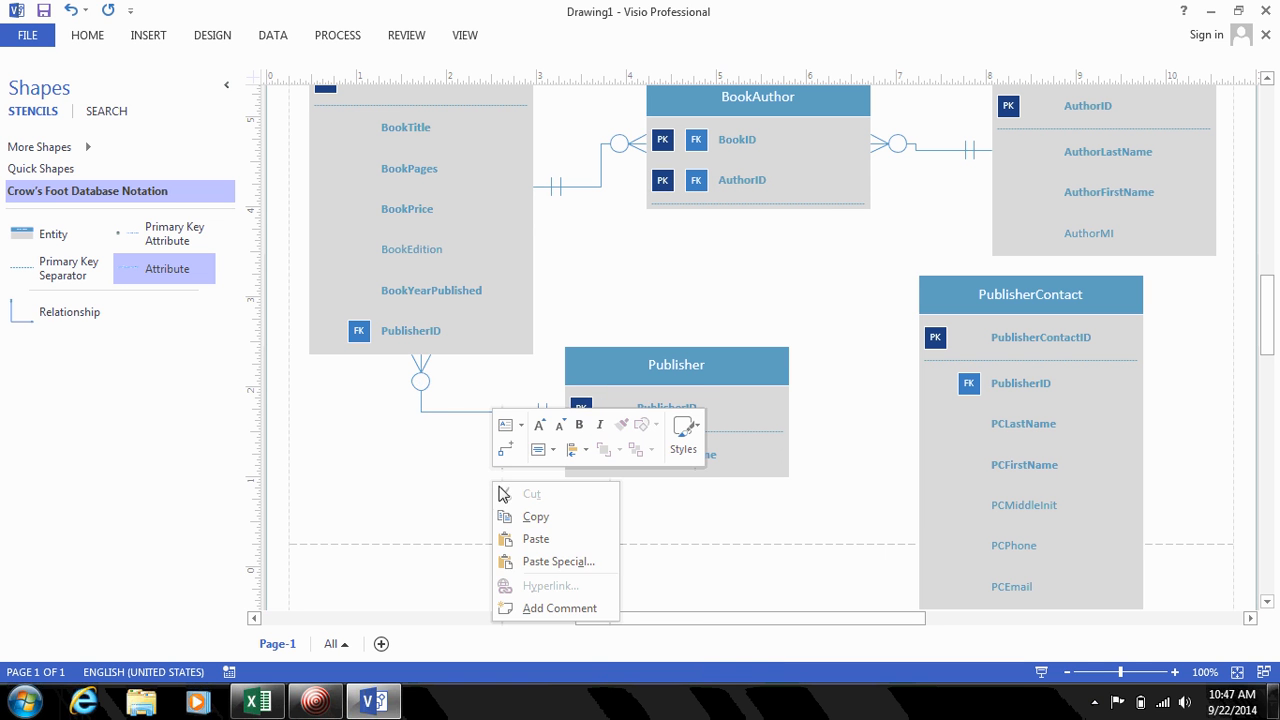
{"action": "left_click", "coordinate": [538, 540]}
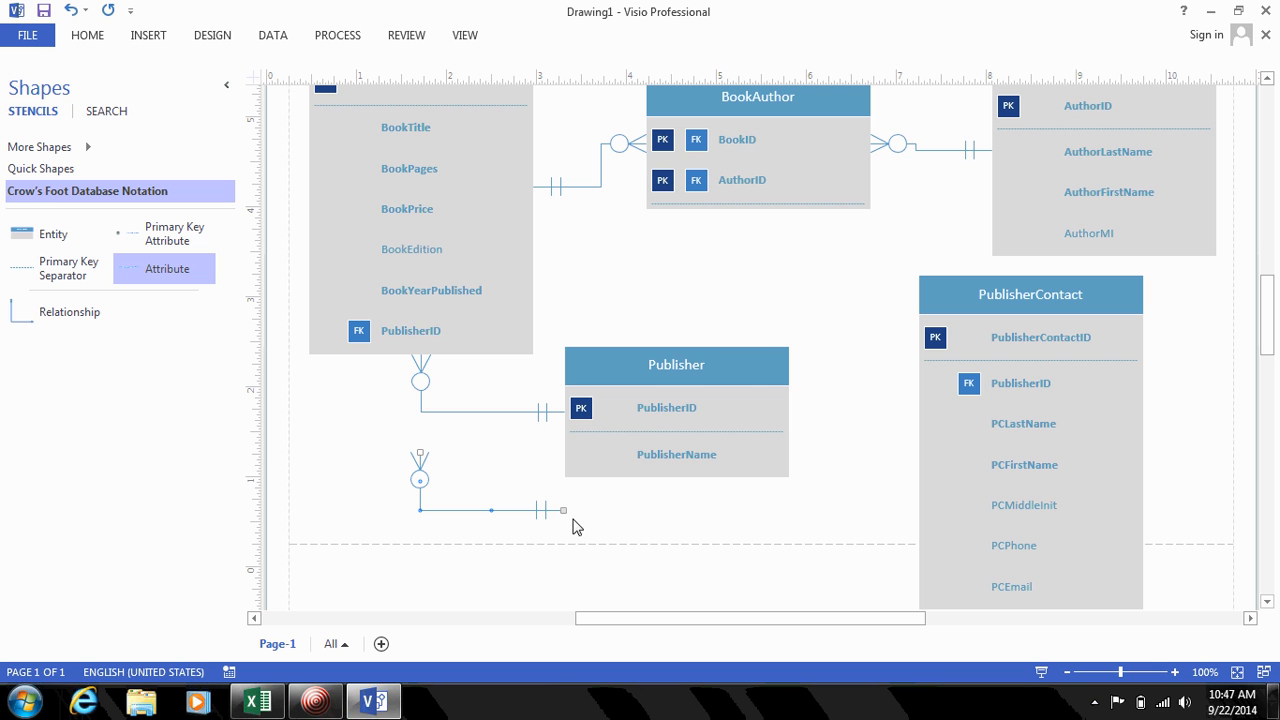
{"action": "left_click_drag", "start_coordinate": [564, 511], "coordinate": [735, 355]}
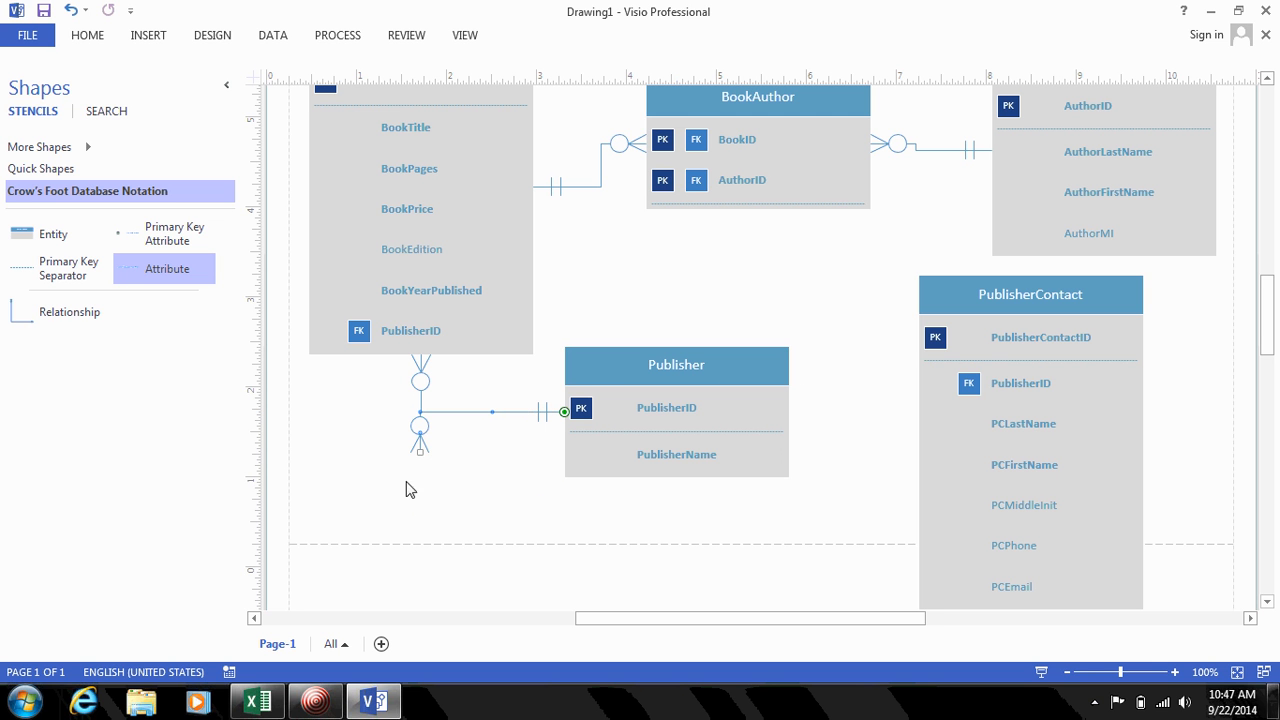
{"action": "left_click_drag", "start_coordinate": [419, 443], "coordinate": [1125, 300]}
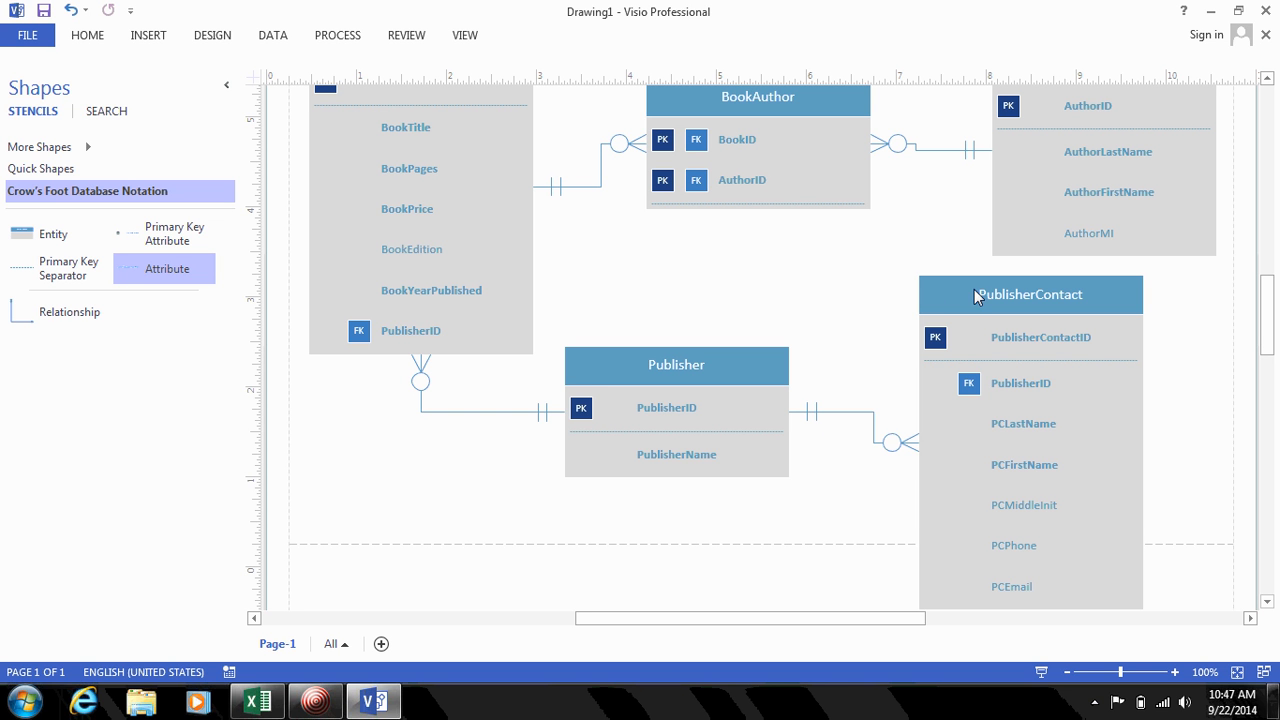
Step: Set the drawing's zoom magnification to 92% to fit more of the diagram in view
{"action": "left_click", "coordinate": [1267, 78]}
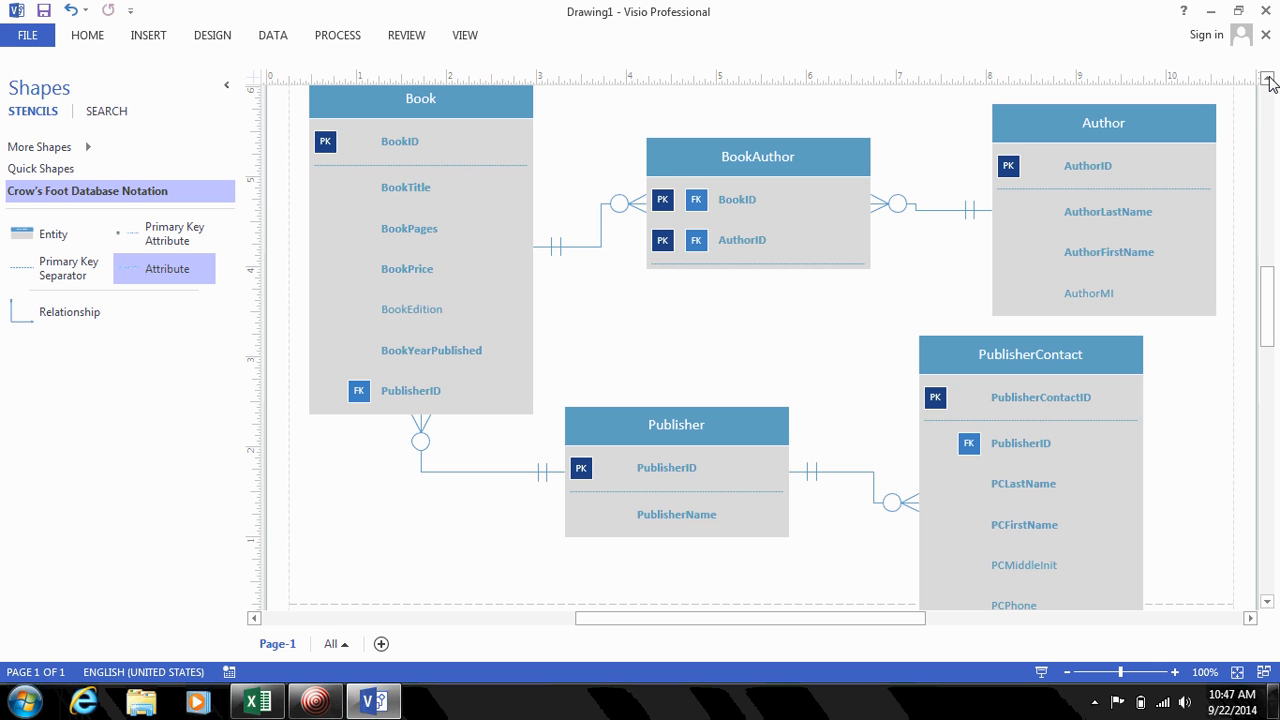
{"action": "left_click", "coordinate": [464, 38]}
{"action": "left_click", "coordinate": [292, 58]}
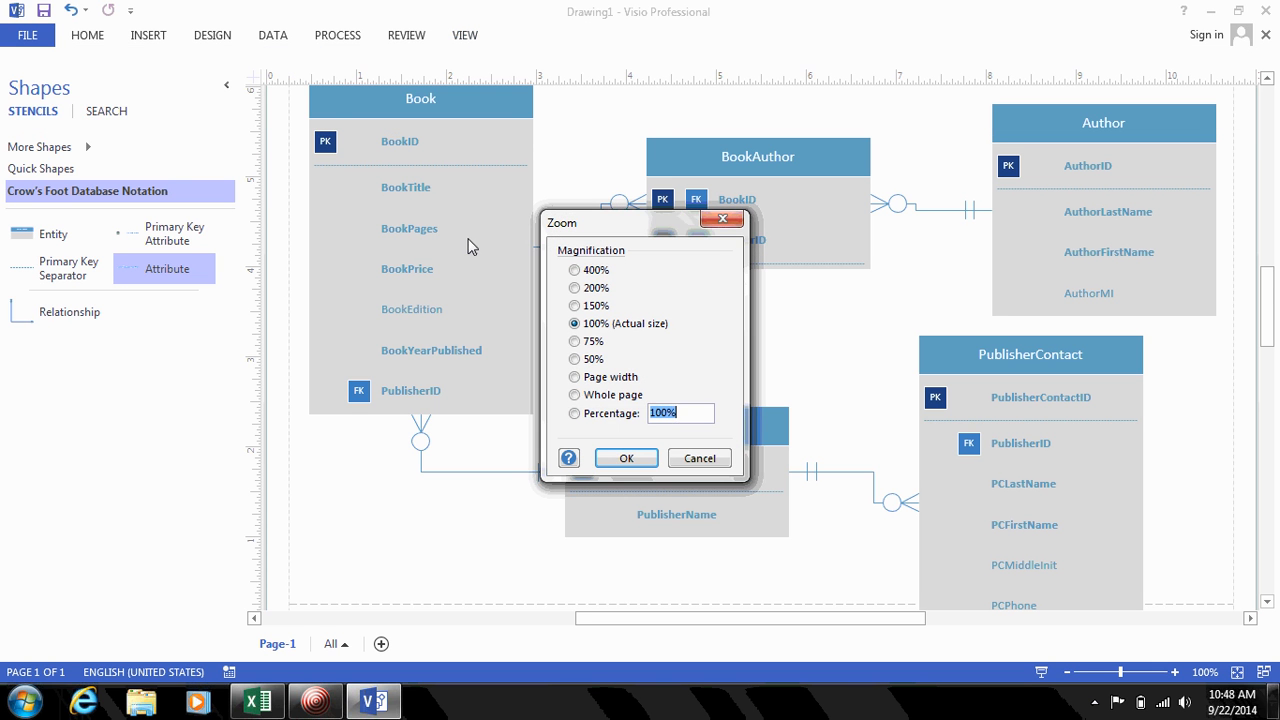
{"action": "left_click", "coordinate": [612, 422]}
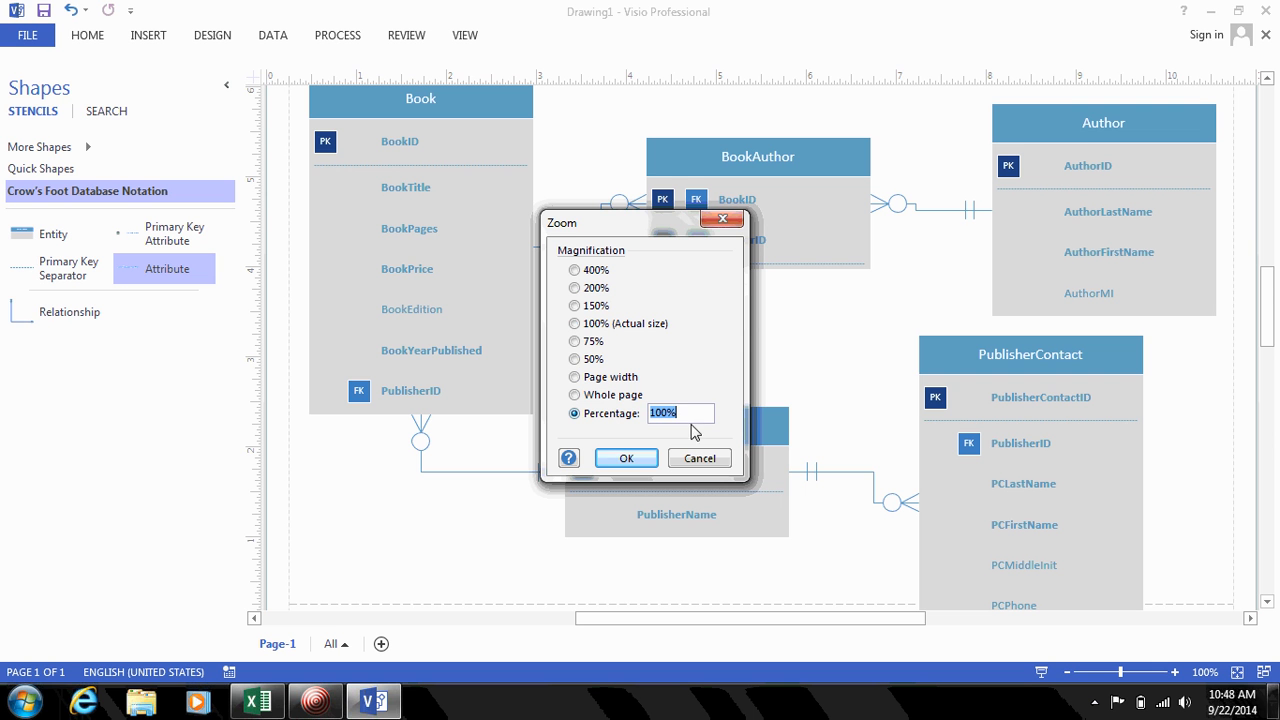
{"action": "type", "text": "90"}
{"action": "left_click", "coordinate": [621, 459]}
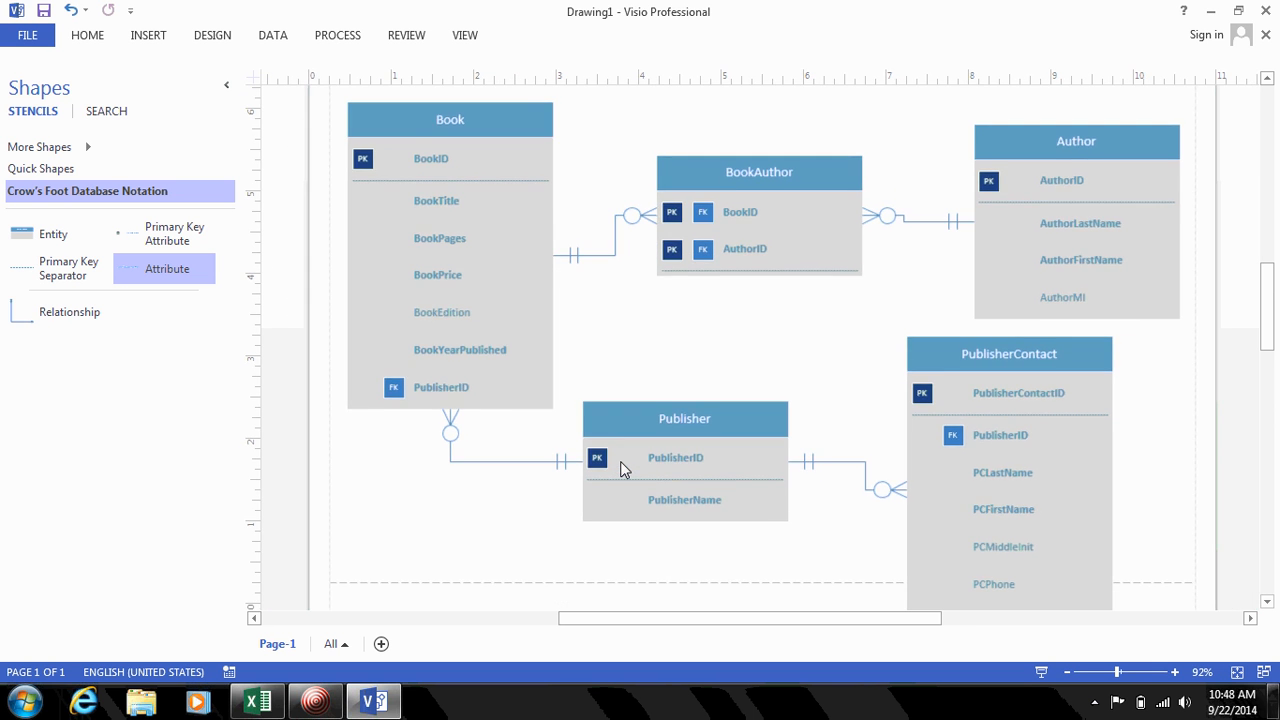
Step: Nudge the PublisherContact entity upward to the lower edge of the Author entity
{"action": "left_click", "coordinate": [960, 355]}
{"action": "key", "text": "Up"}
{"action": "key", "text": "Up"}
{"action": "key", "text": "Up"}
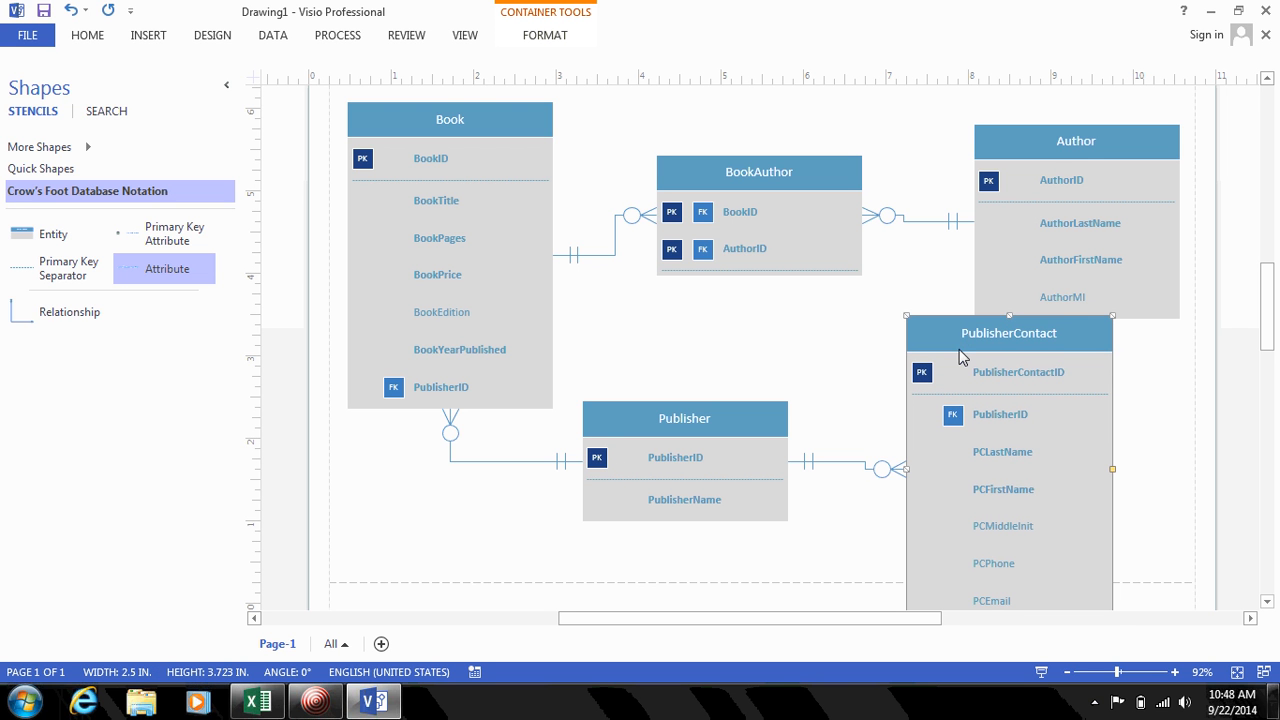
Step: Nudge the Author entity upward to leave a gap above PublisherContact
{"action": "left_click", "coordinate": [1086, 145]}
{"action": "key", "text": "Up"}
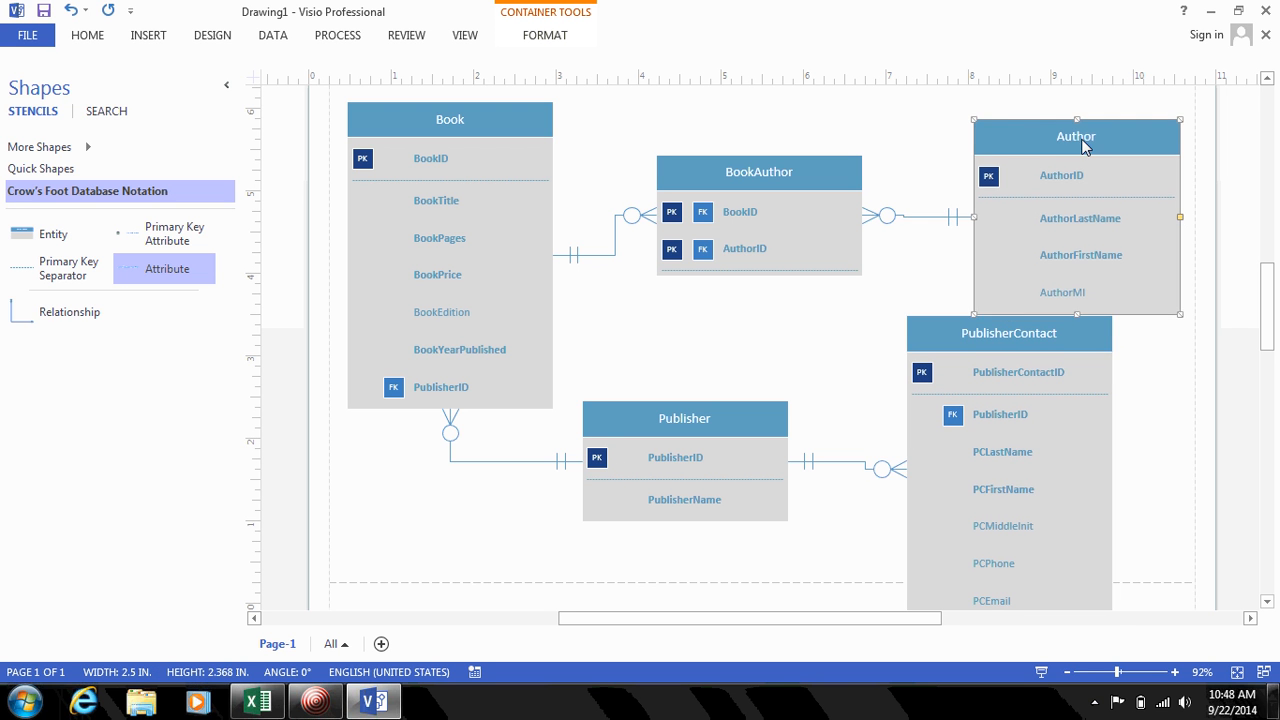
{"action": "key", "text": "Up"}
{"action": "key", "text": "Up"}
{"action": "key", "text": "Up"}
{"action": "key", "text": "Up"}
{"action": "key", "text": "Up"}
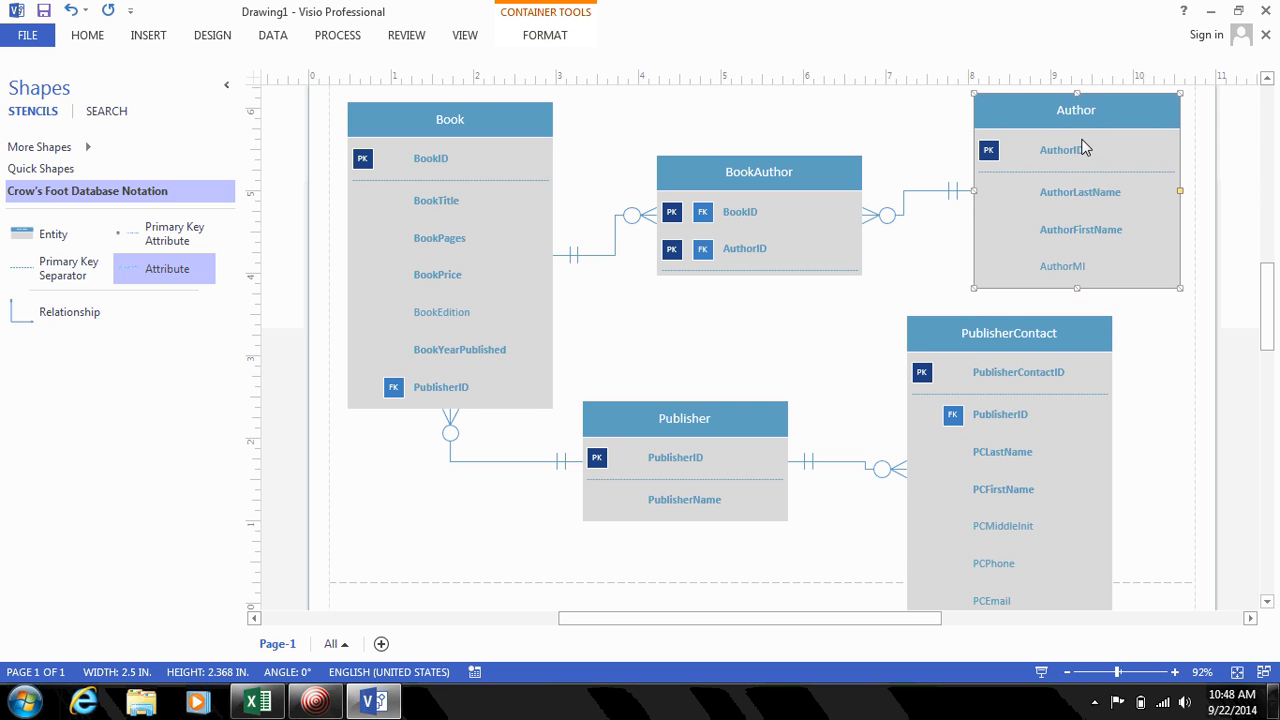
Step: Nudge the PublisherContact entity up until it fits on the page, and raise Author slightly to clear it
{"action": "left_click", "coordinate": [964, 338]}
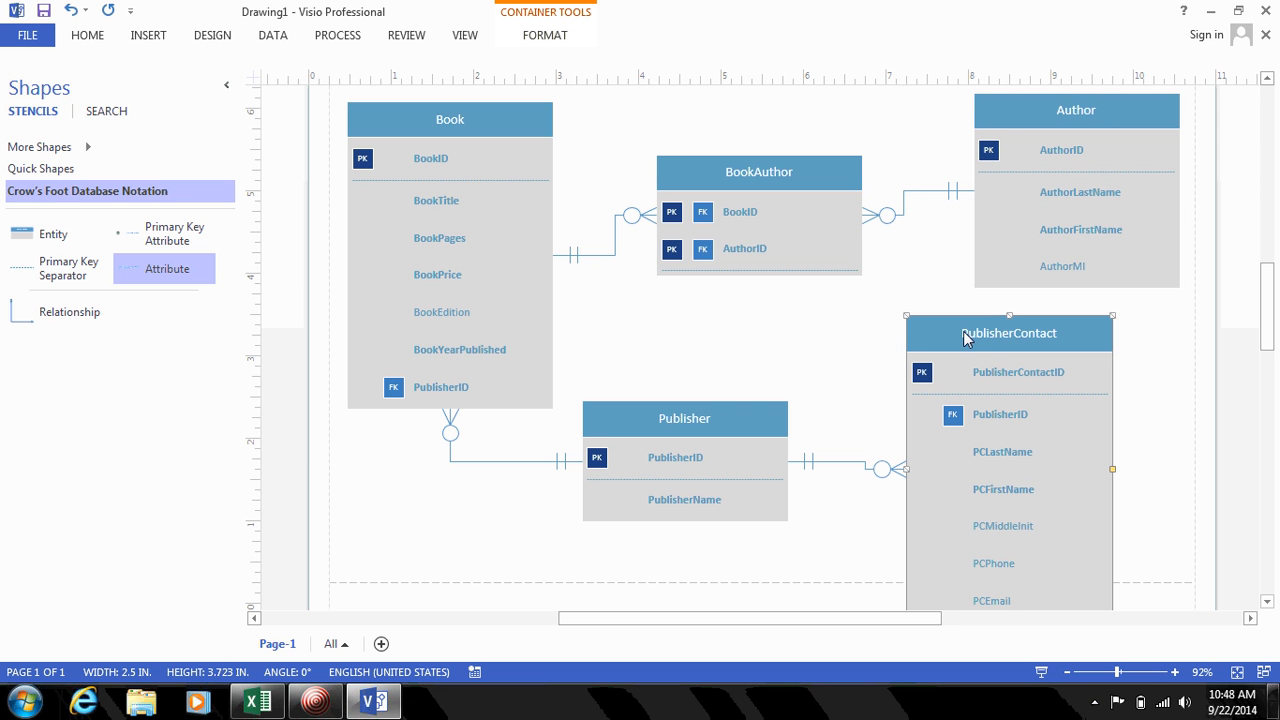
{"action": "key", "text": "Up"}
{"action": "key", "text": "Up"}
{"action": "key", "text": "Up"}
{"action": "key", "text": "Up"}
{"action": "key", "text": "Up"}
{"action": "key", "text": "Up"}
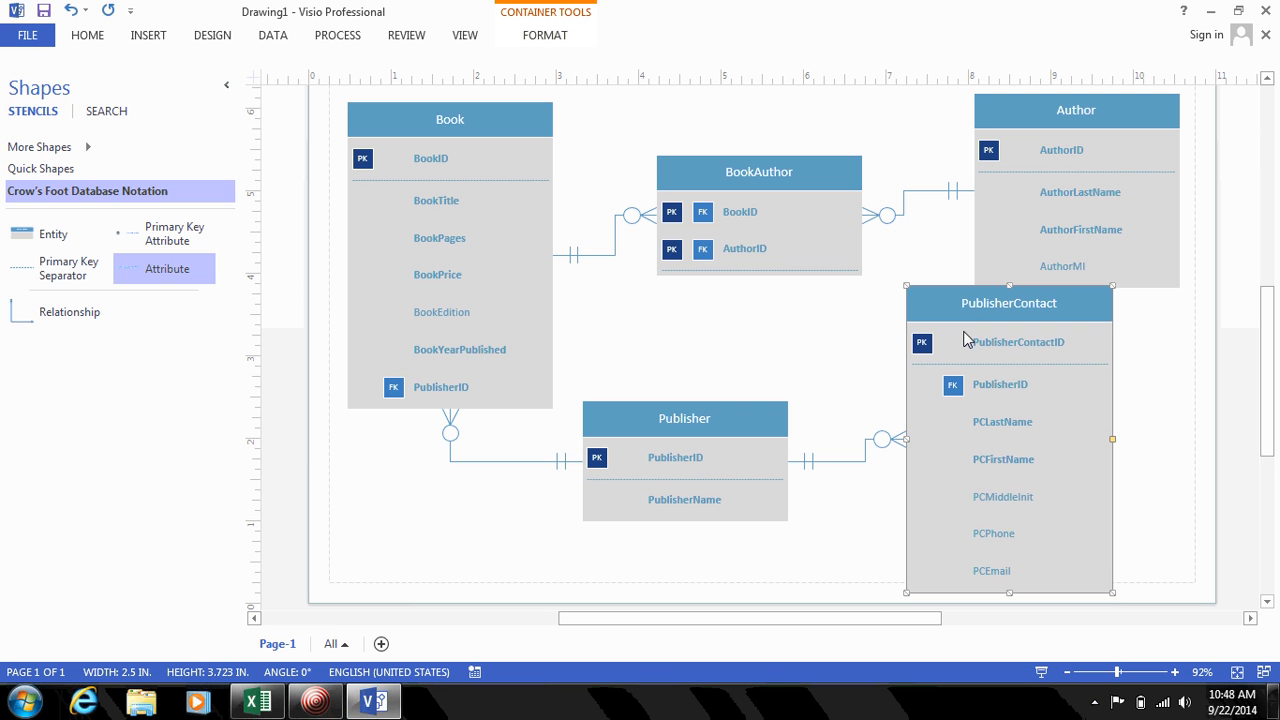
{"action": "left_click", "coordinate": [1063, 110]}
{"action": "key", "text": "Up"}
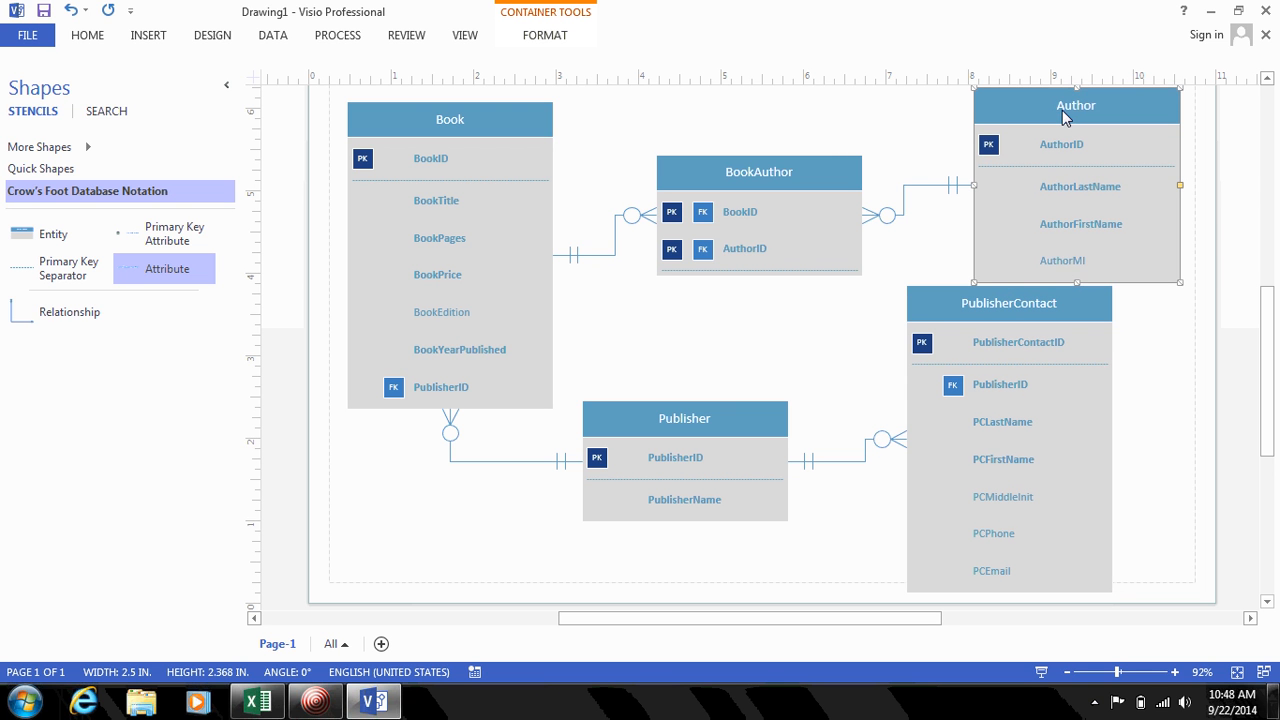
Step: Switch to the bookstore spreadsheet in Excel to check its original data, and return to the Visio diagram
{"action": "left_click", "coordinate": [257, 702]}
{"action": "left_click", "coordinate": [401, 264]}
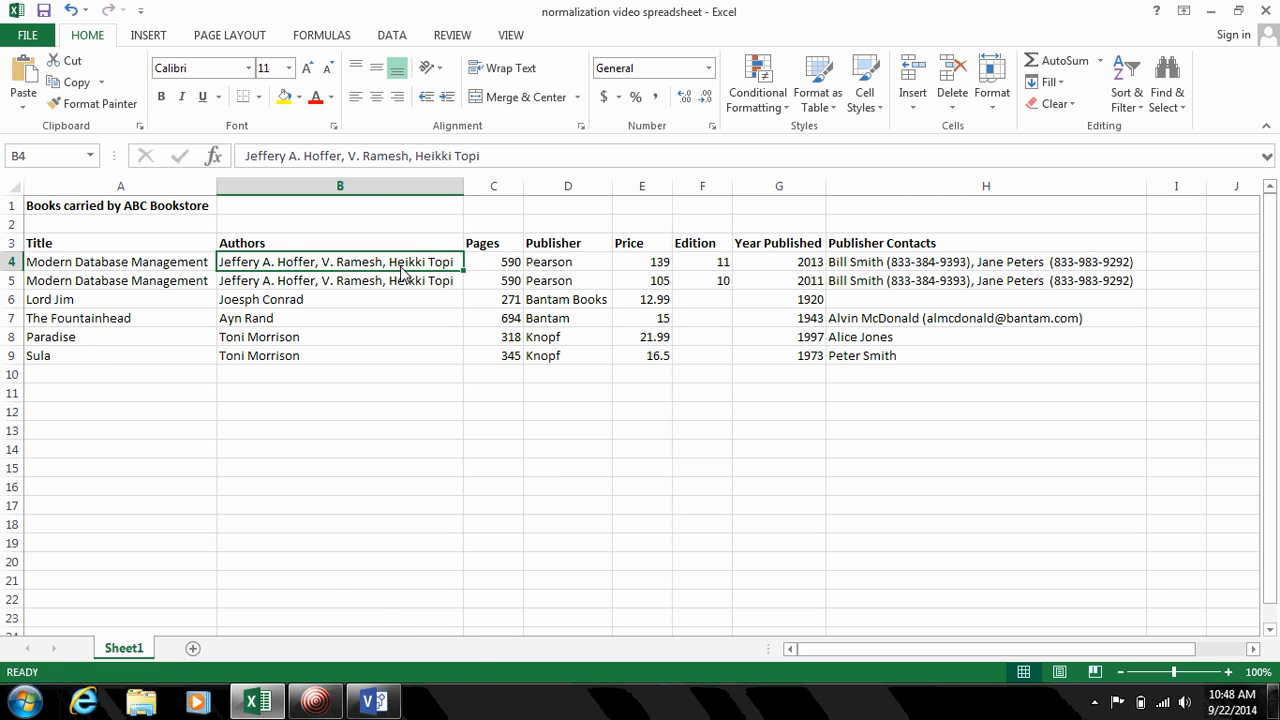
{"action": "left_click", "coordinate": [372, 702]}
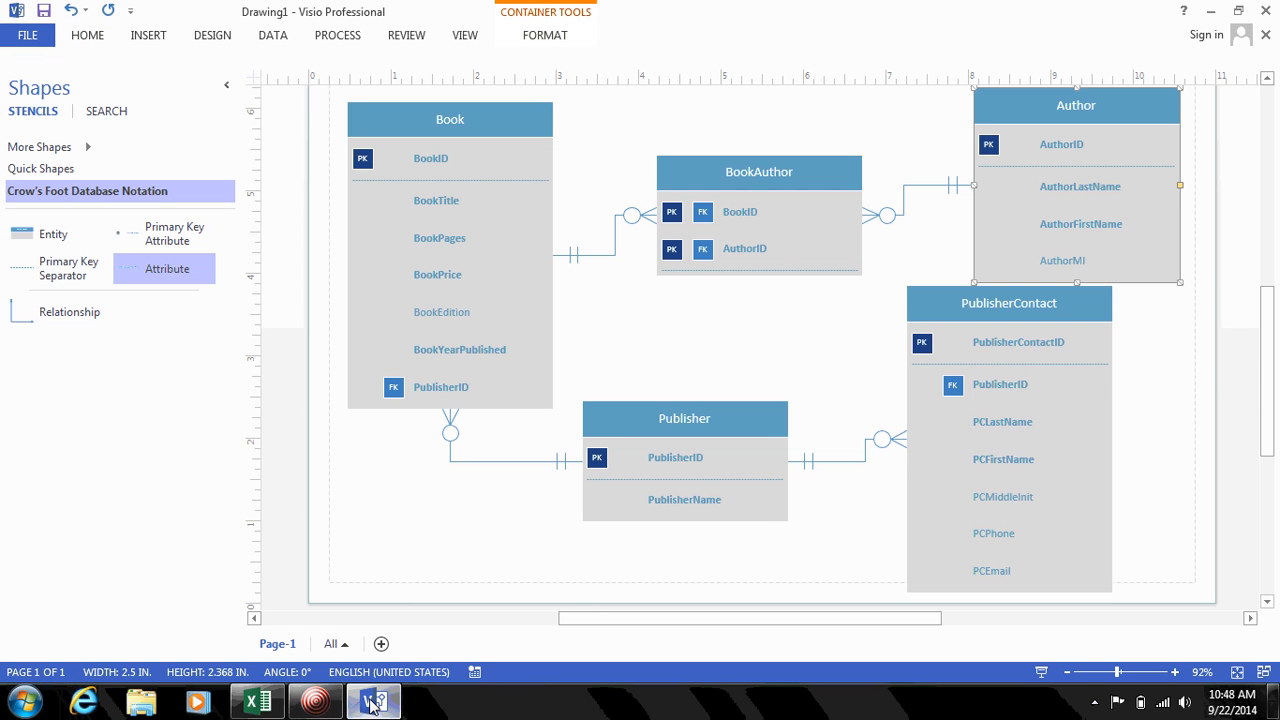
Step: Review the Publisher–PublisherContact relationship and the Book, Author, BookAuthor, Publisher and PublisherContact entities in the diagram
{"action": "left_click", "coordinate": [790, 357]}
{"action": "left_click", "coordinate": [842, 462]}
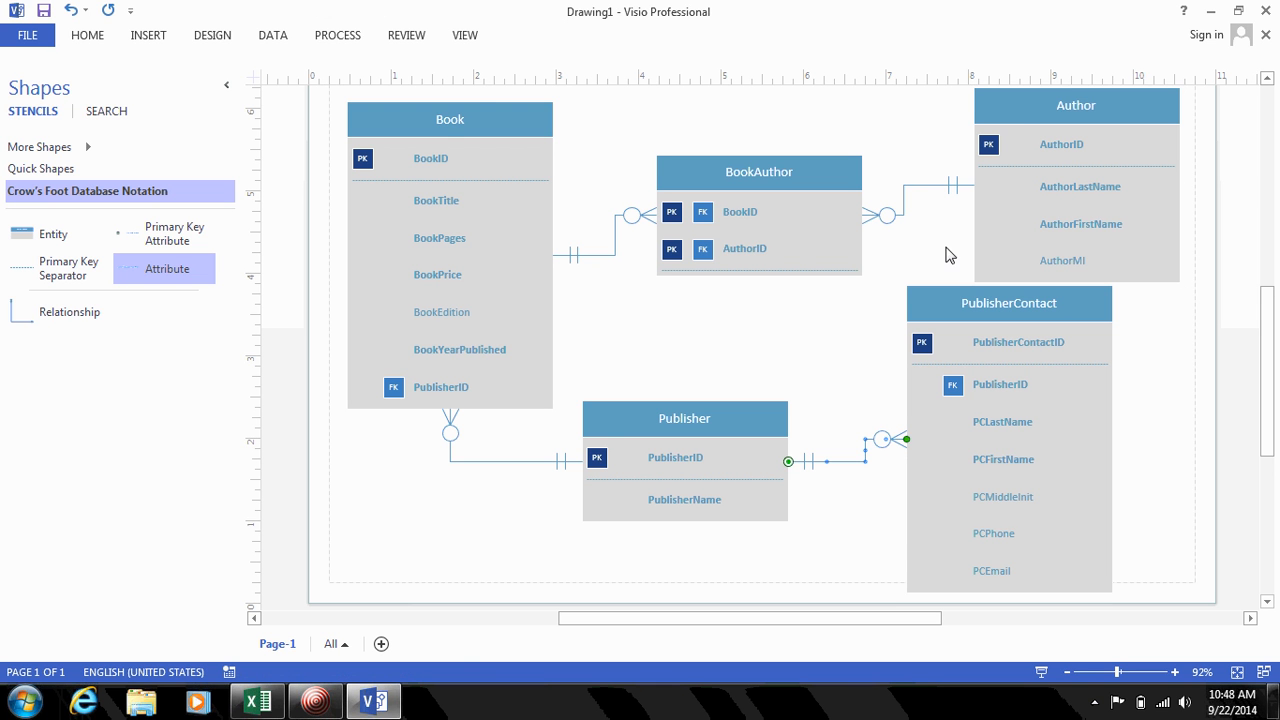
{"action": "left_click", "coordinate": [894, 150]}
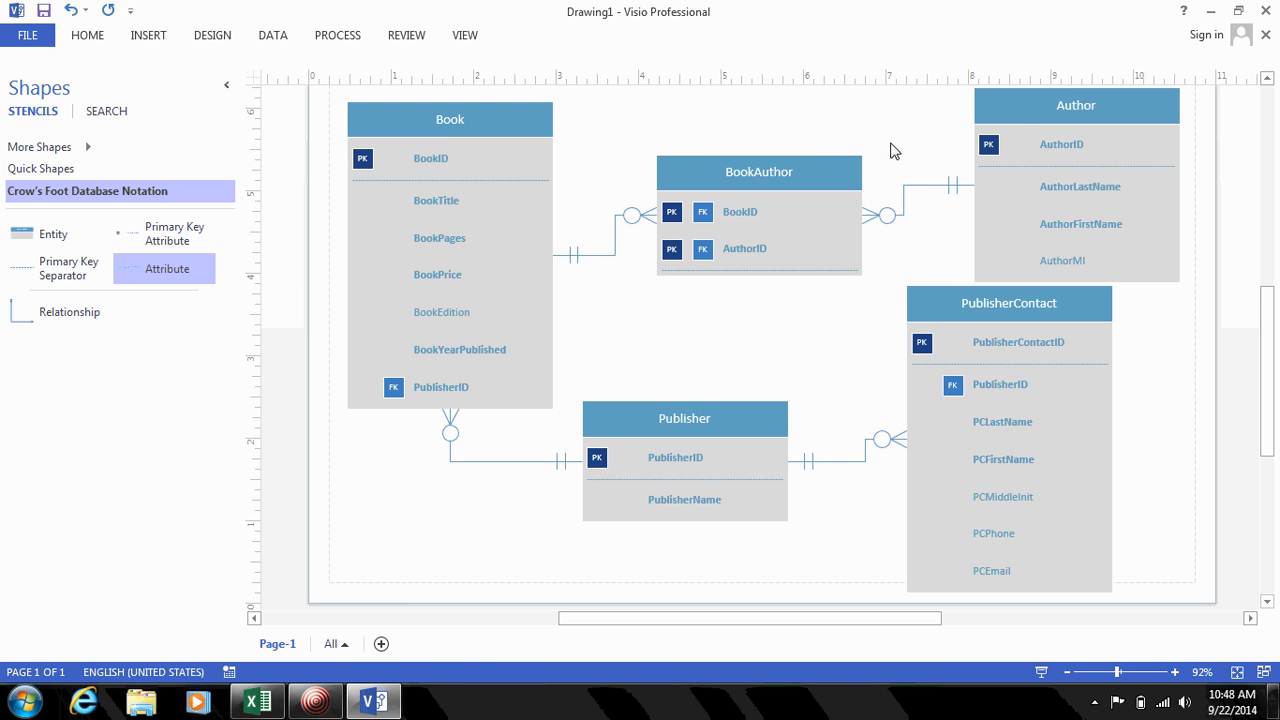
{"action": "left_click", "coordinate": [446, 134]}
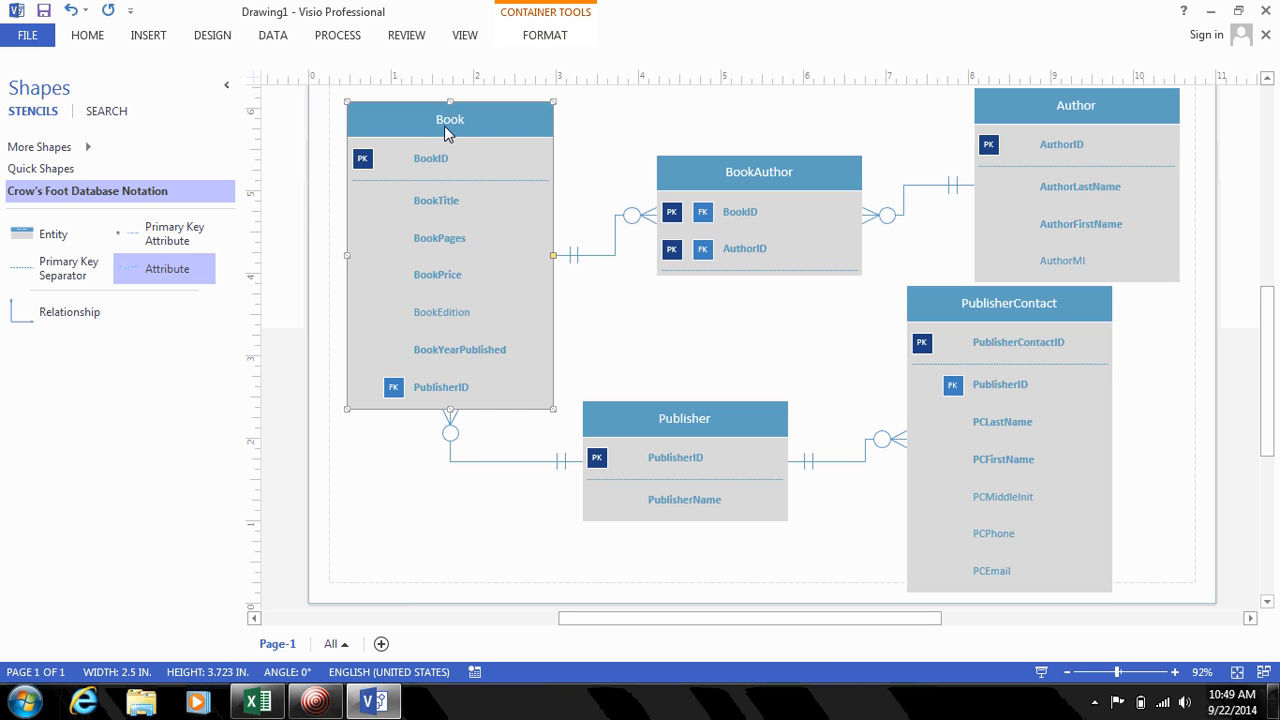
{"action": "left_click", "coordinate": [1069, 118]}
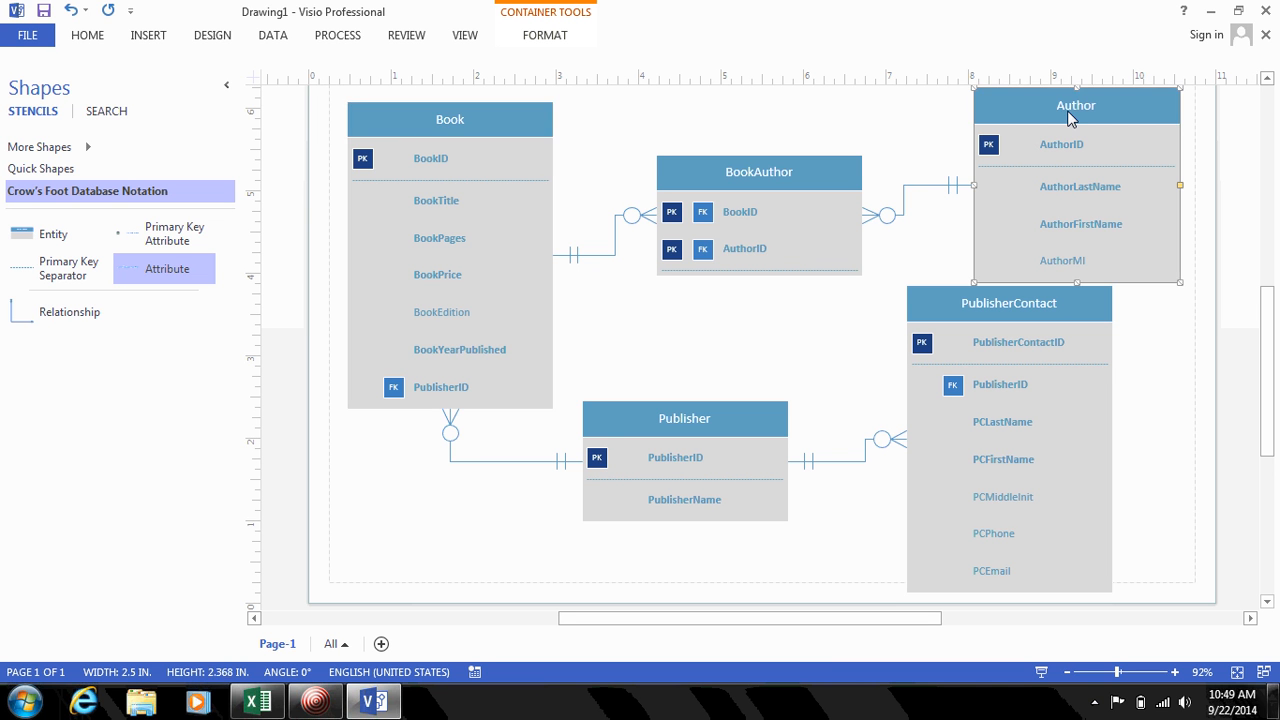
{"action": "left_click", "coordinate": [784, 190]}
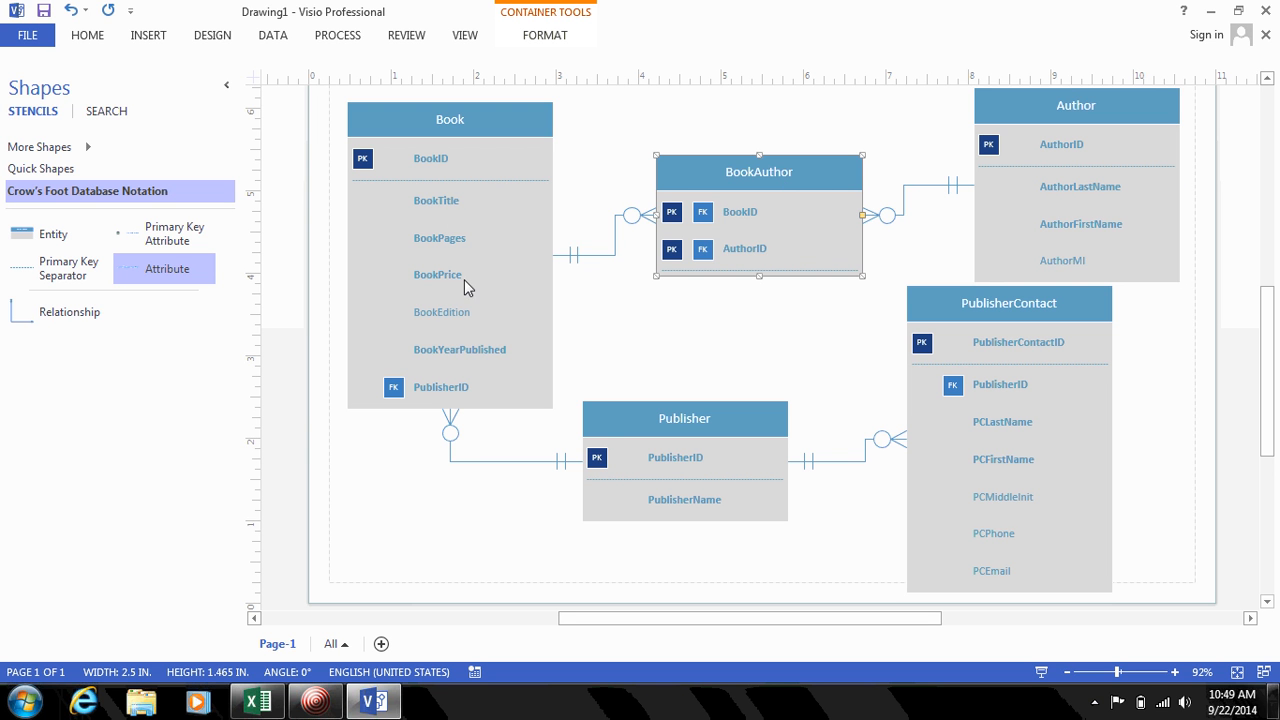
{"action": "left_click", "coordinate": [660, 422]}
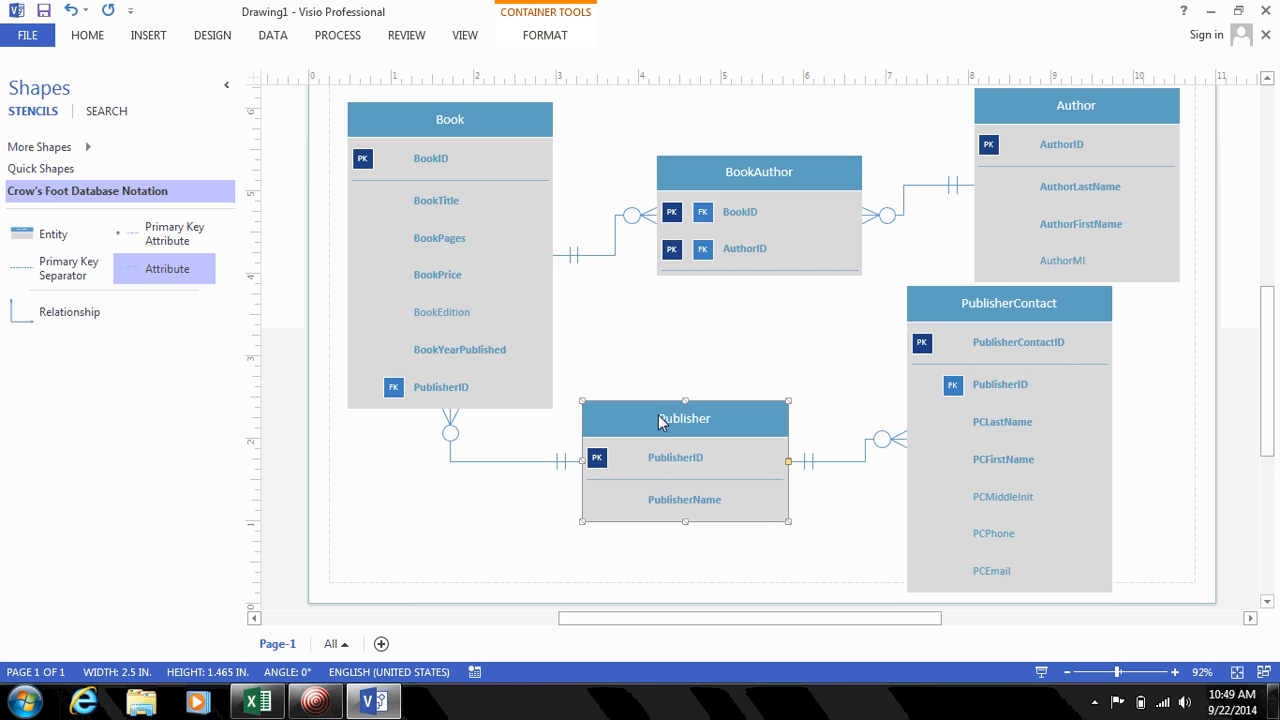
{"action": "left_click", "coordinate": [1008, 315]}
{"action": "left_click", "coordinate": [797, 337]}
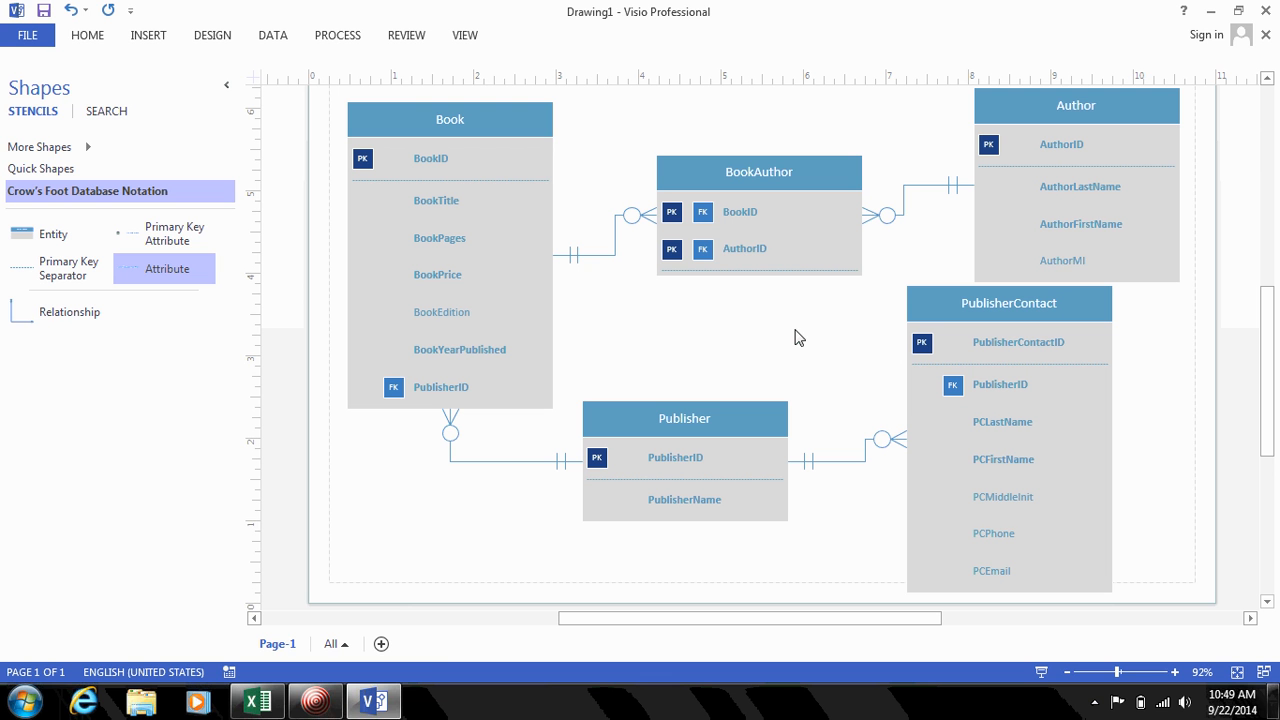
{"action": "left_click", "coordinate": [318, 707]}
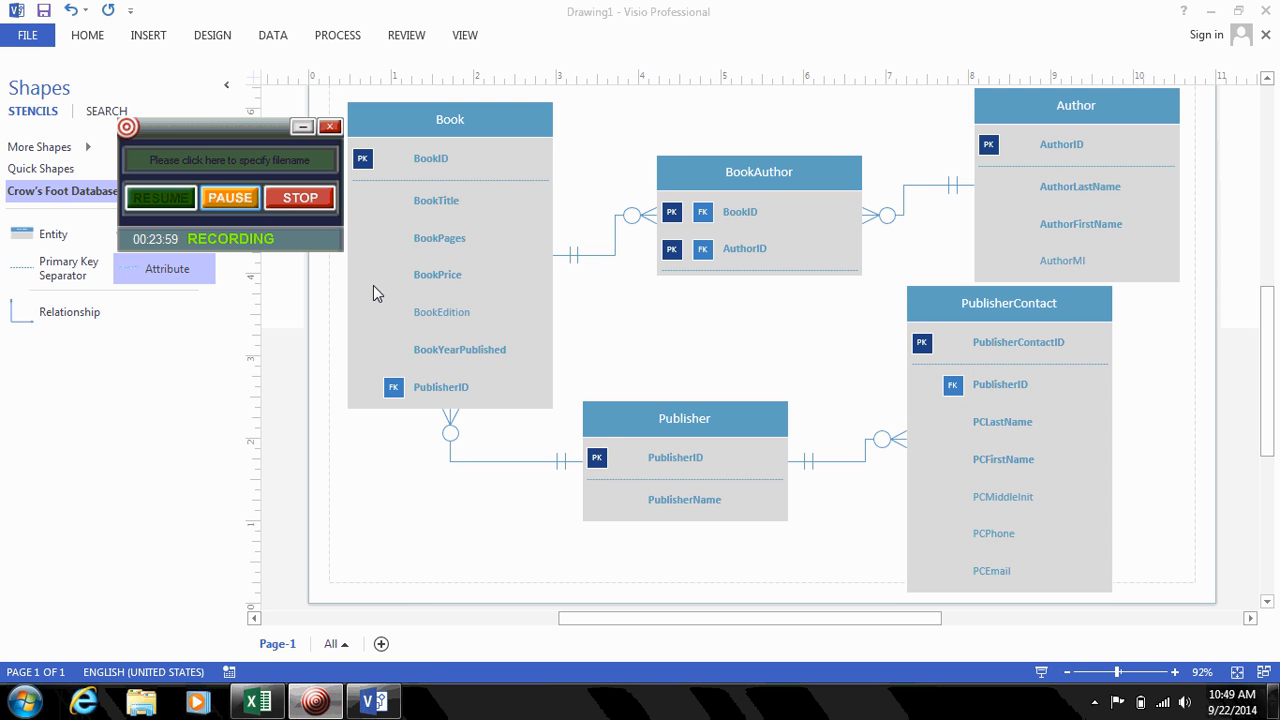